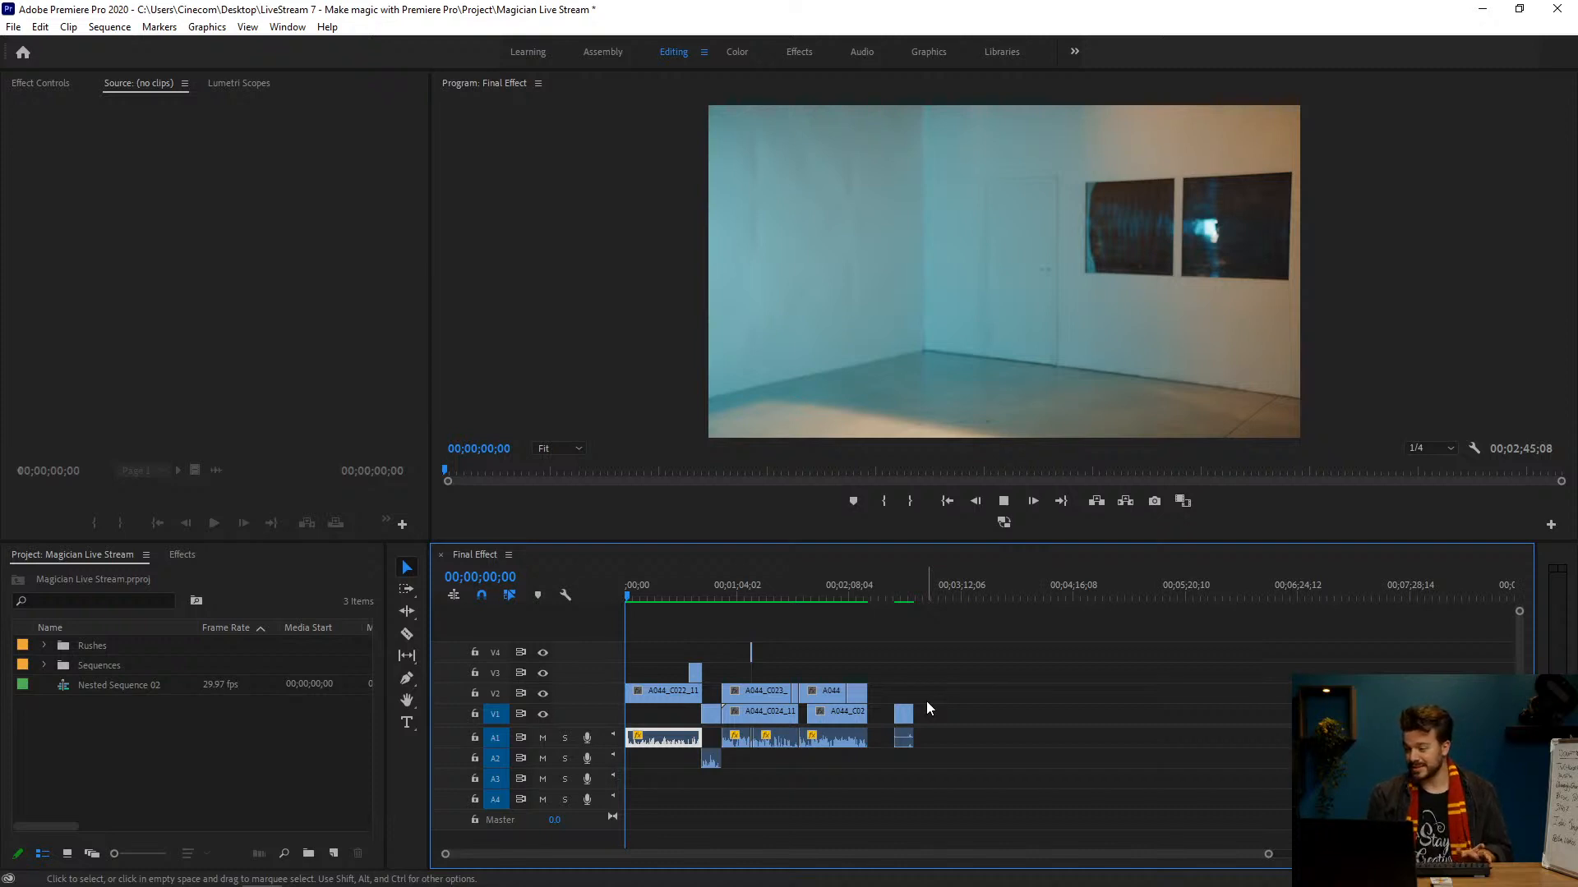
Step: Play the Final Effect sequence from the start to about 55 seconds, then return to the door trick around 40 seconds
{"action": "key", "text": "space"}
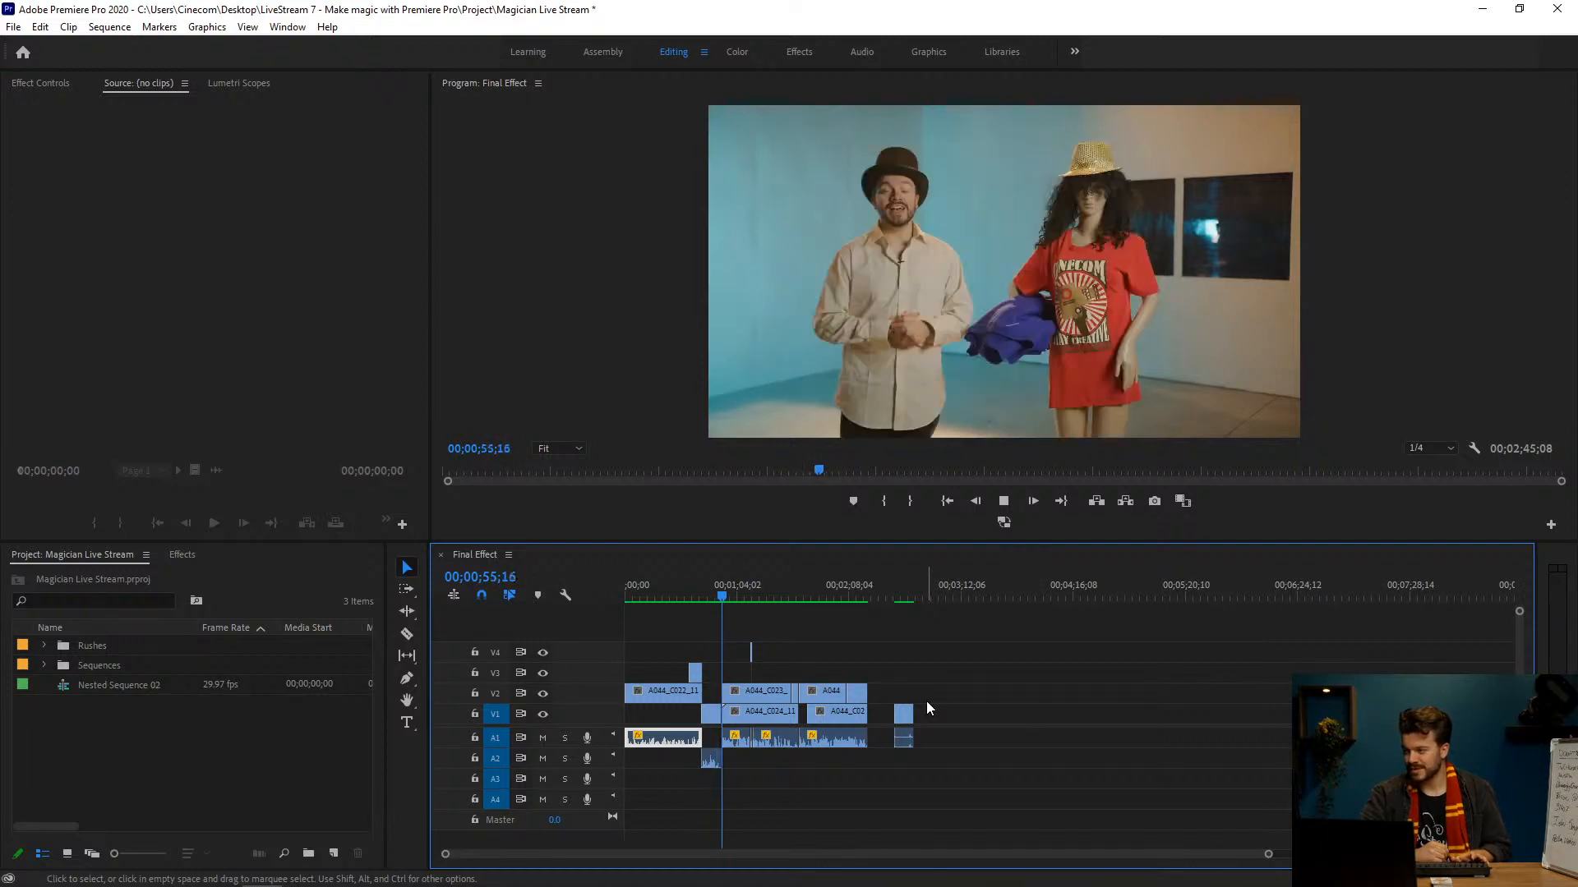
{"action": "key", "text": "space"}
{"action": "key", "text": "d"}
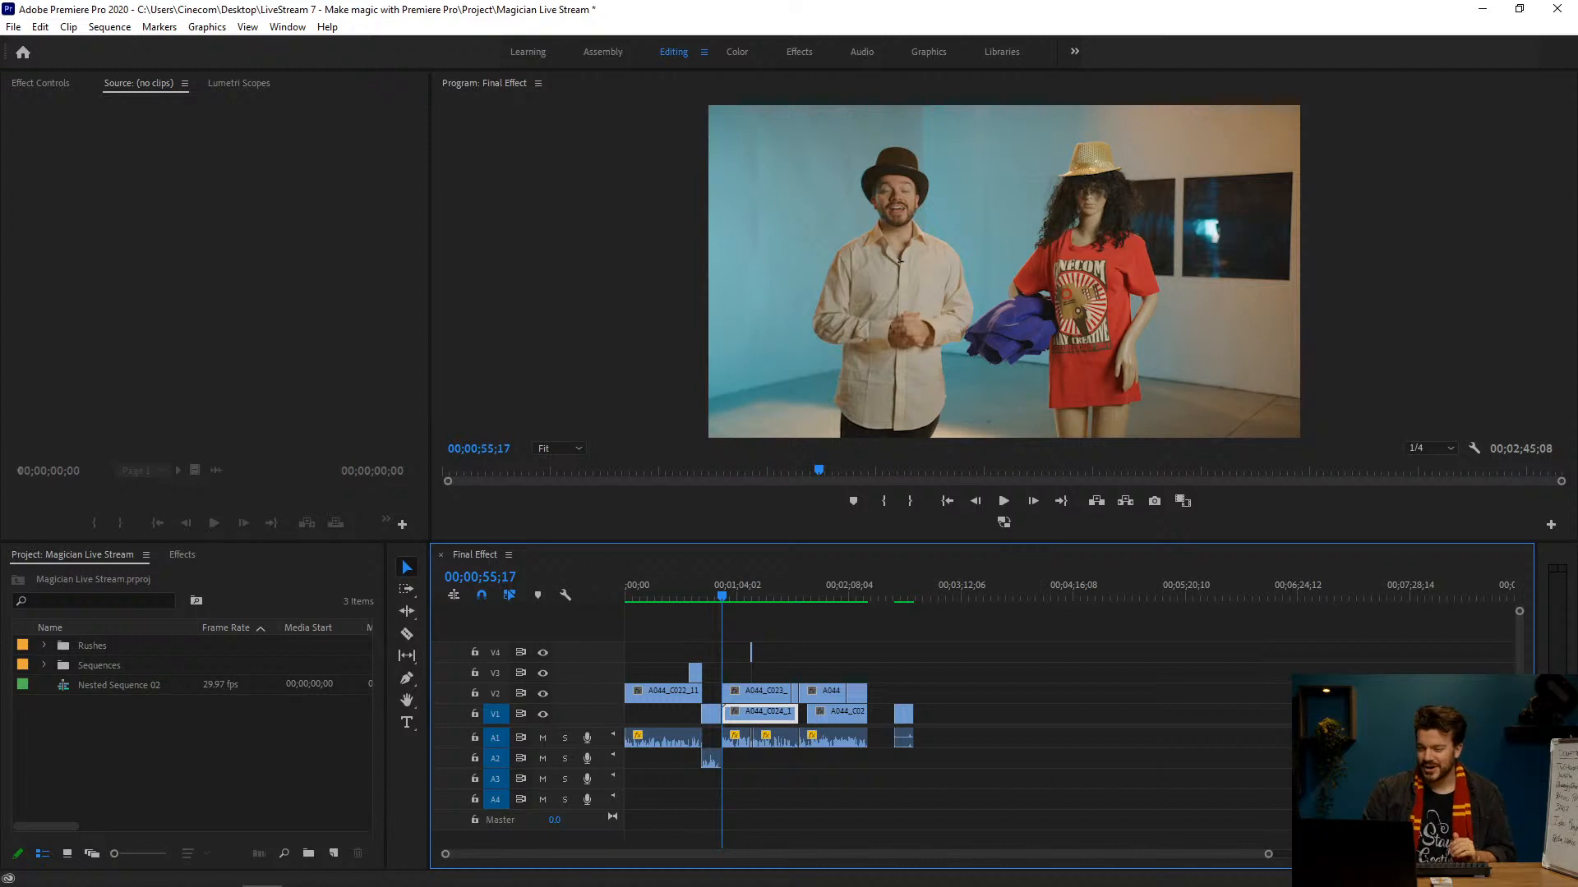
{"action": "left_click_drag", "start_coordinate": [728, 585], "coordinate": [697, 589]}
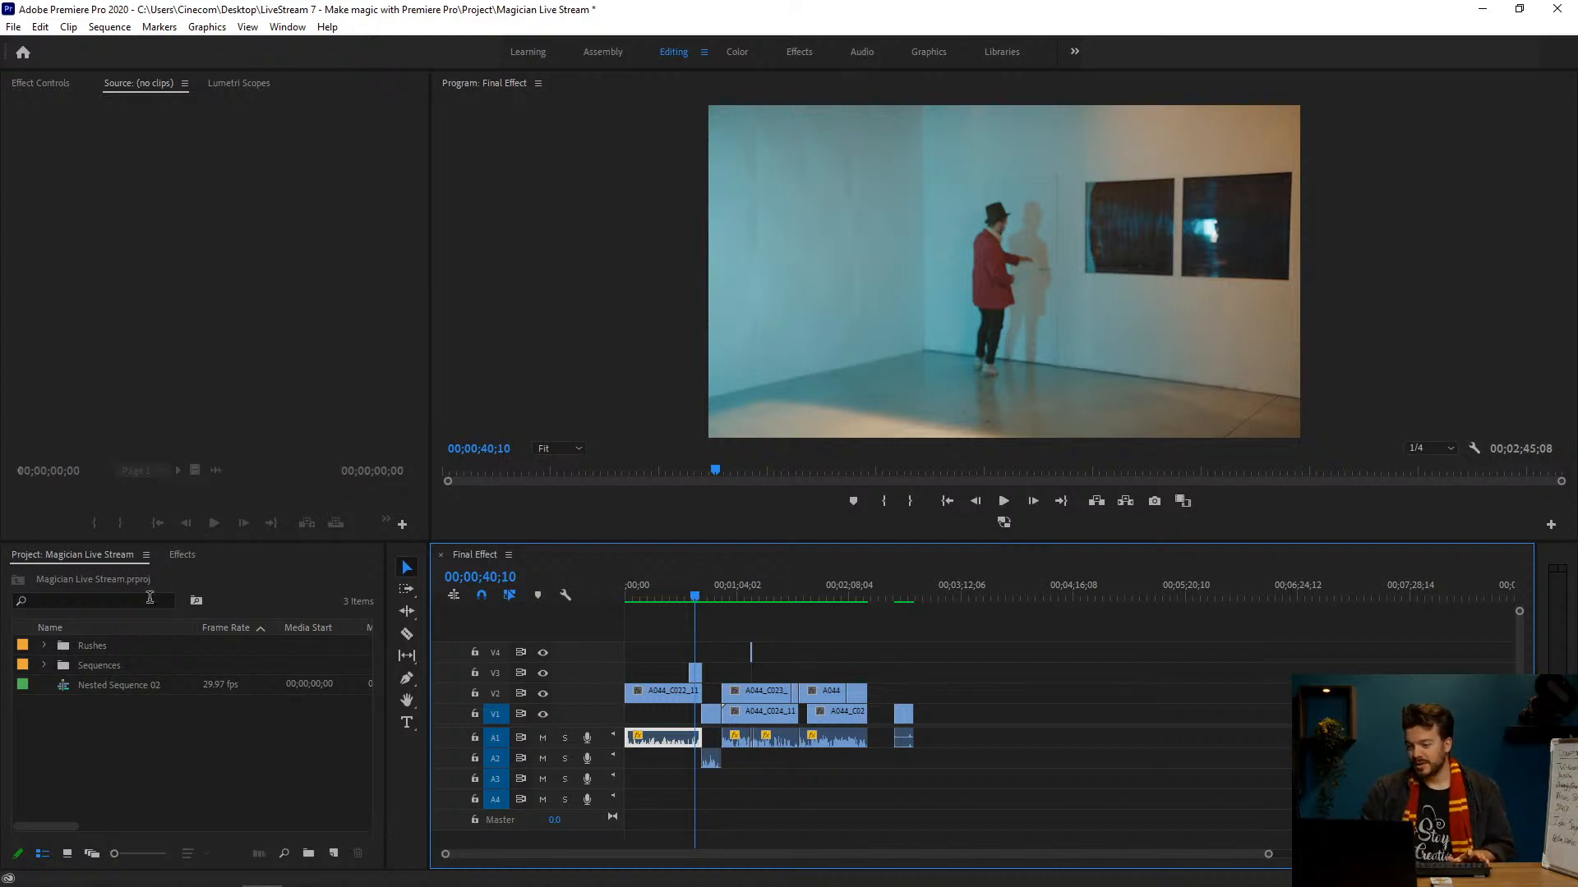
Step: Open the Rushes bin and load the clip A044_C022 into the Source monitor
{"action": "left_click", "coordinate": [73, 648]}
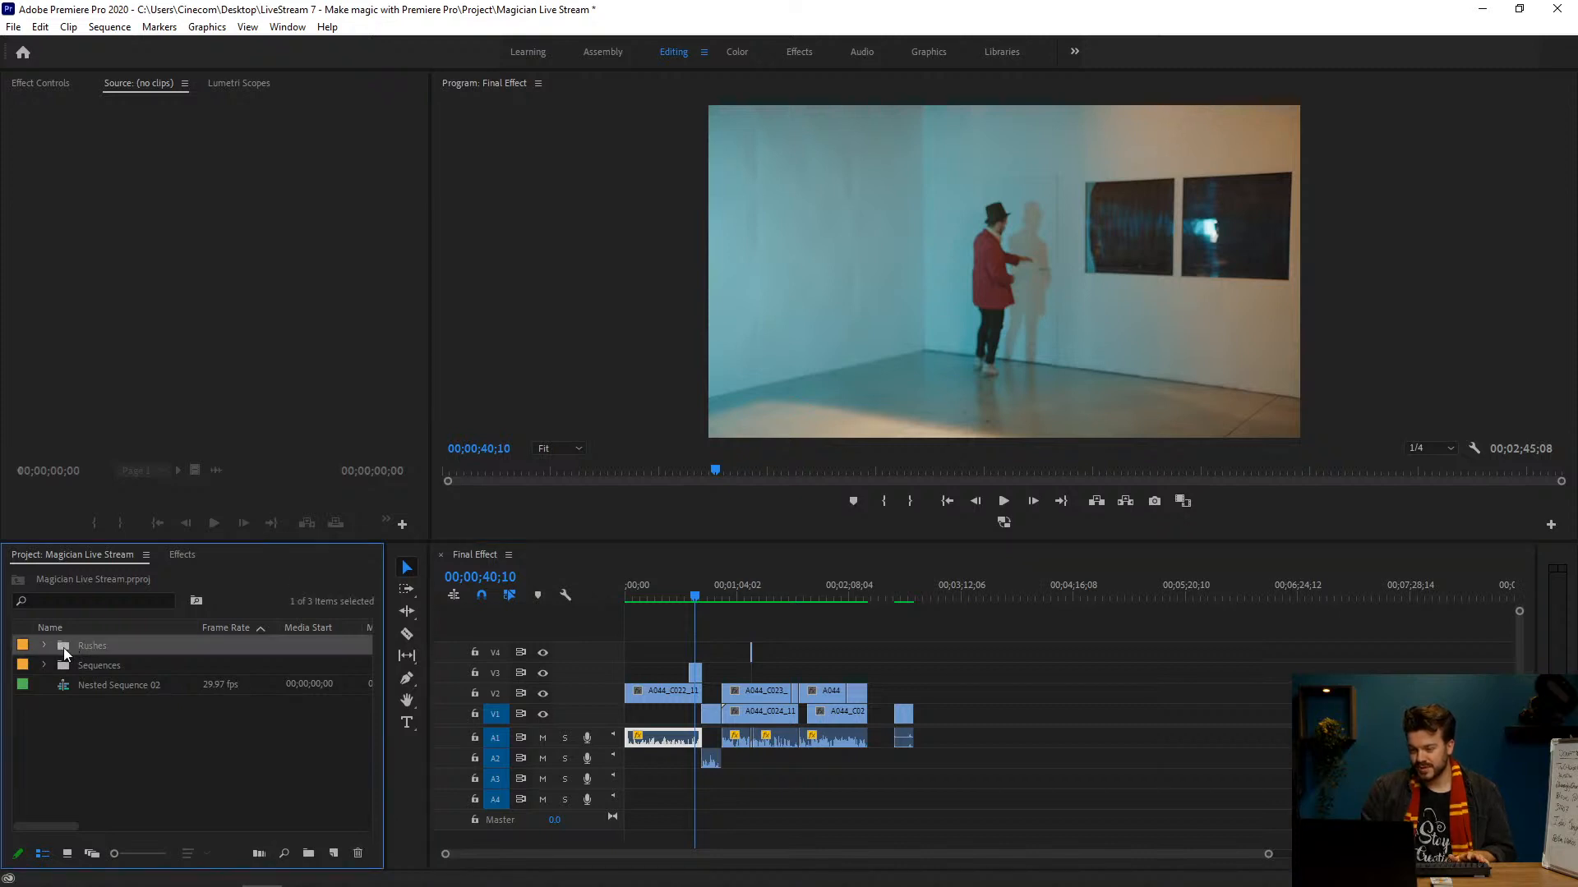
{"action": "double_click", "coordinate": [63, 648]}
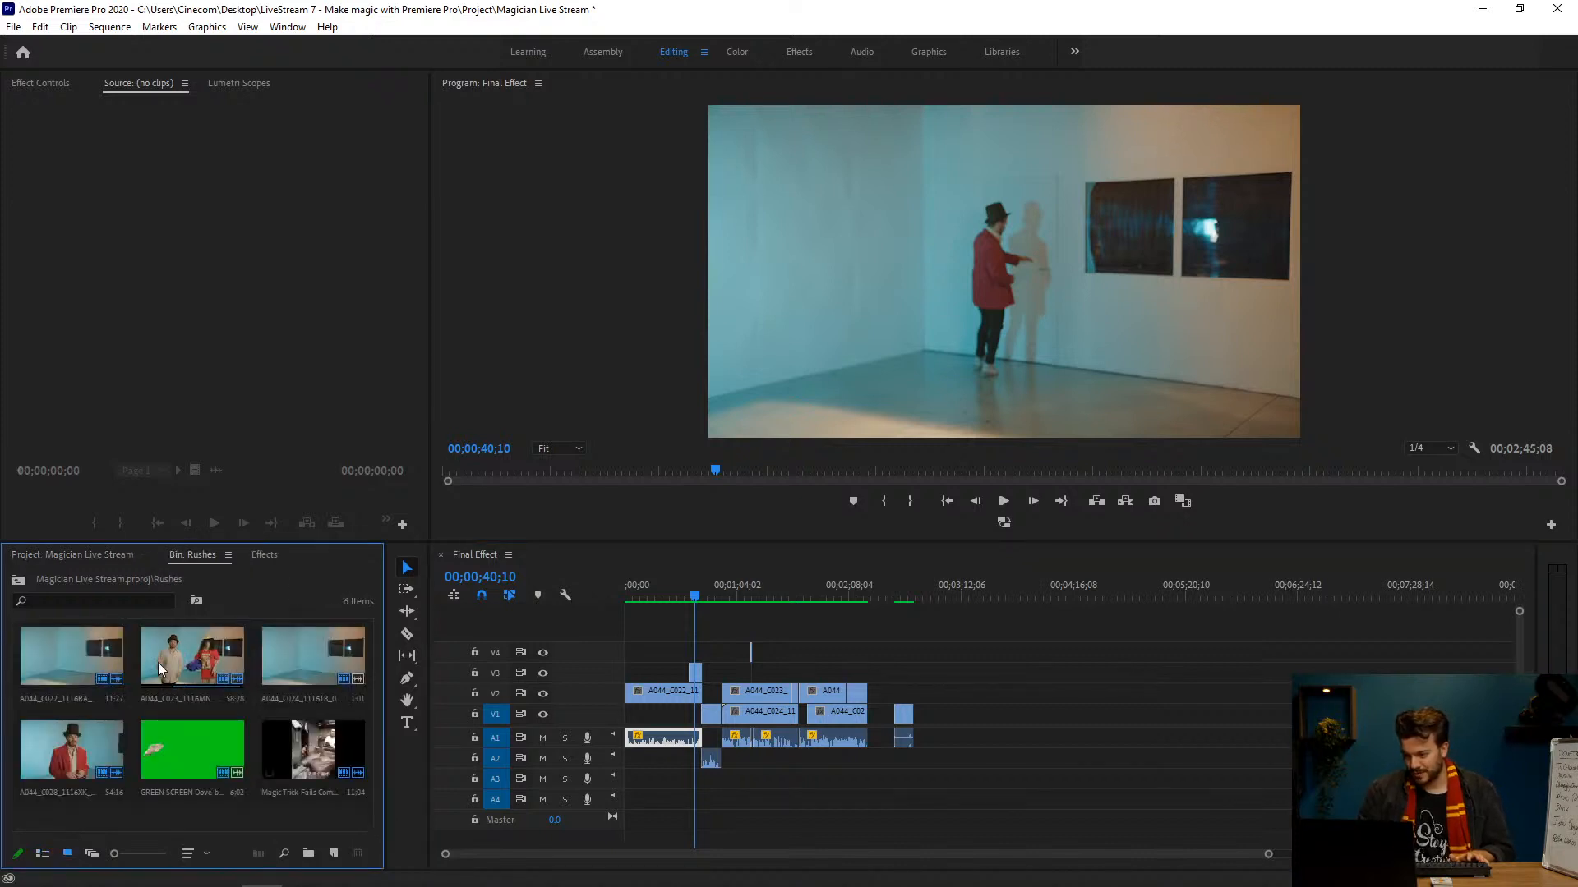
{"action": "double_click", "coordinate": [73, 666]}
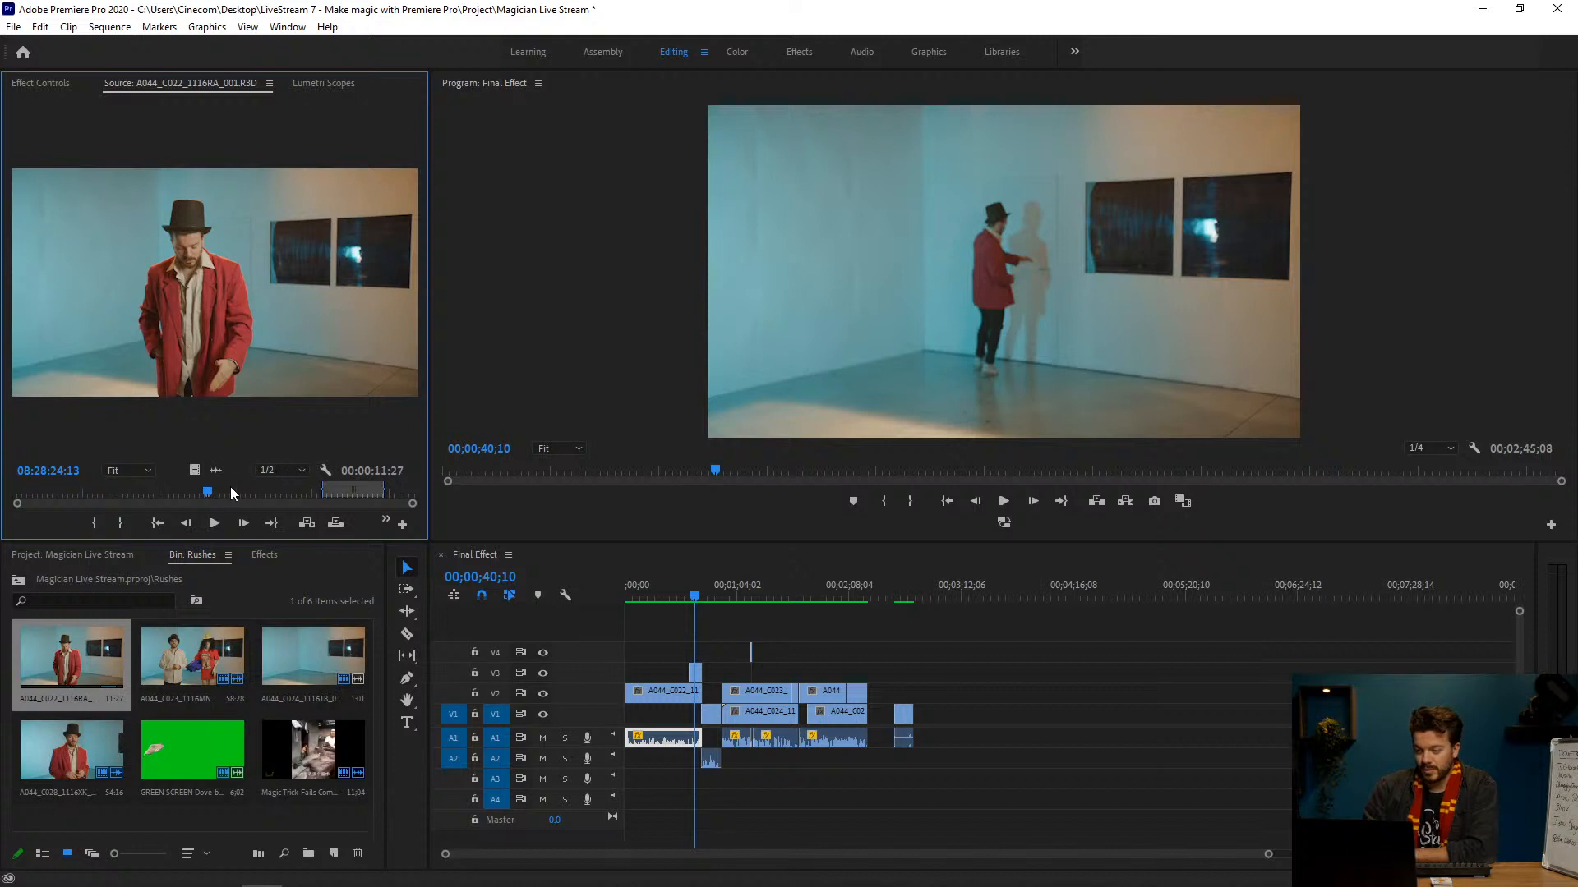
{"action": "key", "text": "alt+Tab"}
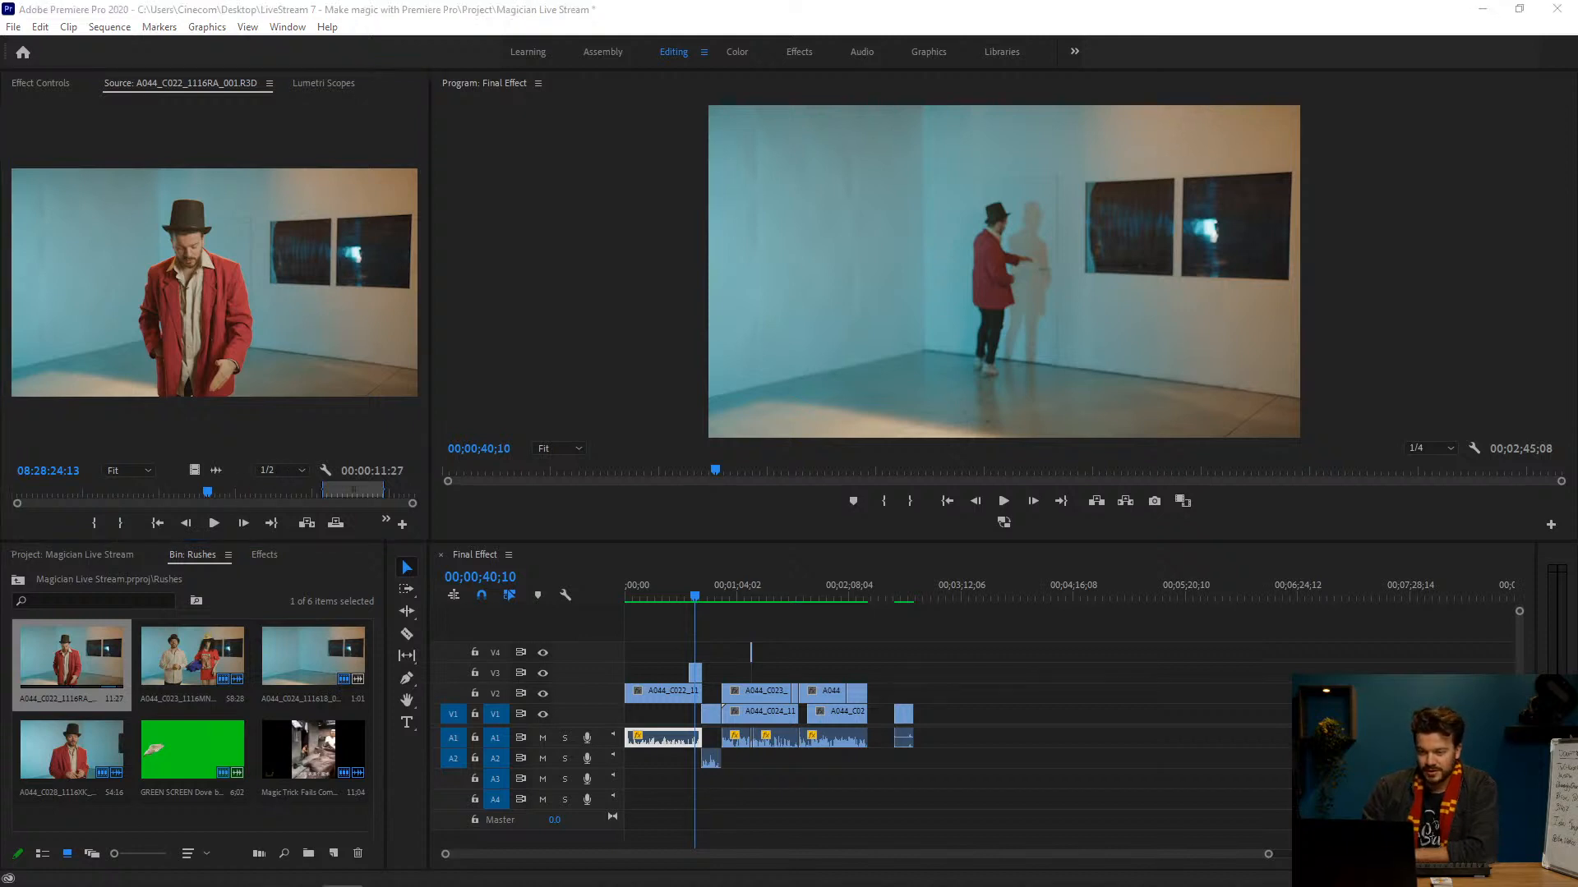
Step: Examine the raw A044_C022 take, from the walk to the door through the empty room to the later talking section
{"action": "left_click", "coordinate": [239, 492]}
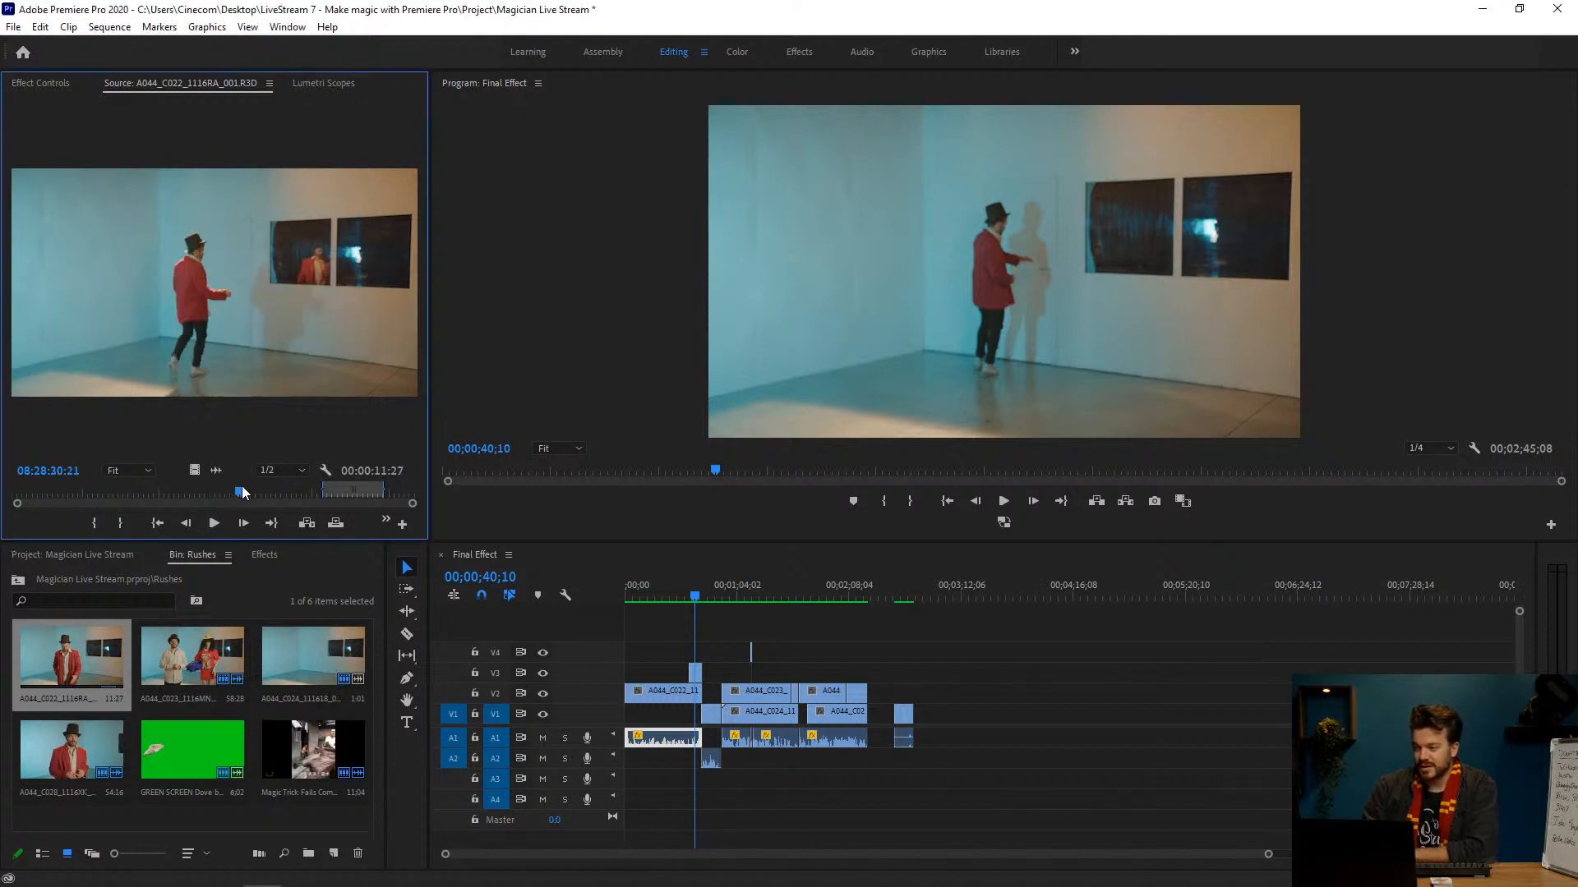
{"action": "left_click_drag", "start_coordinate": [242, 492], "coordinate": [257, 490]}
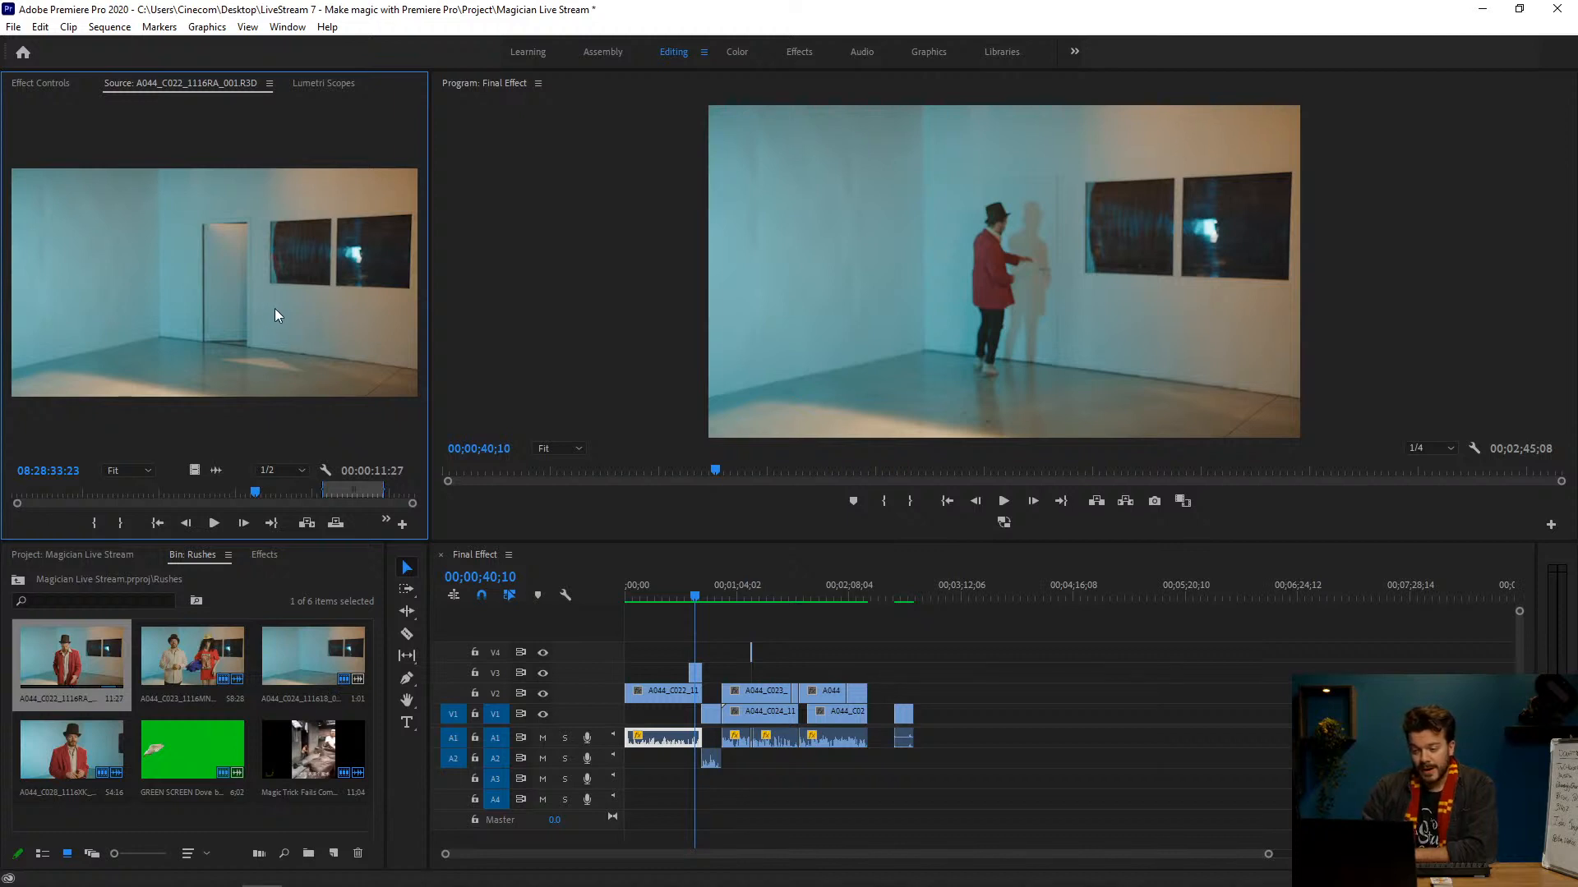
{"action": "left_click_drag", "start_coordinate": [257, 499], "coordinate": [264, 496]}
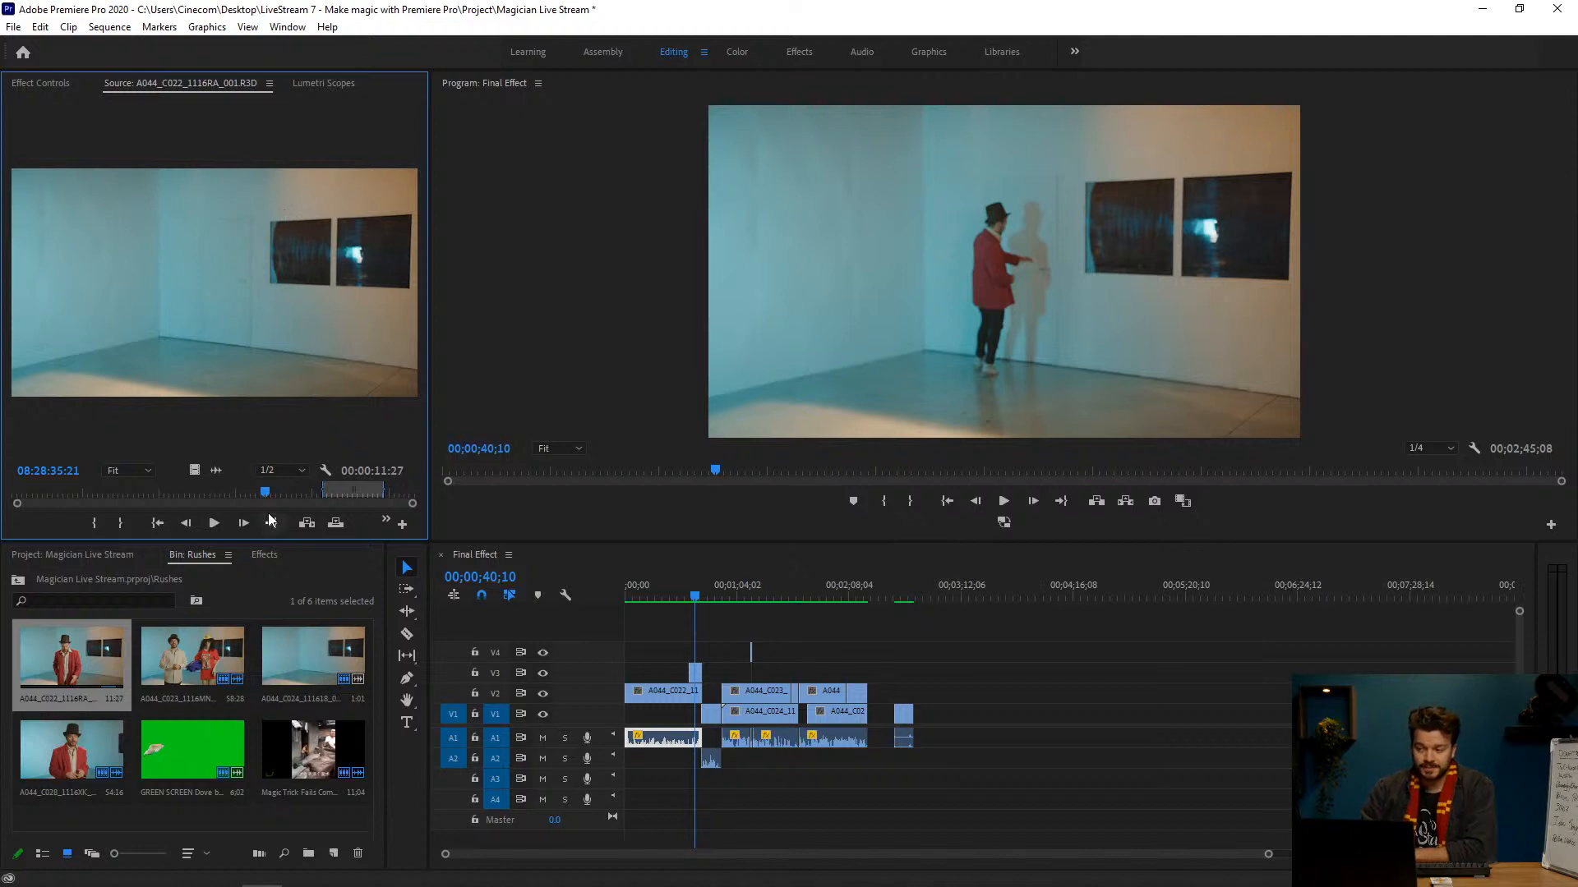
{"action": "left_click_drag", "start_coordinate": [266, 495], "coordinate": [266, 495]}
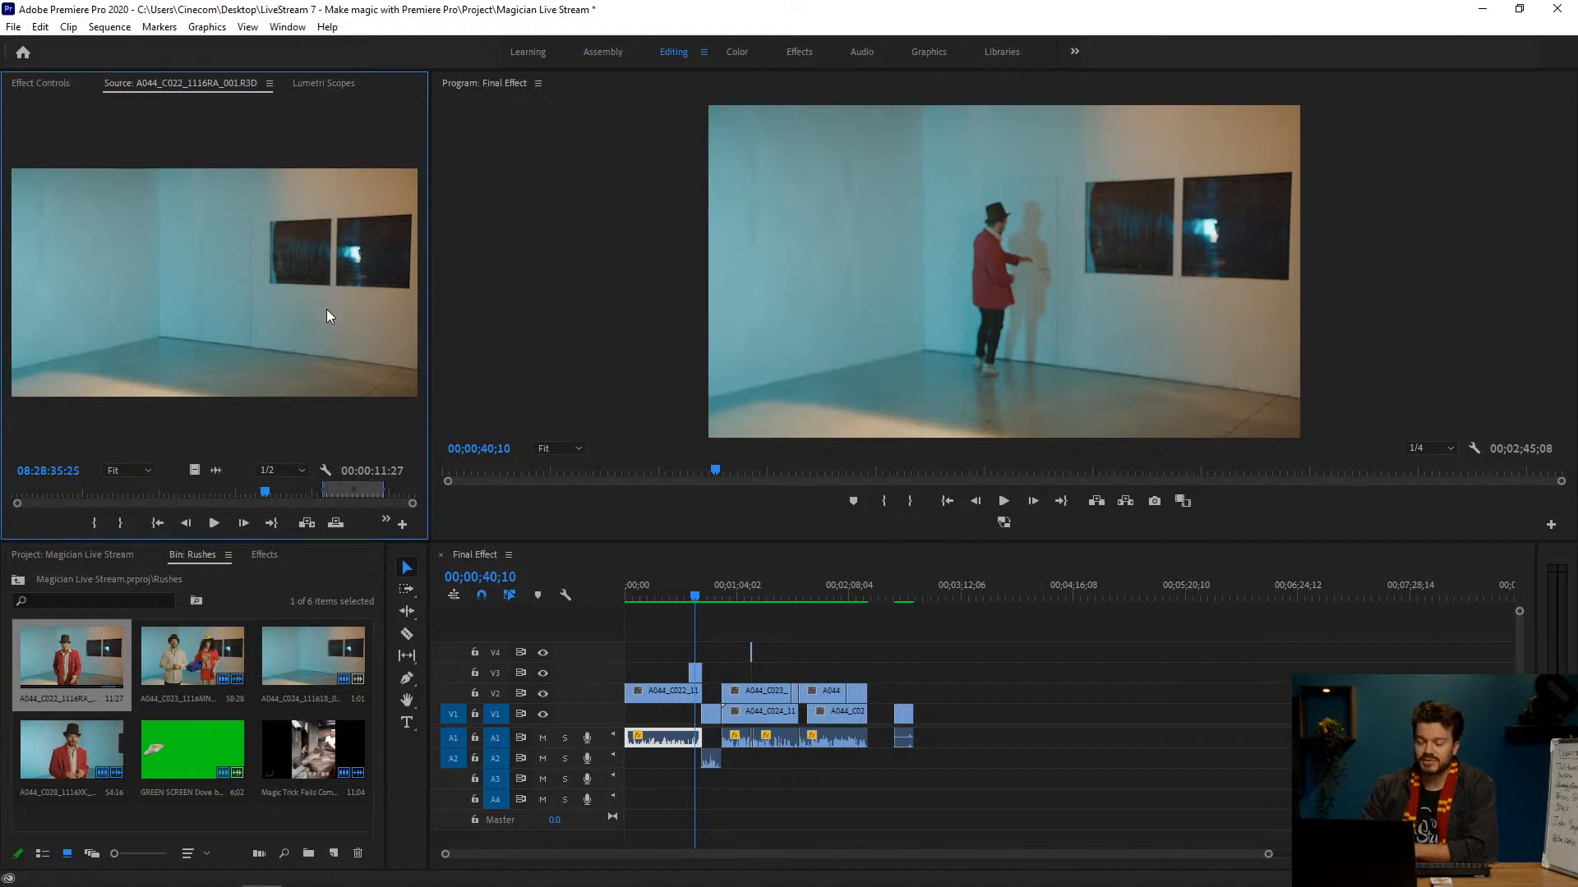
{"action": "left_click_drag", "start_coordinate": [267, 491], "coordinate": [309, 493]}
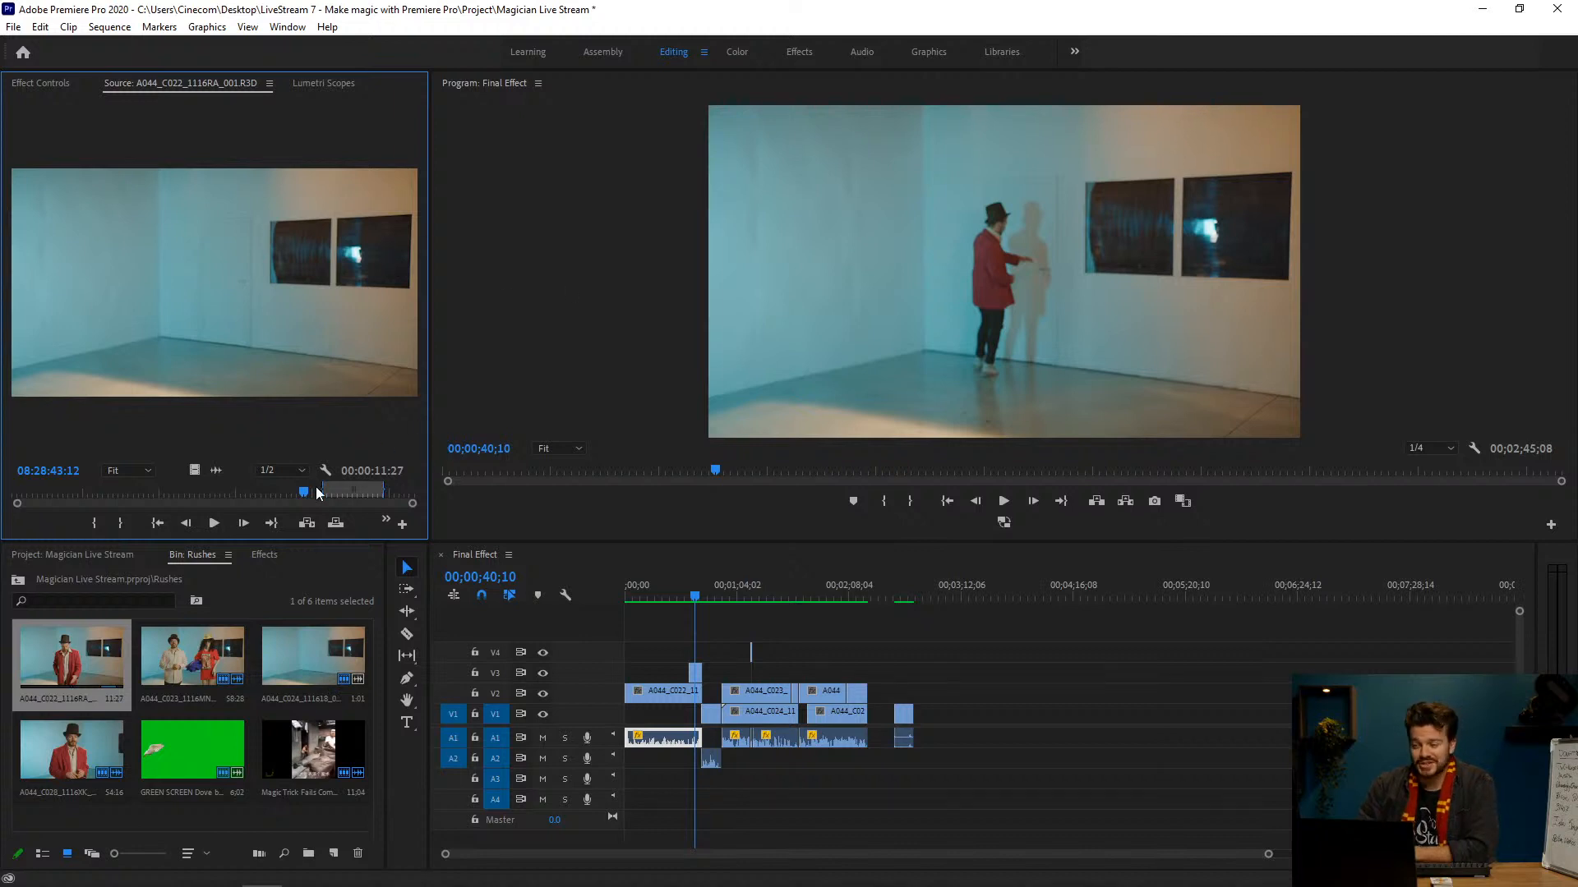
{"action": "left_click_drag", "start_coordinate": [304, 493], "coordinate": [347, 491]}
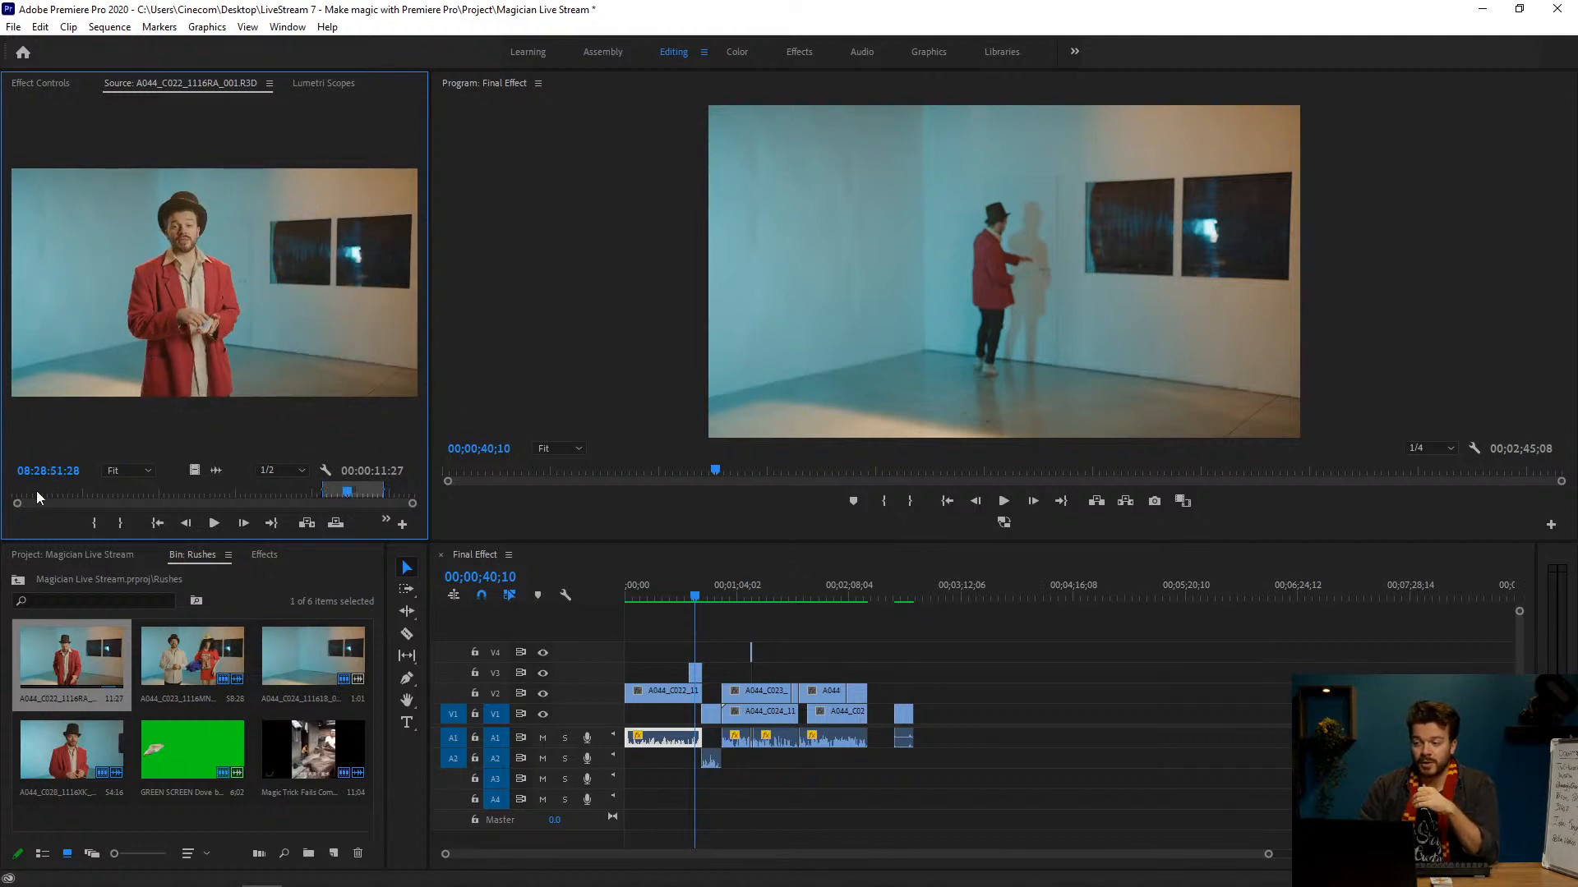
{"action": "left_click", "coordinate": [140, 493]}
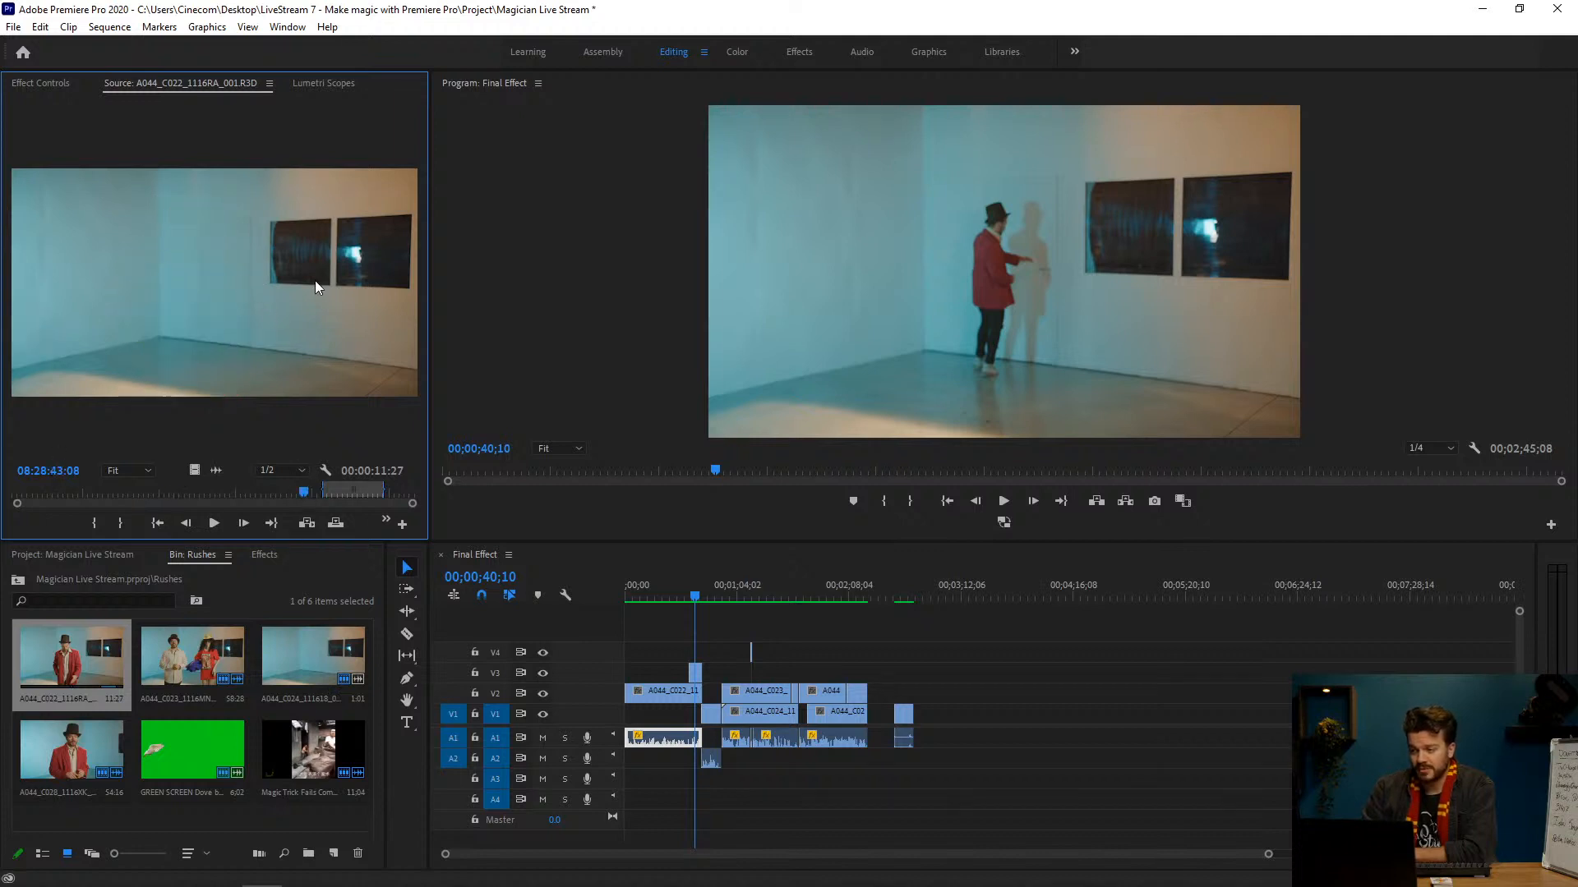
{"action": "left_click", "coordinate": [370, 493]}
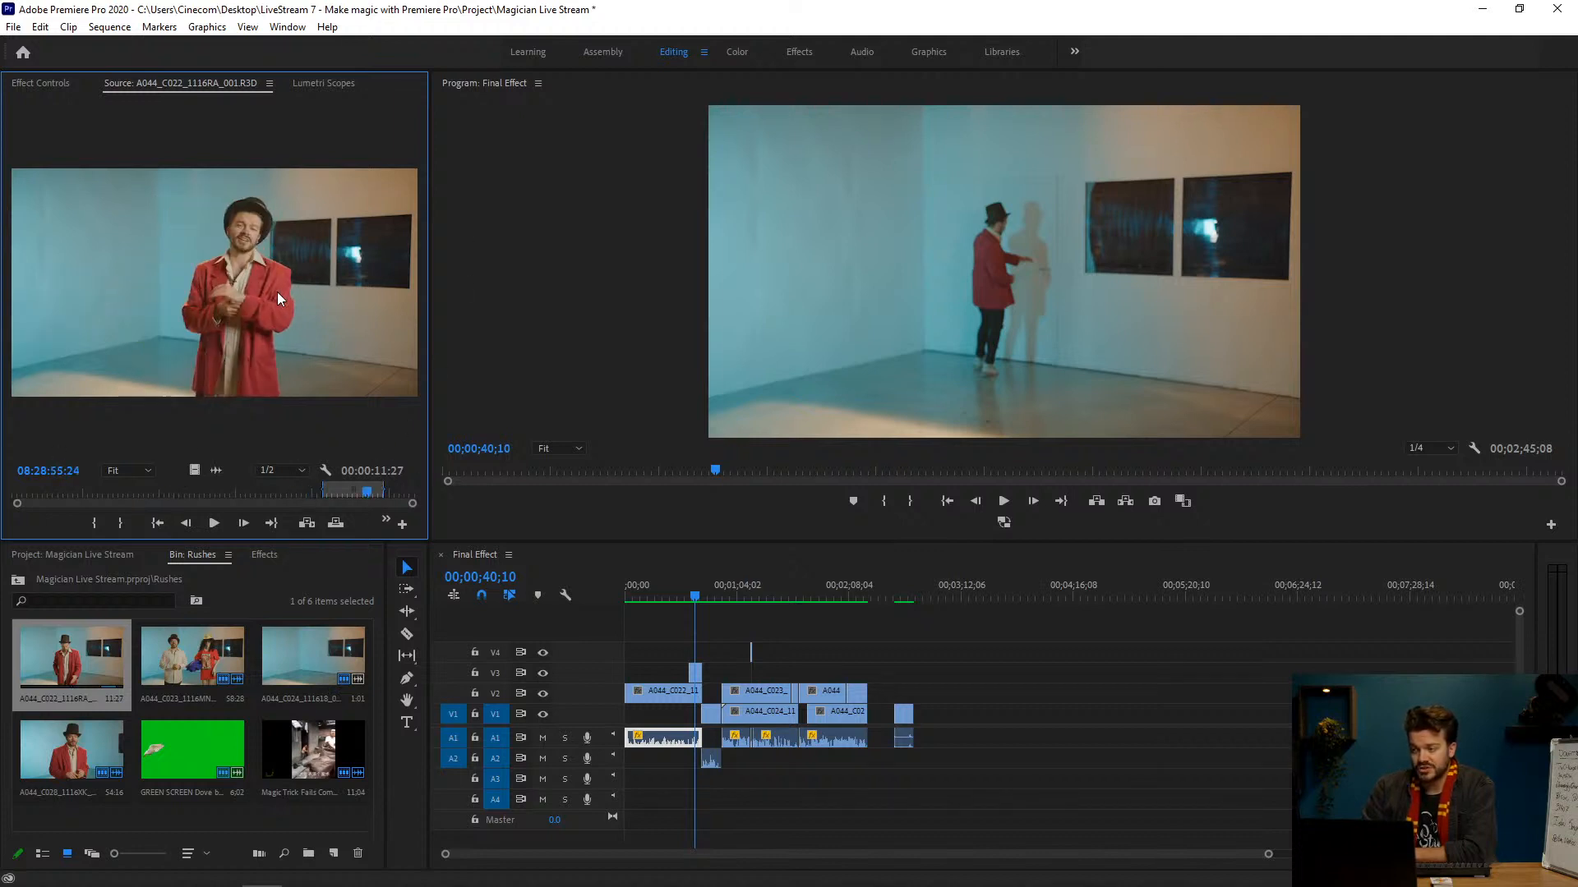
Step: Expand the Video 1 and Video 2 tracks in the Final Effect timeline to show clip thumbnails
{"action": "left_click", "coordinate": [684, 602]}
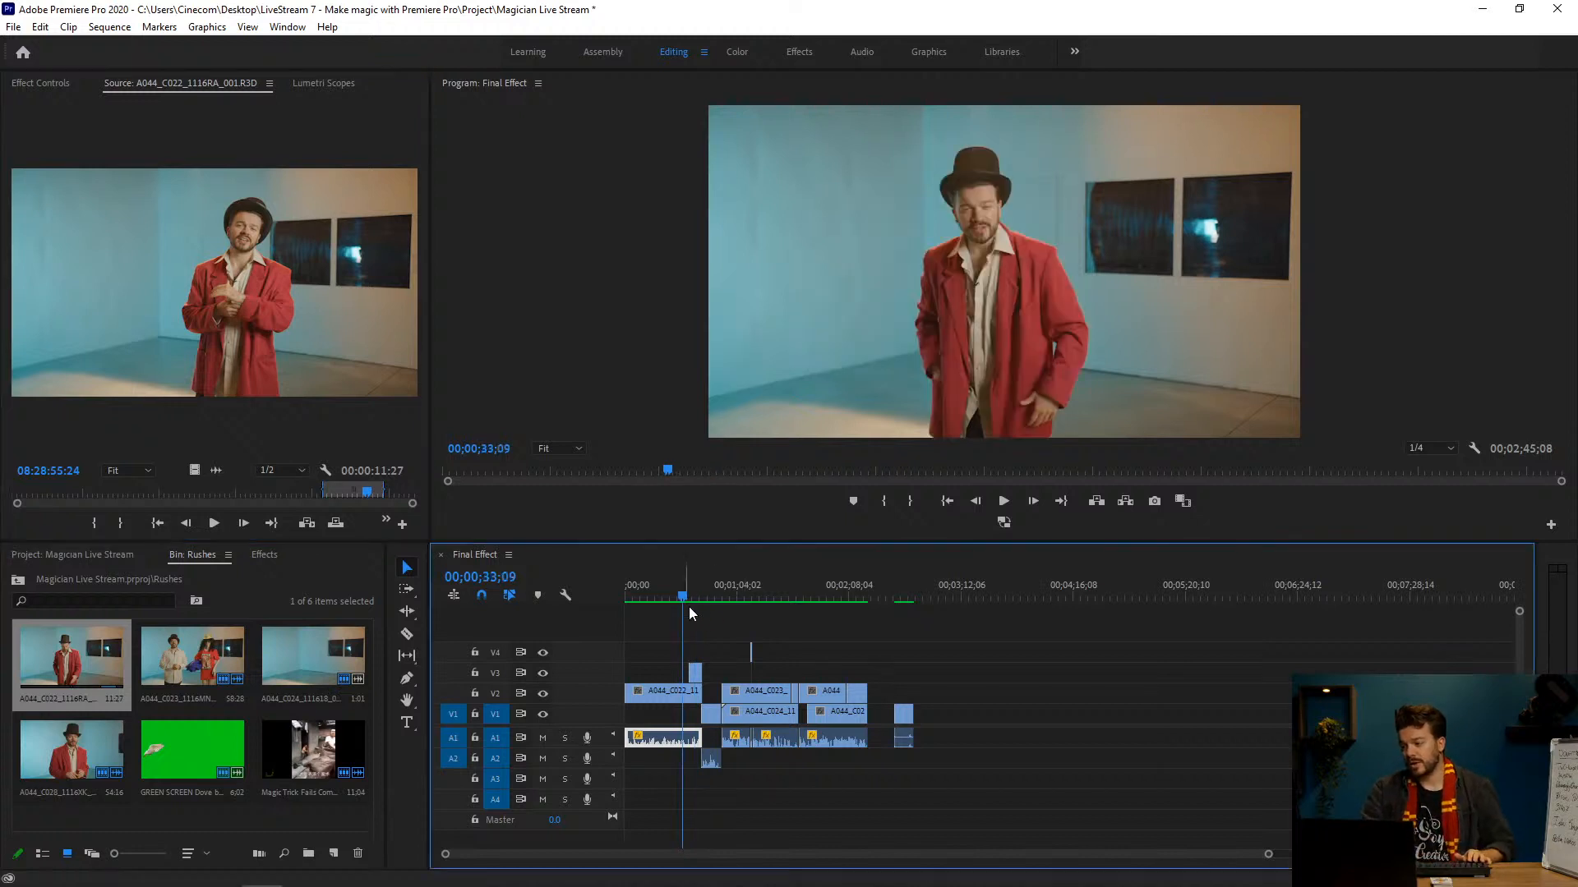
{"action": "double_click", "coordinate": [595, 714]}
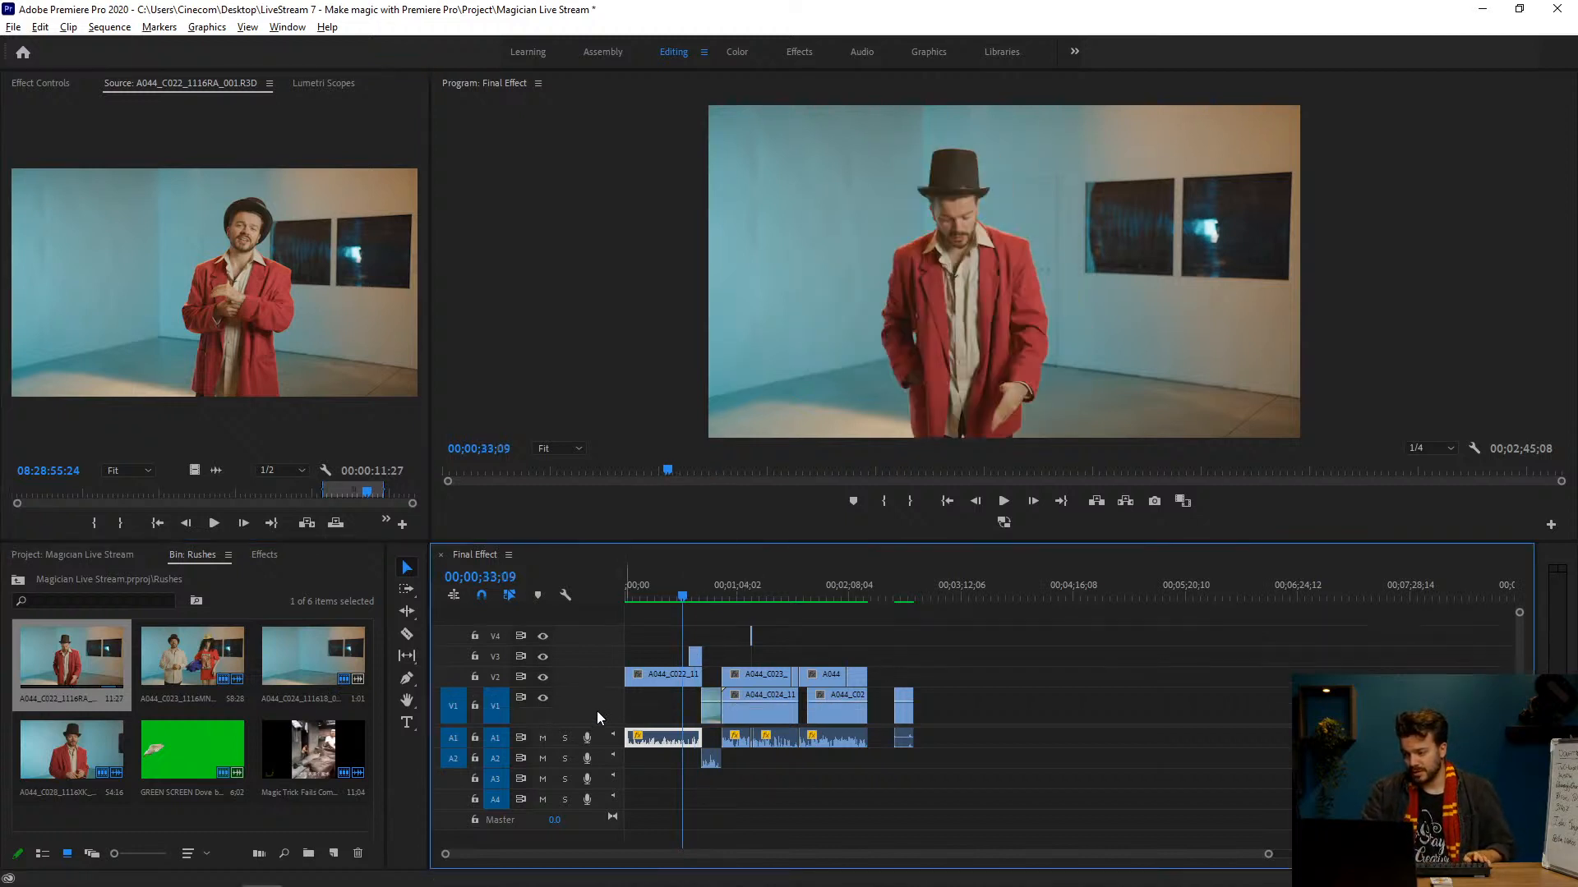
{"action": "double_click", "coordinate": [588, 654]}
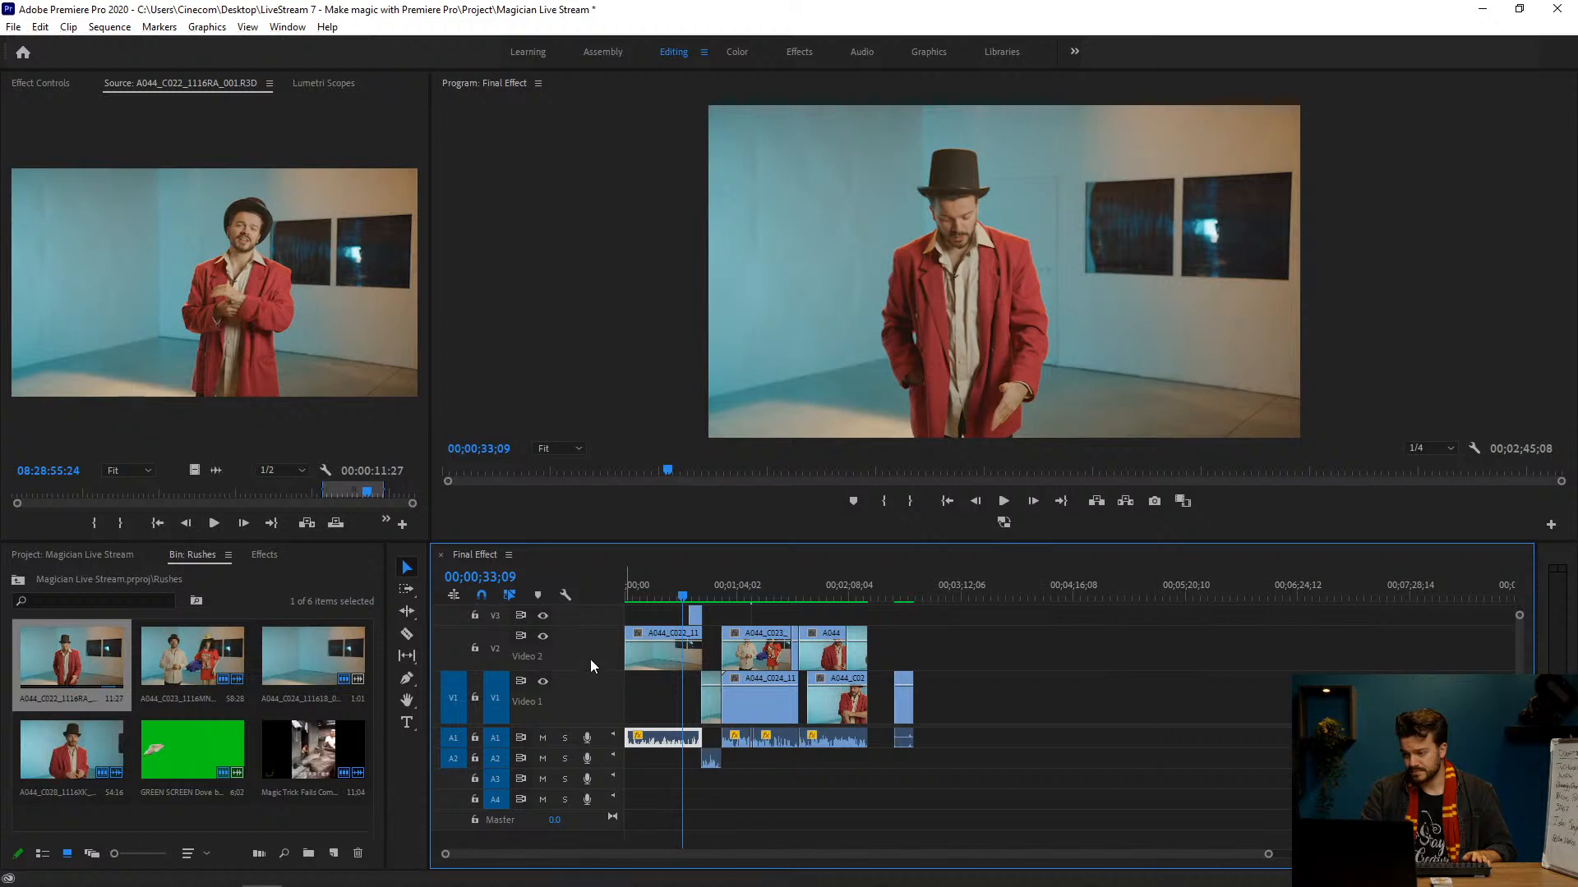
Step: Display the opacity mask, Mask (1), of the short A044_C022 clip on V3 over the program picture
{"action": "key", "text": "space"}
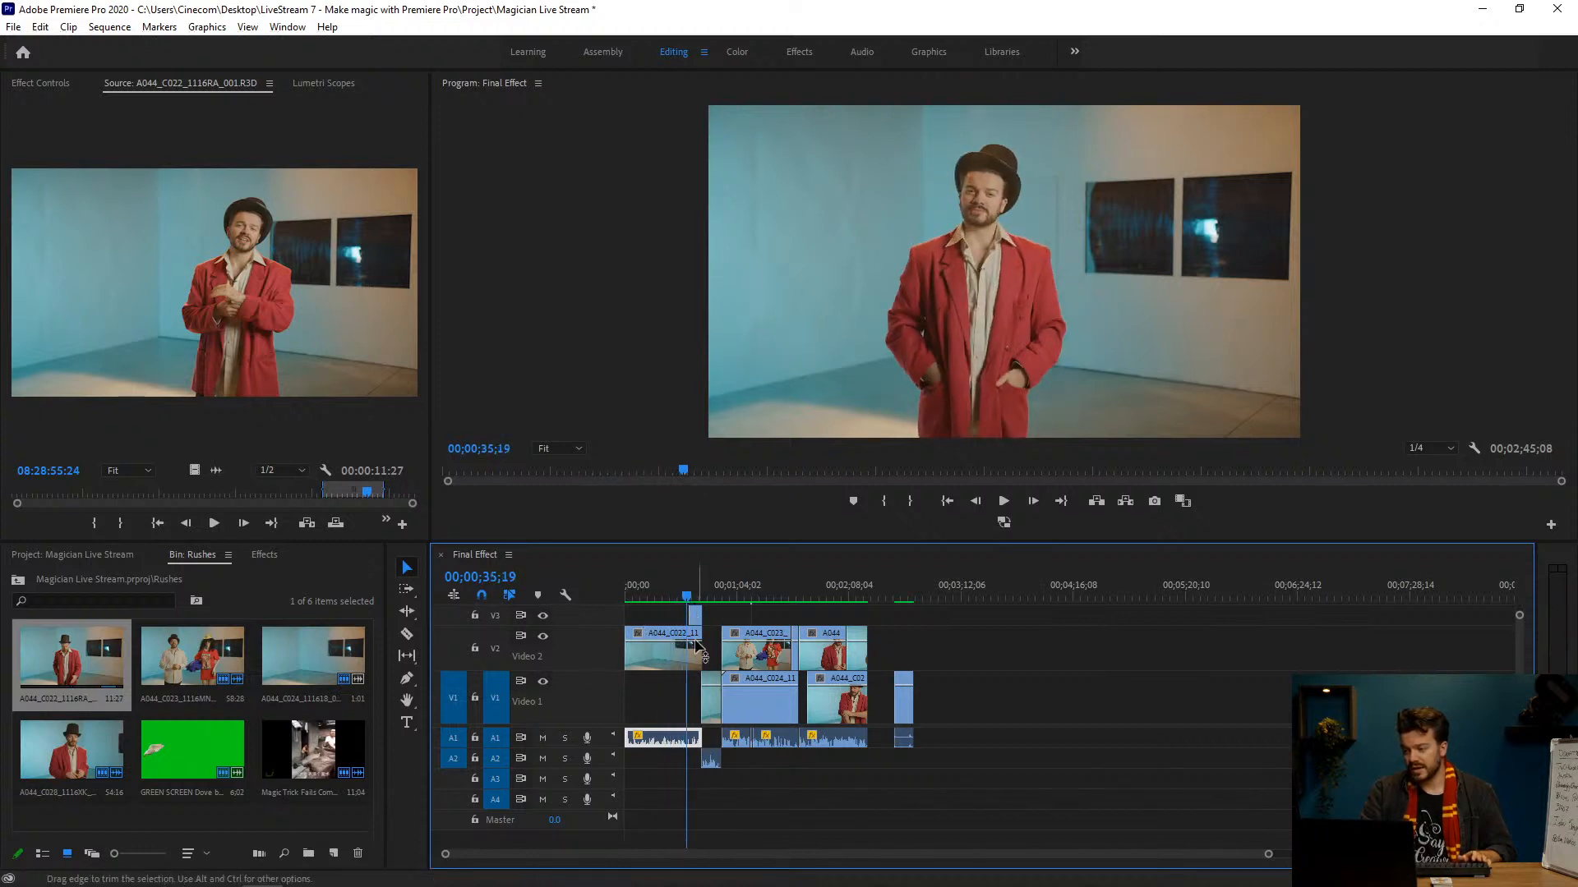
{"action": "left_click", "coordinate": [659, 652]}
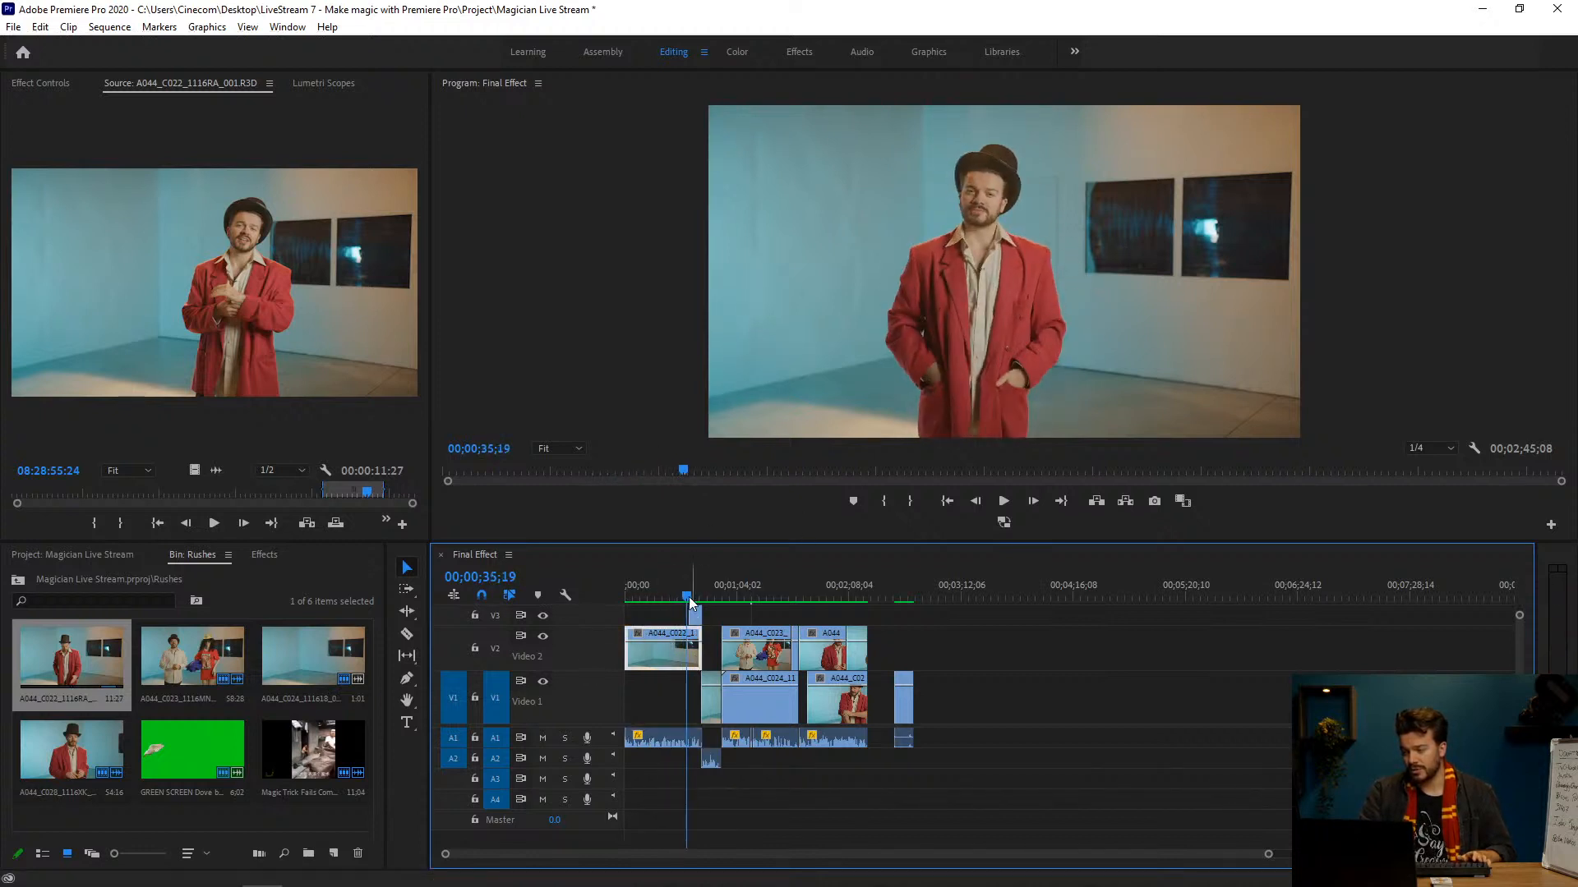
{"action": "left_click_drag", "start_coordinate": [688, 597], "coordinate": [692, 594]}
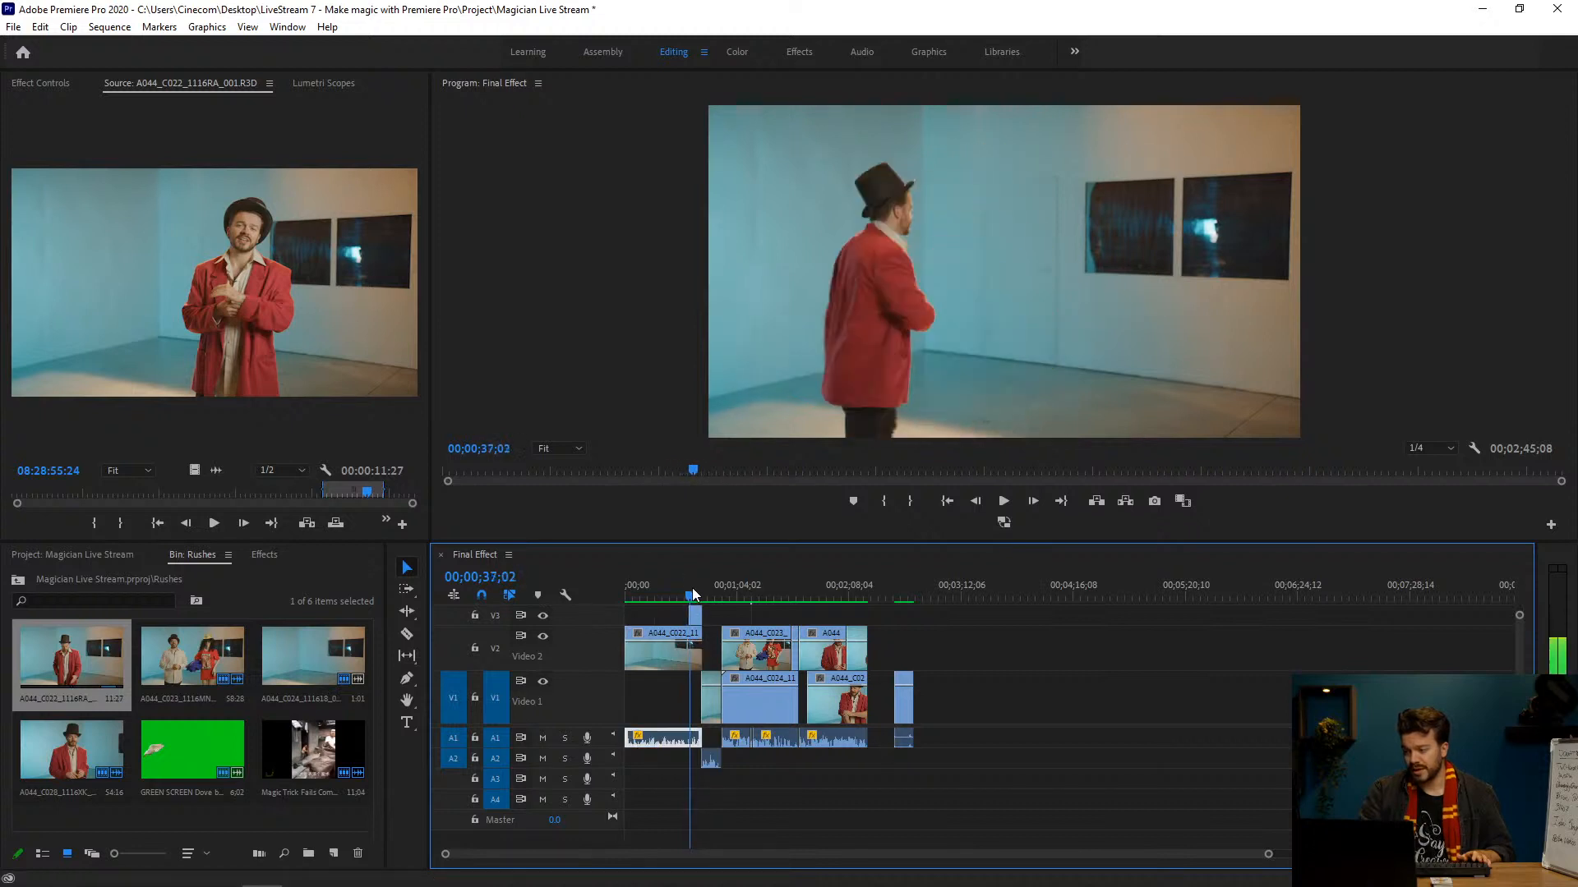
{"action": "left_click", "coordinate": [696, 615]}
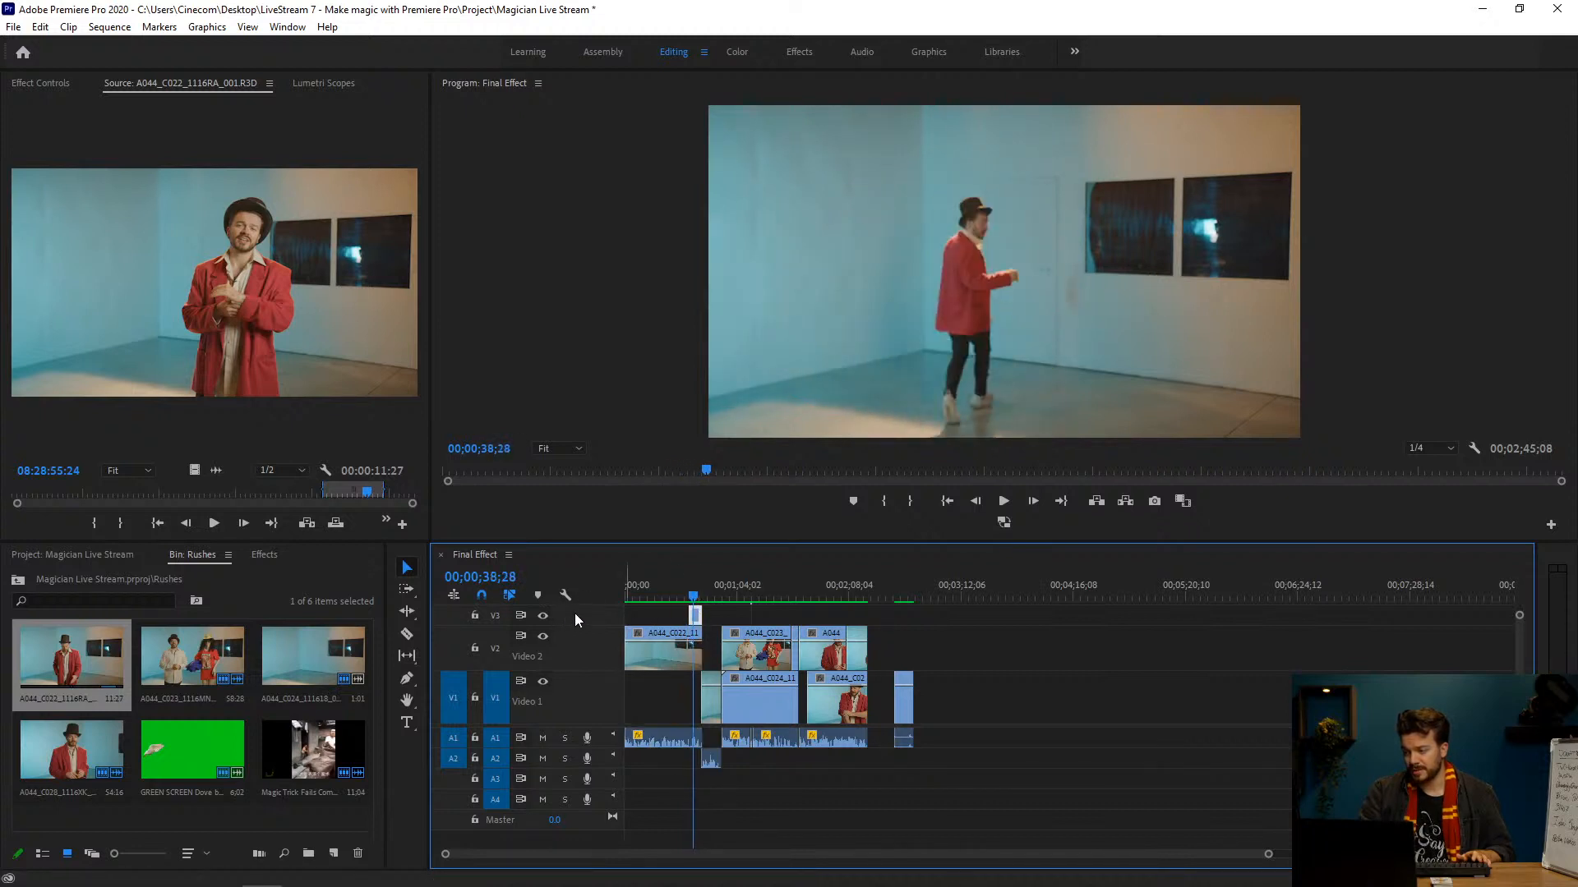
{"action": "left_click", "coordinate": [39, 80]}
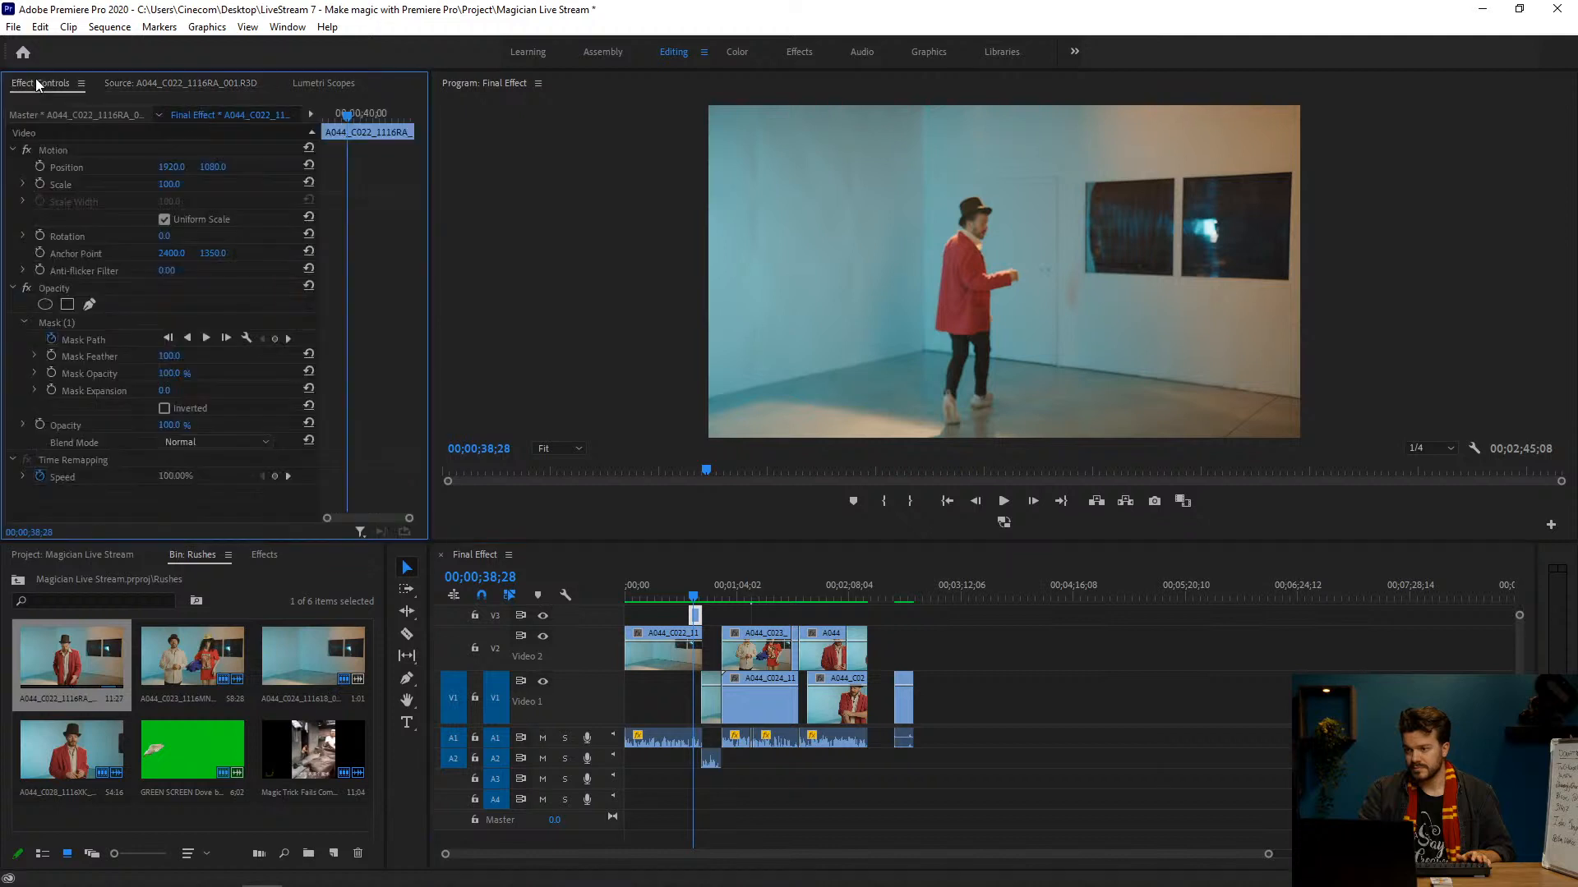
{"action": "left_click", "coordinate": [108, 325]}
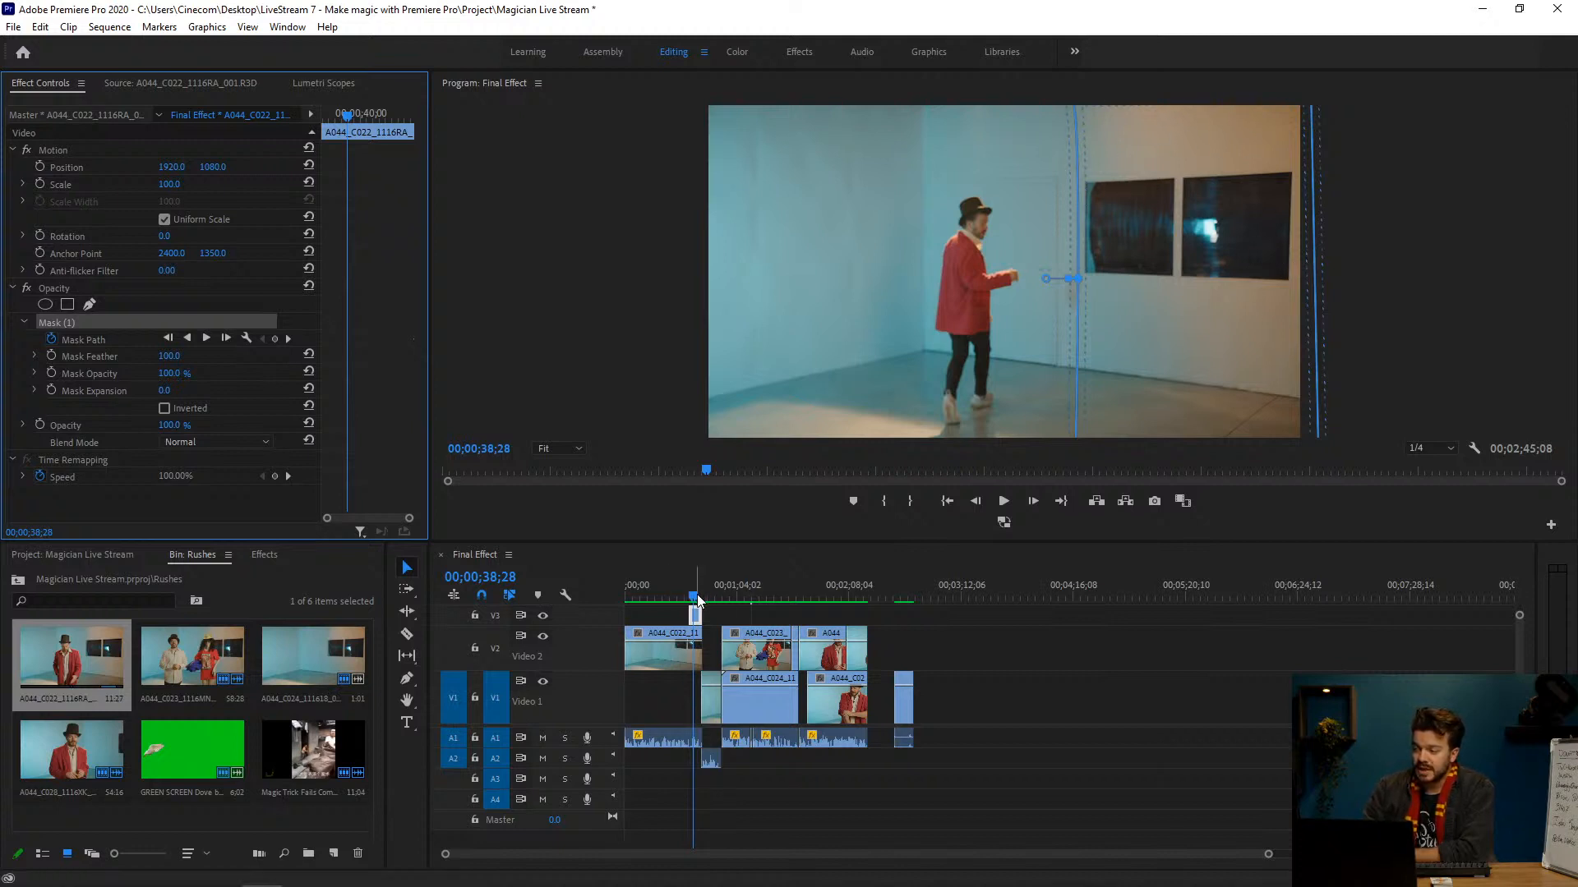
Step: Examine the transition from the masked V3 clip to the re-entry clip on Video 1 in a closer timeline view
{"action": "left_click_drag", "start_coordinate": [696, 598], "coordinate": [703, 598]}
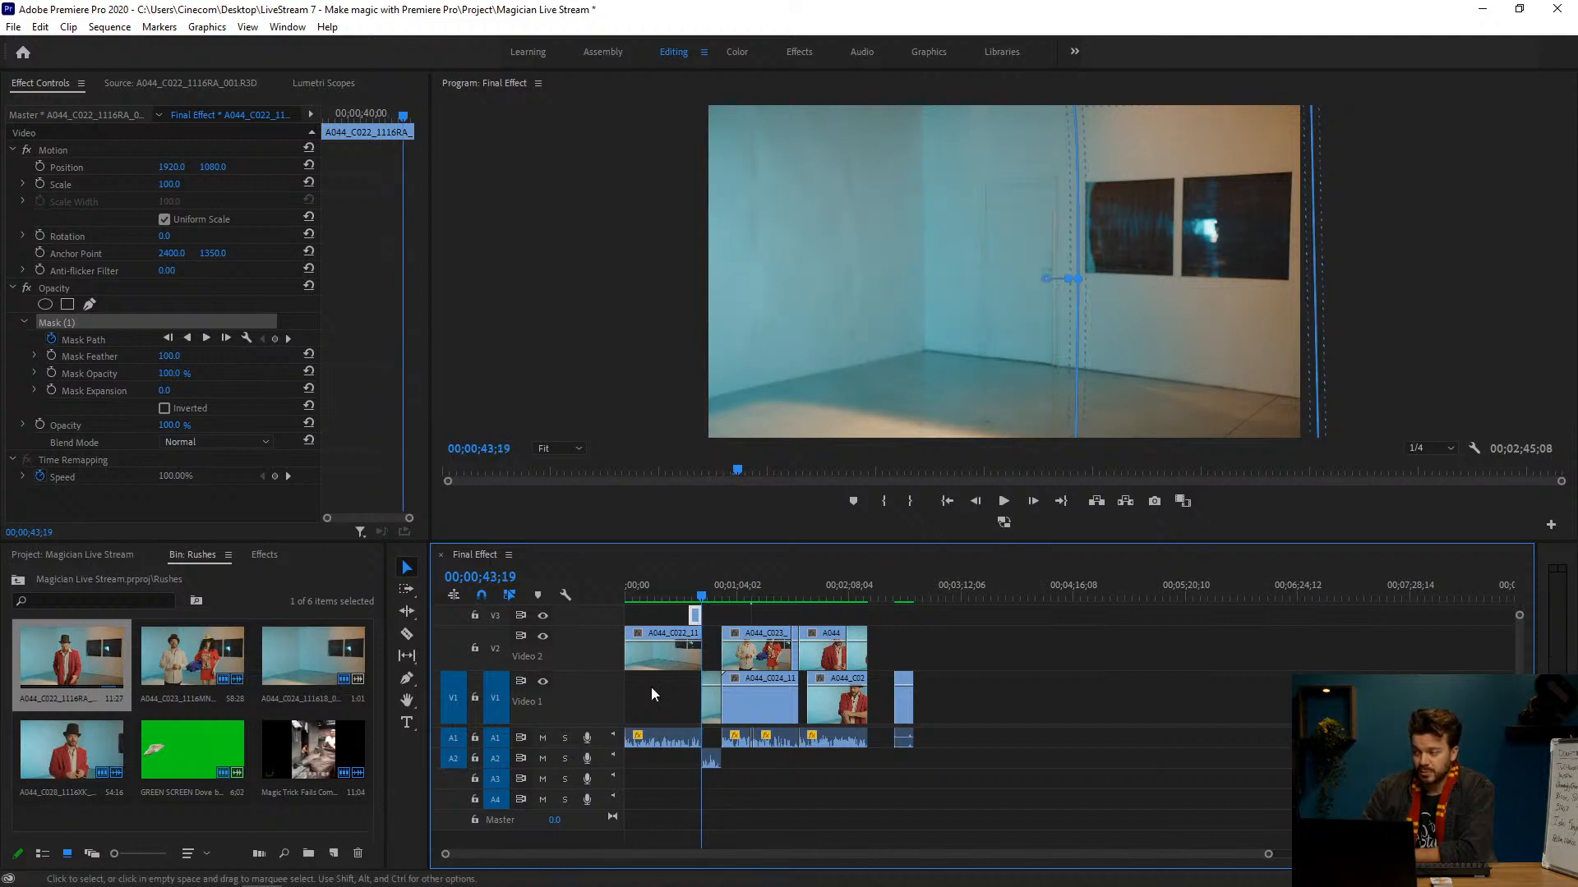
{"action": "left_click", "coordinate": [699, 588]}
{"action": "left_click_drag", "start_coordinate": [702, 588], "coordinate": [709, 590]}
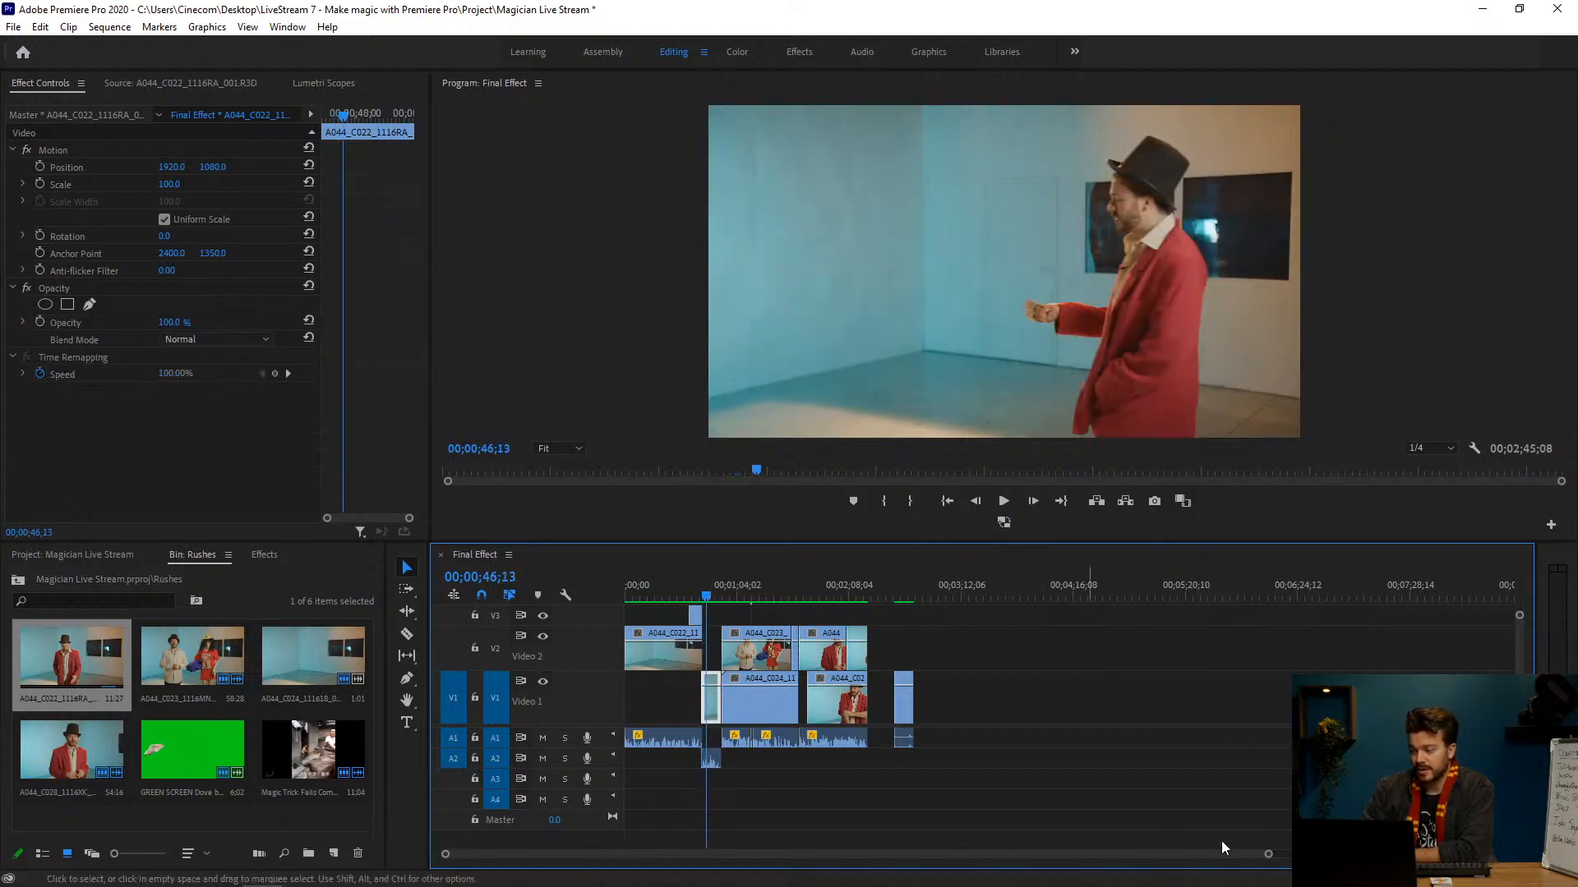
{"action": "left_click_drag", "start_coordinate": [1267, 854], "coordinate": [998, 854]}
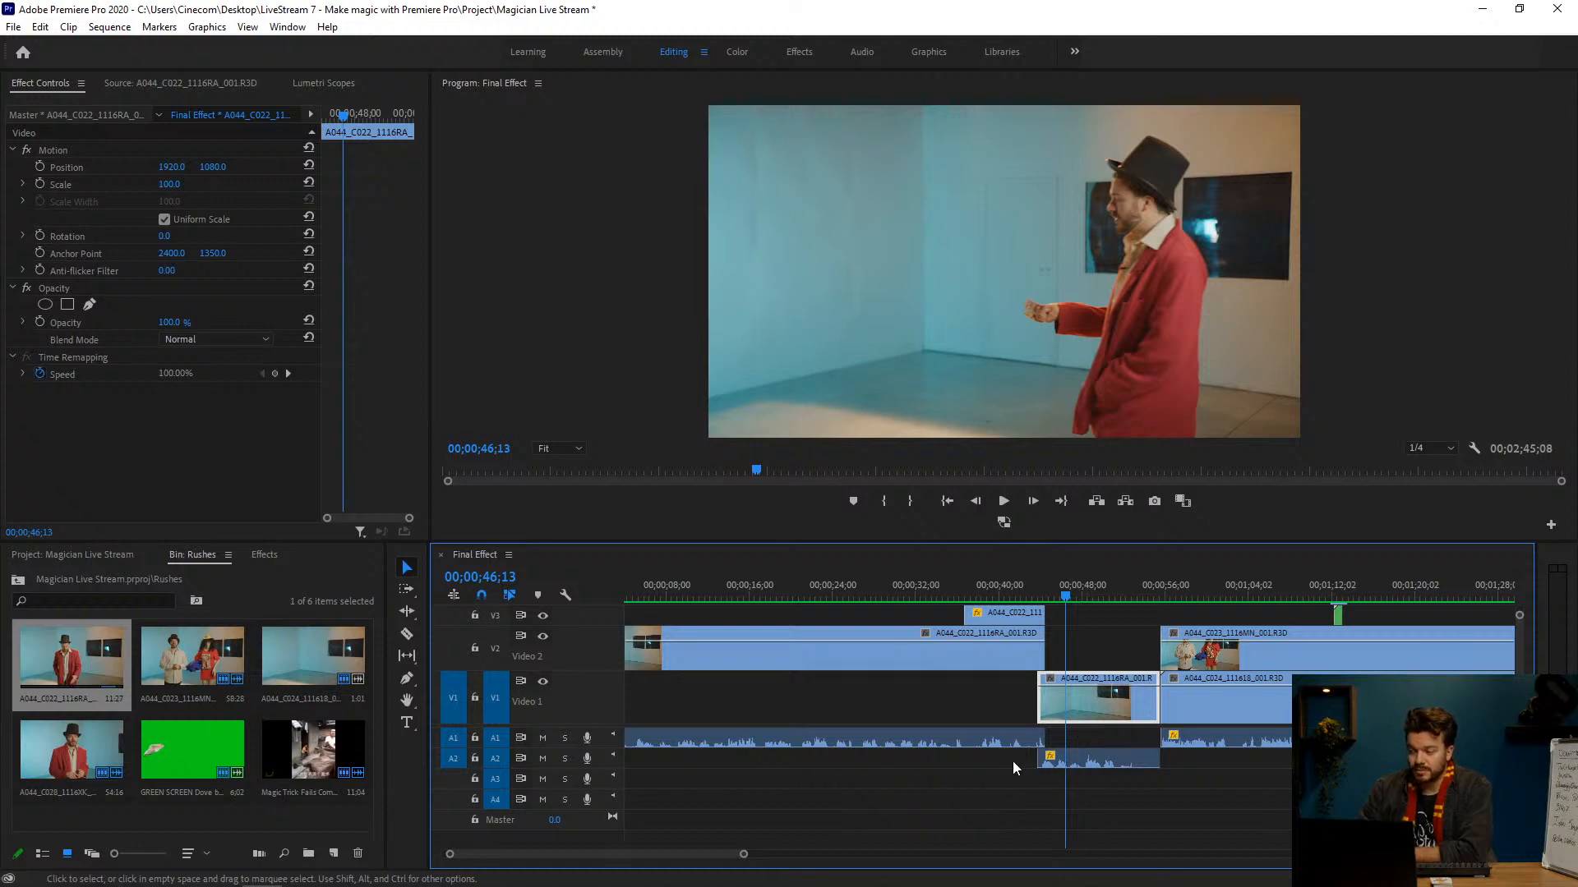
{"action": "left_click", "coordinate": [1028, 597]}
{"action": "key", "text": "space"}
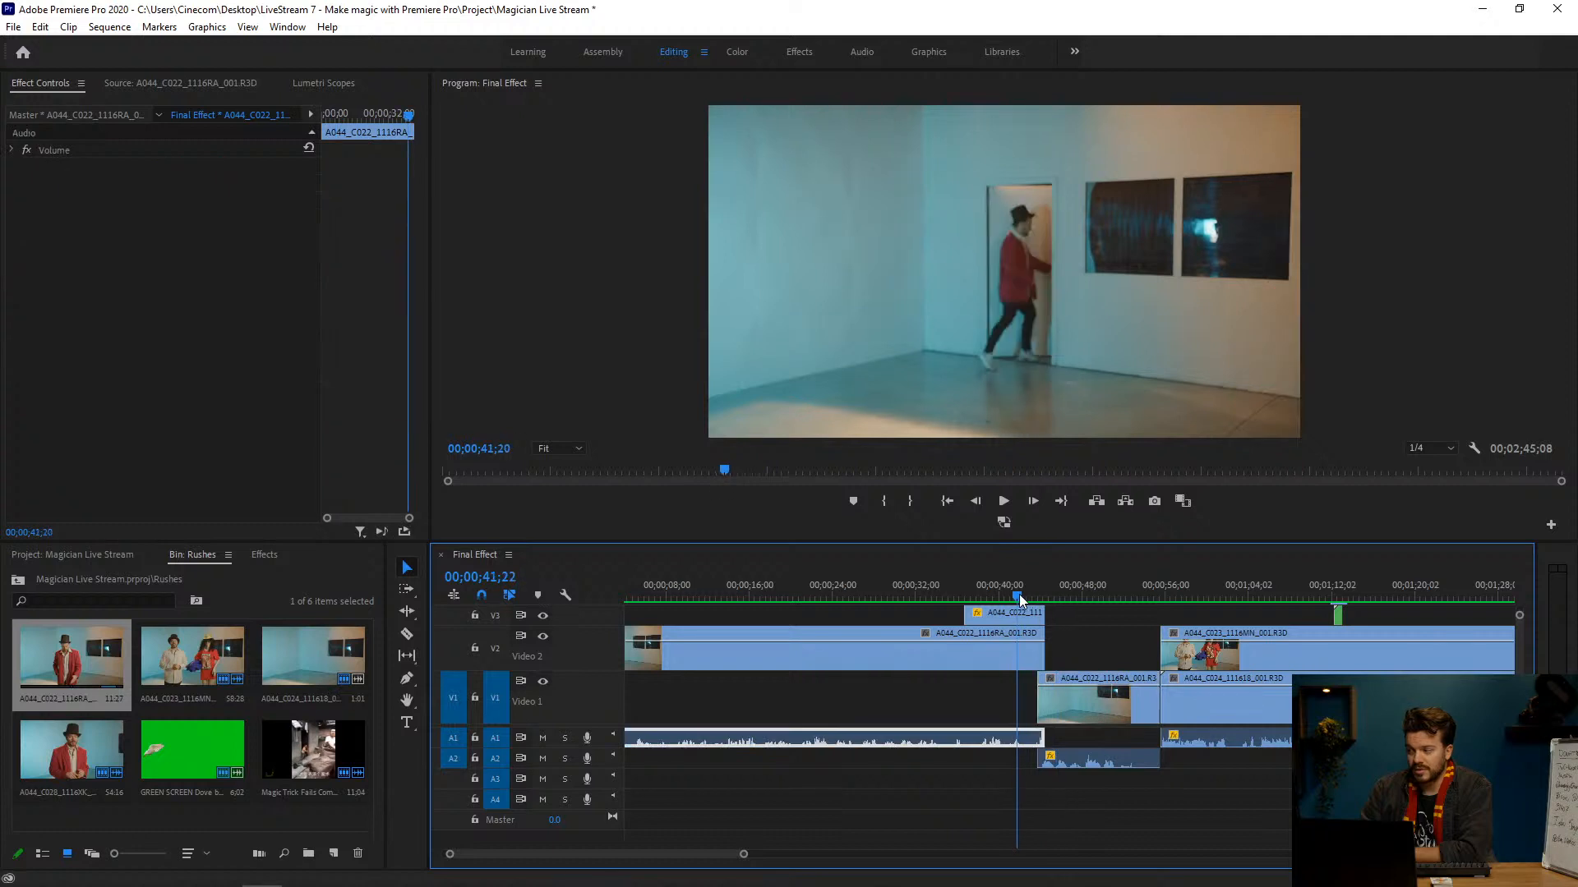
Step: Compare the frames before and after the cut from the open door to the closed door, continuing into the magician's re-entry
{"action": "left_click", "coordinate": [1033, 597]}
{"action": "left_click_drag", "start_coordinate": [1034, 599], "coordinate": [1040, 599]}
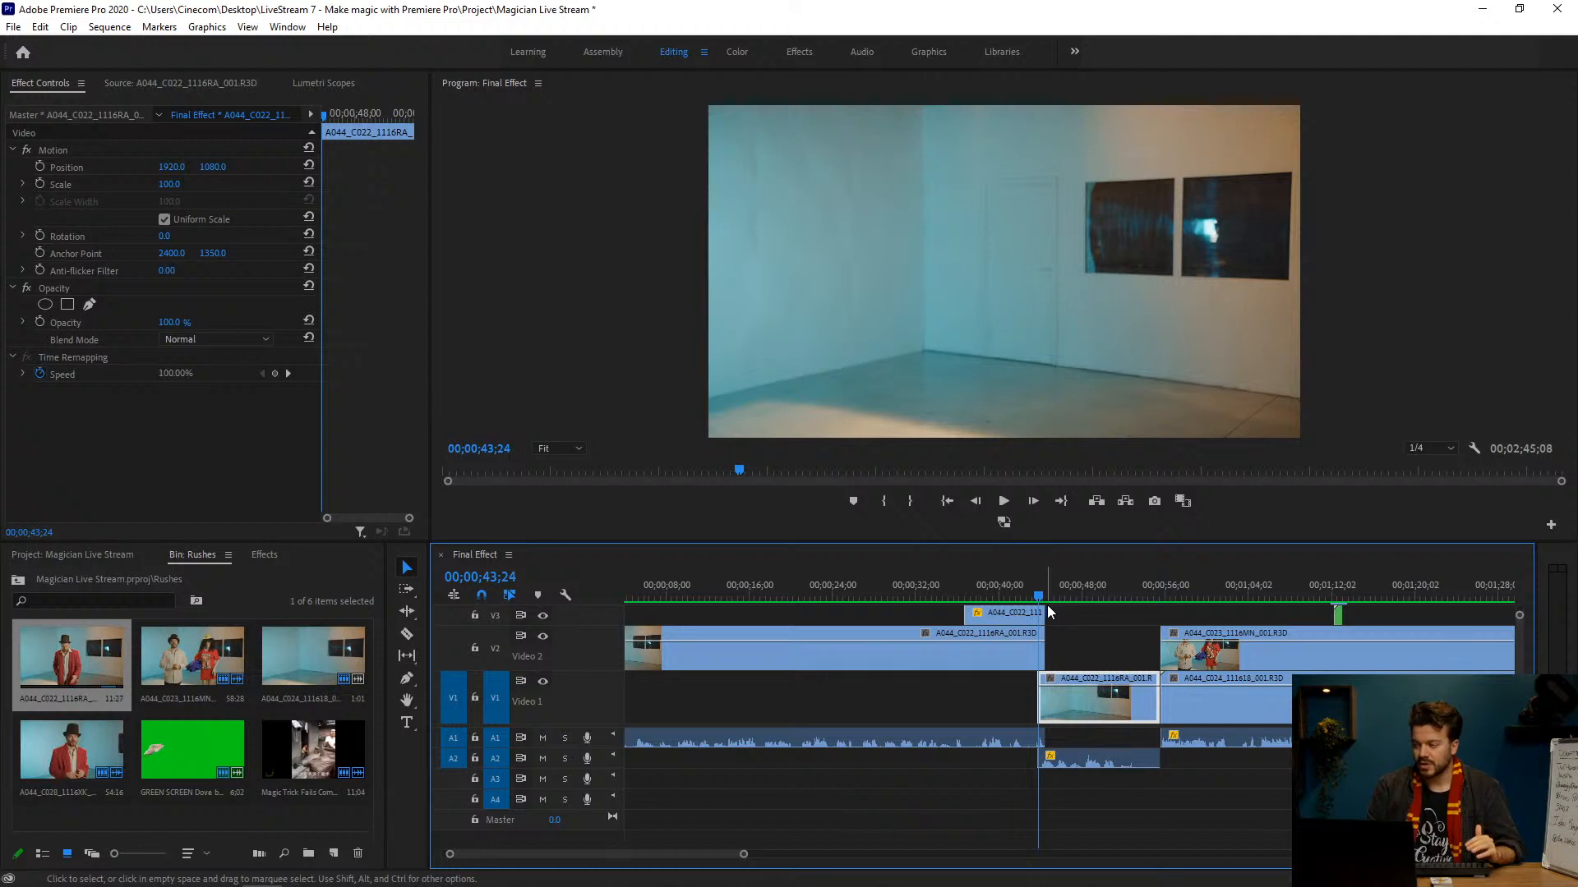
{"action": "mouse_move", "coordinate": [1037, 587]}
{"action": "left_mouse_down"}
{"action": "mouse_move", "coordinate": [1051, 590]}
{"action": "mouse_move", "coordinate": [1029, 588]}
{"action": "left_mouse_up"}
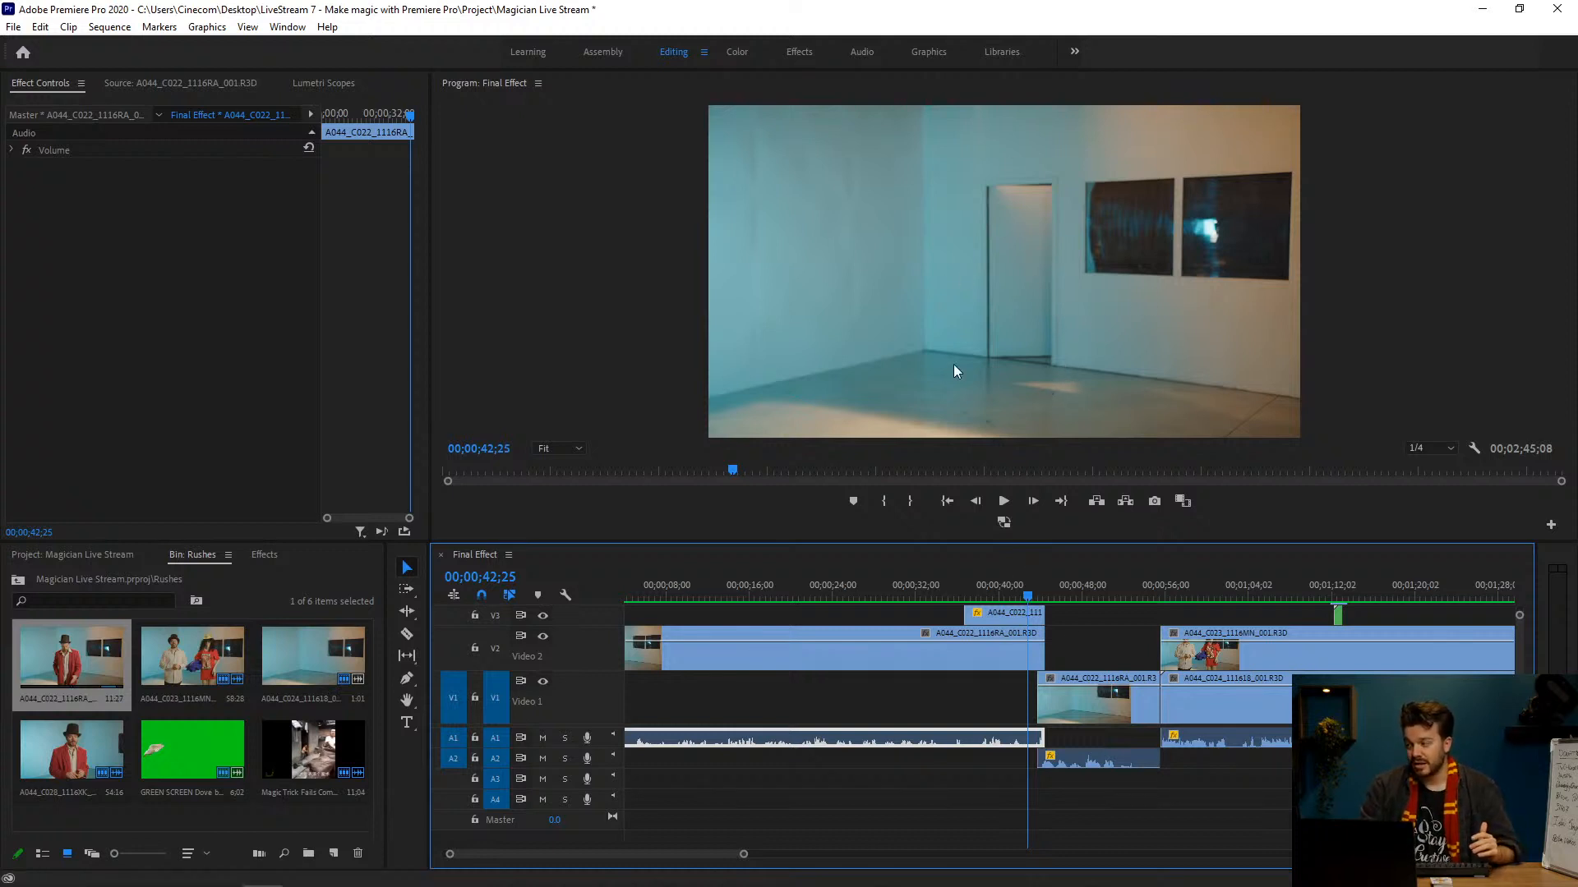
{"action": "left_click", "coordinate": [1039, 592]}
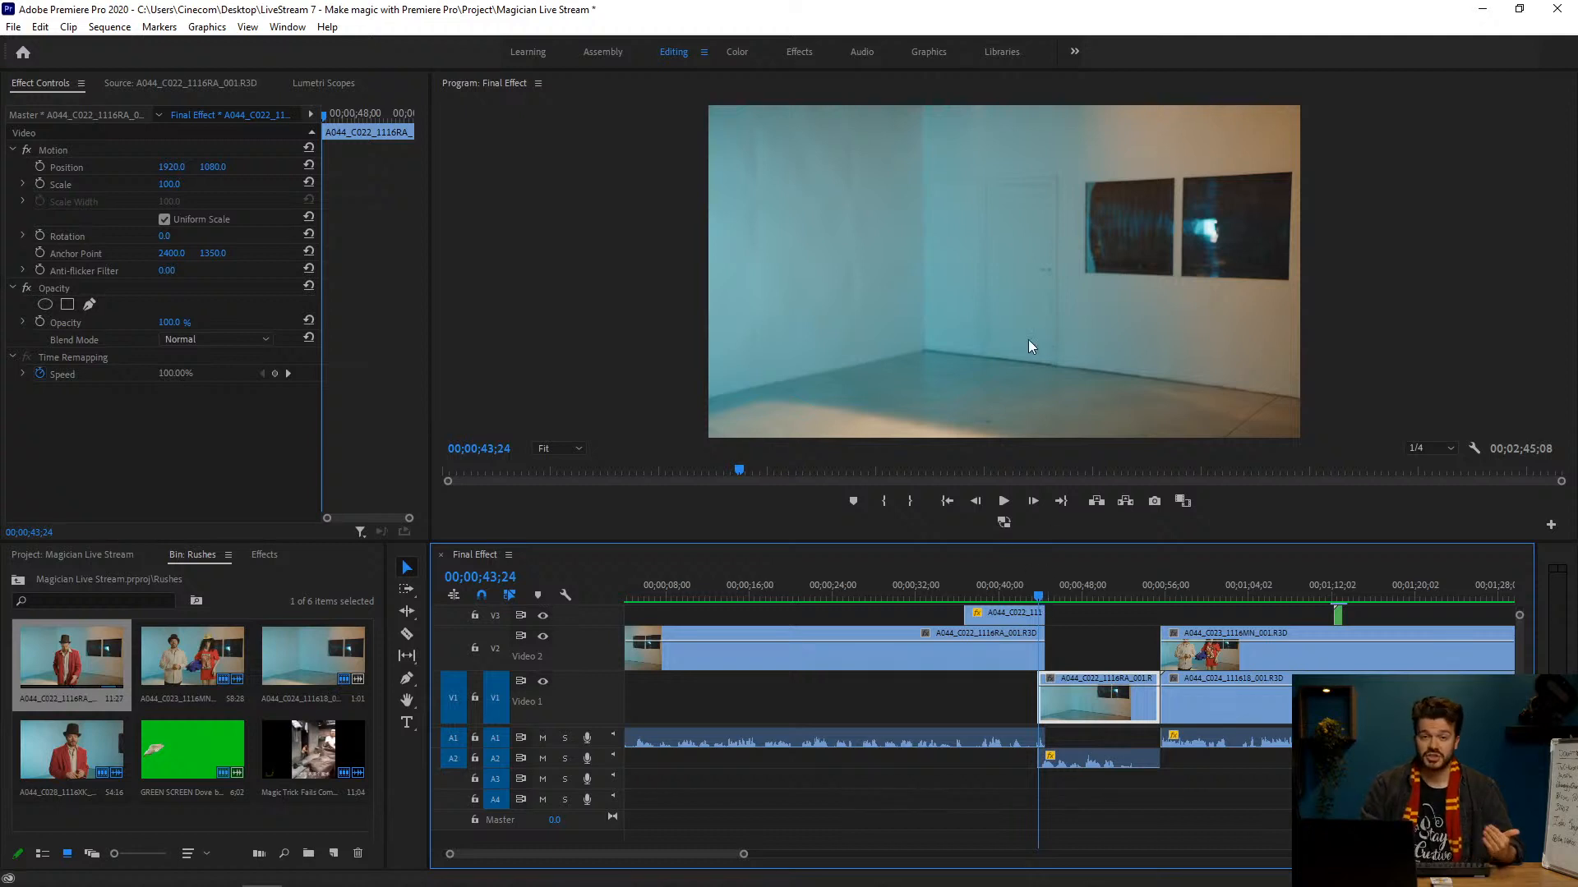
{"action": "left_click_drag", "start_coordinate": [1038, 595], "coordinate": [1103, 588]}
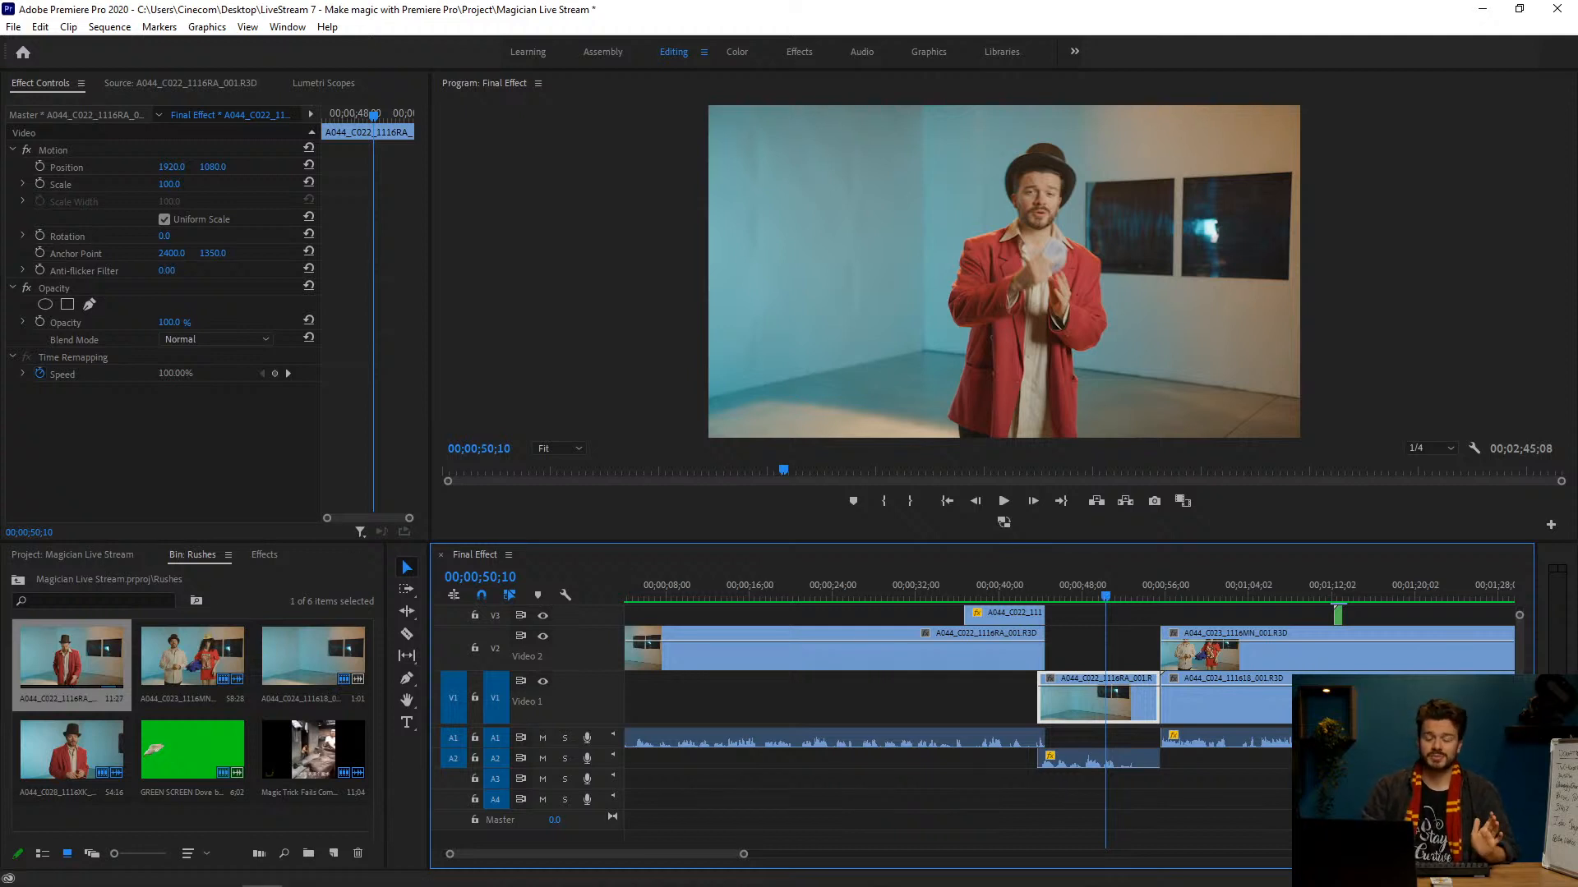
Step: Inspect the masked V3 clip at the open doorway and follow the sequence to the magician's reappearance at about 49 seconds
{"action": "left_click", "coordinate": [1019, 593]}
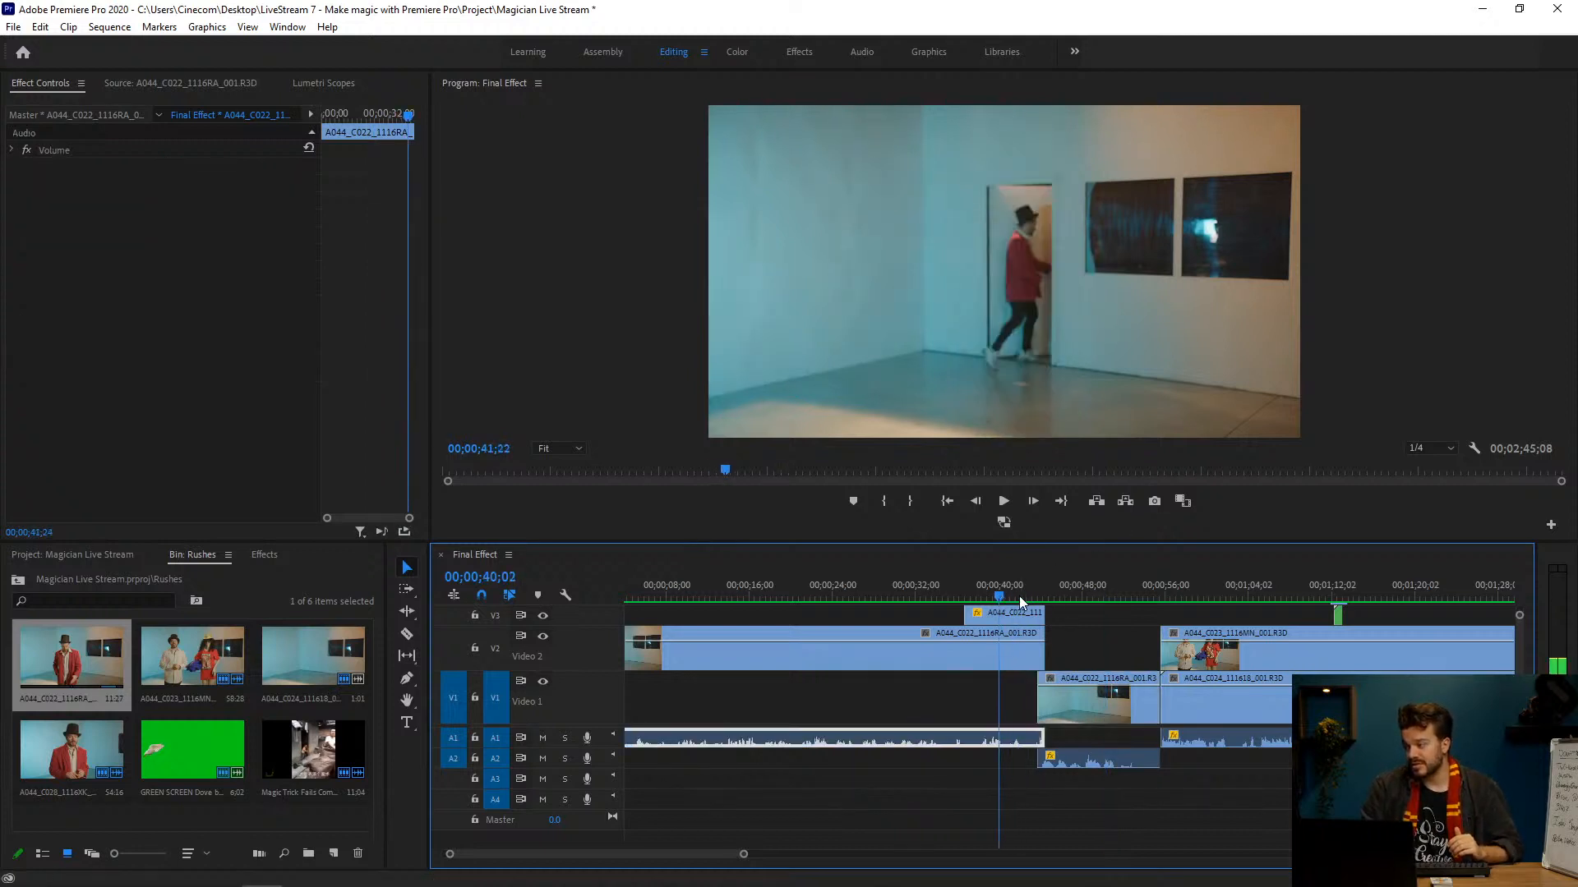
{"action": "left_click", "coordinate": [1013, 618]}
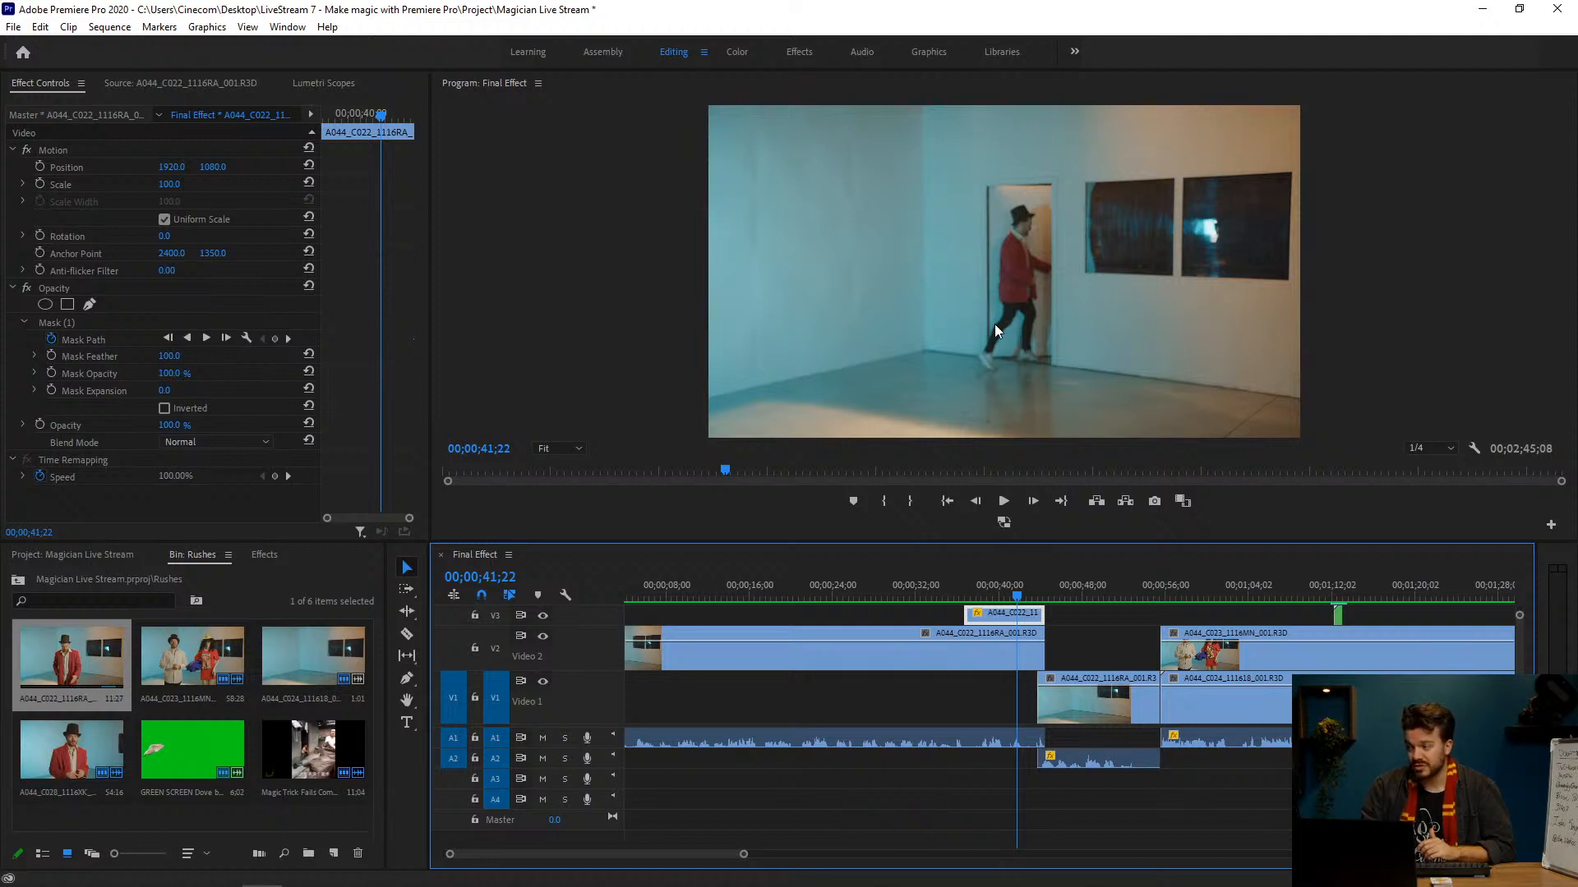
{"action": "left_click_drag", "start_coordinate": [1019, 606], "coordinate": [1045, 600]}
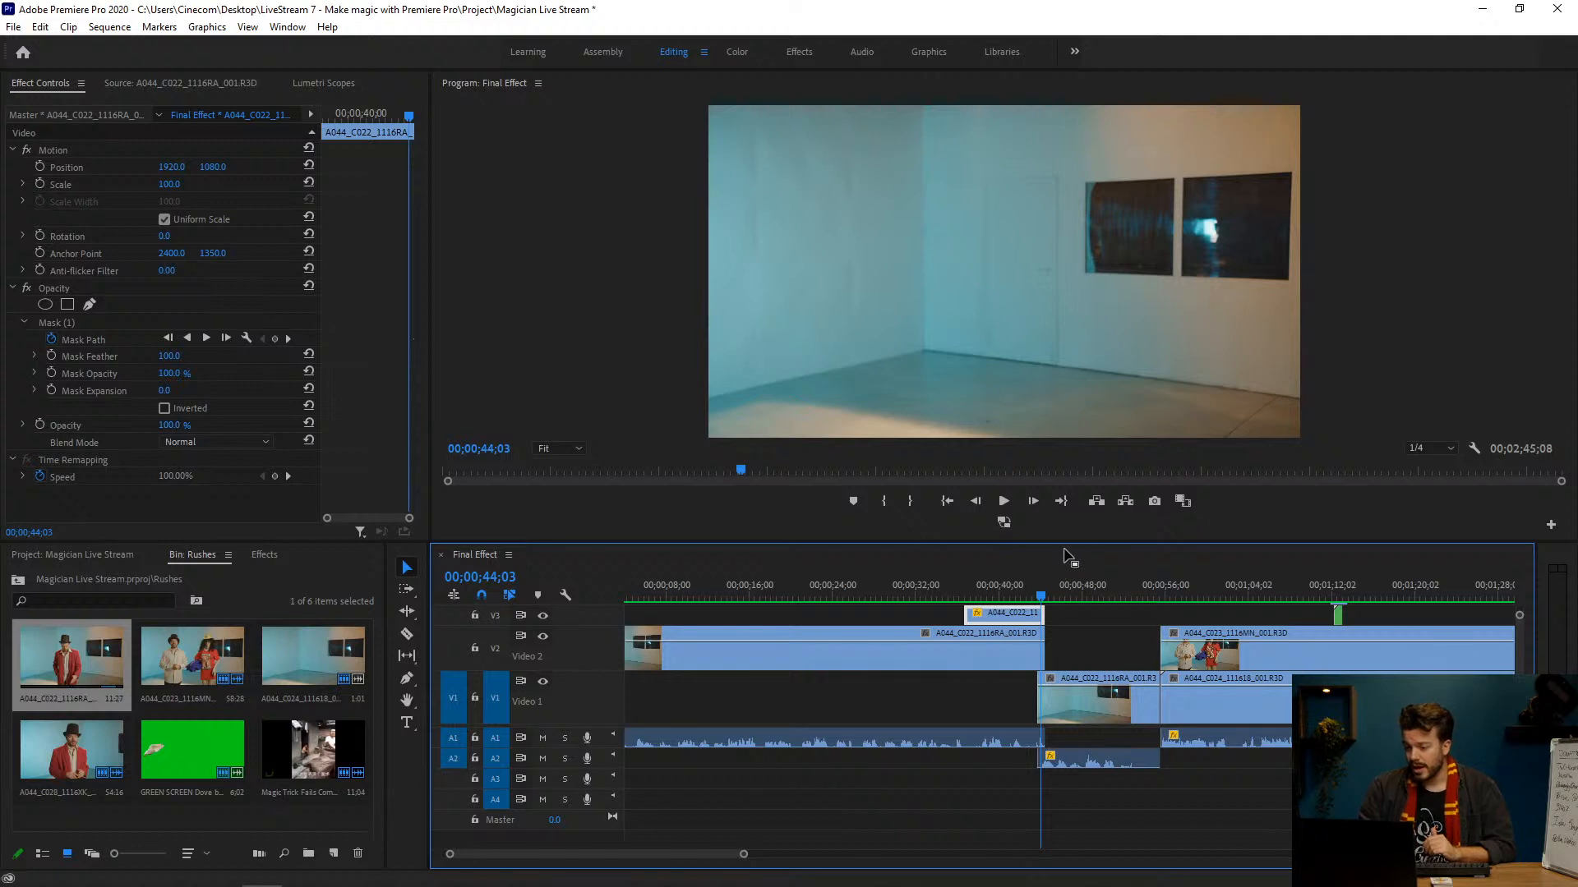
{"action": "left_click", "coordinate": [1057, 598]}
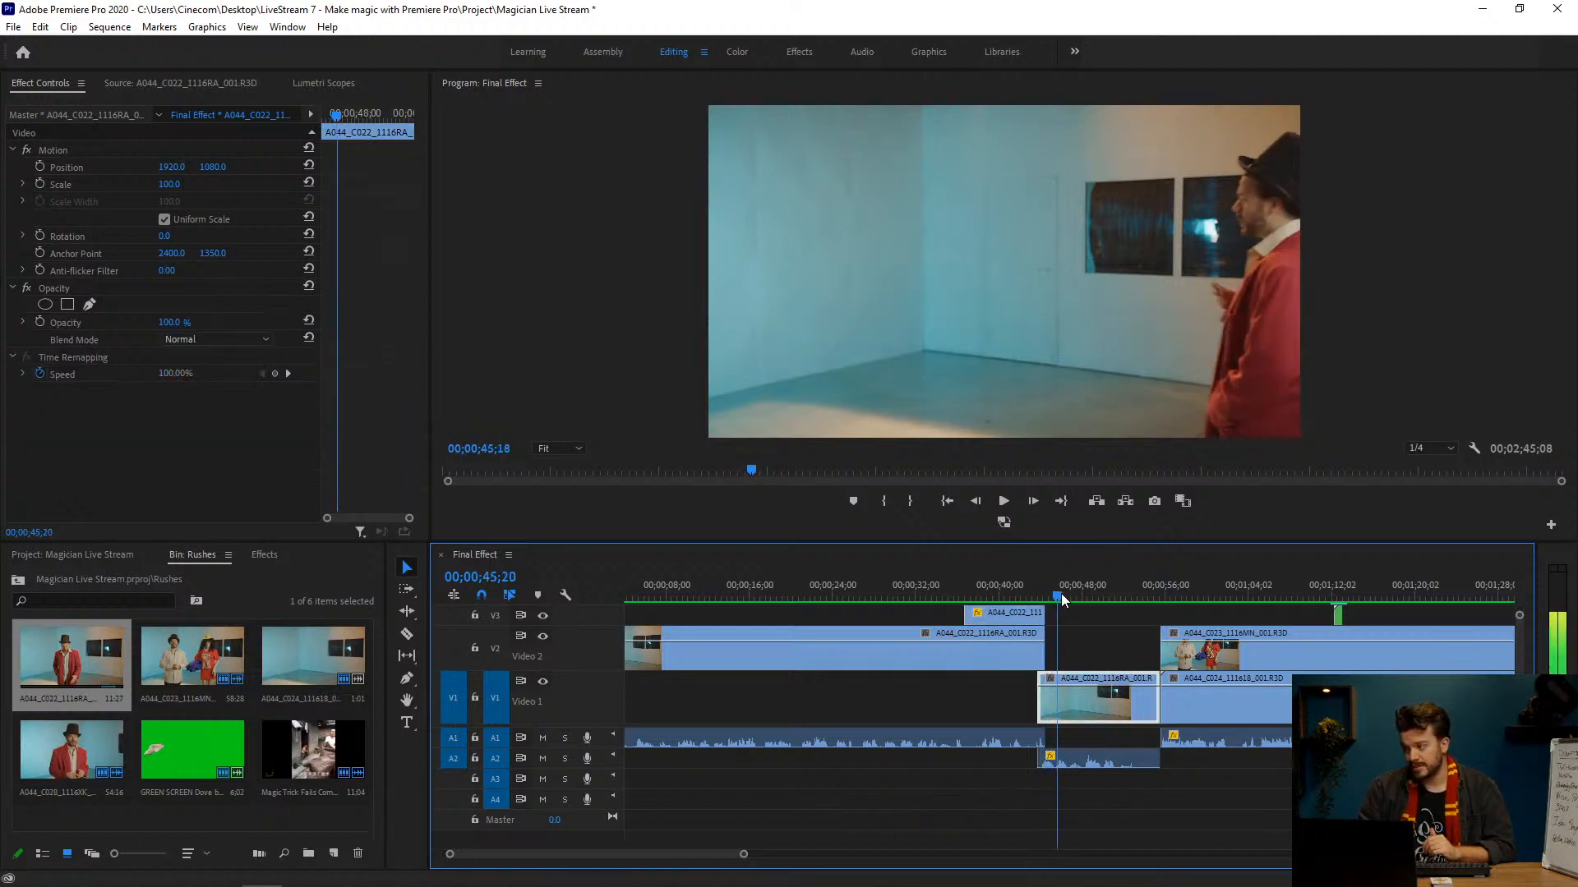
{"action": "left_click_drag", "start_coordinate": [1060, 599], "coordinate": [1096, 604]}
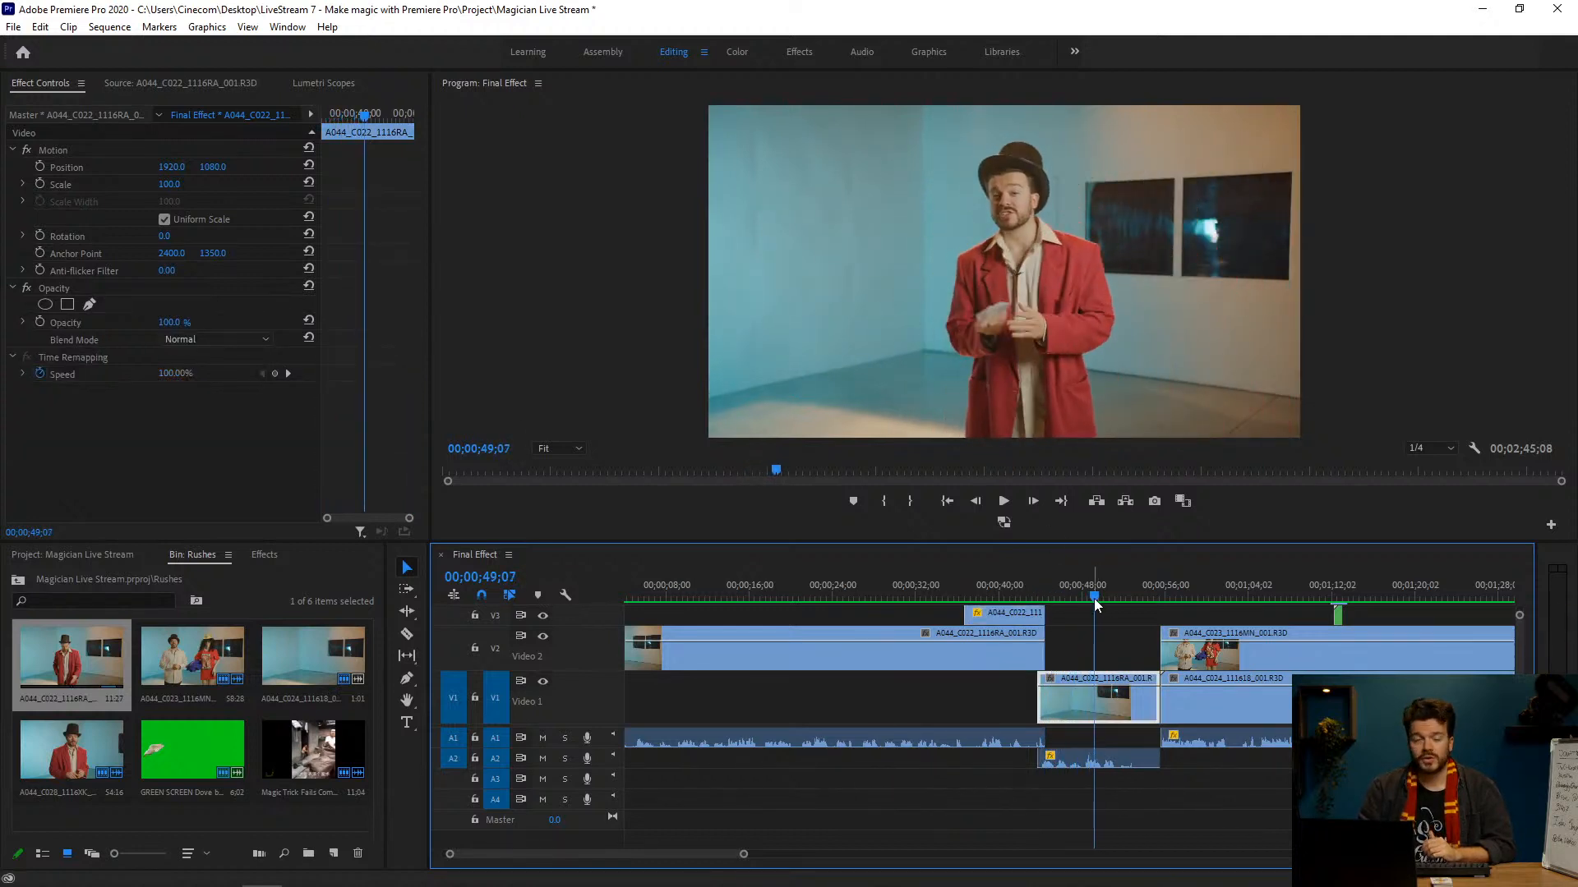
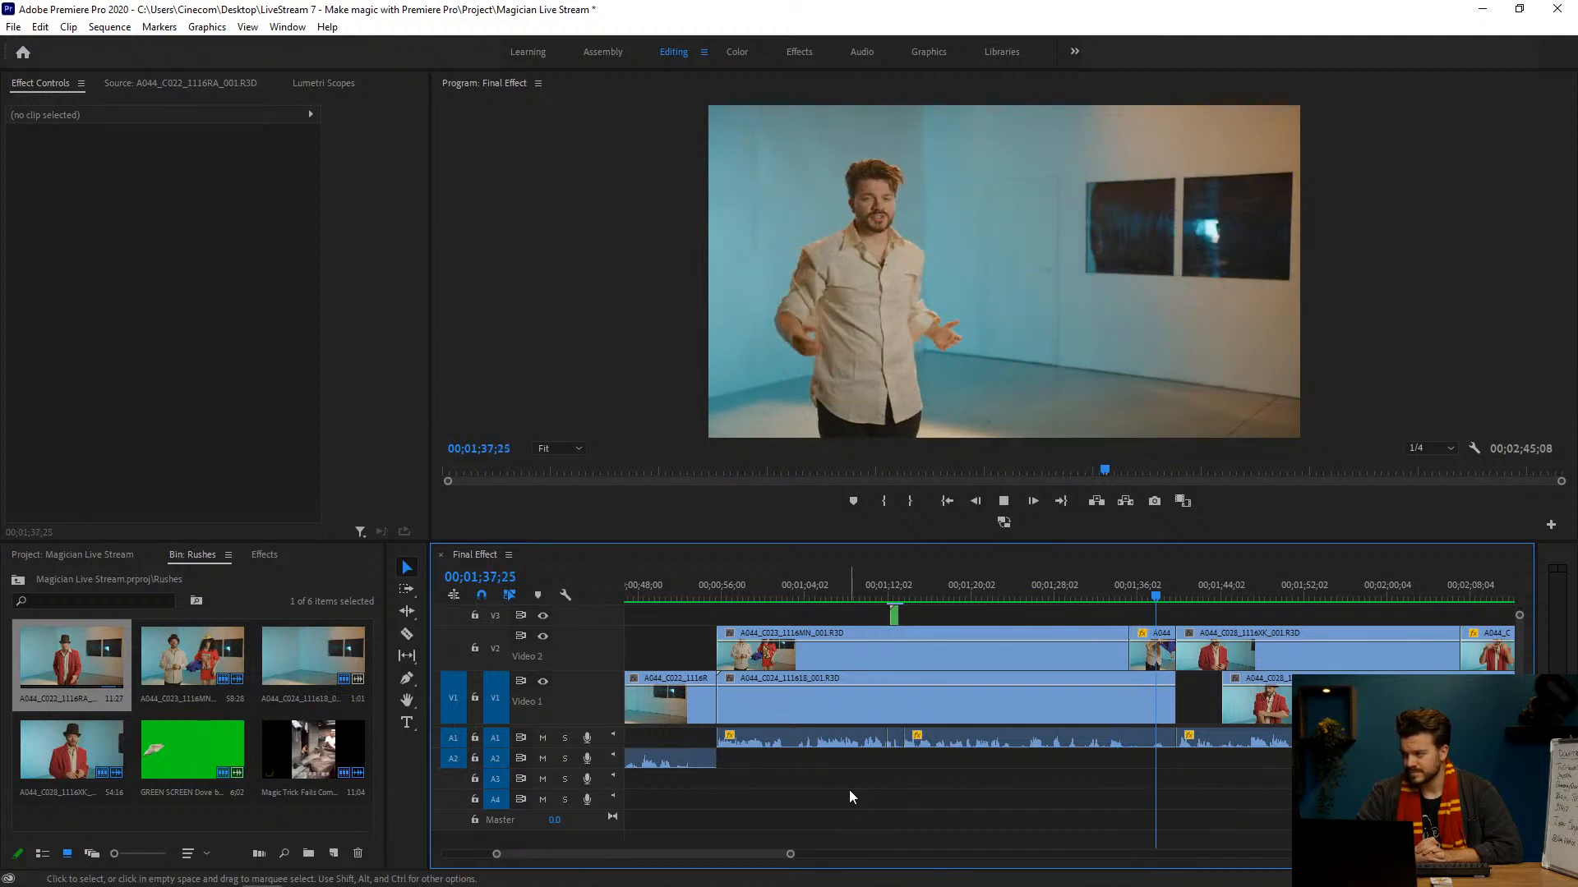
Step: Go to the dove flying from the hat at 00;01;12;14 and open its nested sequence with the GREEN SCREEN Dove clip selected
{"action": "key", "text": "space"}
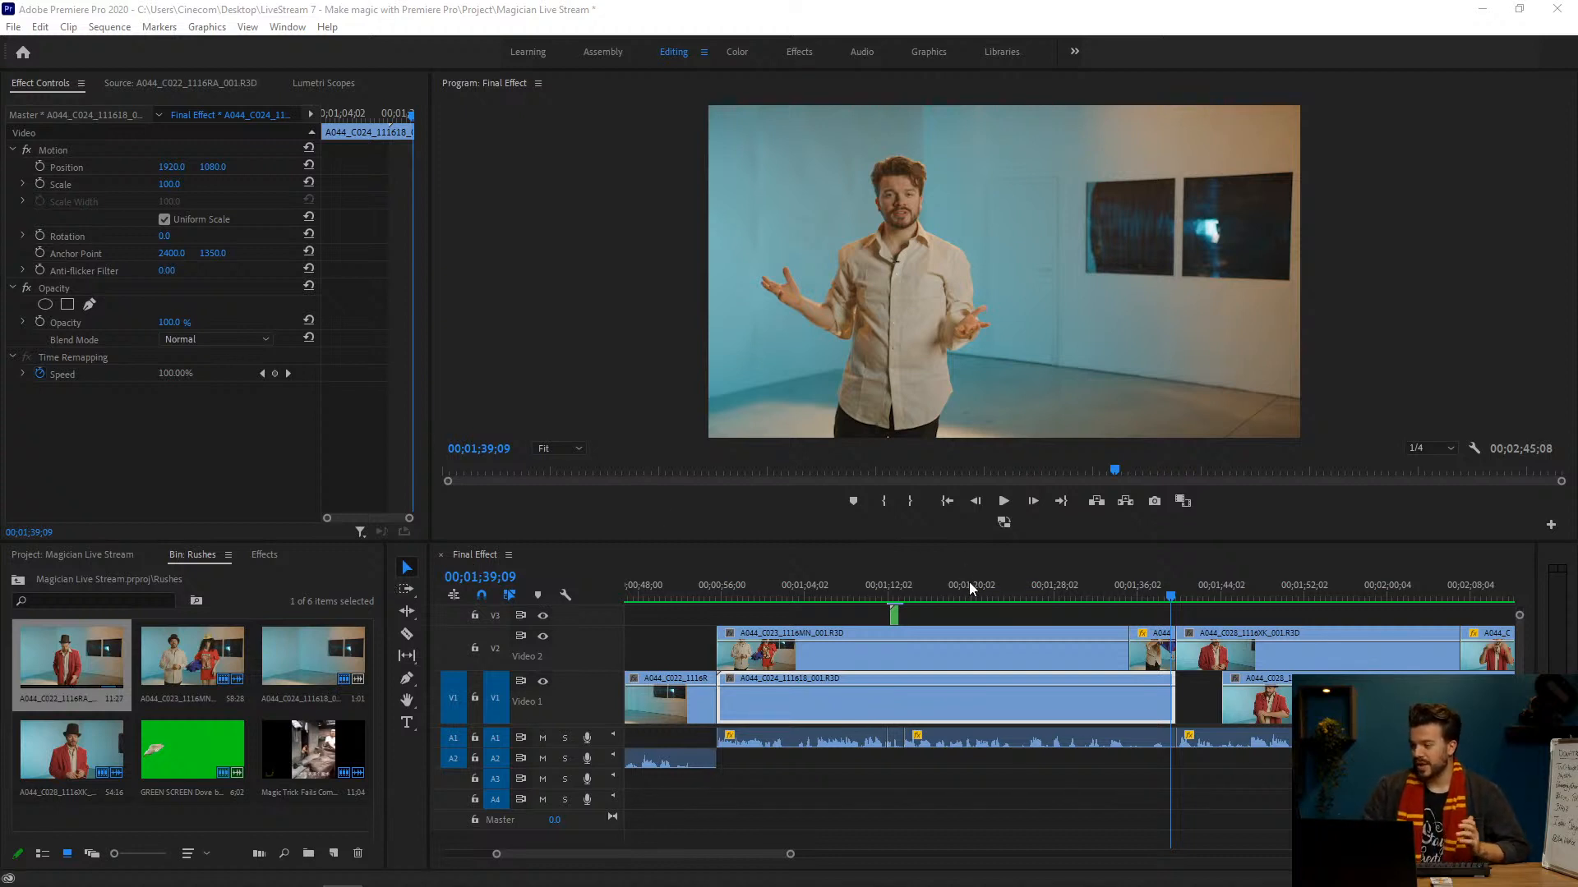
{"action": "left_click", "coordinate": [891, 589]}
{"action": "left_click_drag", "start_coordinate": [892, 588], "coordinate": [895, 589]}
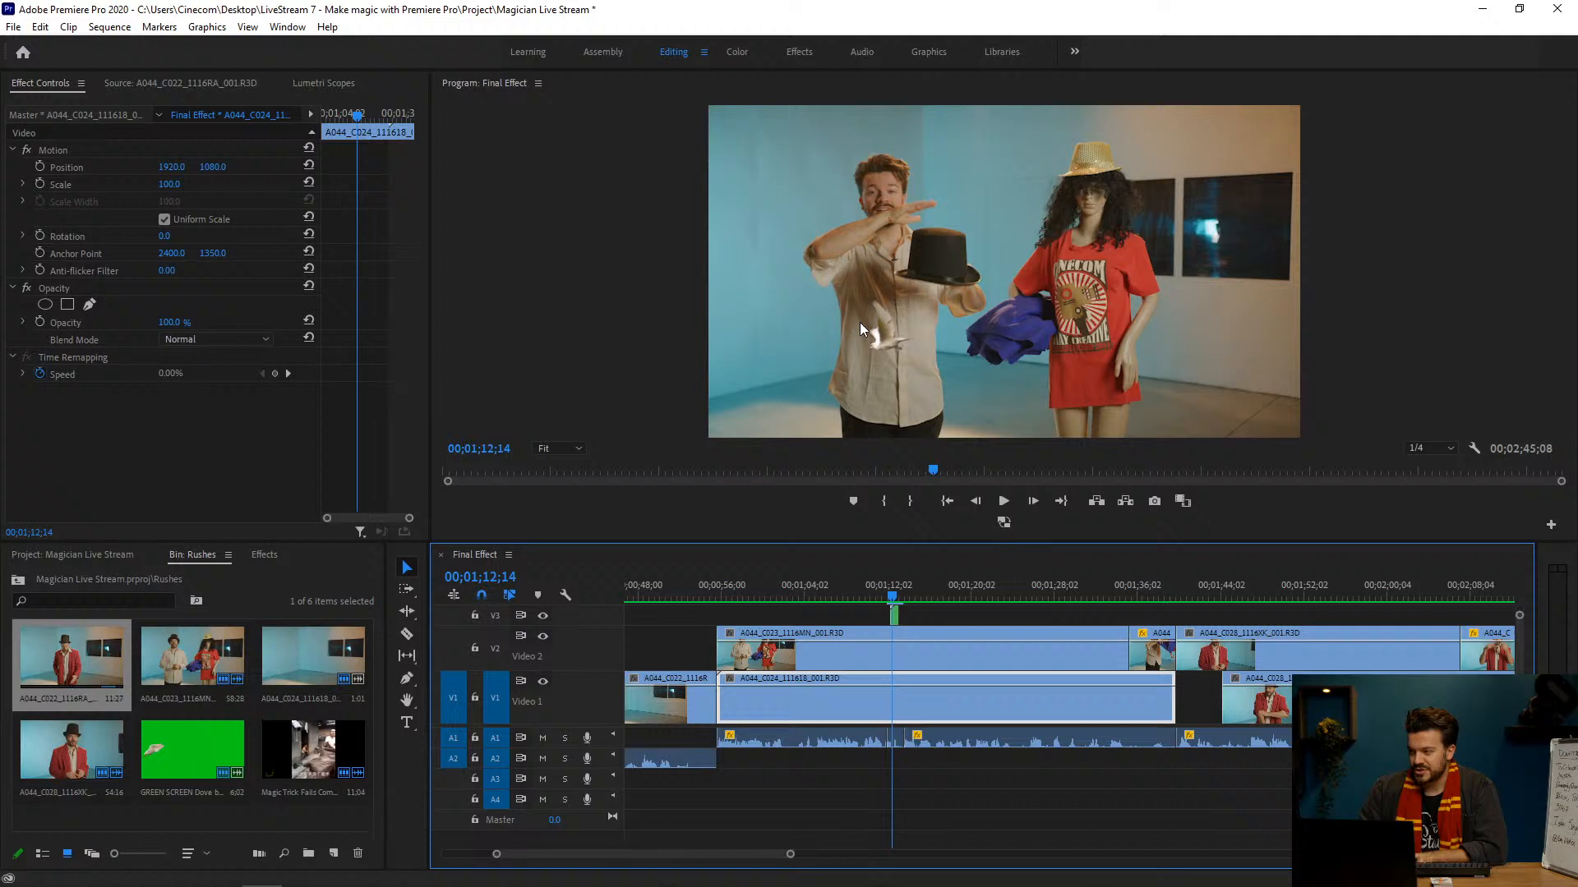
{"action": "double_click", "coordinate": [895, 616]}
{"action": "left_click", "coordinate": [655, 676]}
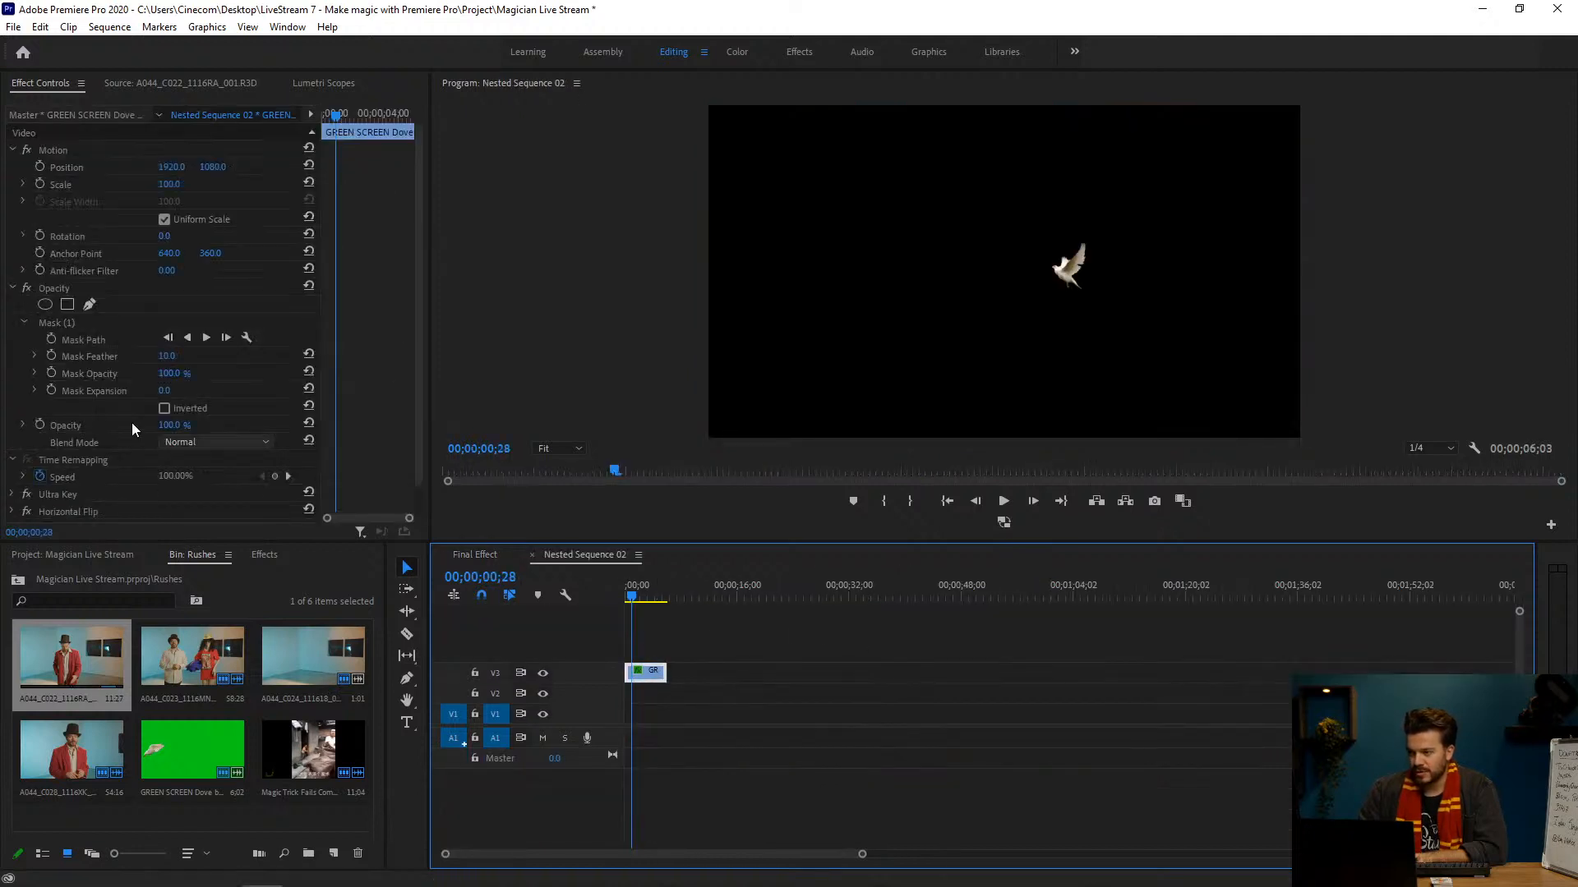
Step: Disable Ultra Key and Horizontal Flip on the dove clip and compare the picture with and without its opacity Mask (1)
{"action": "left_click", "coordinate": [26, 494]}
{"action": "left_click", "coordinate": [27, 512]}
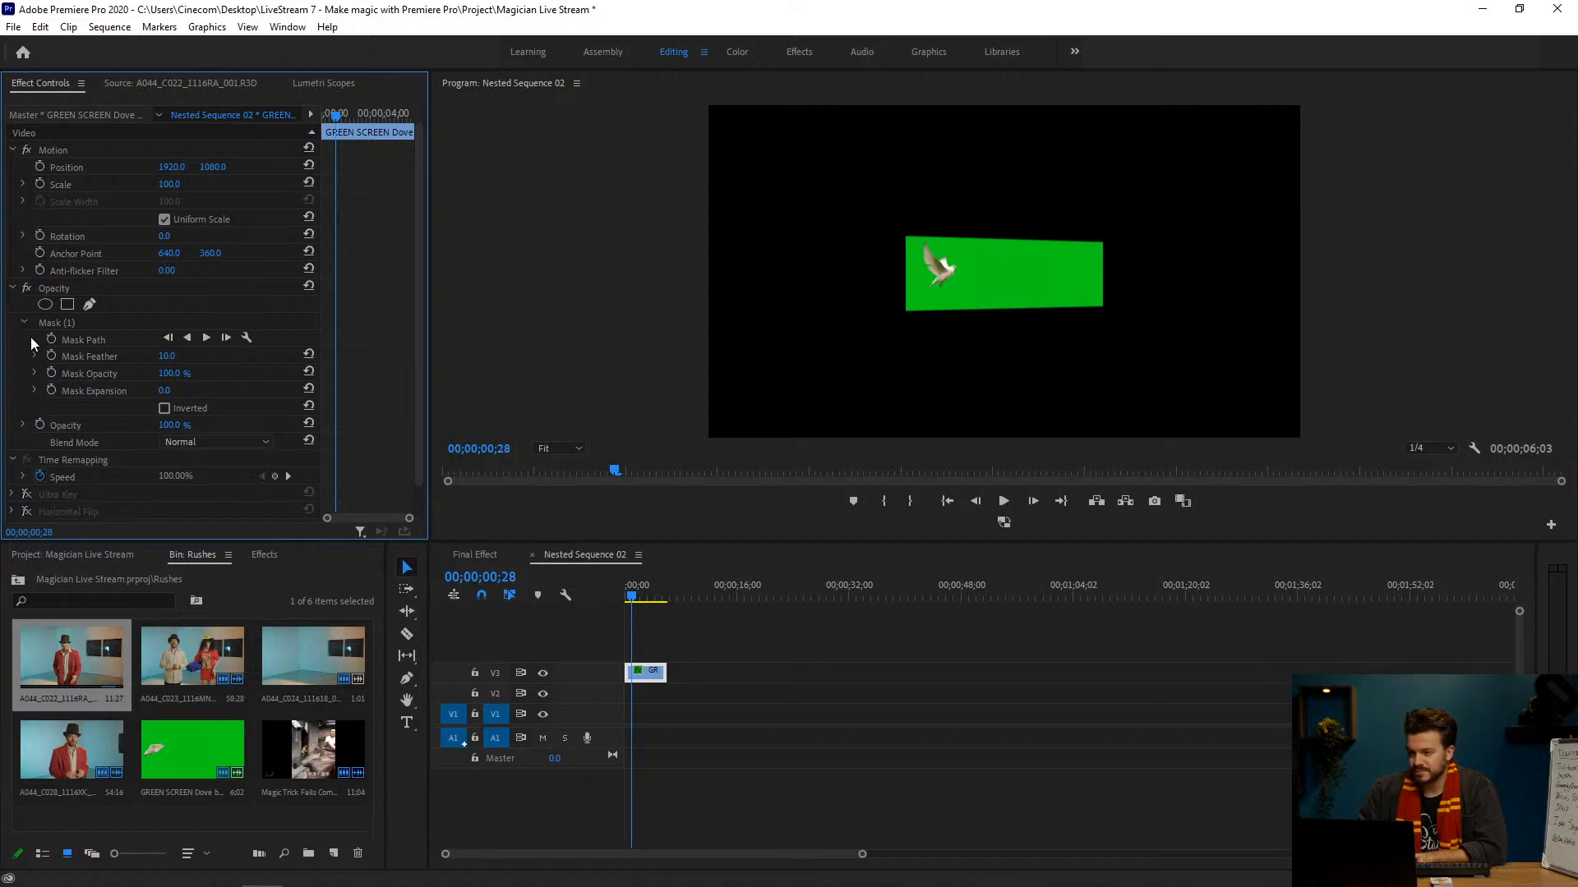
{"action": "left_click", "coordinate": [103, 326]}
{"action": "left_click", "coordinate": [26, 288]}
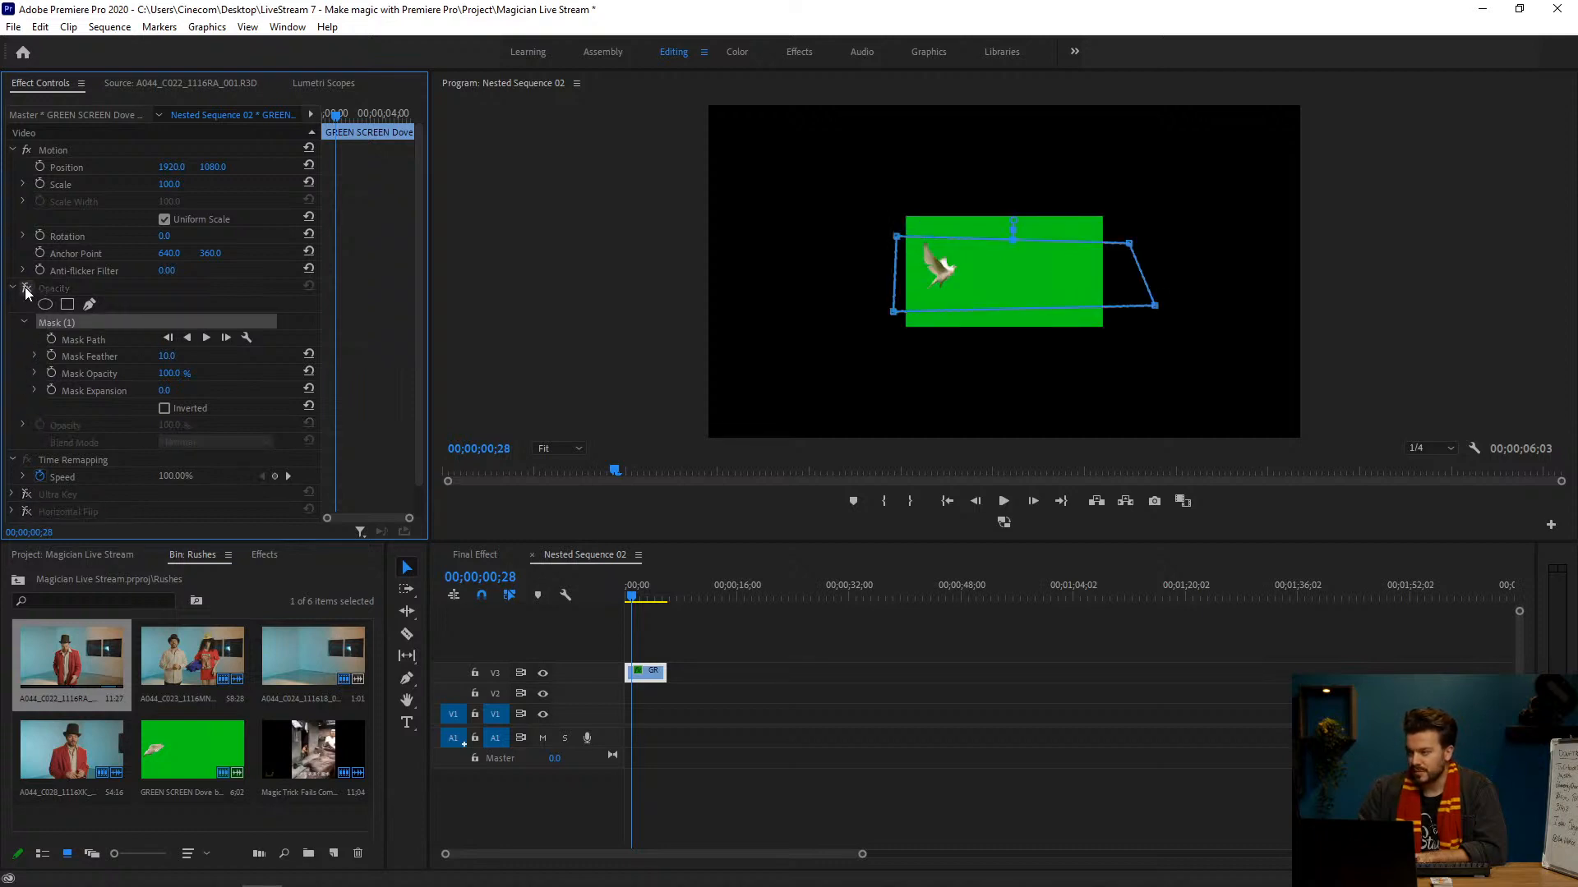
{"action": "left_click", "coordinate": [28, 290]}
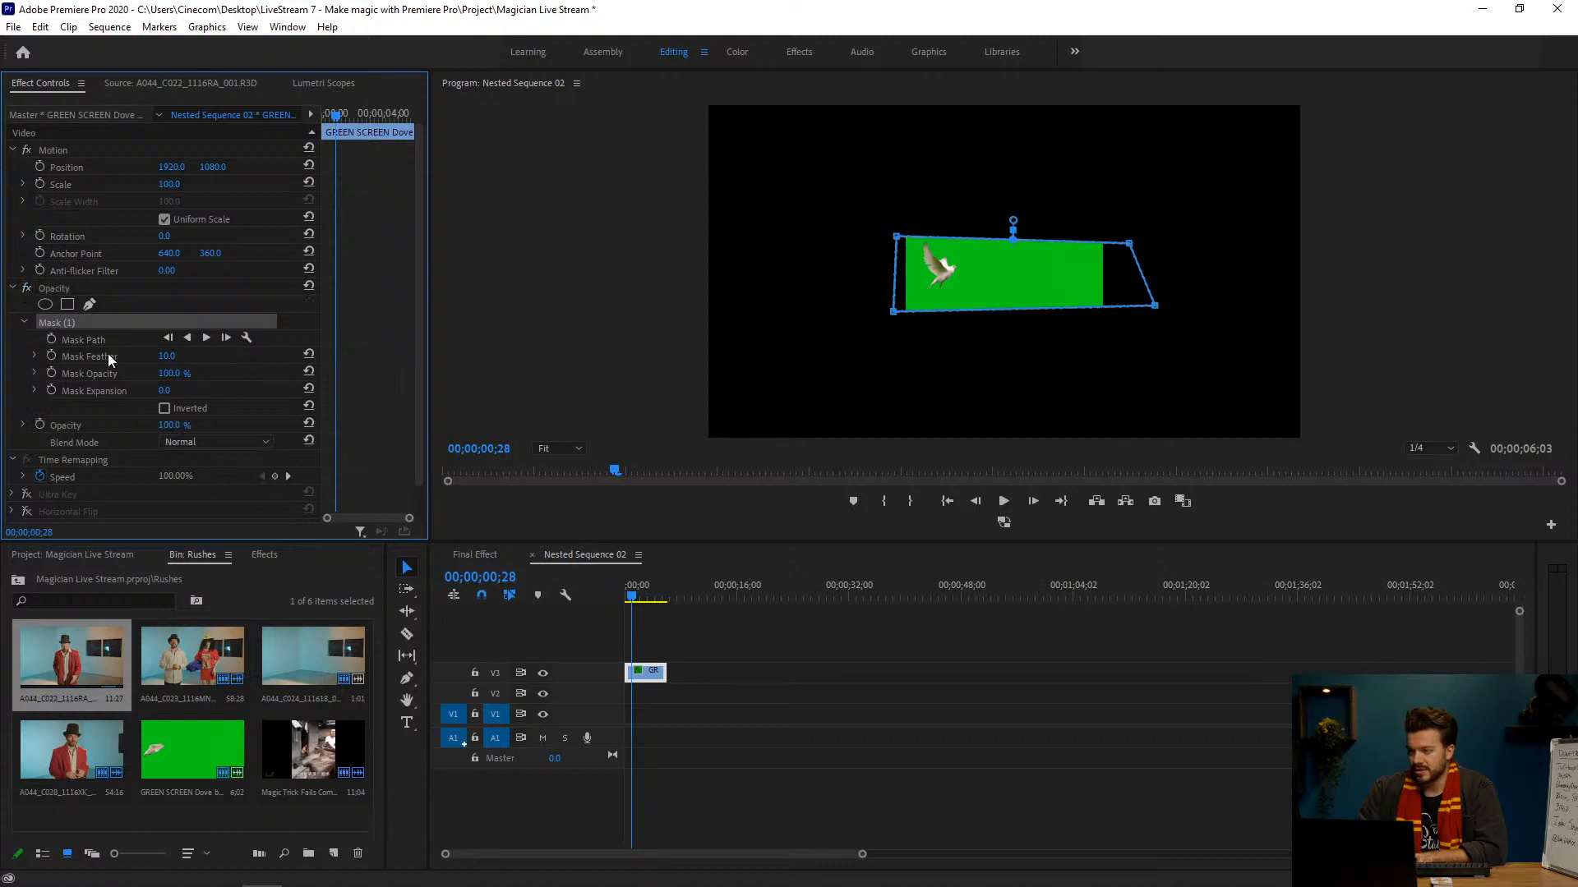
Step: Re-enable Ultra Key and Horizontal Flip on the dove clip
{"action": "left_click", "coordinate": [27, 495]}
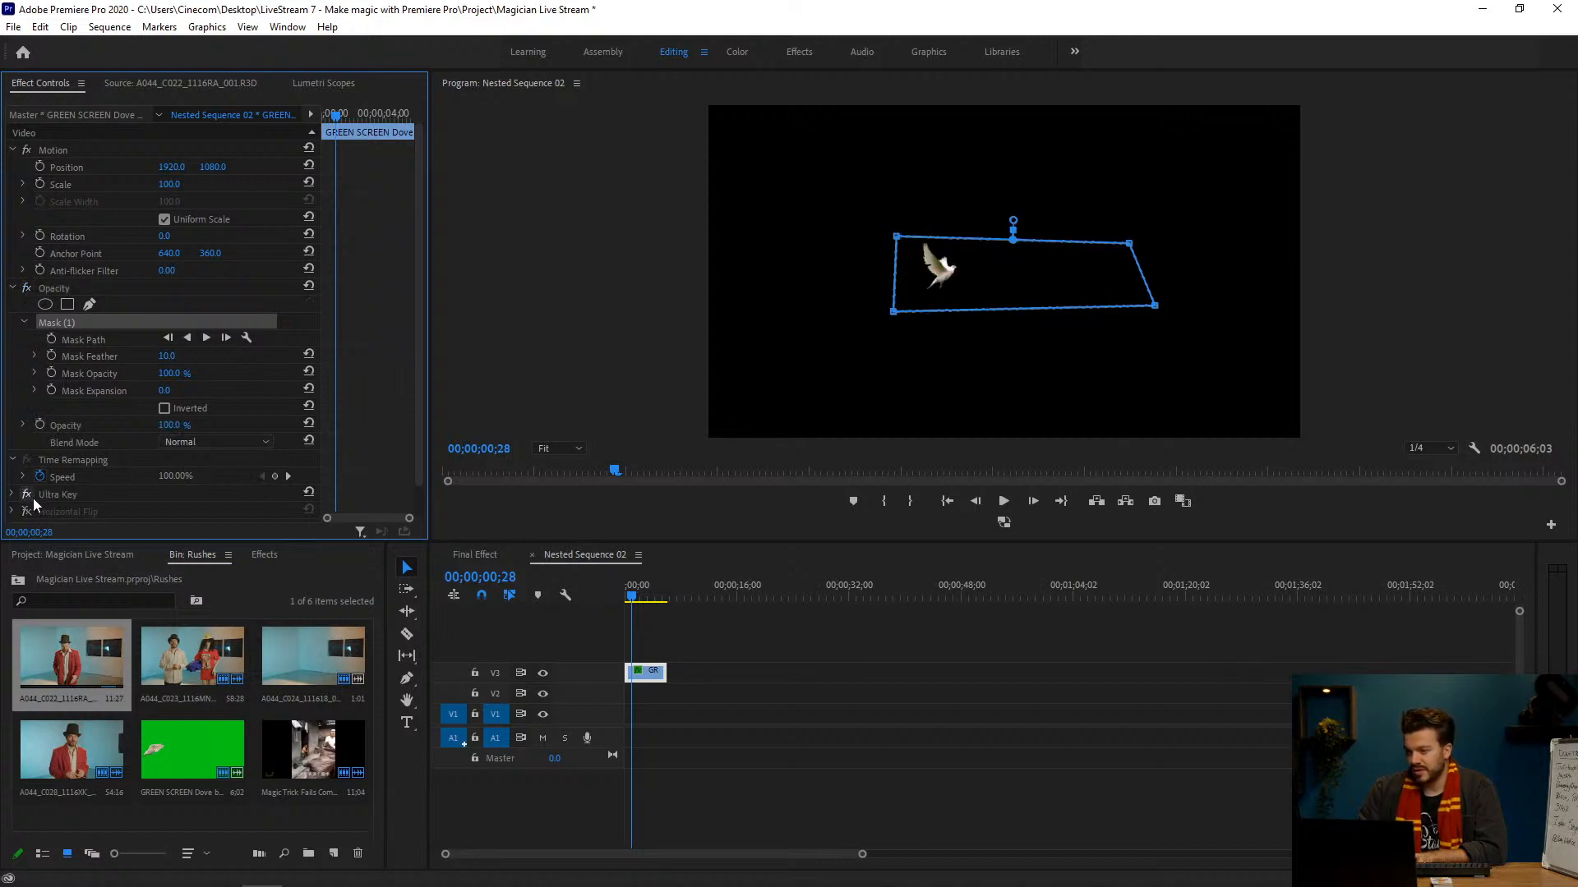
{"action": "left_click", "coordinate": [27, 511]}
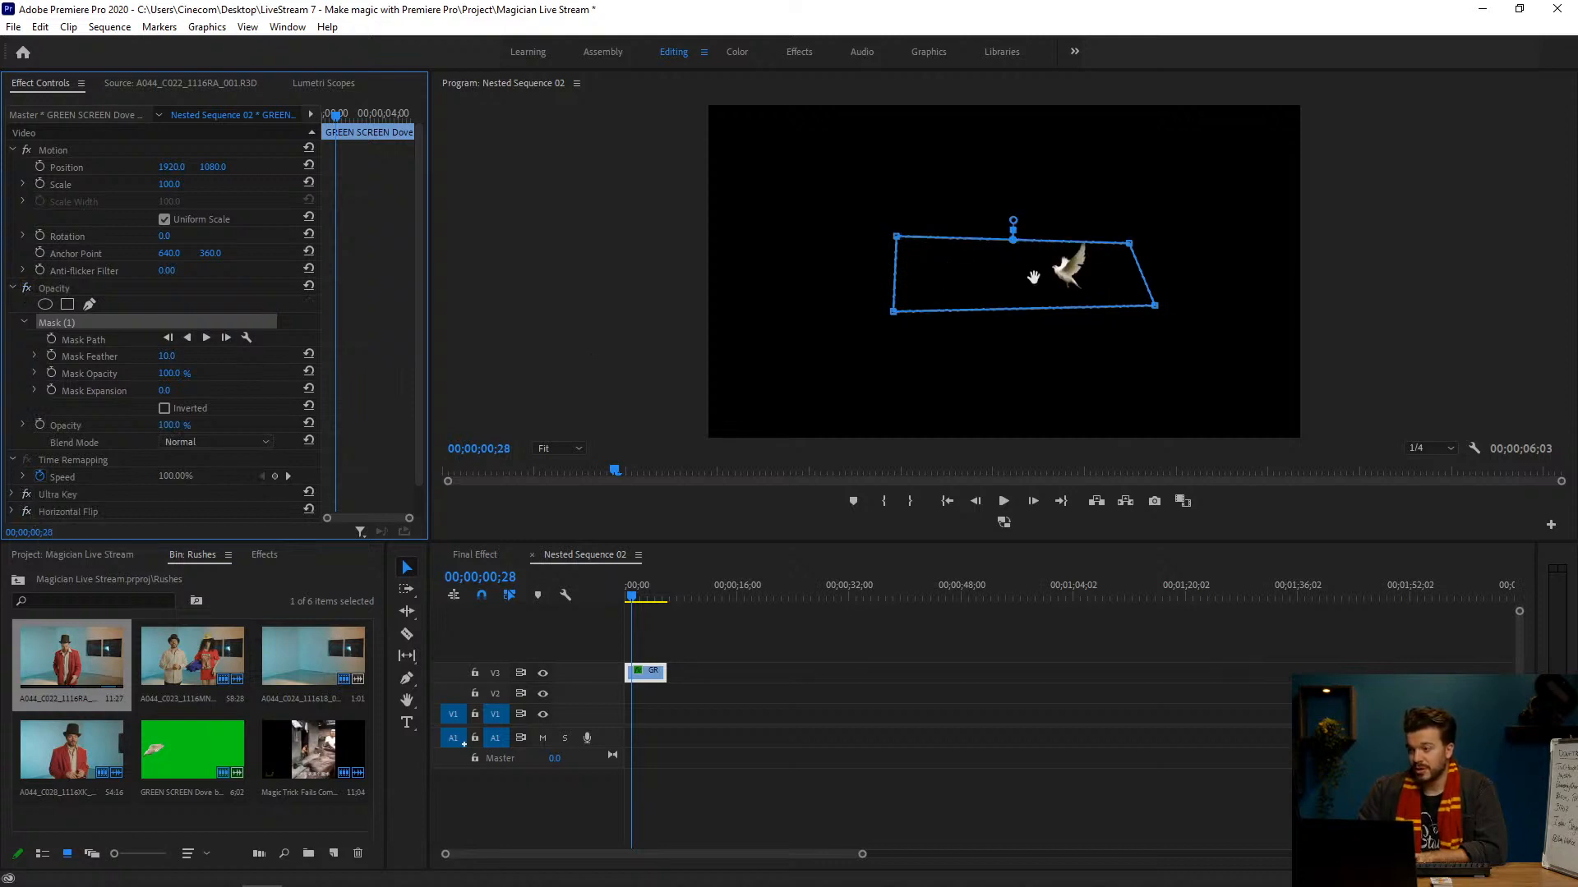
{"action": "scroll", "coordinate": [417, 274], "scroll_direction": "down", "scroll_amount": 2}
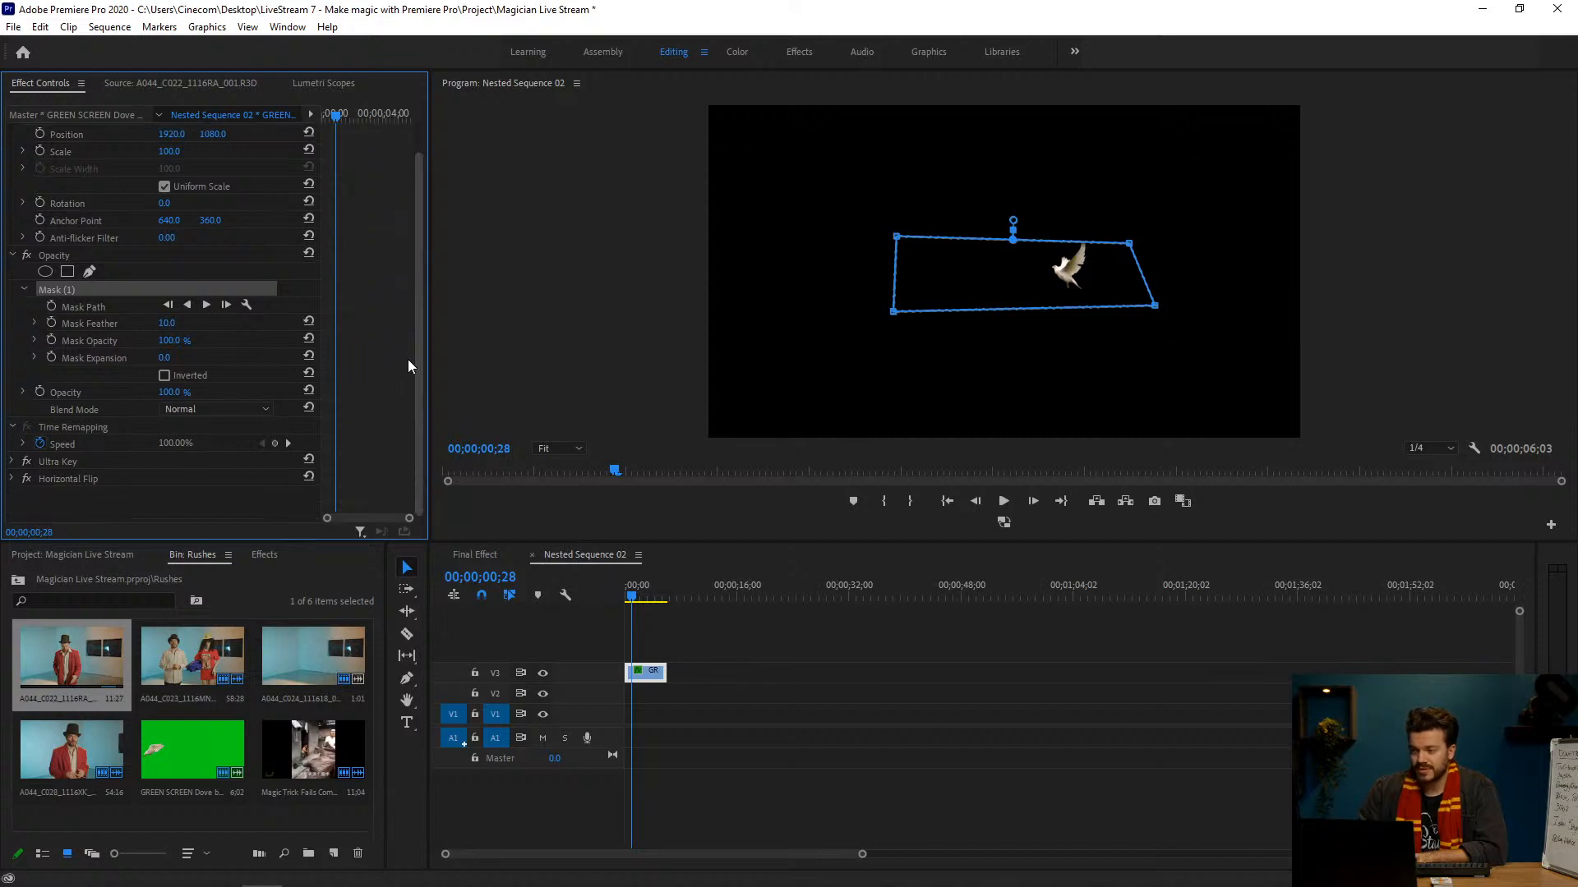
Step: Return to the Final Effect sequence and enlarge the timeline area to inspect the masked A044_C023 clip on V4 above the dove
{"action": "left_click", "coordinate": [532, 555]}
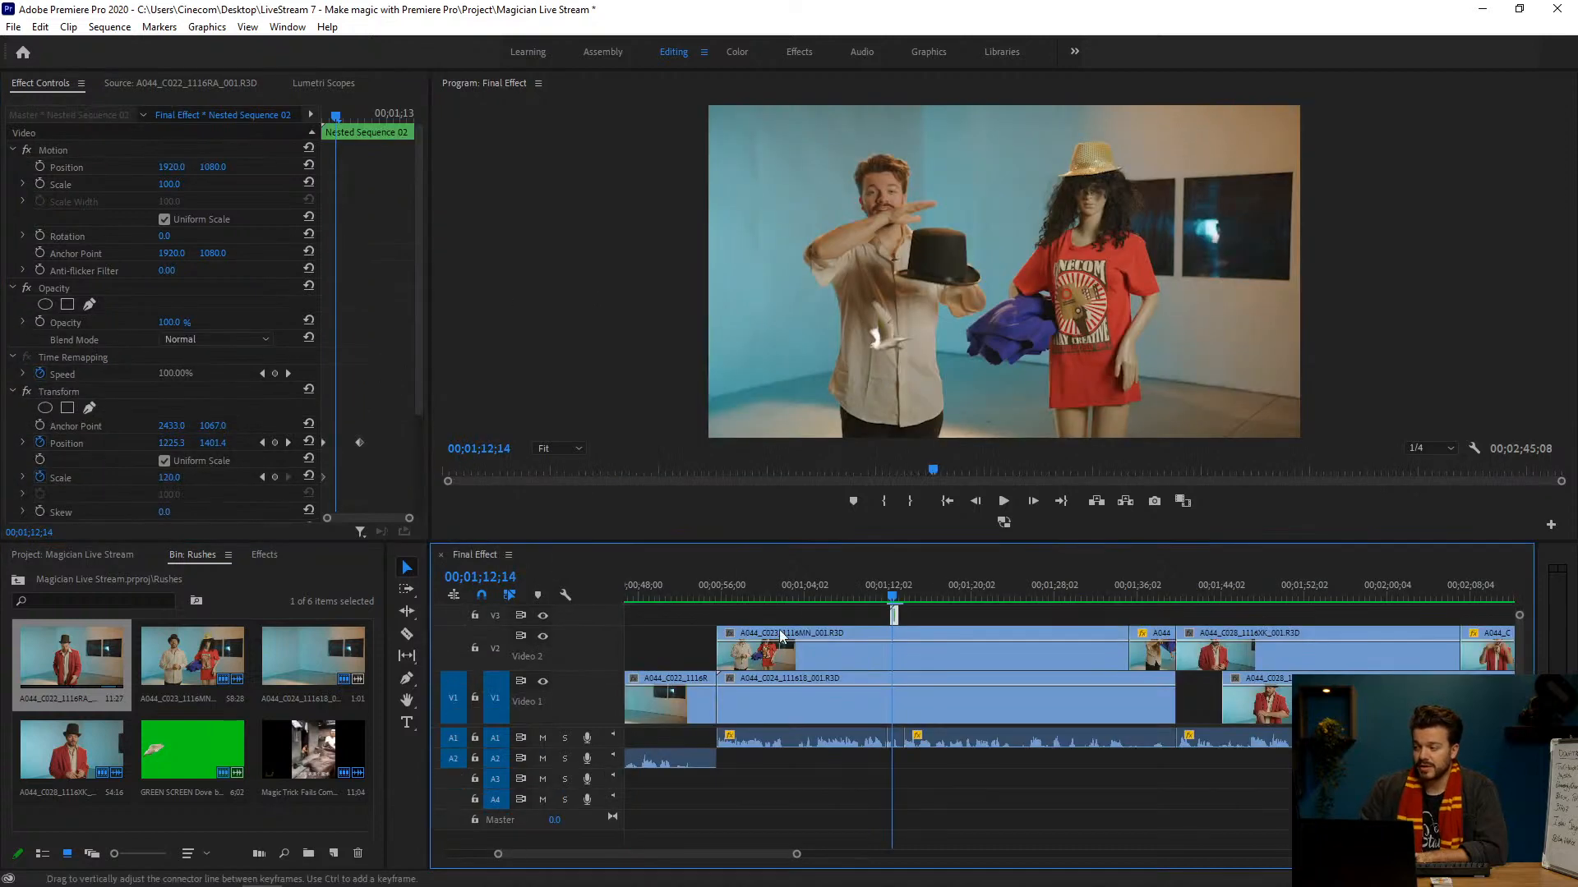
{"action": "left_click_drag", "start_coordinate": [885, 540], "coordinate": [886, 516]}
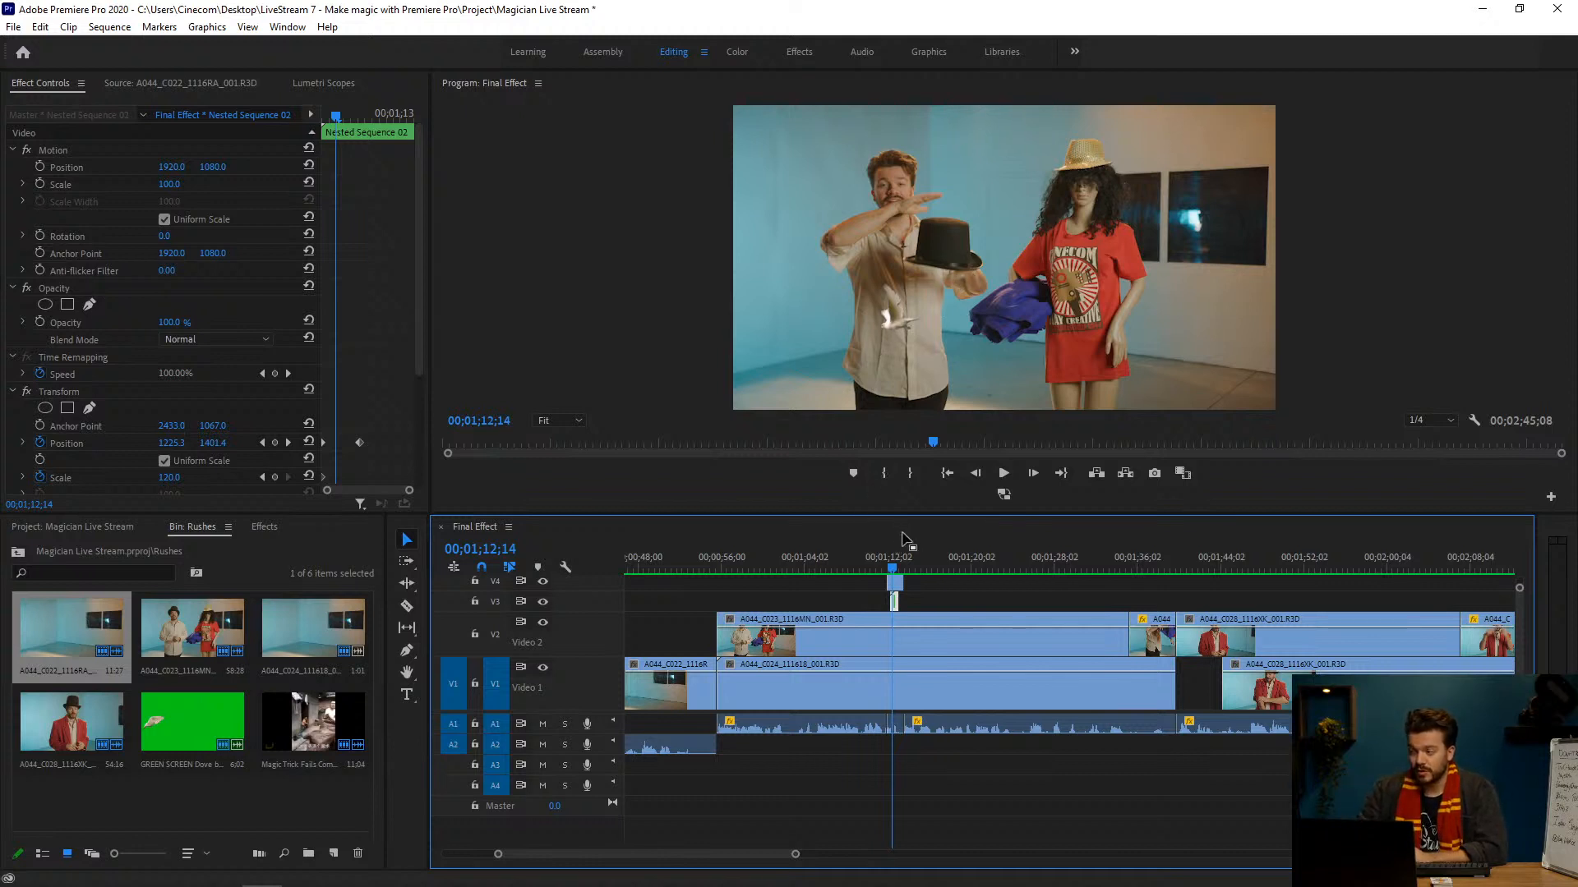
{"action": "left_click", "coordinate": [895, 567]}
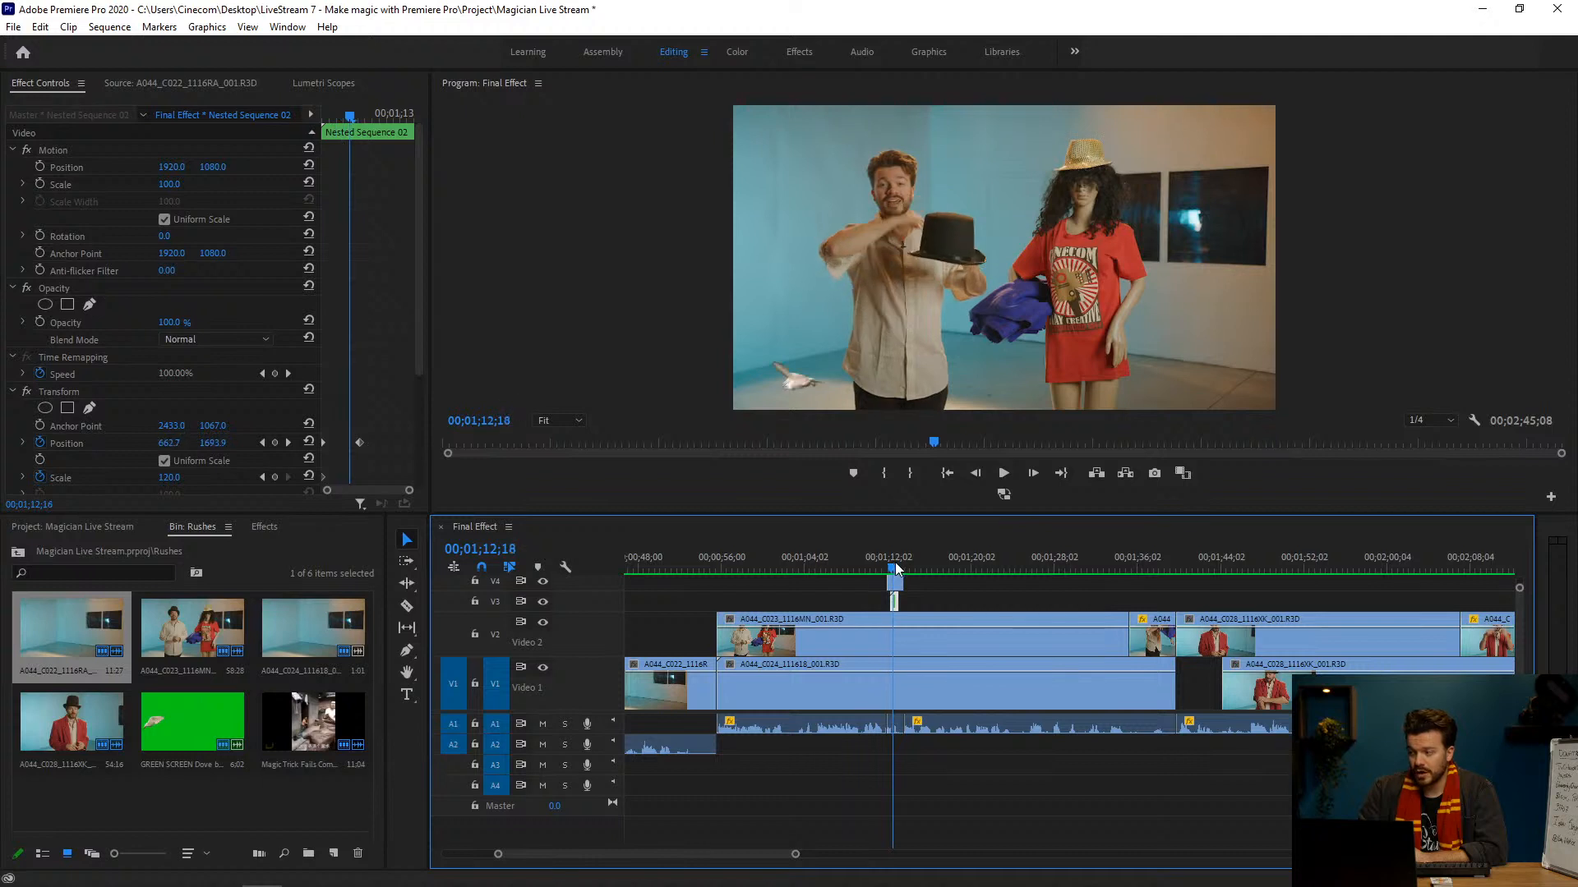
{"action": "left_click", "coordinate": [894, 582]}
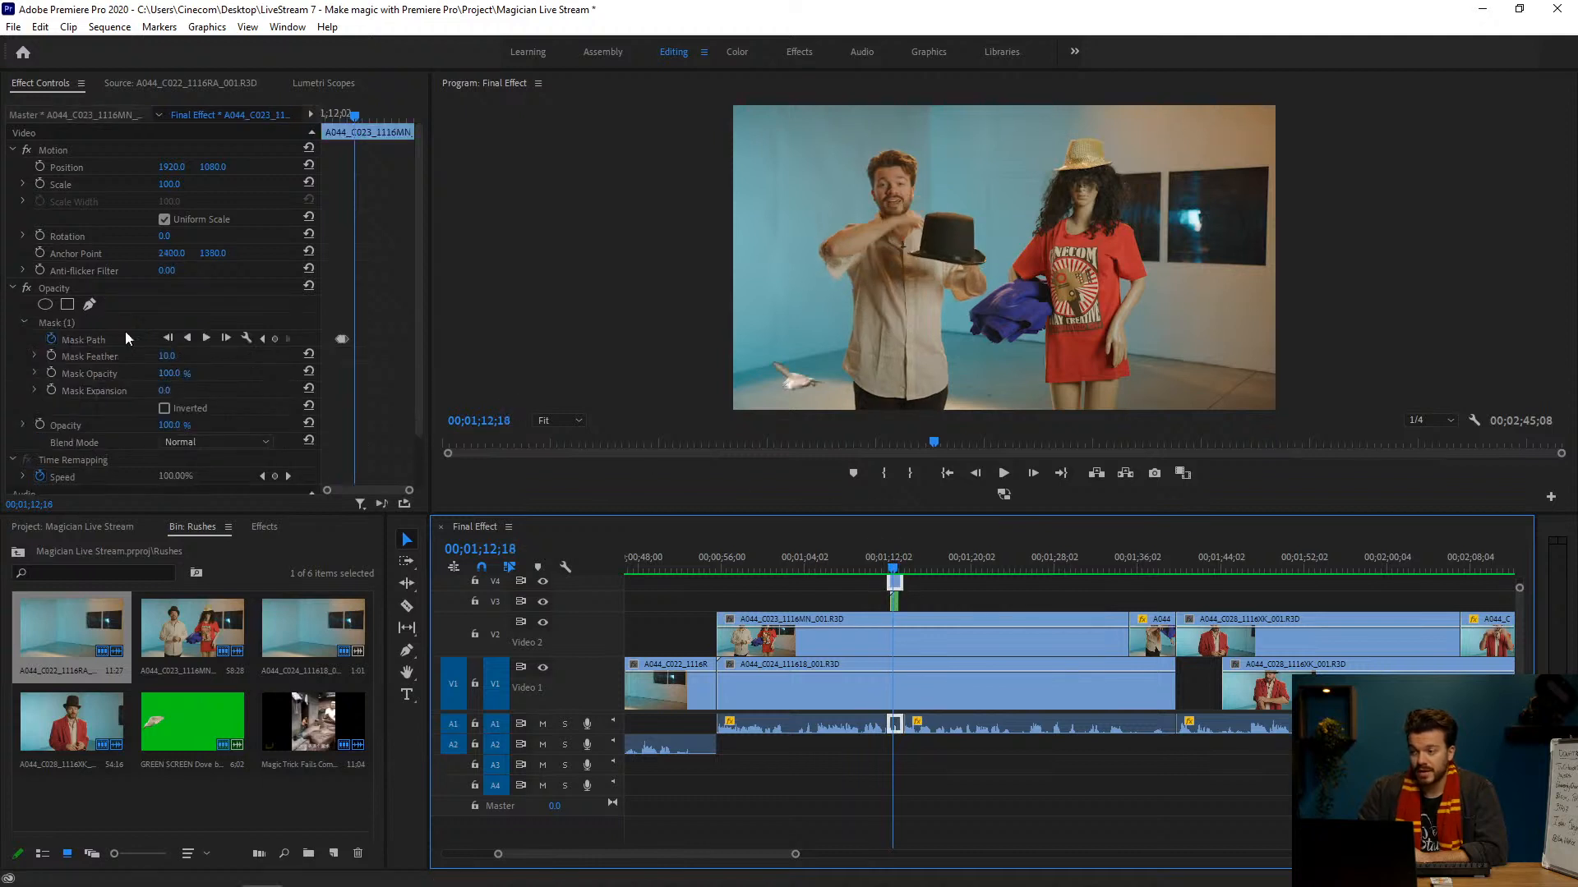
{"action": "scroll", "coordinate": [111, 419], "scroll_direction": "down", "scroll_amount": 2}
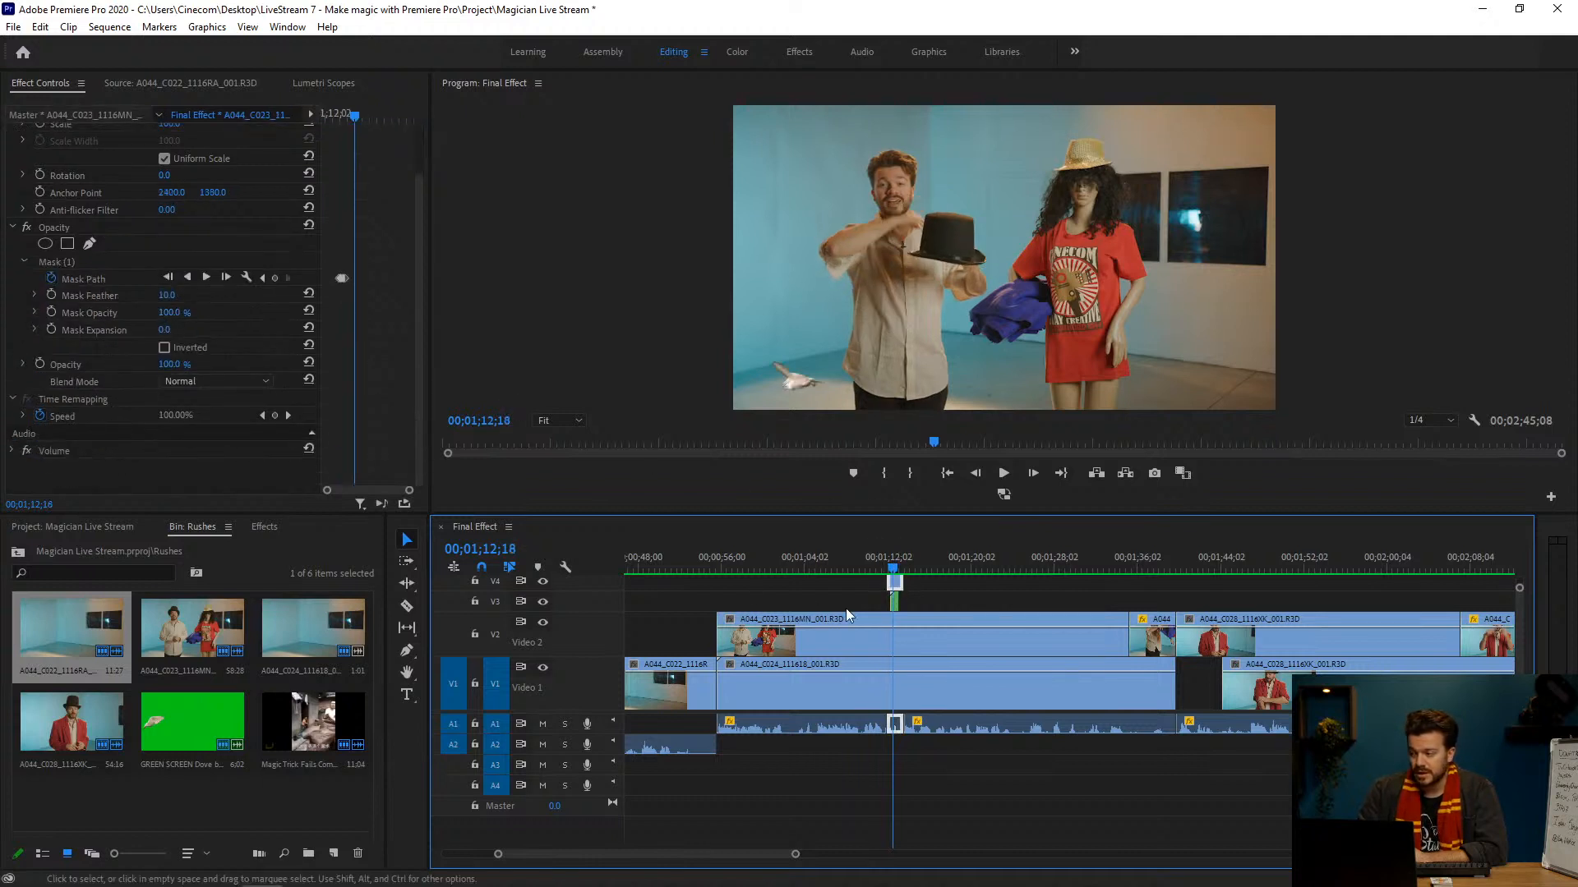
Step: Bend the dove's Transform motion path downward from the first Position keyframe of Nested Sequence 02, viewed at 00;01;12;12
{"action": "left_click", "coordinate": [896, 599]}
{"action": "left_click", "coordinate": [102, 388]}
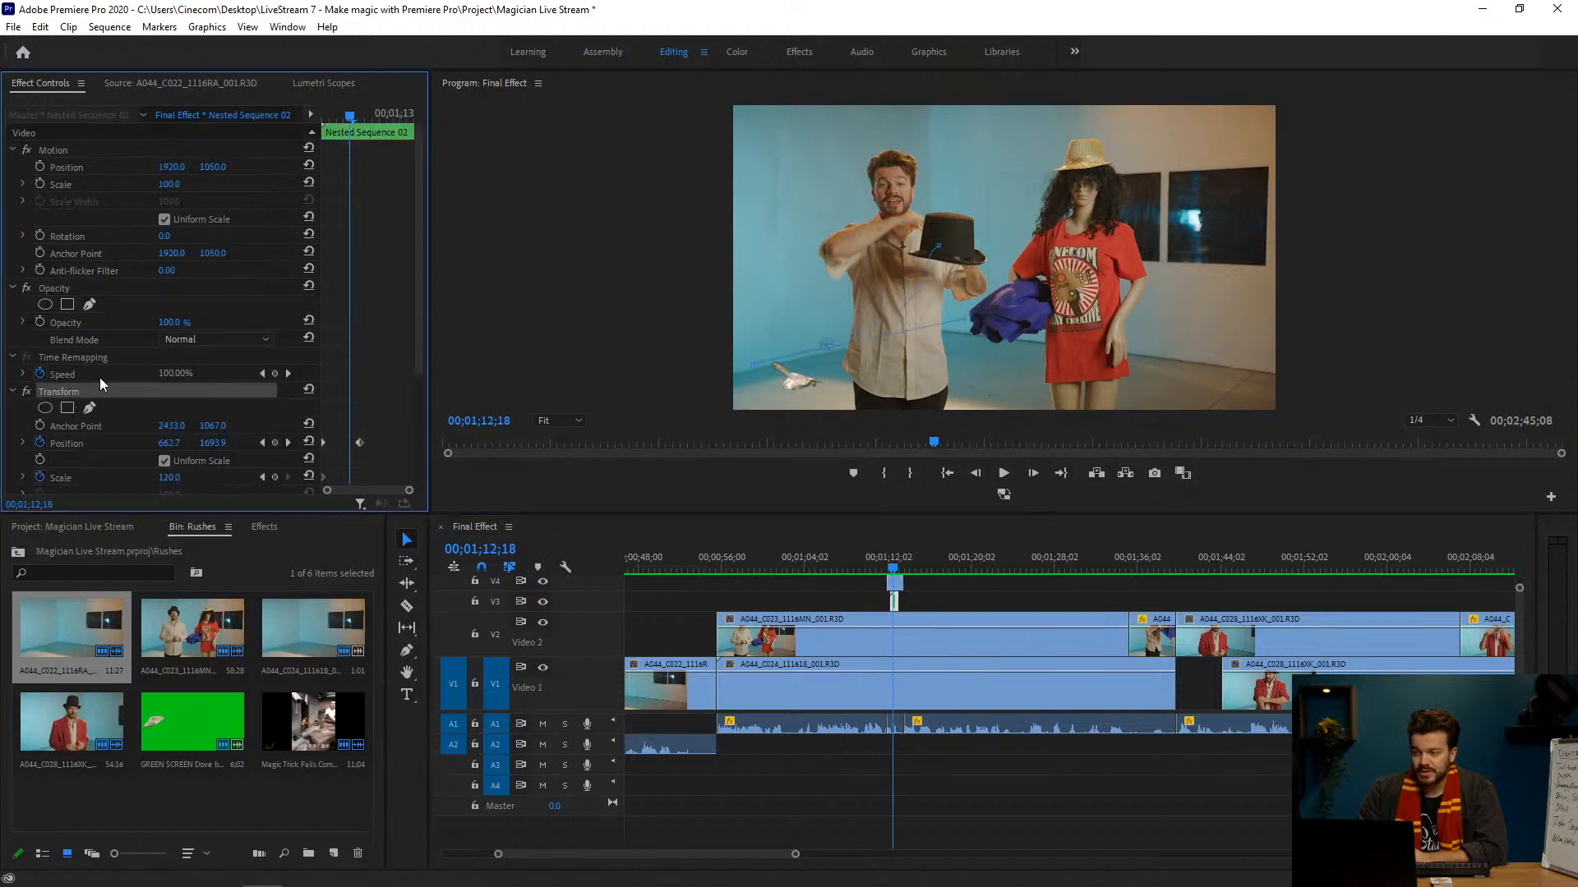
{"action": "left_click_drag", "start_coordinate": [419, 346], "coordinate": [421, 456]}
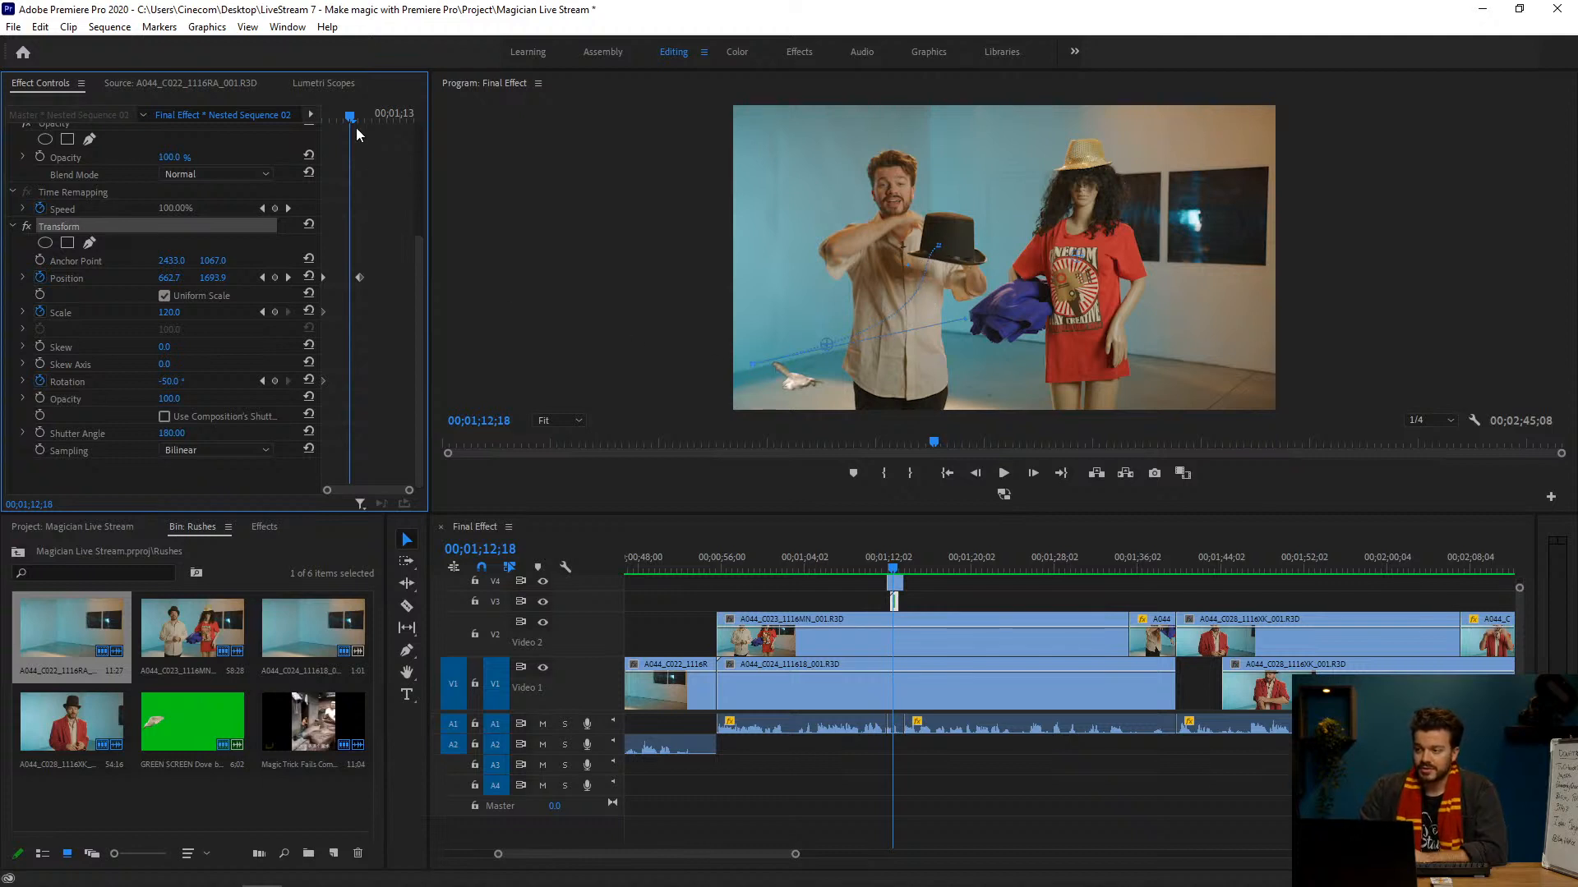
{"action": "left_click_drag", "start_coordinate": [358, 134], "coordinate": [328, 124]}
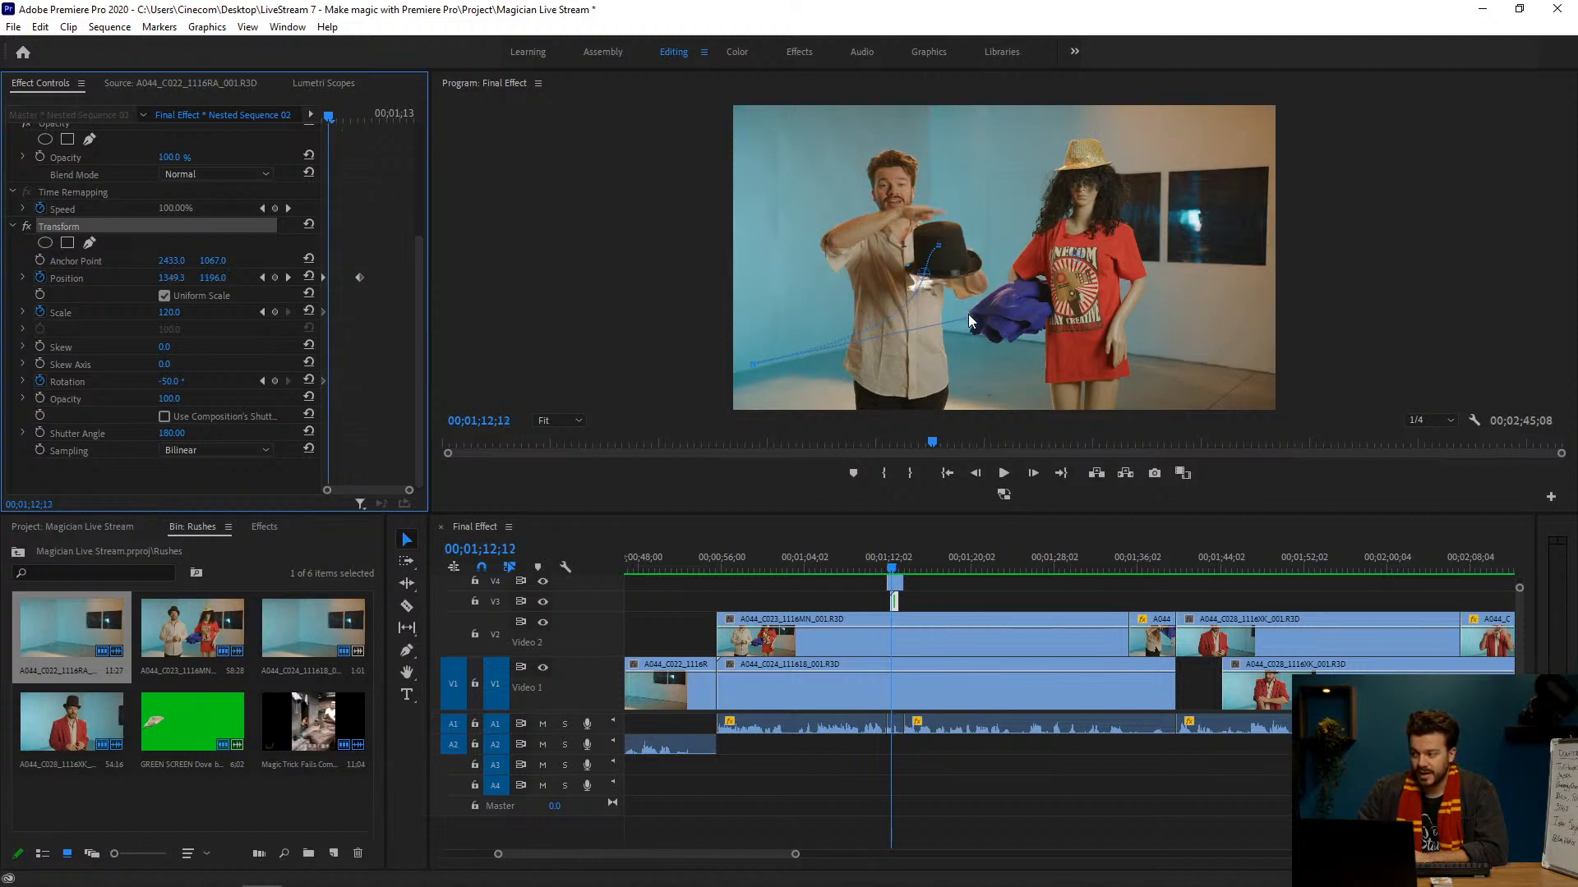
{"action": "left_click_drag", "start_coordinate": [970, 320], "coordinate": [943, 411]}
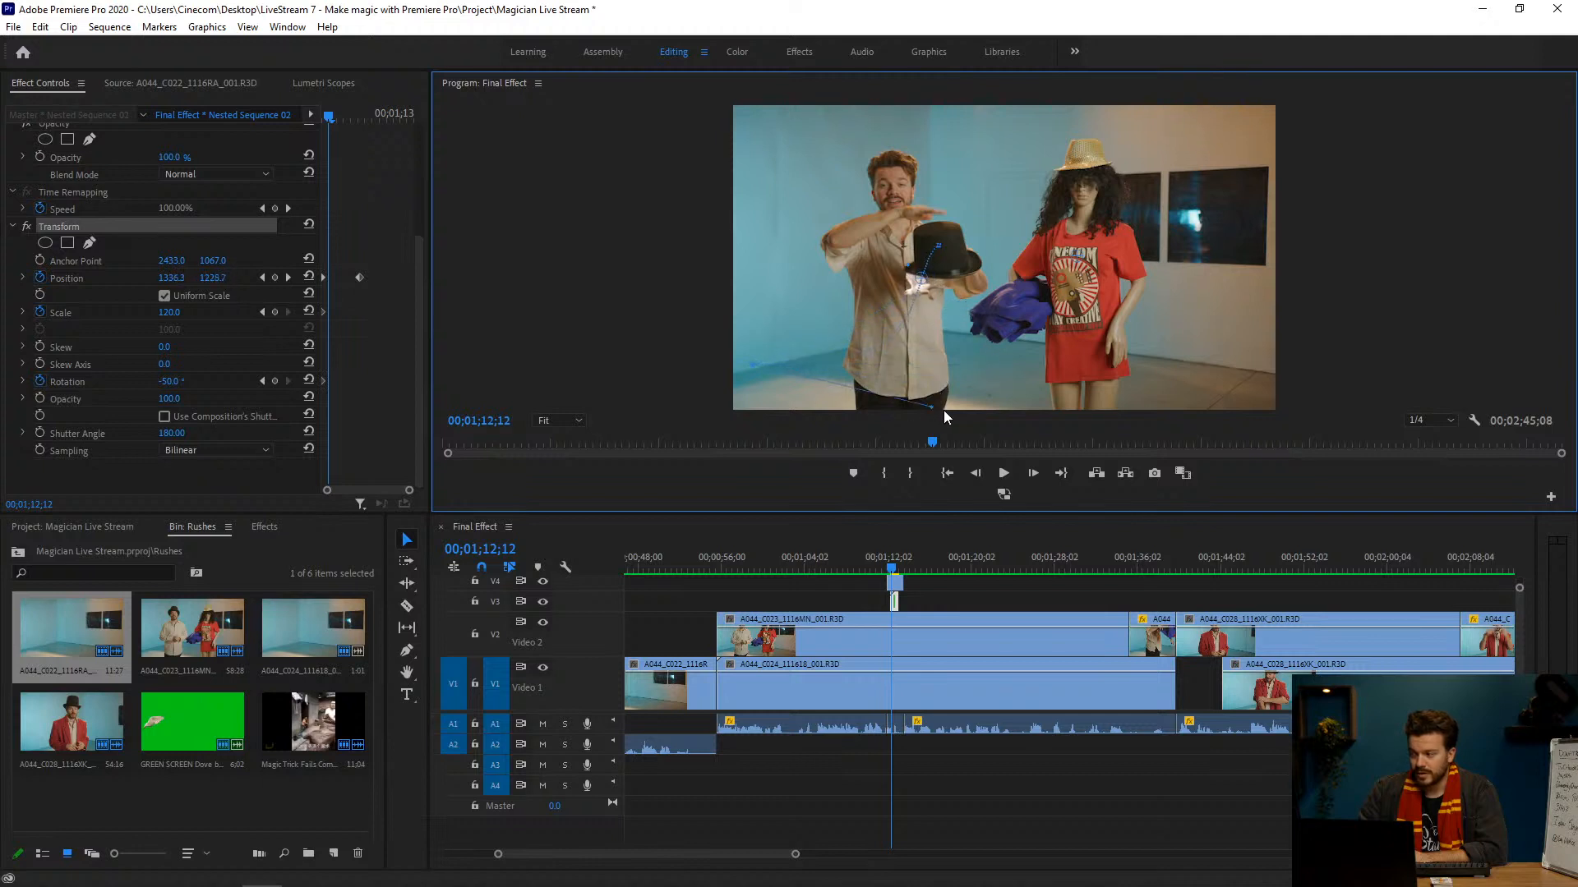
Step: Scrub through the dove's flight along the reshaped path, from below the hat until it leaves the picture
{"action": "left_click", "coordinate": [896, 566]}
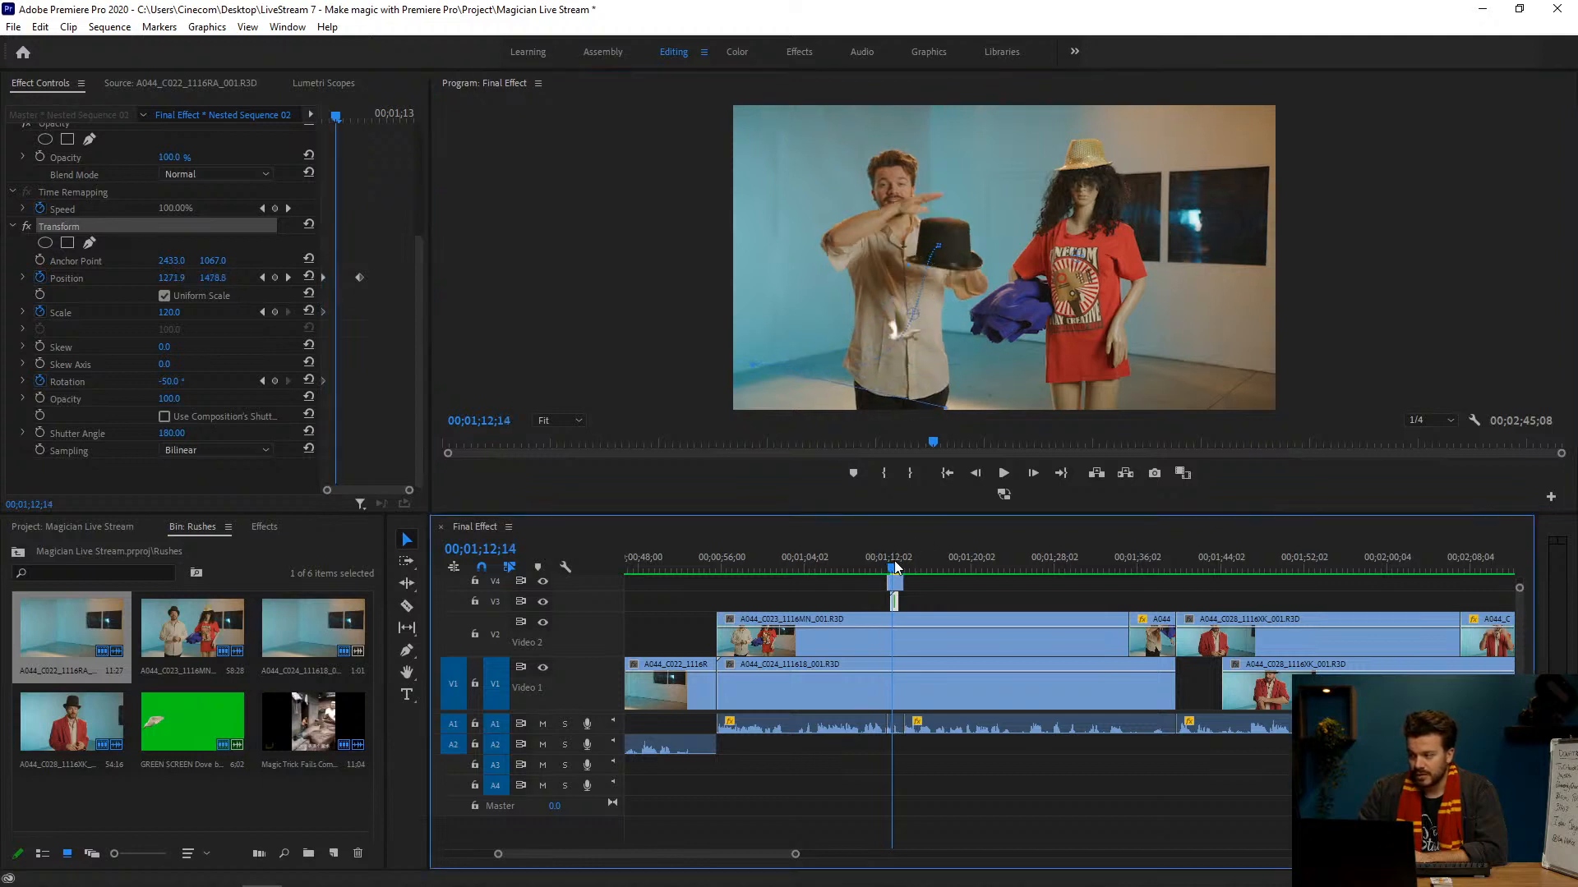
{"action": "left_click_drag", "start_coordinate": [896, 565], "coordinate": [898, 565]}
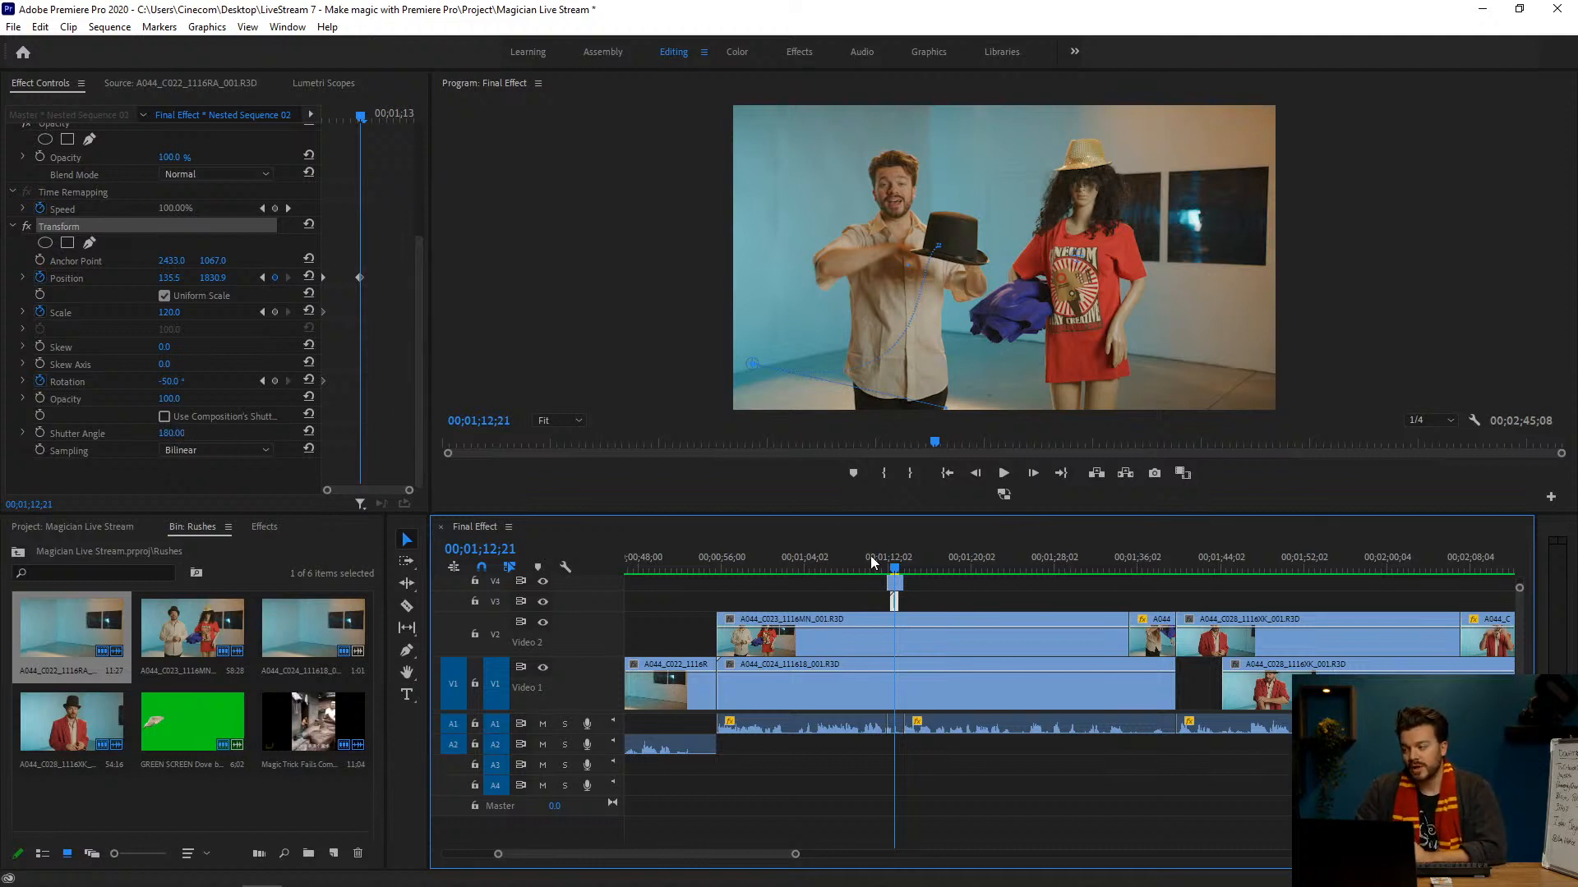
{"action": "left_click_drag", "start_coordinate": [894, 563], "coordinate": [892, 563]}
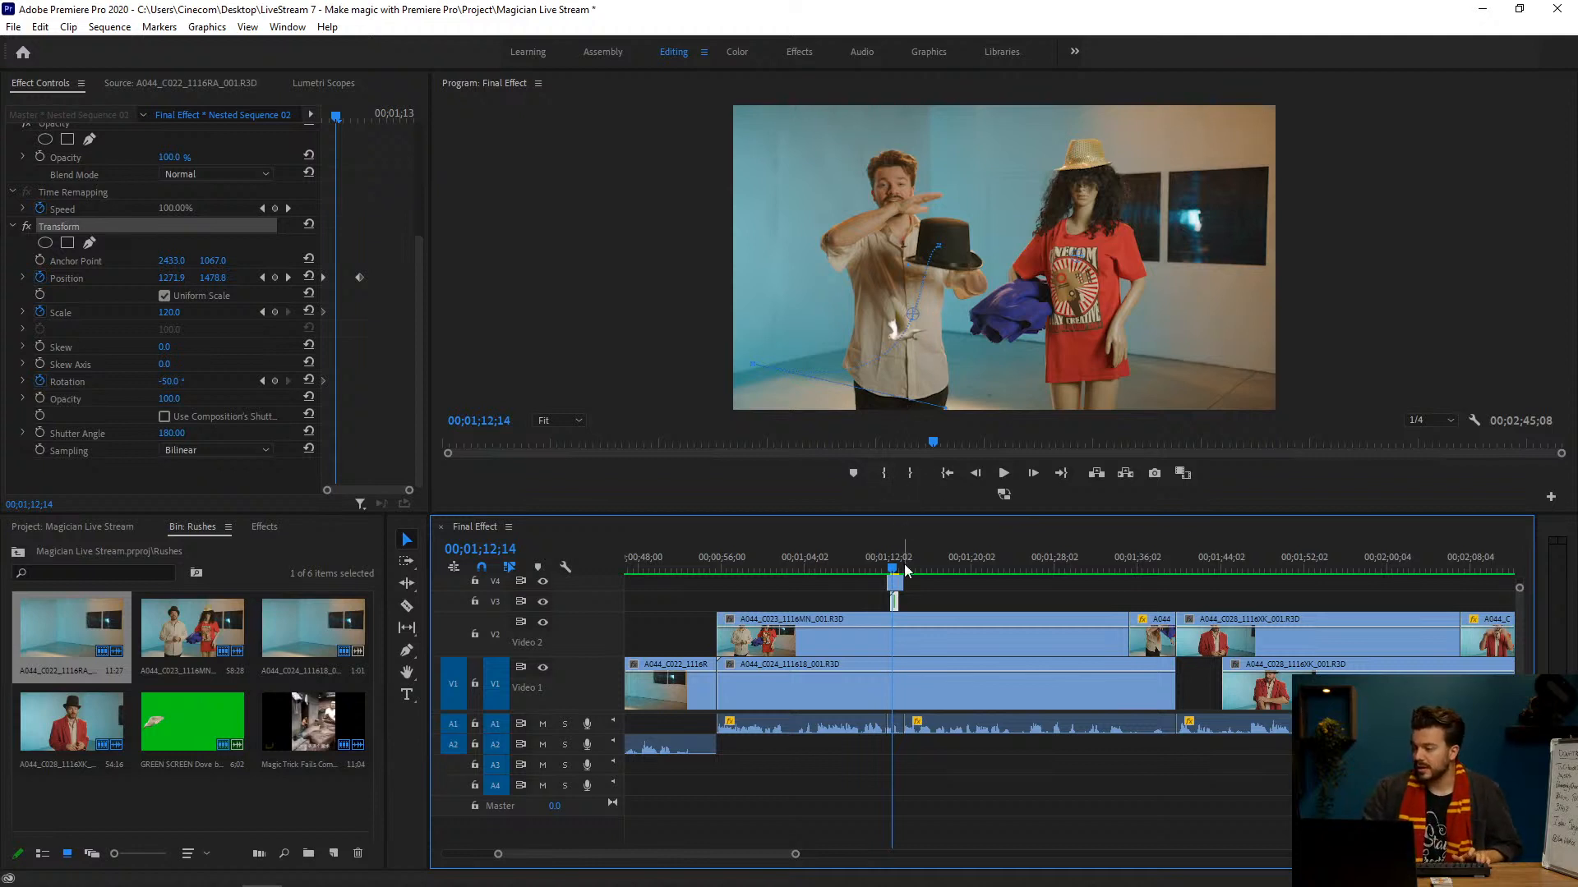
{"action": "left_click_drag", "start_coordinate": [892, 564], "coordinate": [894, 565]}
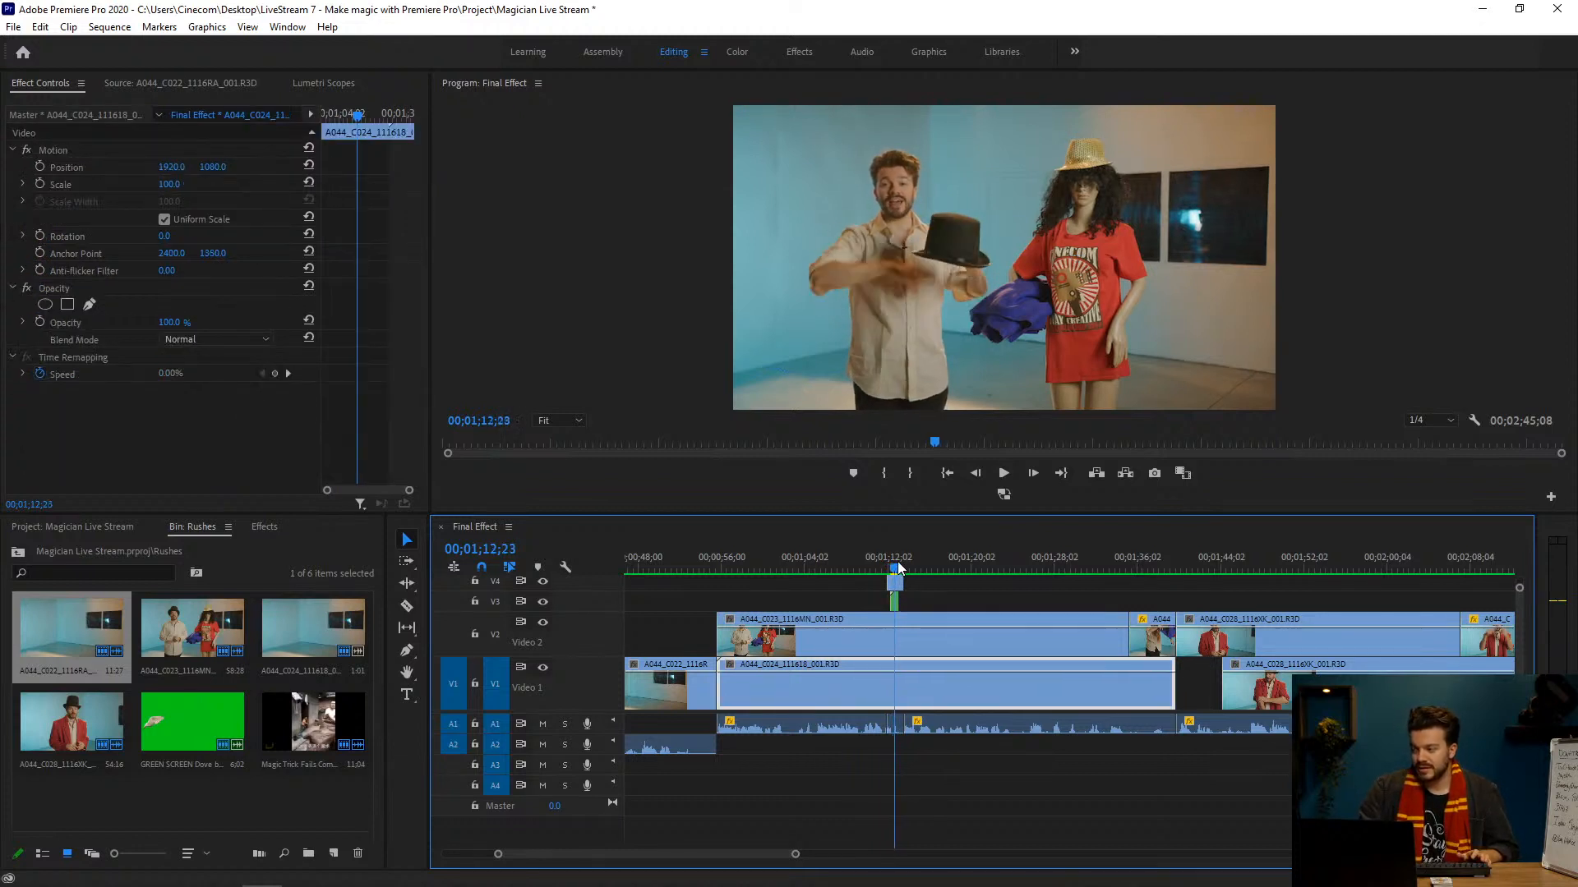
Step: Display Mask (1) of the short V4 clip around the hat and check it against the hat's movement up to 00;01;13;05
{"action": "left_click", "coordinate": [895, 582]}
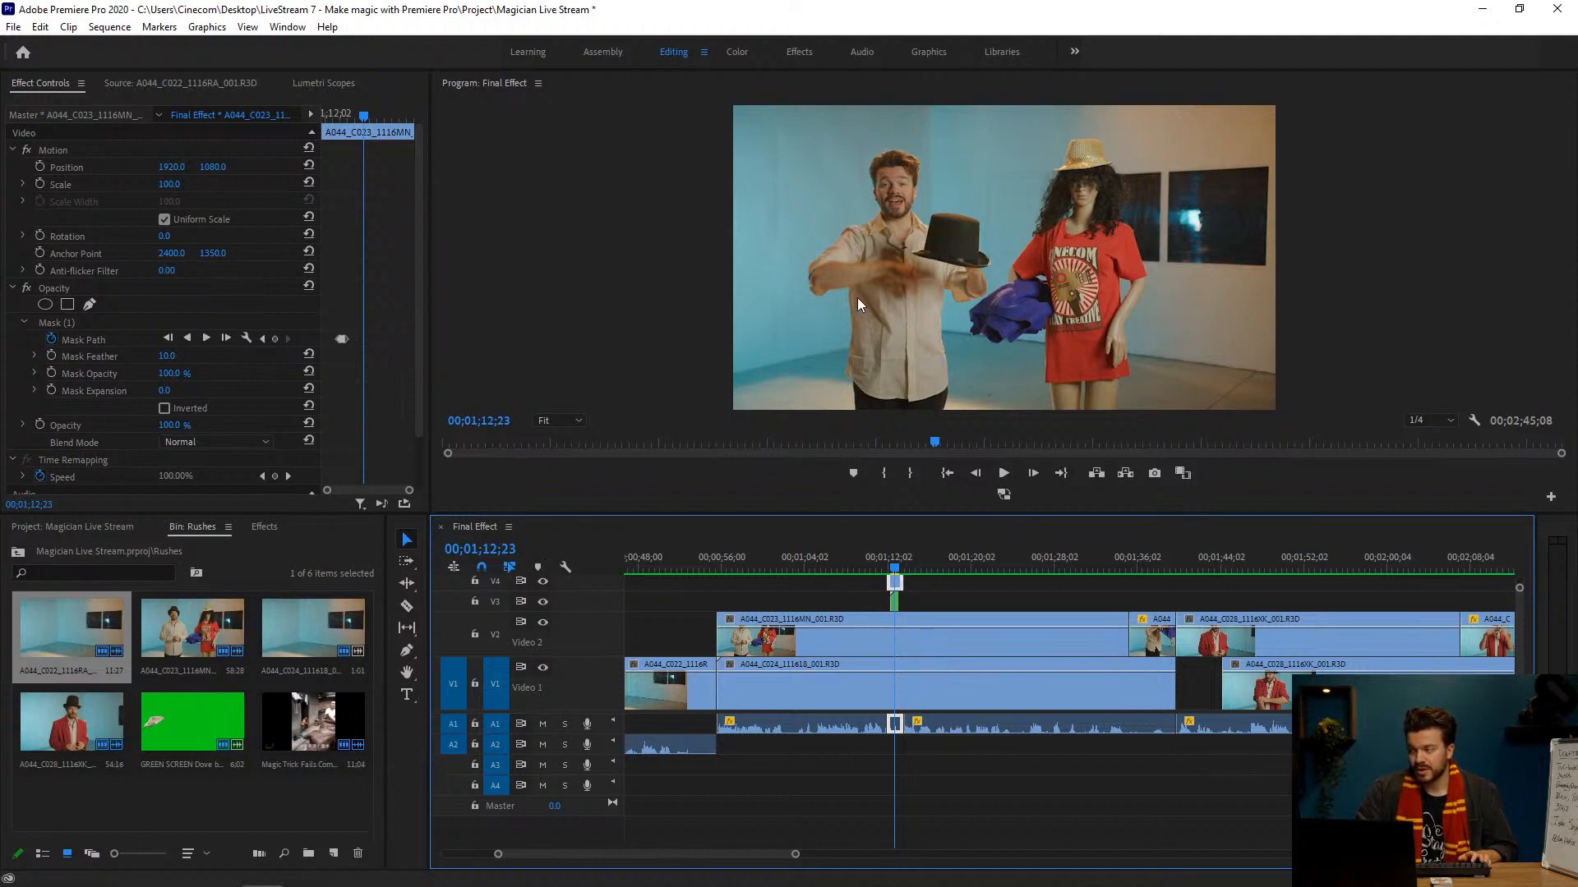
{"action": "left_click", "coordinate": [101, 323]}
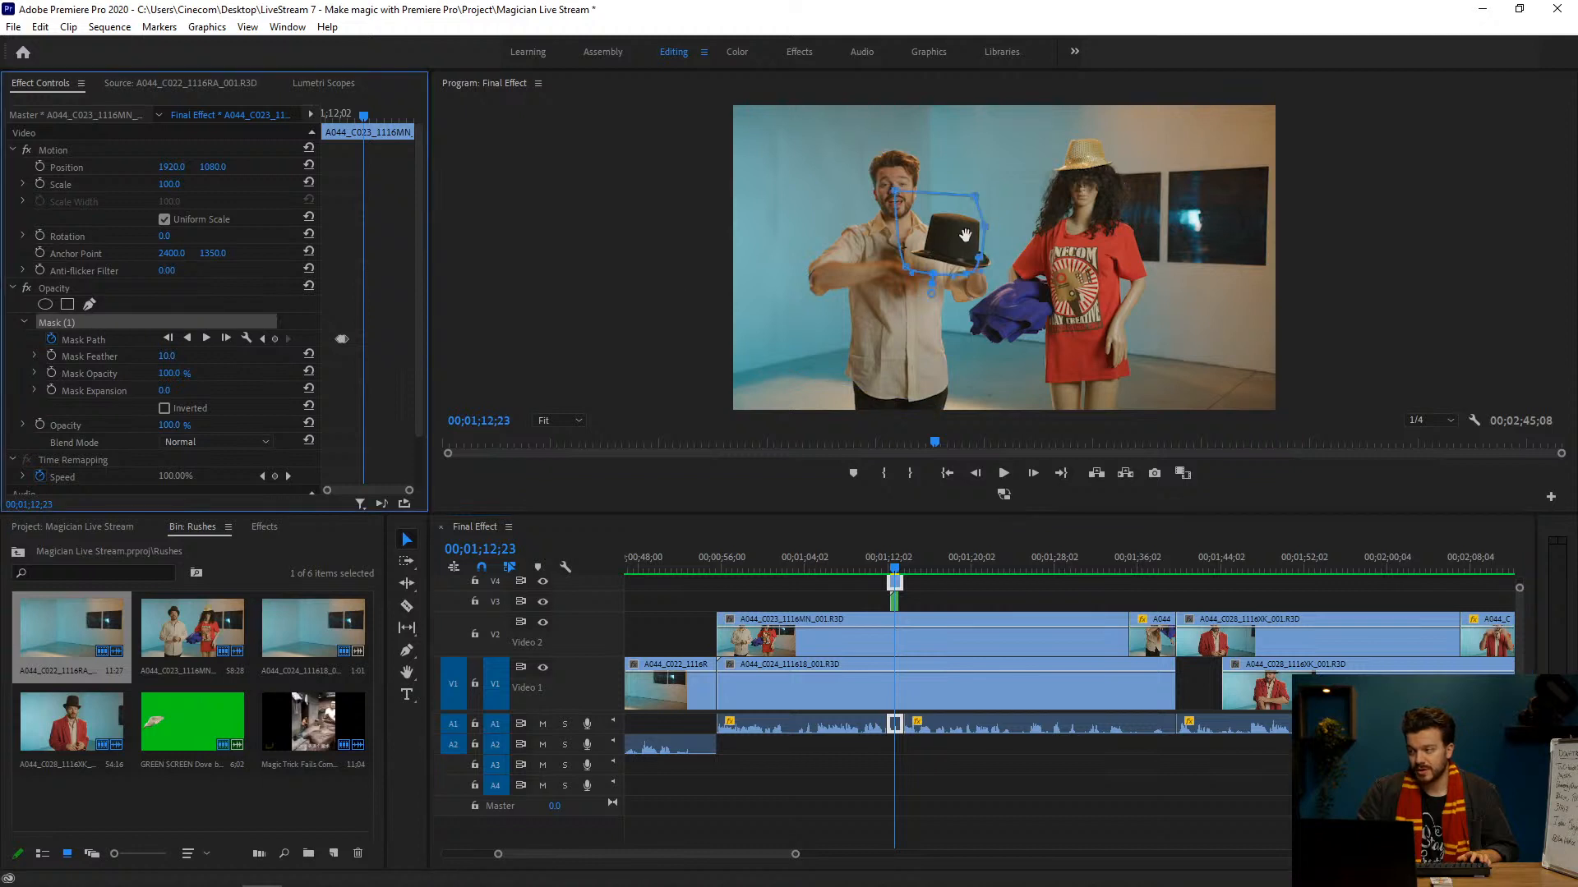
{"action": "left_click_drag", "start_coordinate": [897, 569], "coordinate": [902, 570]}
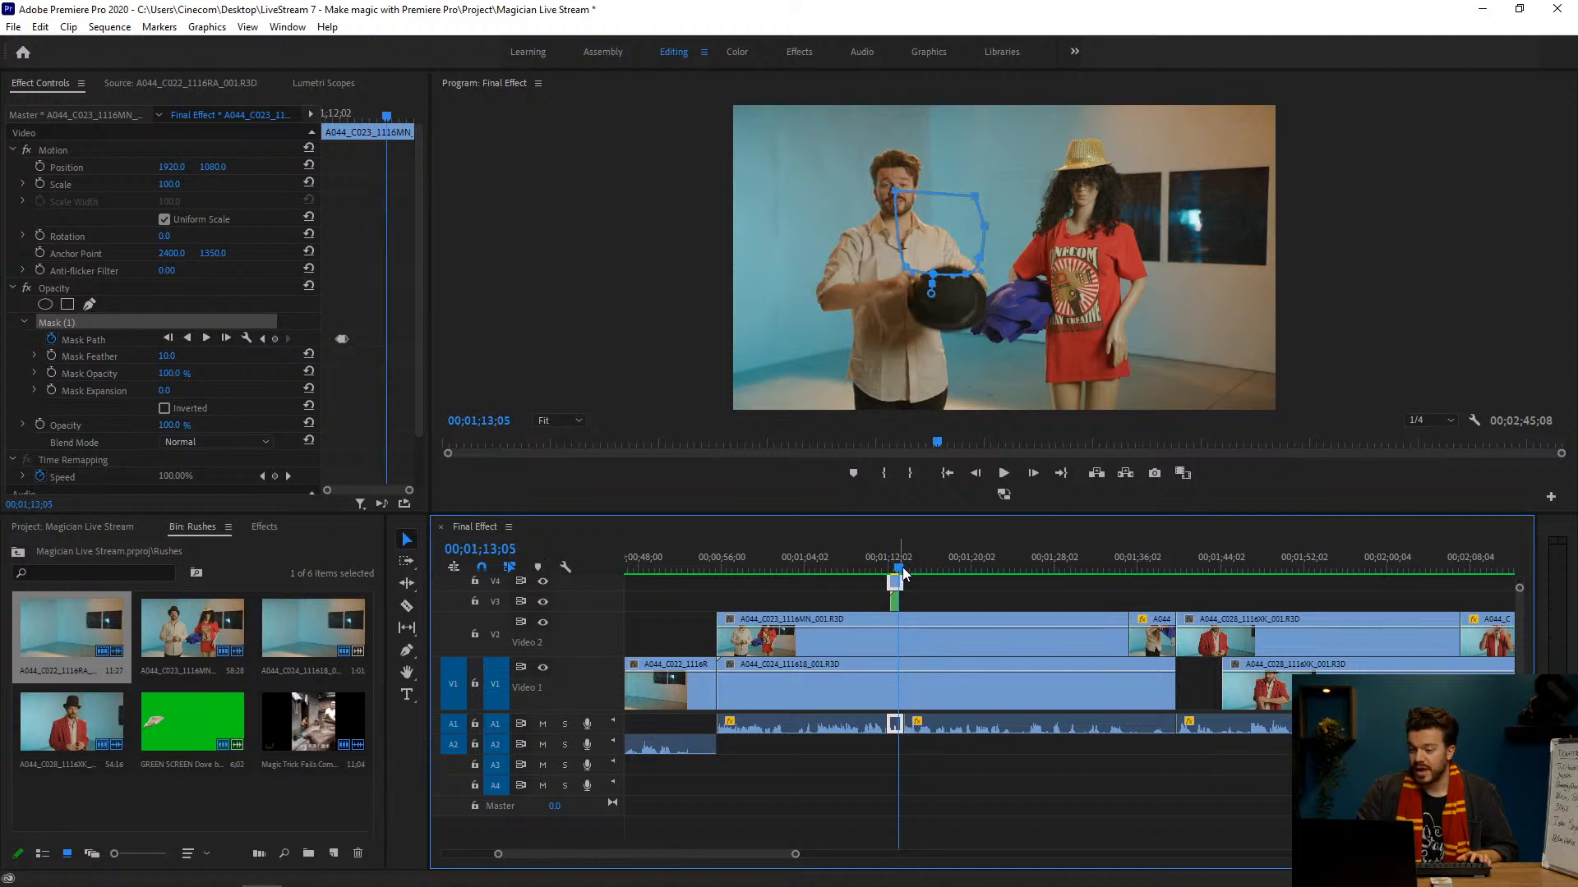
{"action": "left_click", "coordinate": [953, 601]}
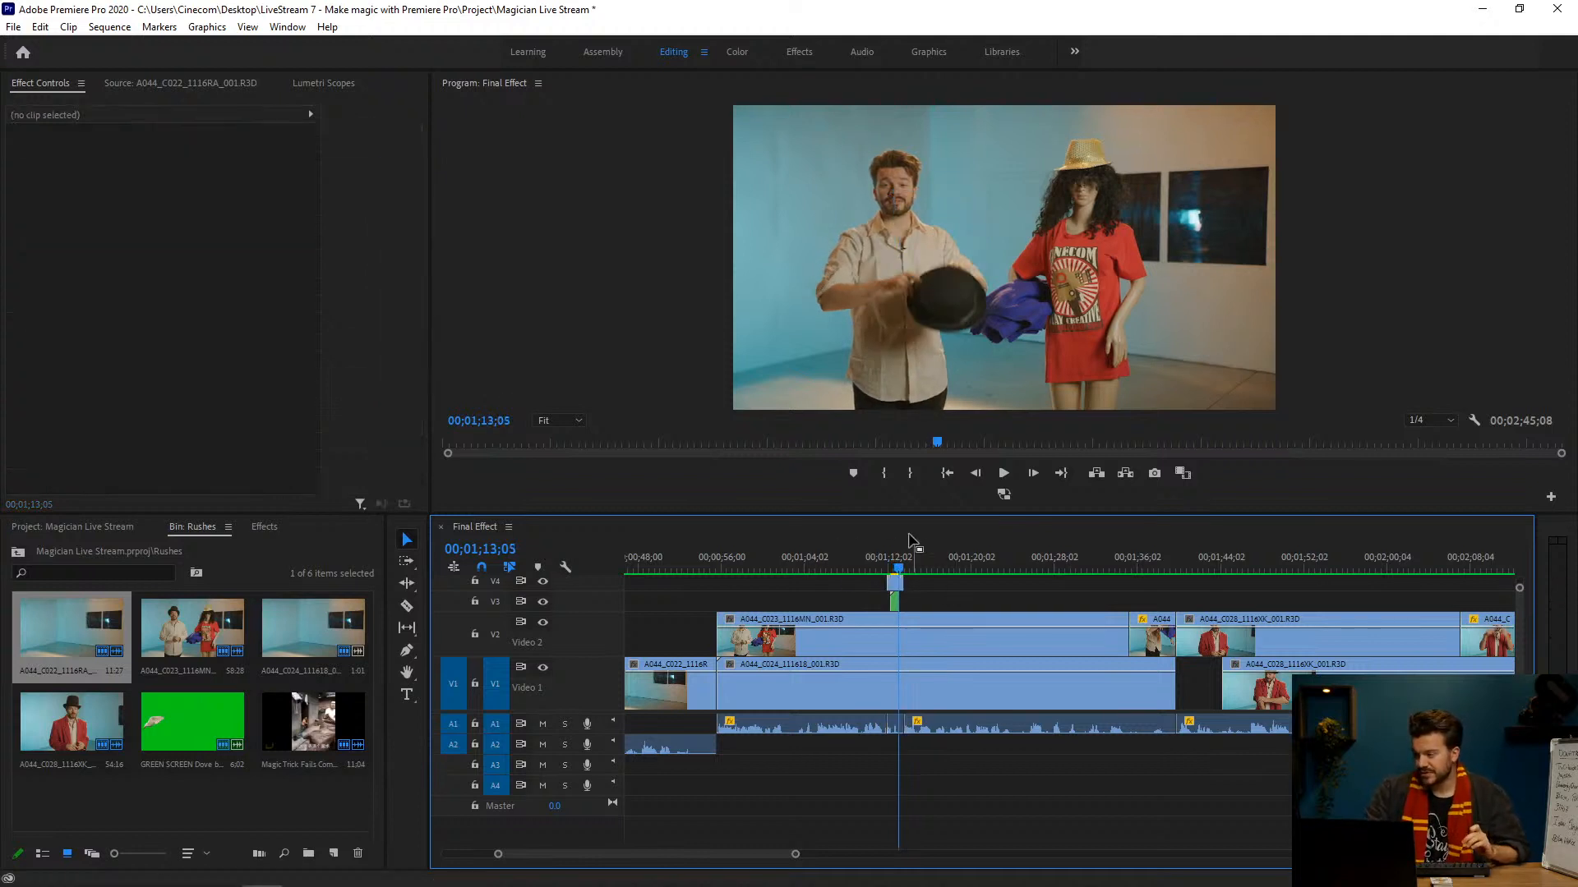
Step: Follow the sequence to the raised purple cloth at 00;01;26;11 and show the whole edit in the timeline
{"action": "left_click", "coordinate": [922, 566]}
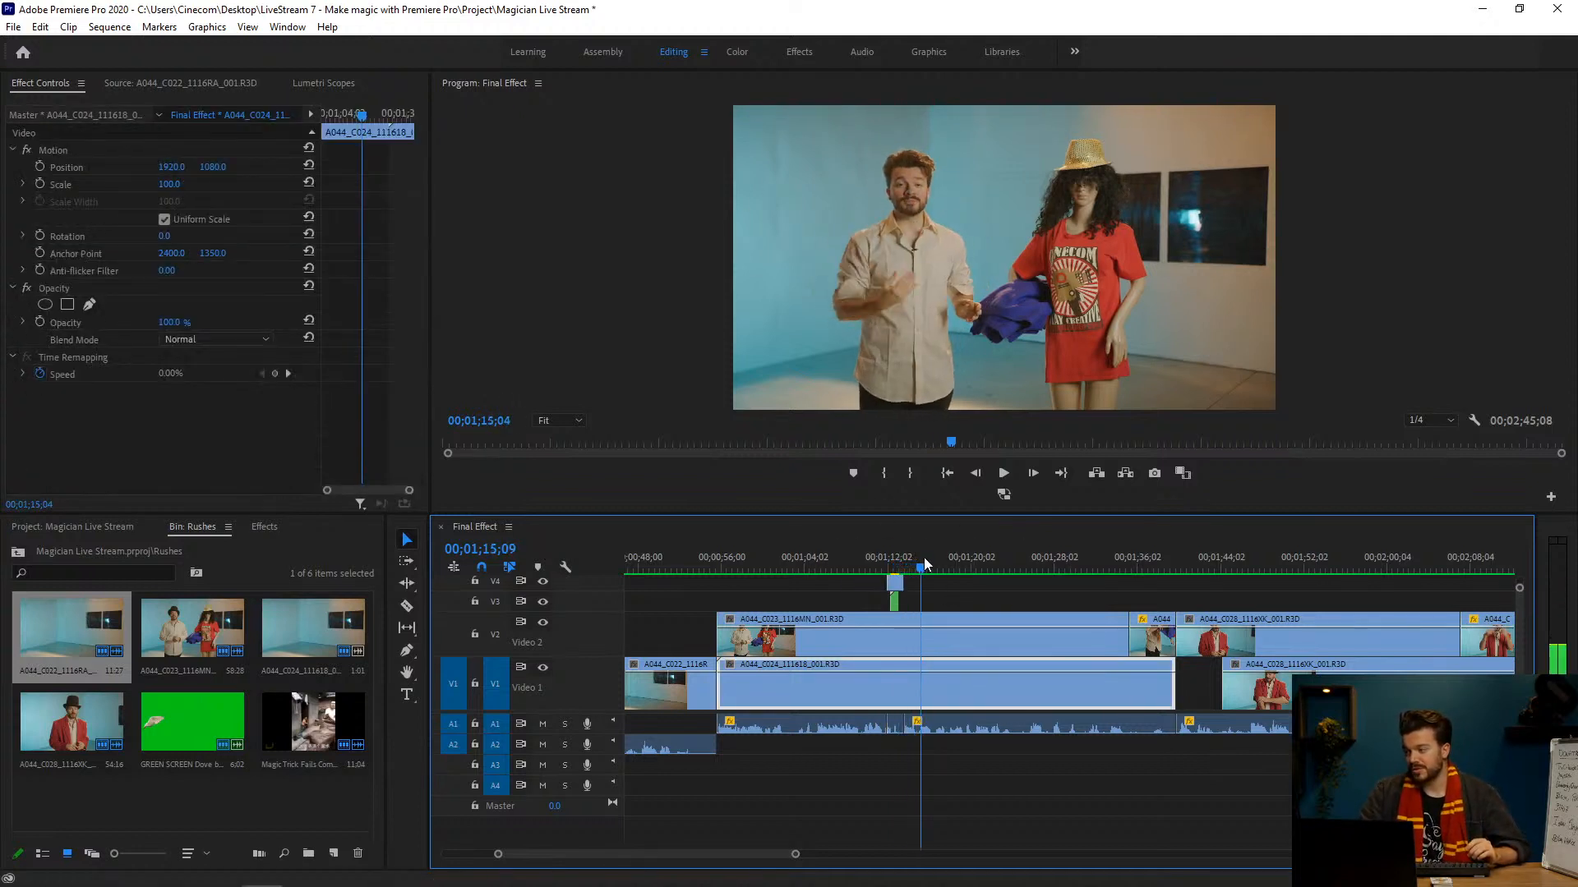
{"action": "left_click_drag", "start_coordinate": [924, 563], "coordinate": [1037, 559]}
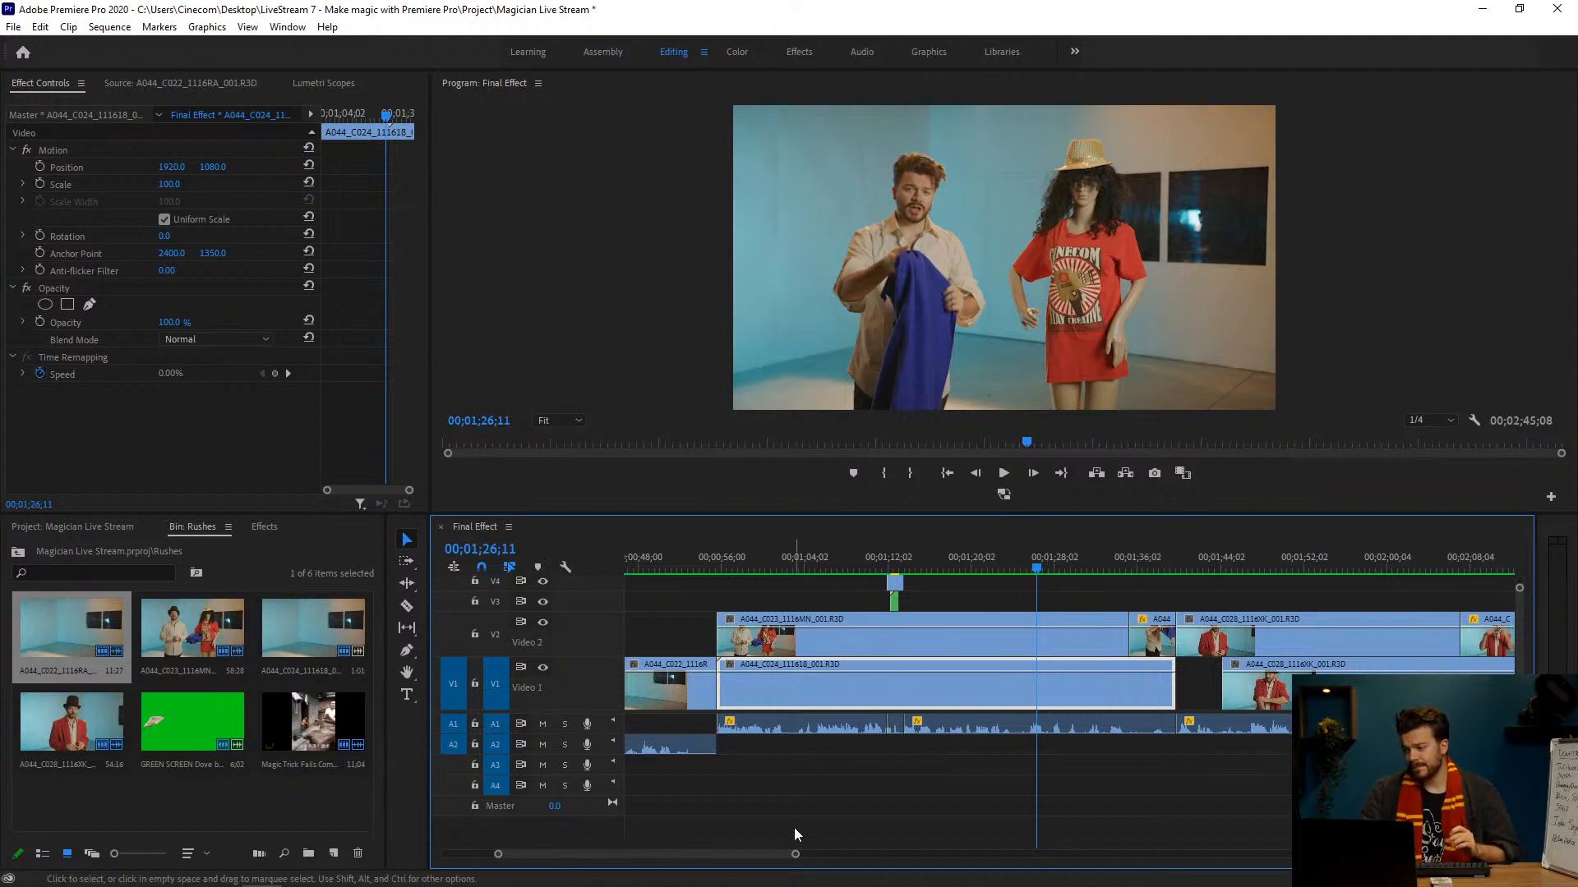
{"action": "left_click_drag", "start_coordinate": [794, 854], "coordinate": [895, 855]}
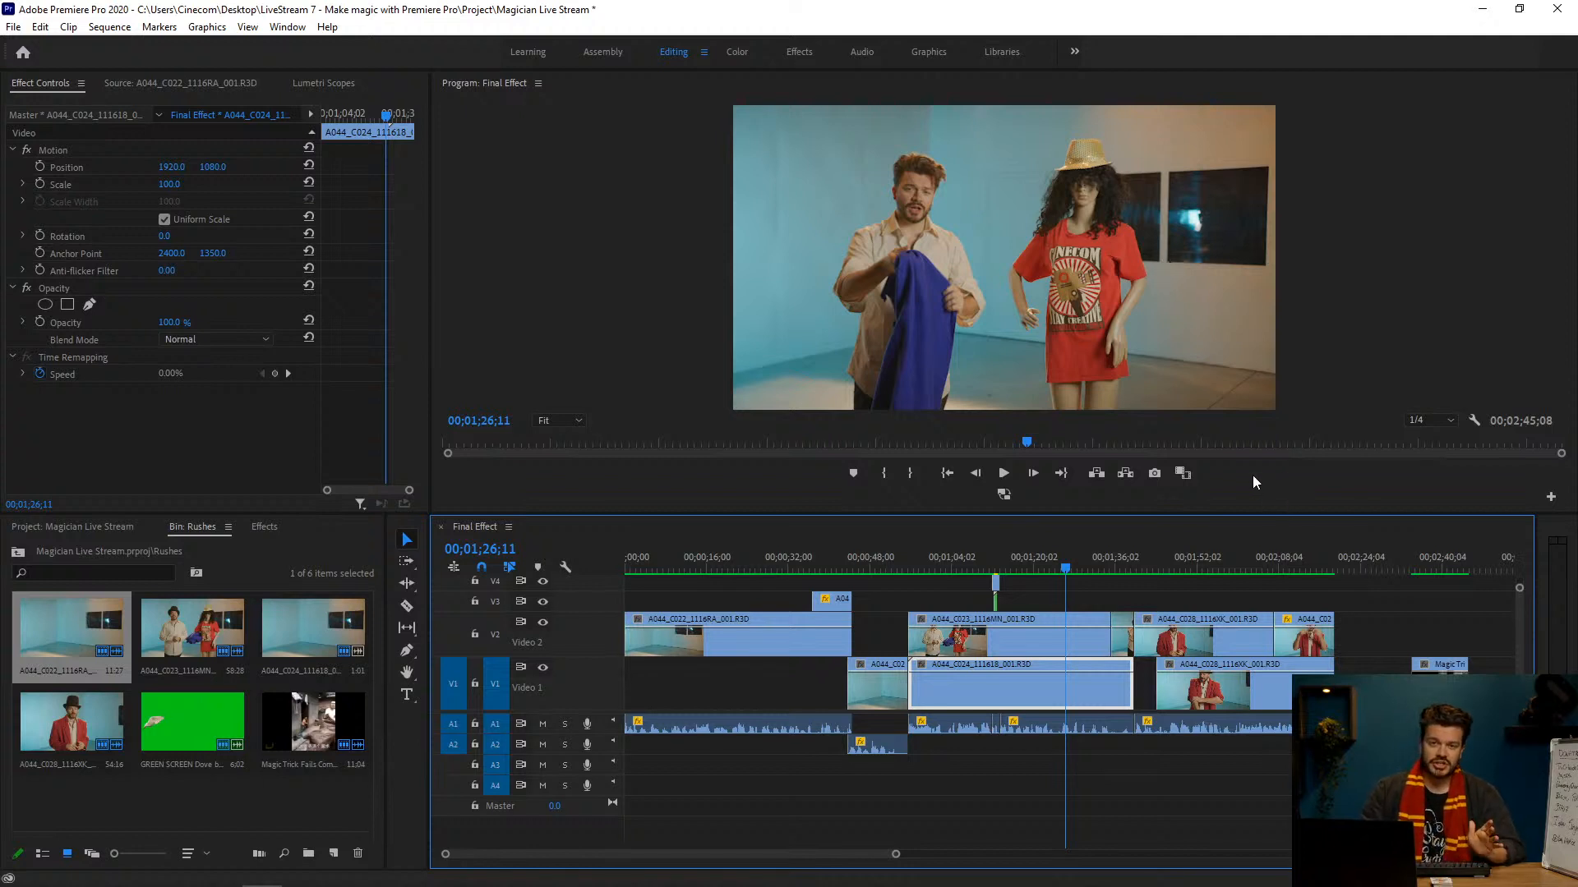
Step: Play the Magic Trick Fails clip at the end of the sequence, pausing at the raised sheet and at the fleeing performer
{"action": "left_click", "coordinate": [1399, 568]}
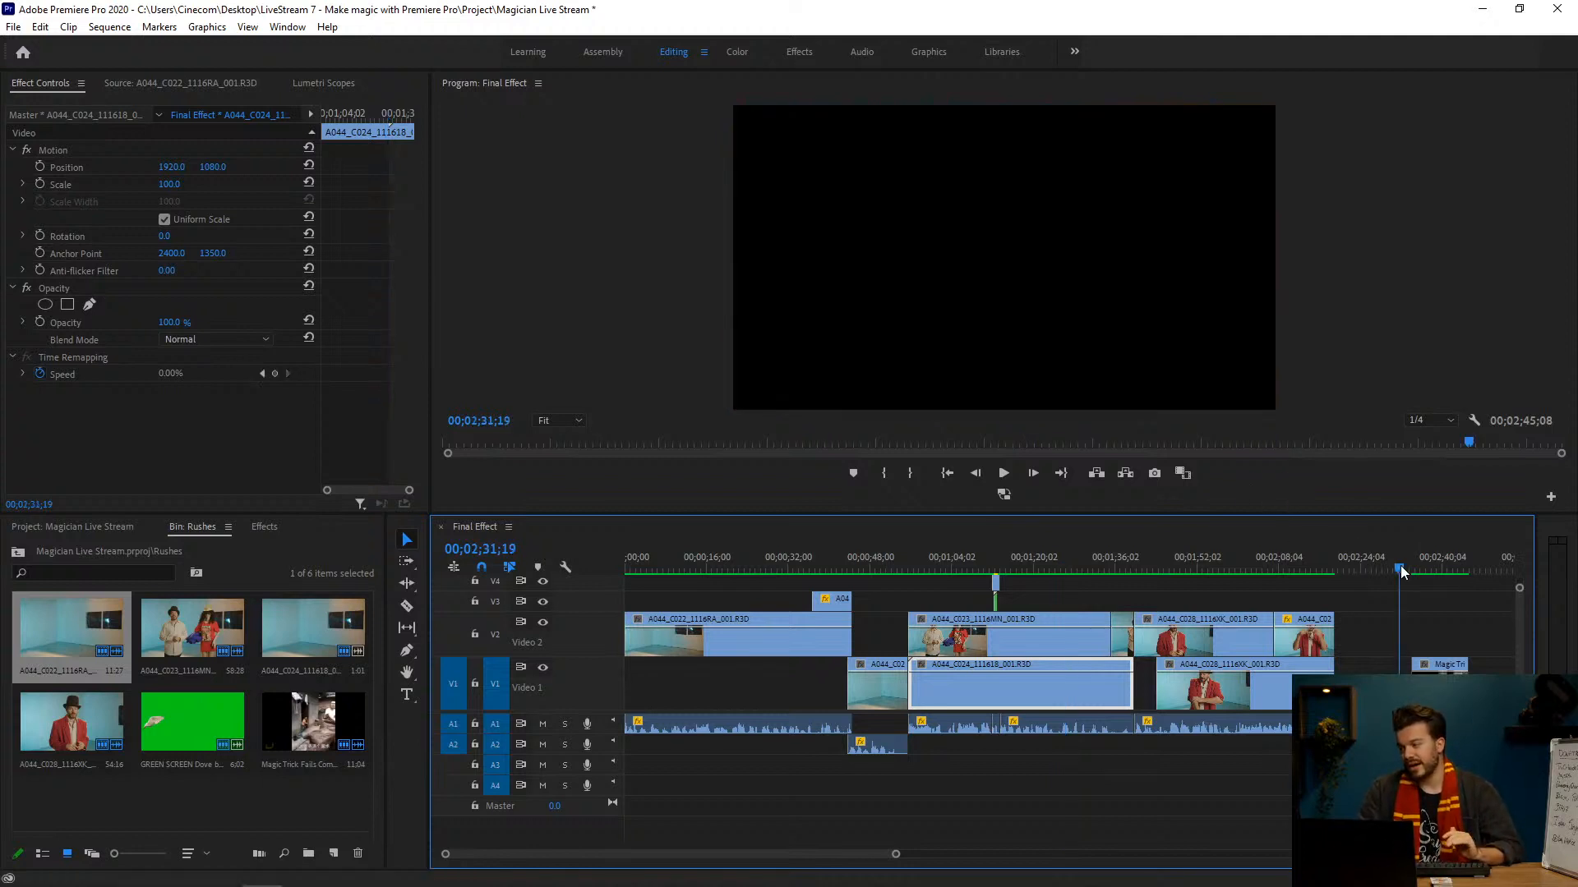
{"action": "key", "text": "Down"}
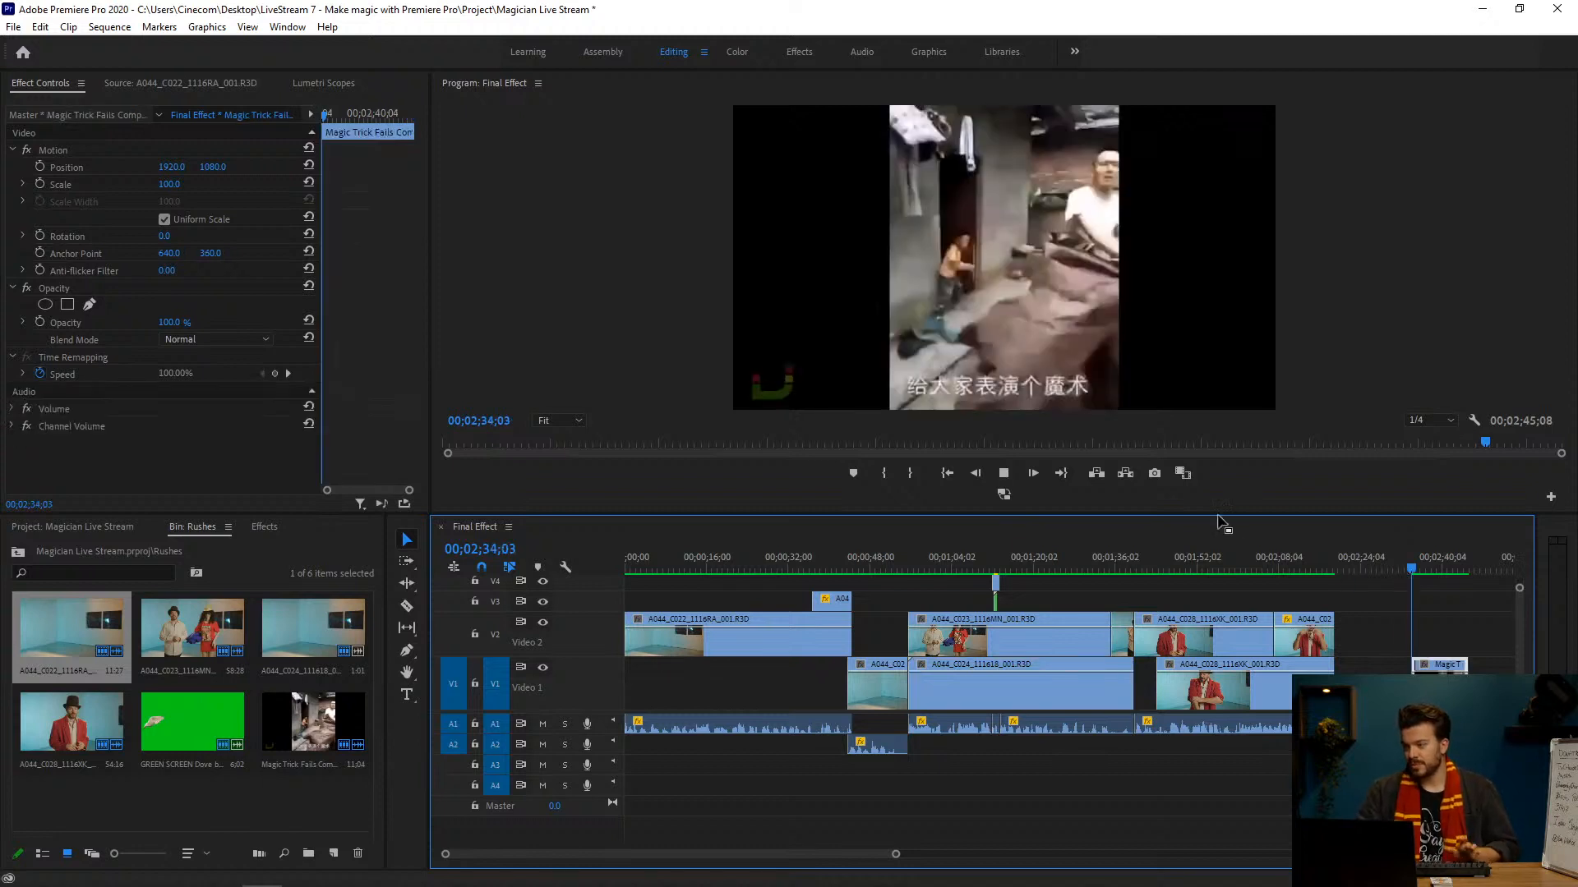
{"action": "key", "text": "space"}
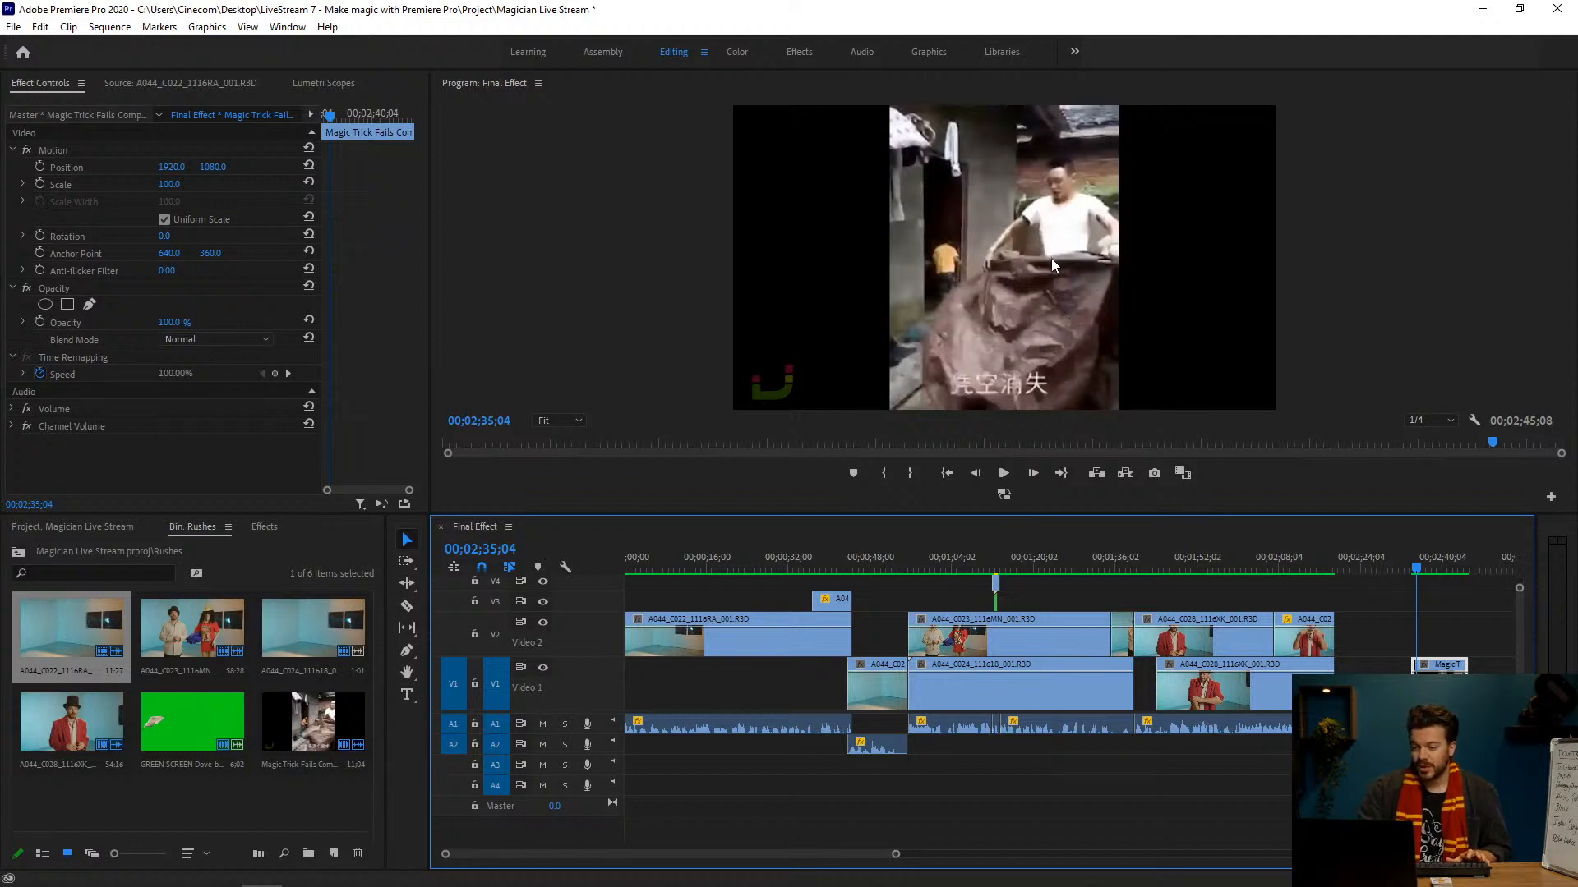
{"action": "key", "text": "space"}
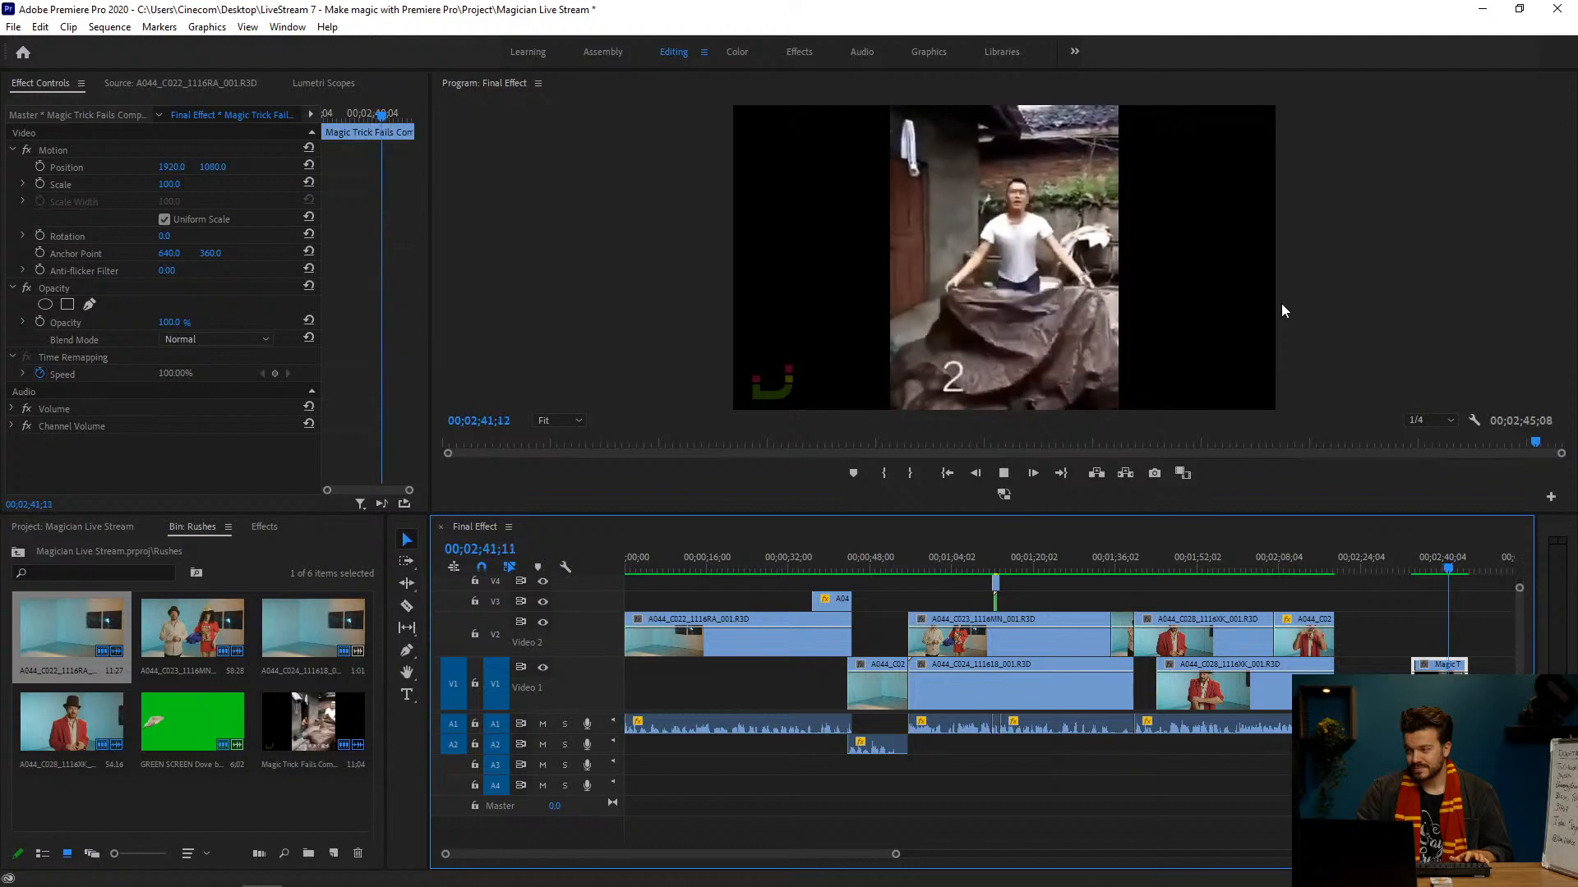
{"action": "key", "text": "space"}
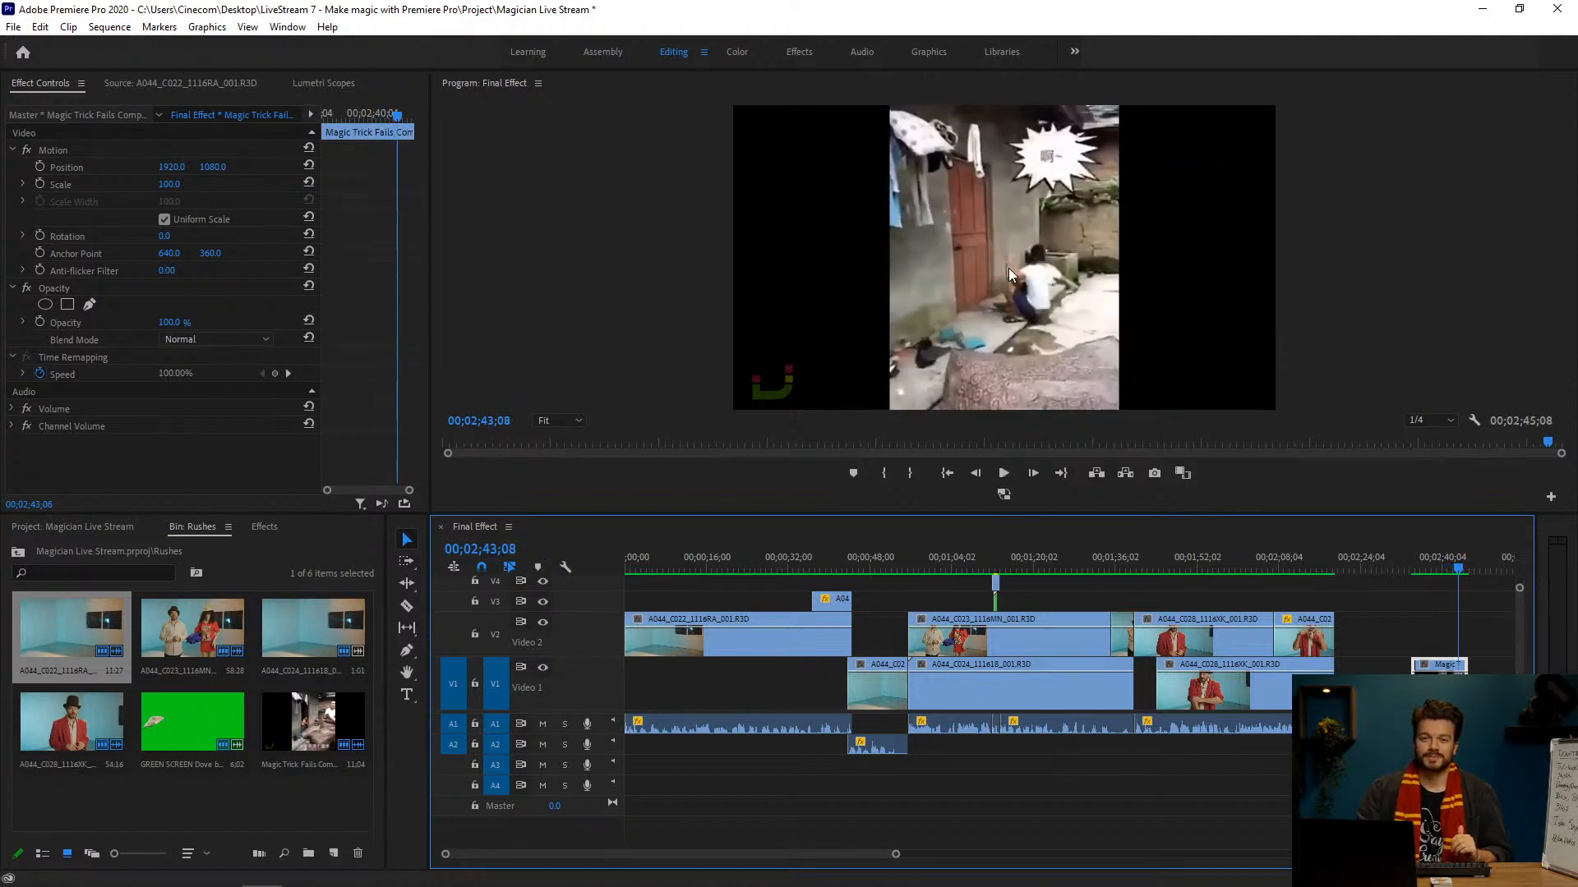
{"action": "key", "text": "space"}
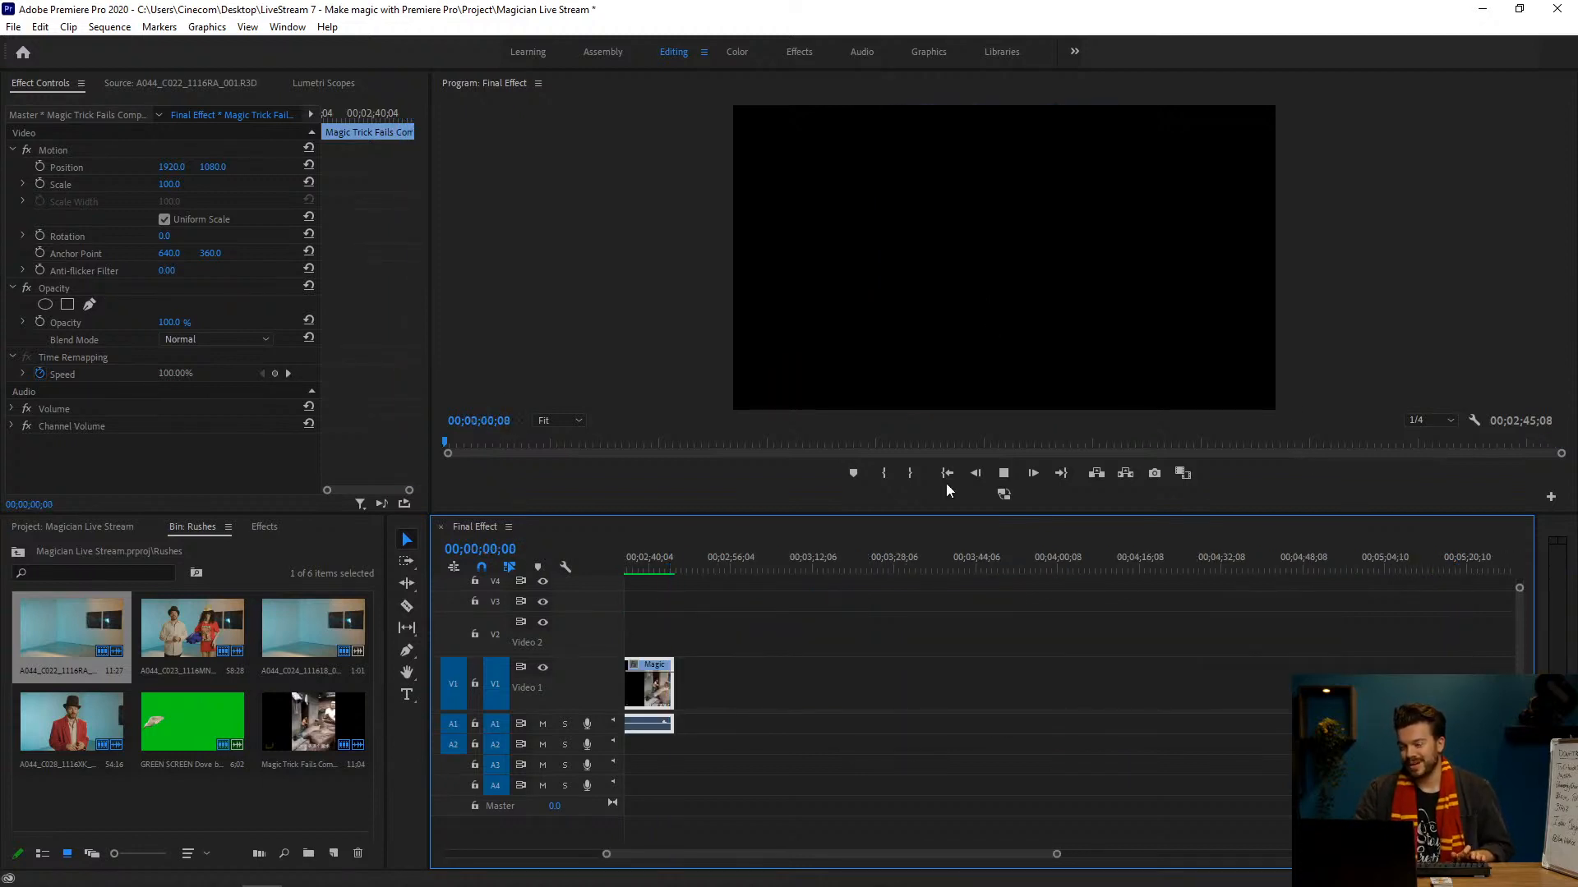
Step: Scrub the Magic Trick Fails clip between the raised sheet and its drop, ending at 00;02;41;17
{"action": "left_click", "coordinate": [656, 558]}
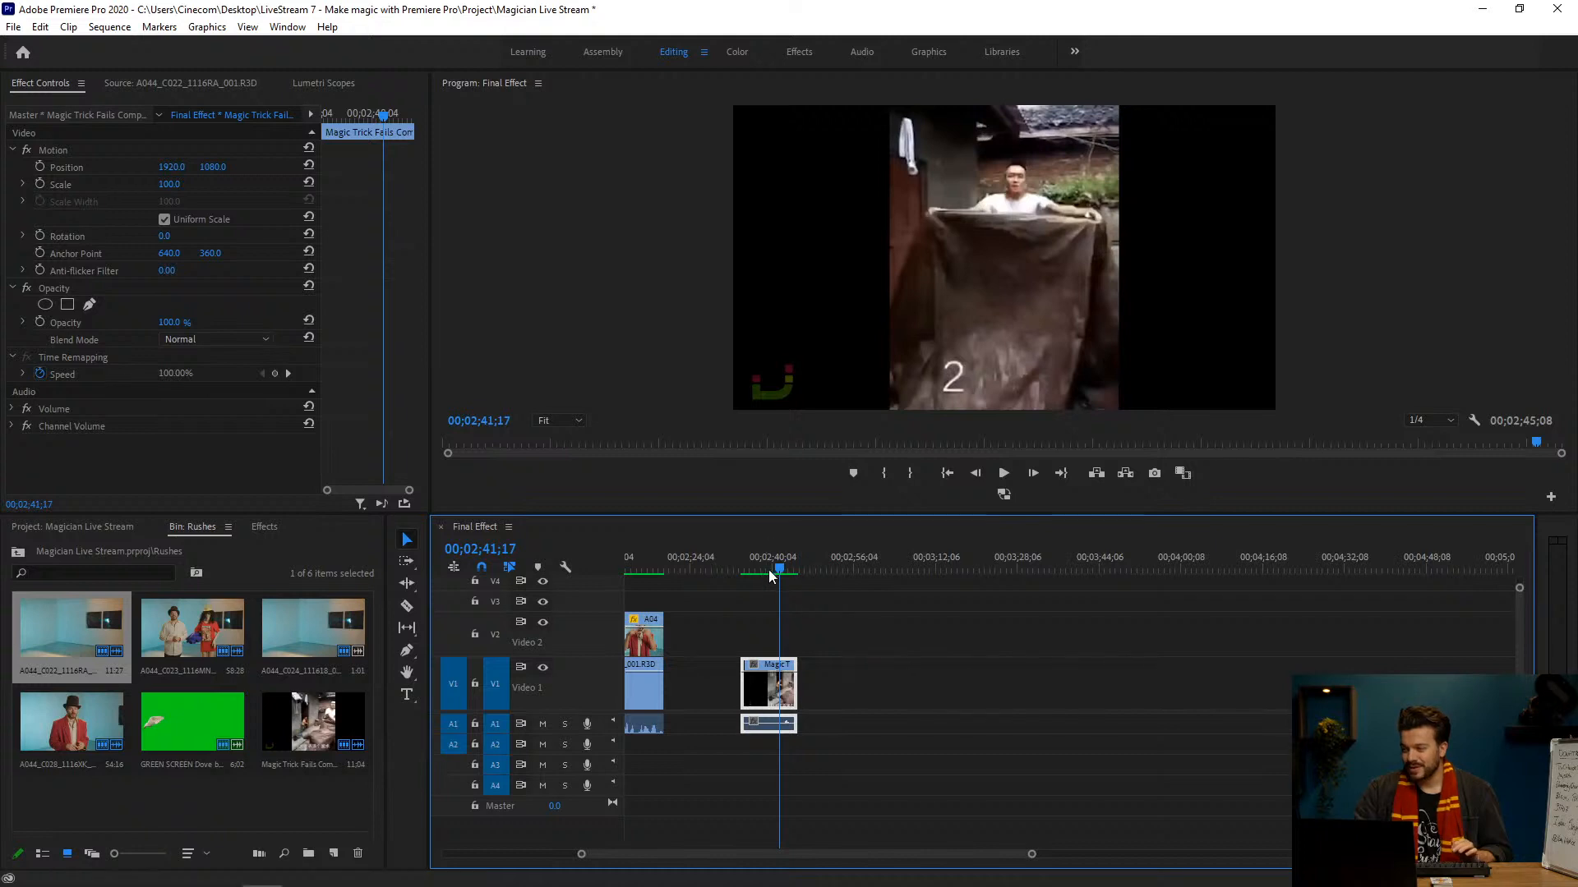
{"action": "left_click_drag", "start_coordinate": [770, 569], "coordinate": [786, 554]}
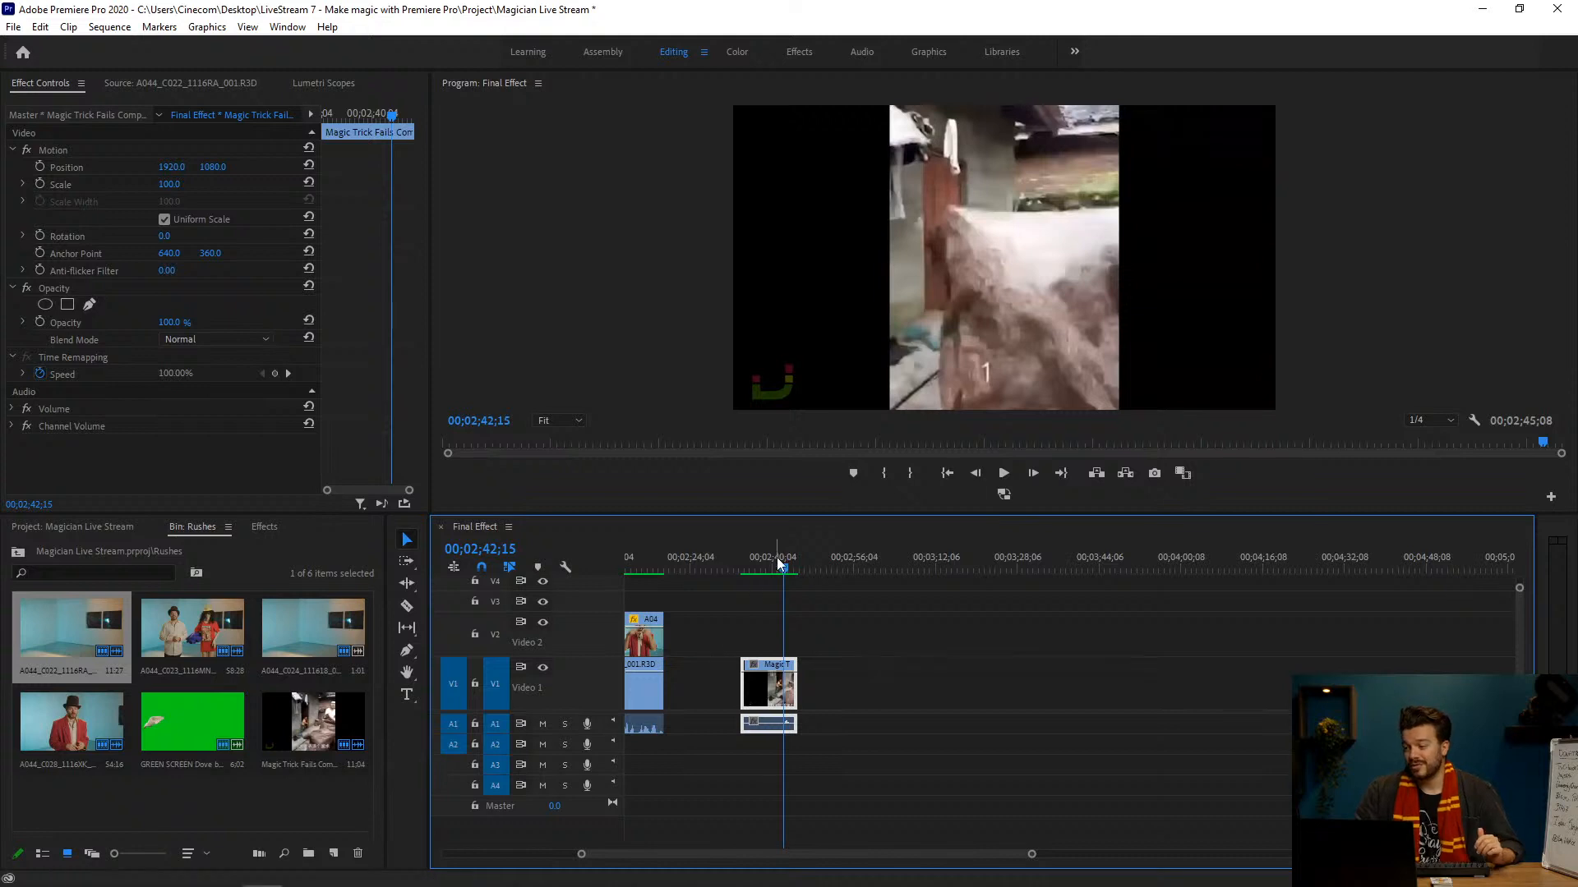
{"action": "left_click_drag", "start_coordinate": [778, 560], "coordinate": [779, 560]}
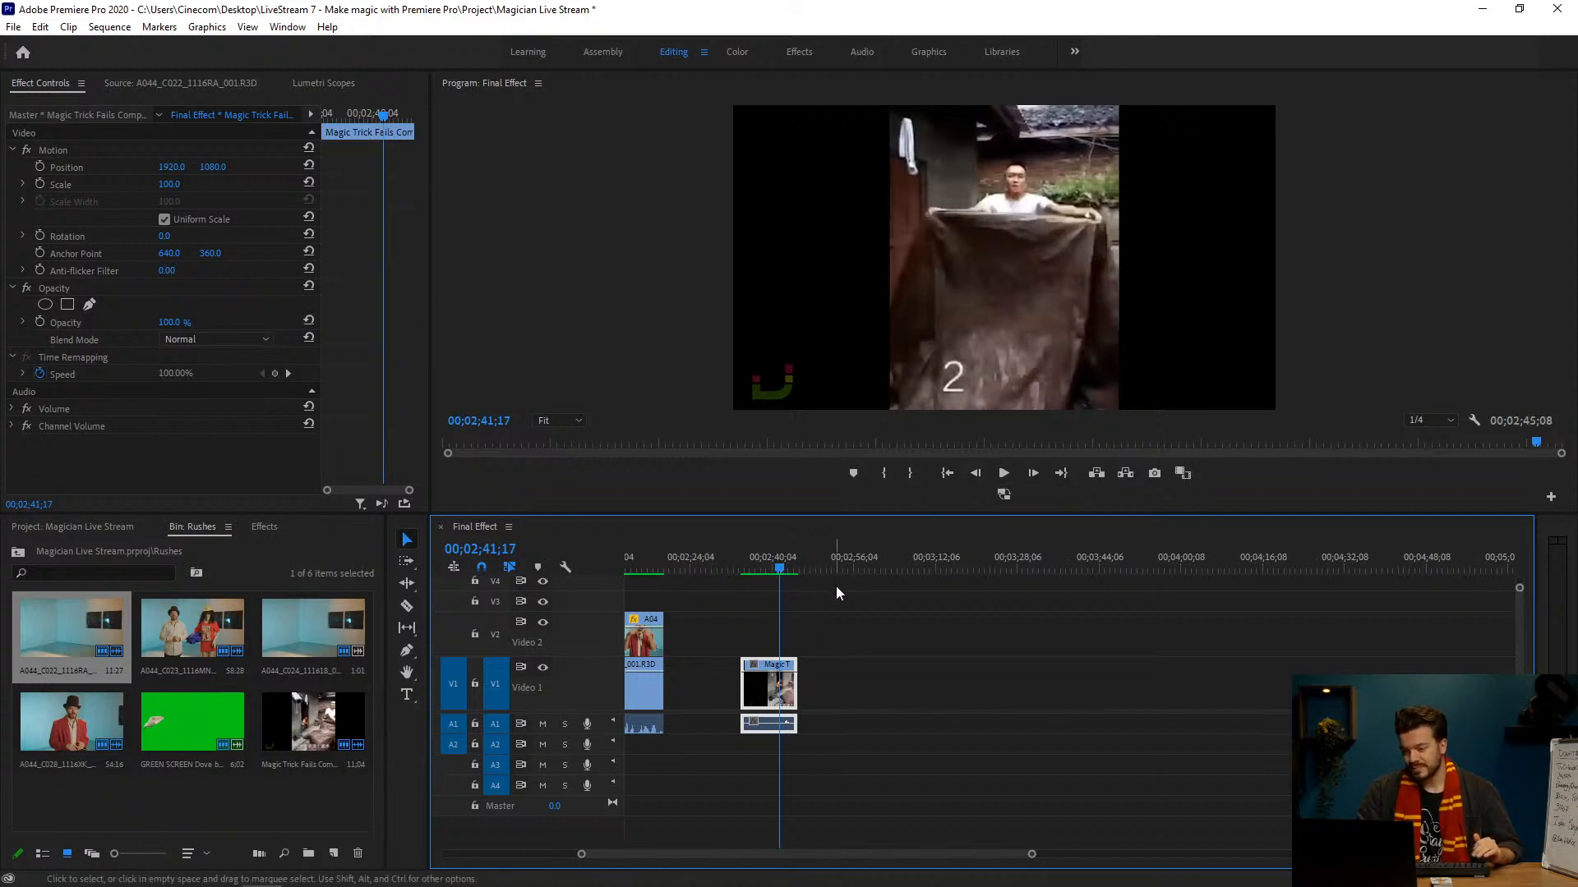
Step: Delete the Magic Trick Fails clip from the end of the Final Effect sequence
{"action": "scroll", "coordinate": [889, 603], "scroll_direction": "up", "scroll_amount": 5}
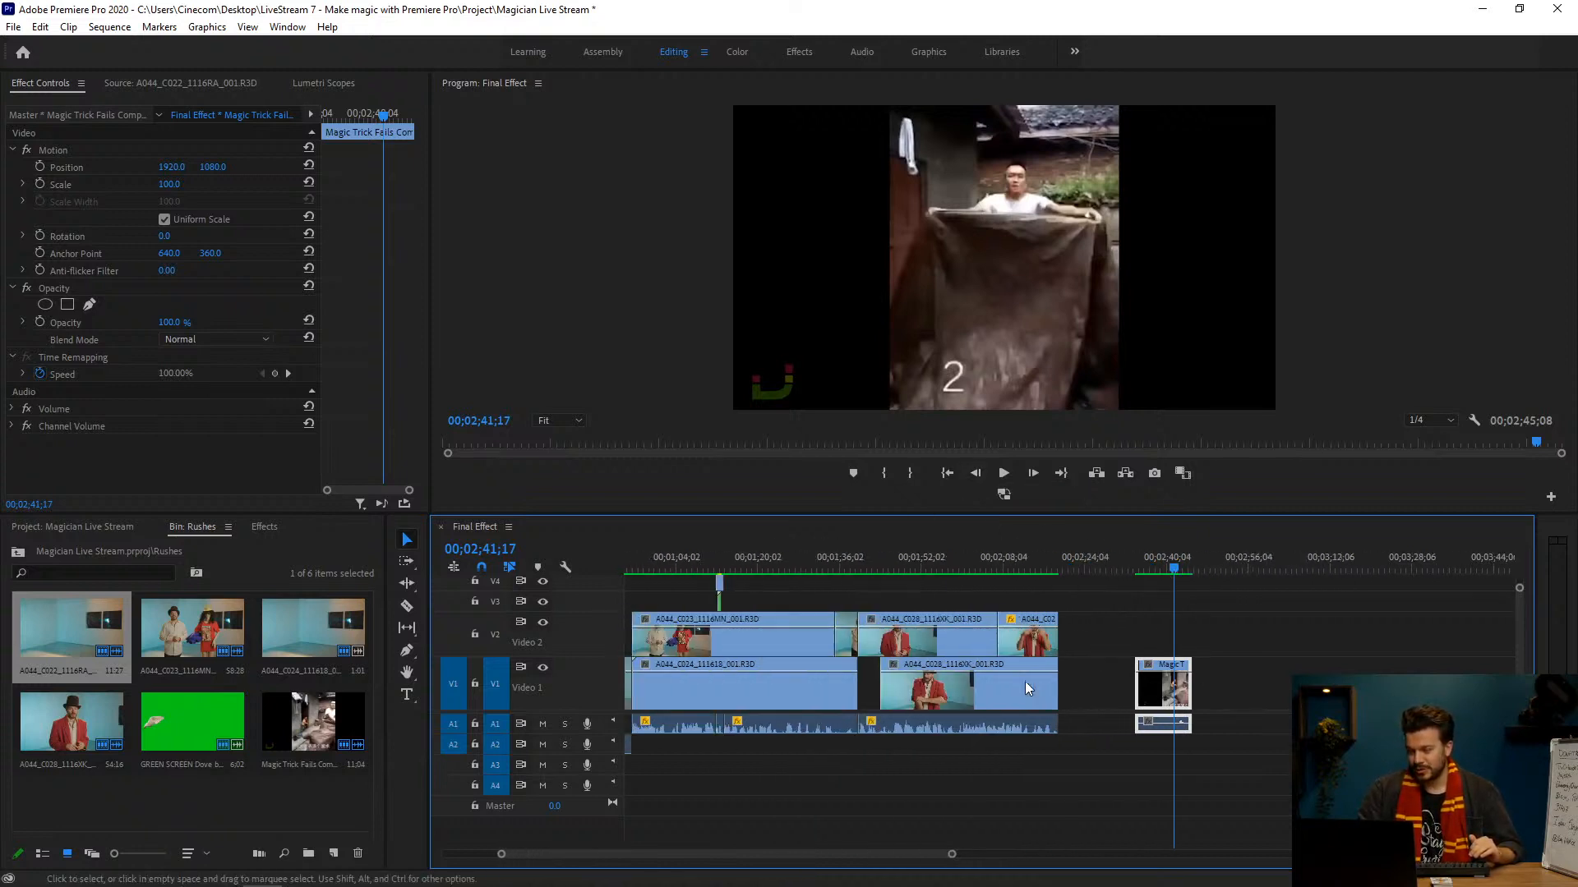
{"action": "scroll", "coordinate": [1028, 689], "scroll_direction": "up", "scroll_amount": 1}
{"action": "key", "text": "Delete"}
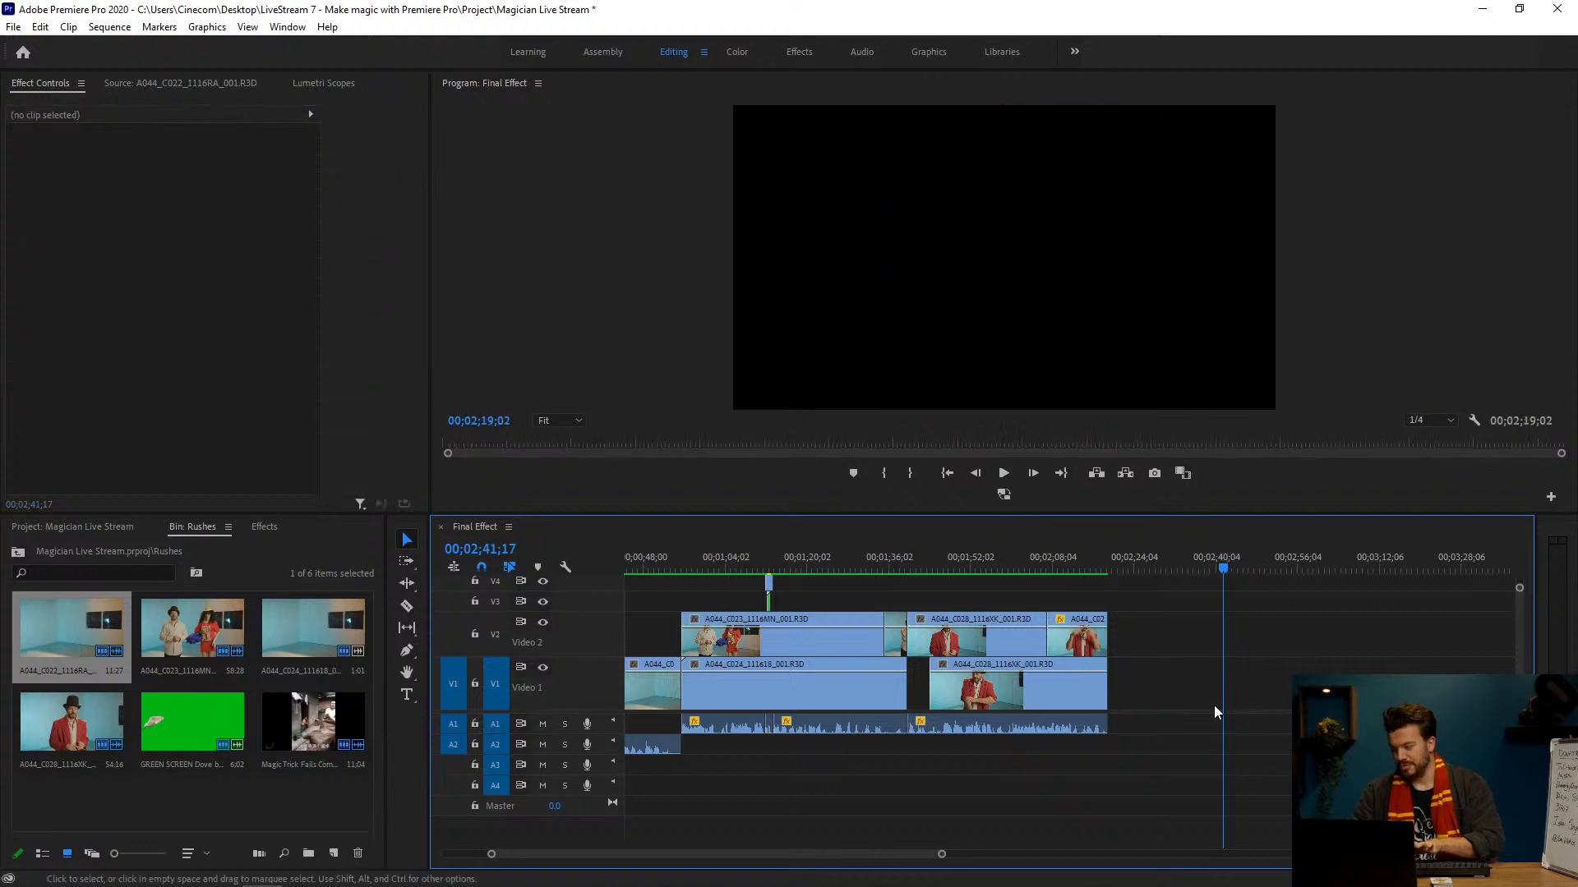
Step: Review the cloth trick from 00;01;24;00 to 00;01;30;08 and select the long A044_C023 clip on V2
{"action": "left_click_drag", "start_coordinate": [629, 854], "coordinate": [603, 856]}
{"action": "left_click", "coordinate": [941, 565]}
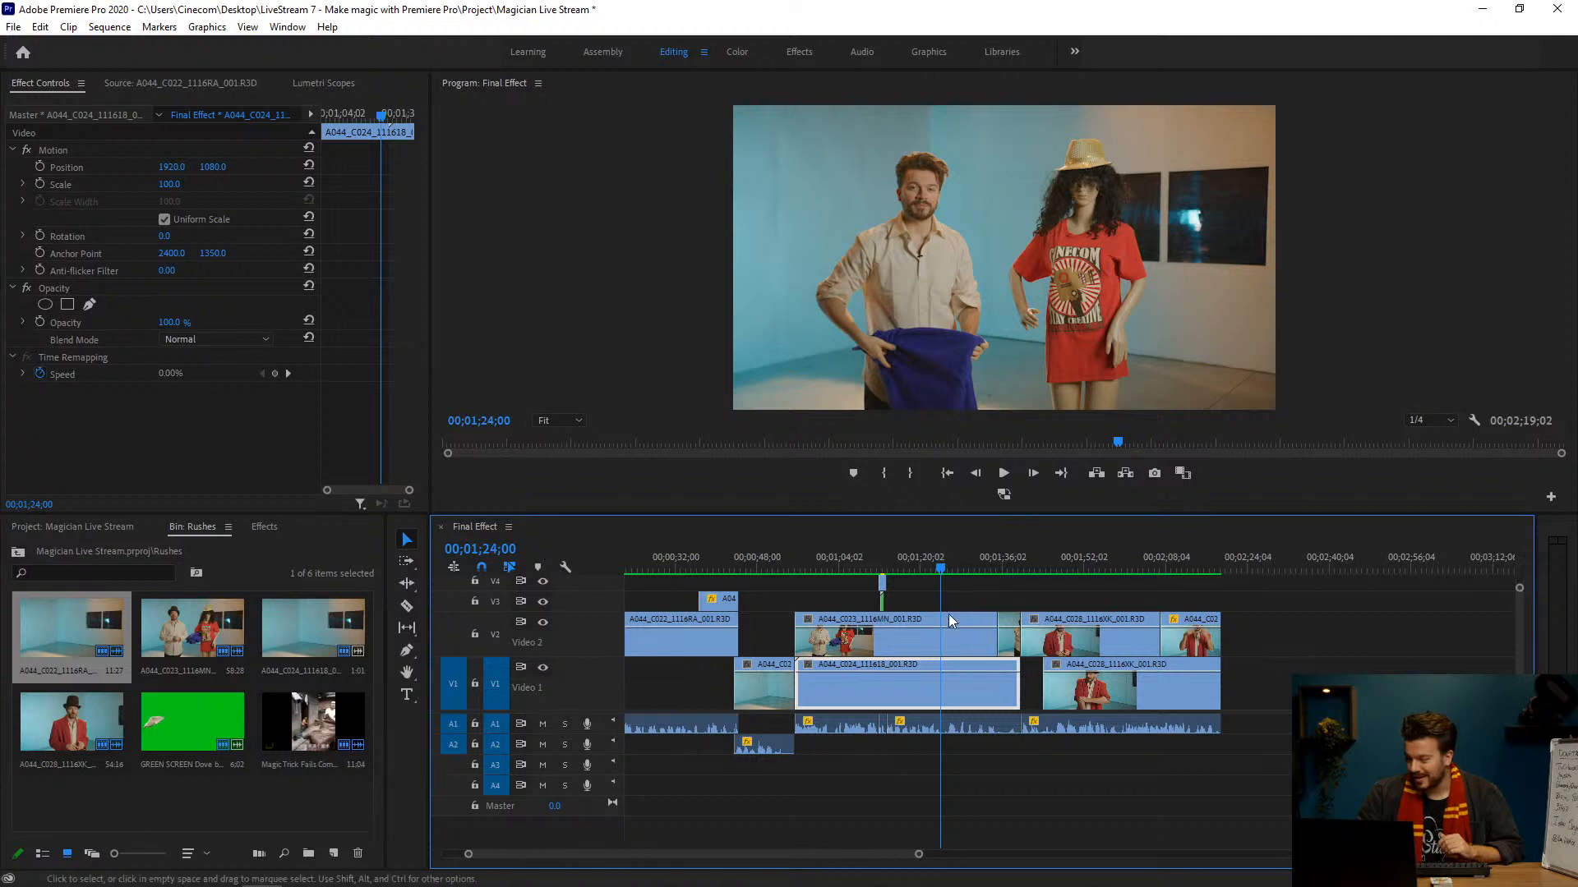
{"action": "left_click", "coordinate": [953, 566]}
{"action": "left_click_drag", "start_coordinate": [955, 566], "coordinate": [973, 559]}
{"action": "left_click", "coordinate": [974, 635]}
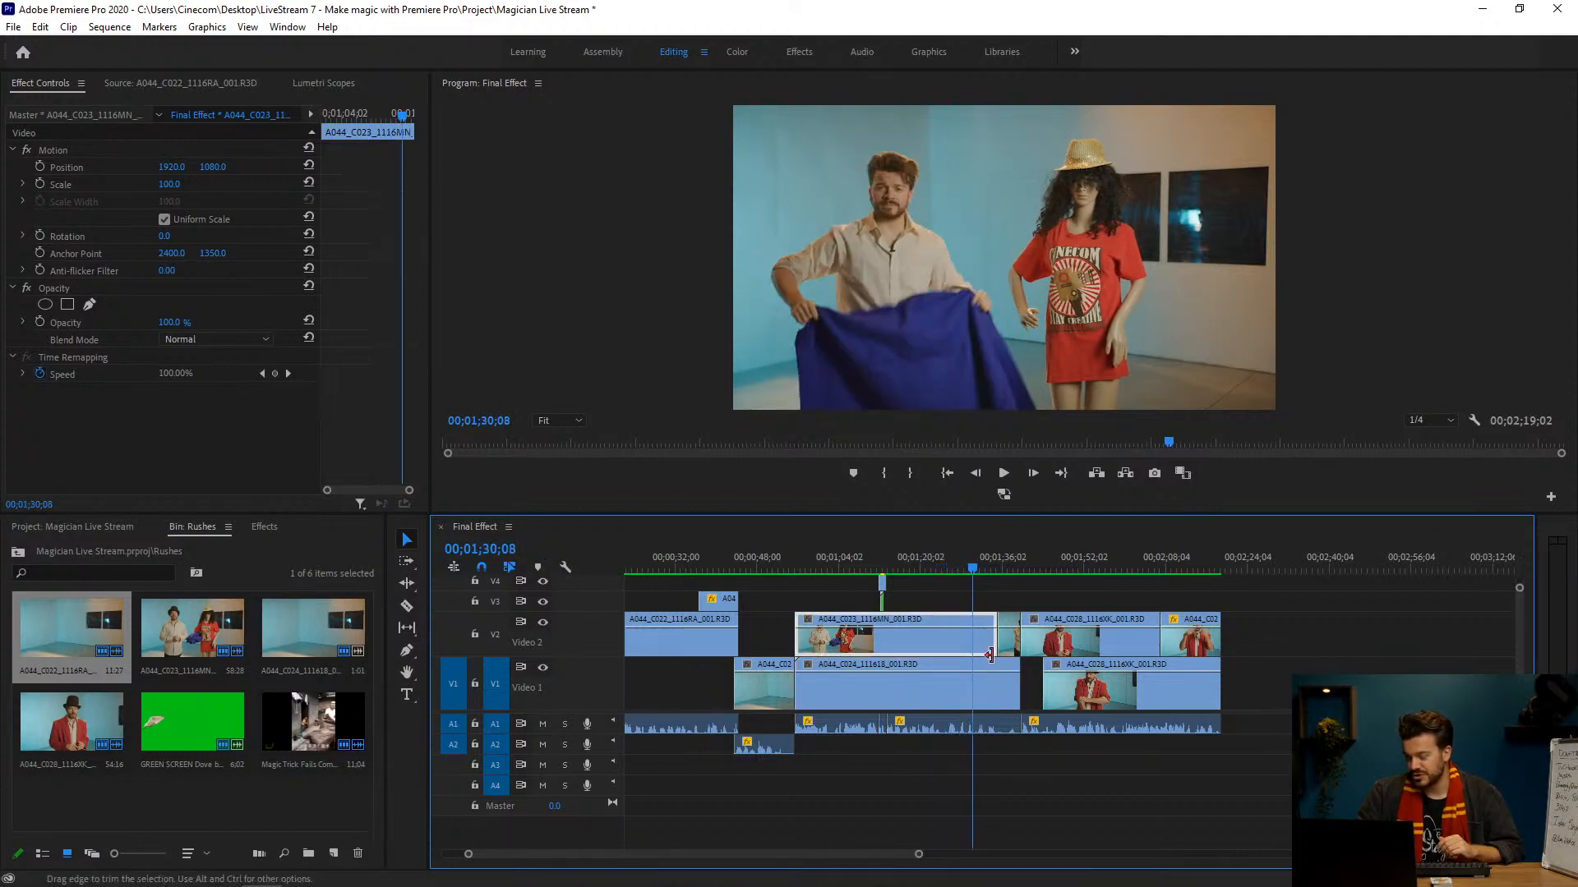
Step: Open the long A044_C023 clip as source footage and scrub past the cloth throw to 08;42;28;11
{"action": "double_click", "coordinate": [895, 648]}
{"action": "mouse_move", "coordinate": [355, 474]}
{"action": "left_mouse_down"}
{"action": "mouse_move", "coordinate": [253, 463]}
{"action": "mouse_move", "coordinate": [274, 463]}
{"action": "left_mouse_up"}
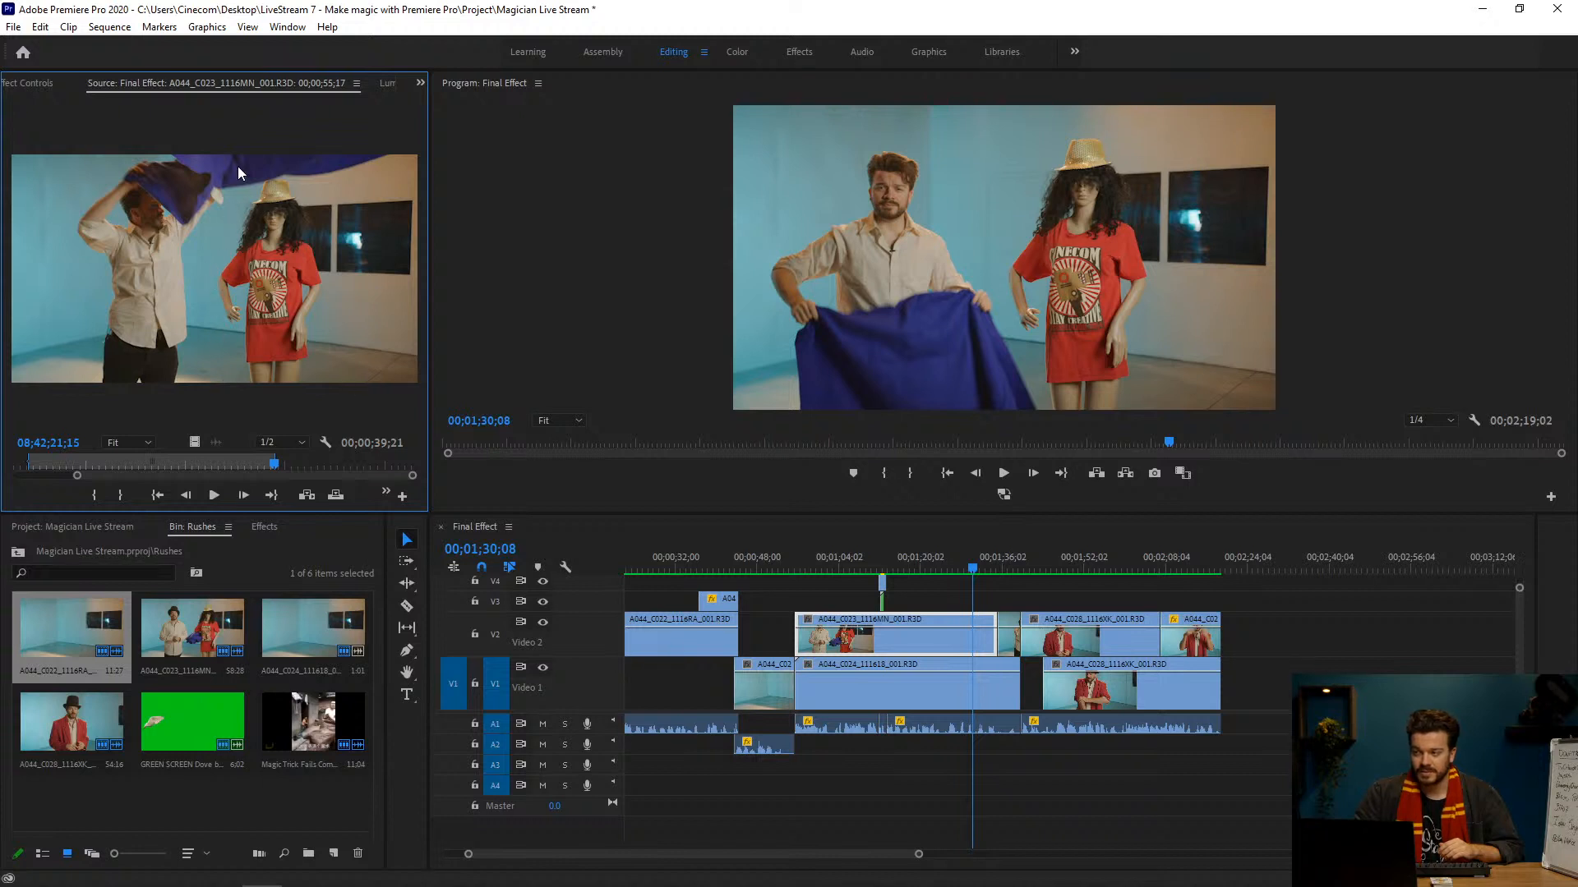
{"action": "left_click_drag", "start_coordinate": [270, 465], "coordinate": [275, 464]}
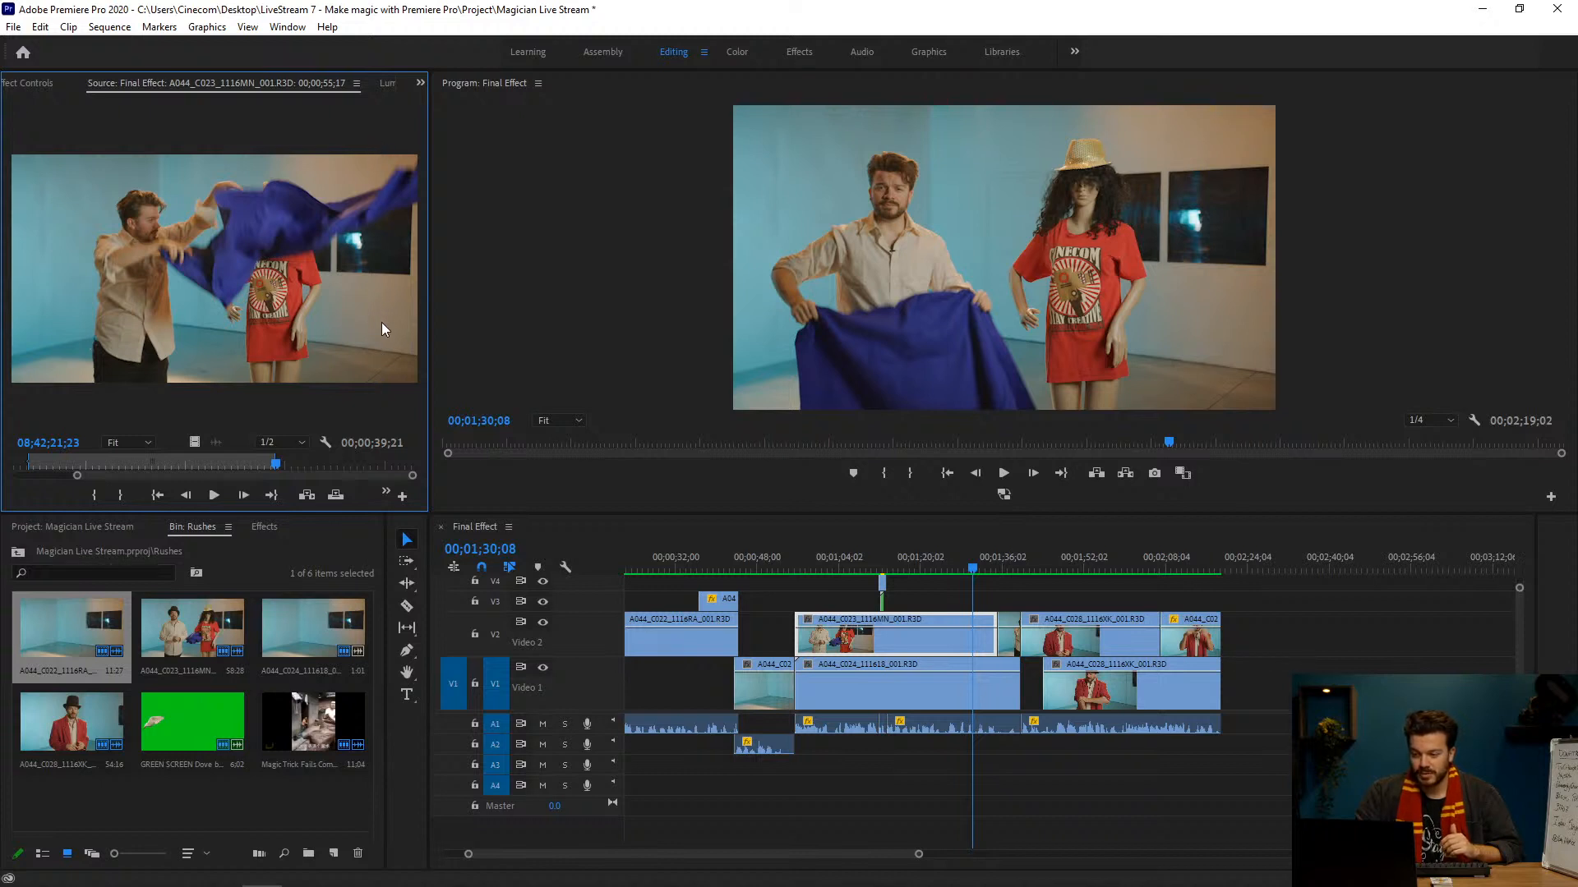
{"action": "left_click_drag", "start_coordinate": [280, 467], "coordinate": [316, 467]}
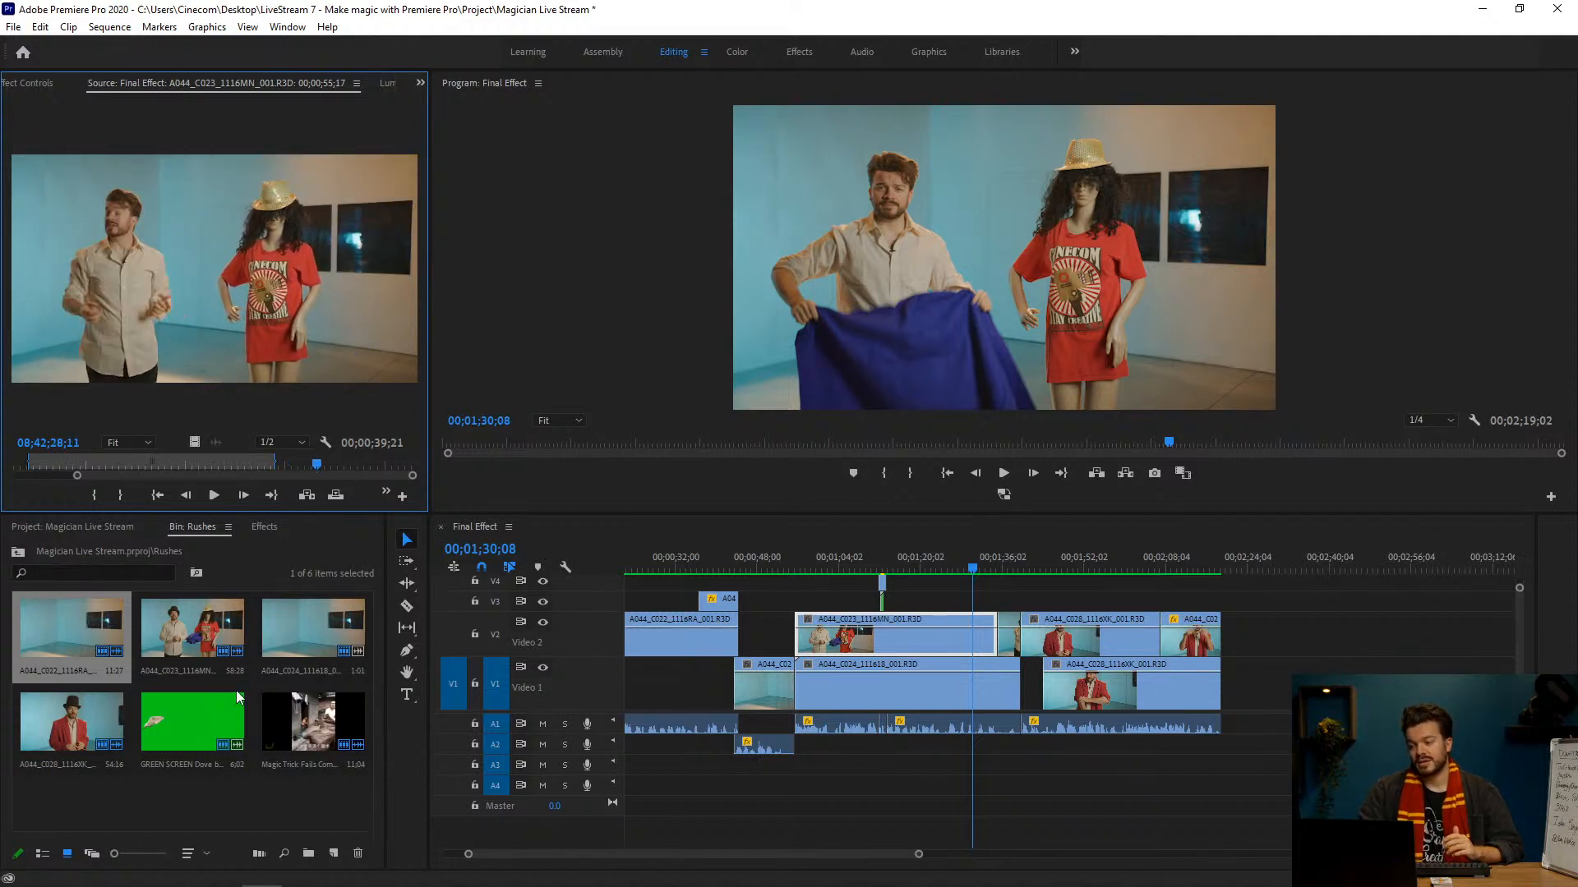
Step: Open the A044_C024 rush as source footage and find the empty room at 08;44;55;01
{"action": "double_click", "coordinate": [277, 642]}
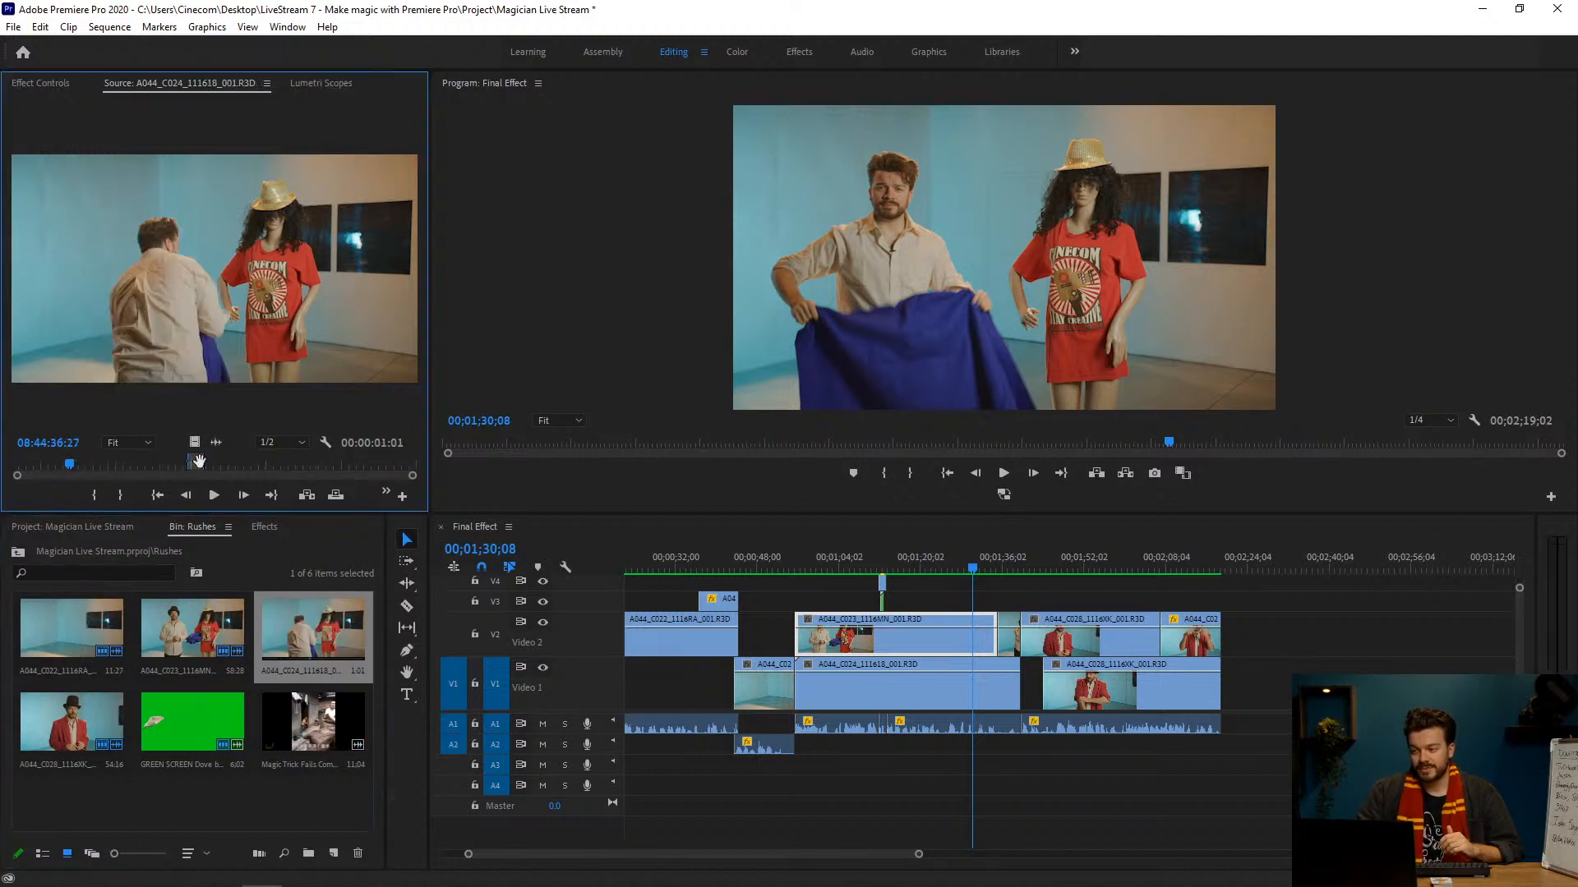
{"action": "left_click", "coordinate": [333, 467]}
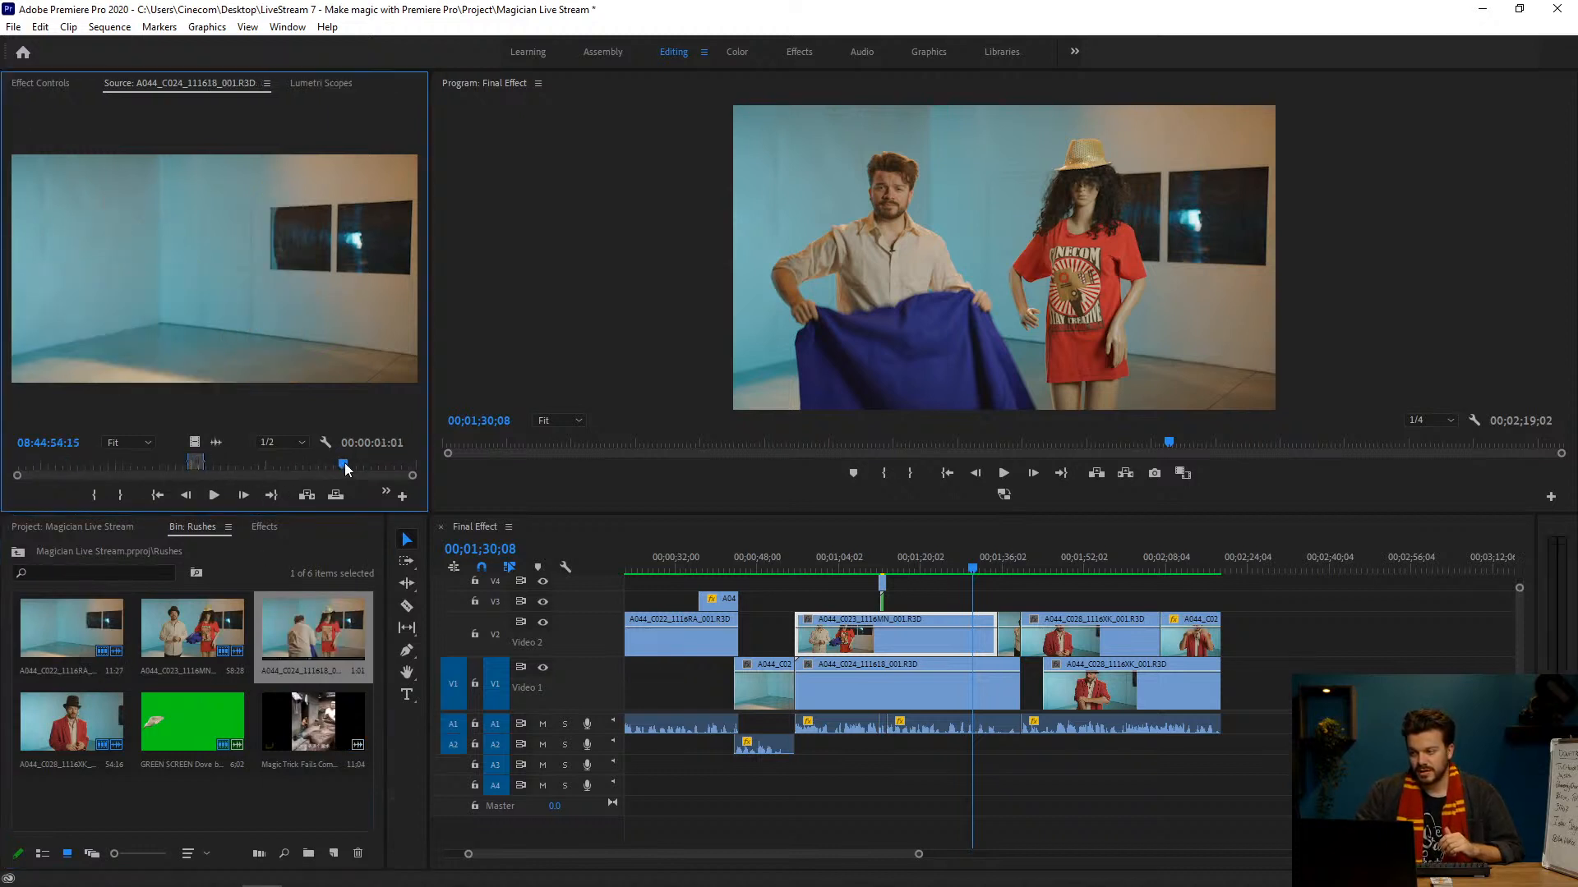
{"action": "left_click_drag", "start_coordinate": [343, 461], "coordinate": [341, 465]}
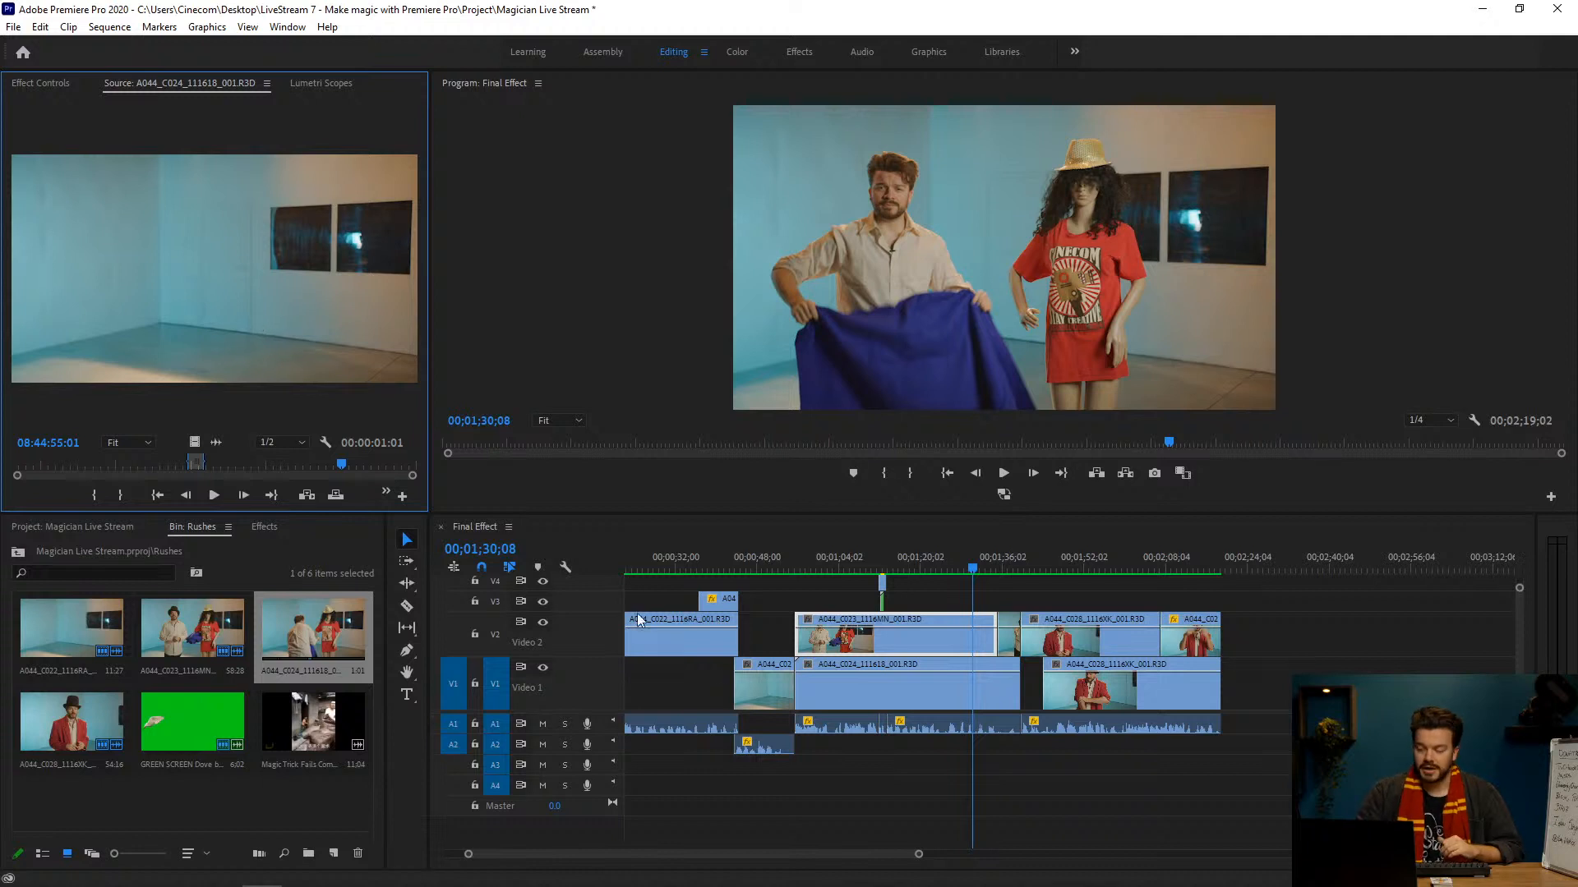
Step: Scrub the cloth throw in the sequence up to 00;01;35;27 and select the short A044_C023 clip on V2
{"action": "left_click", "coordinate": [976, 569]}
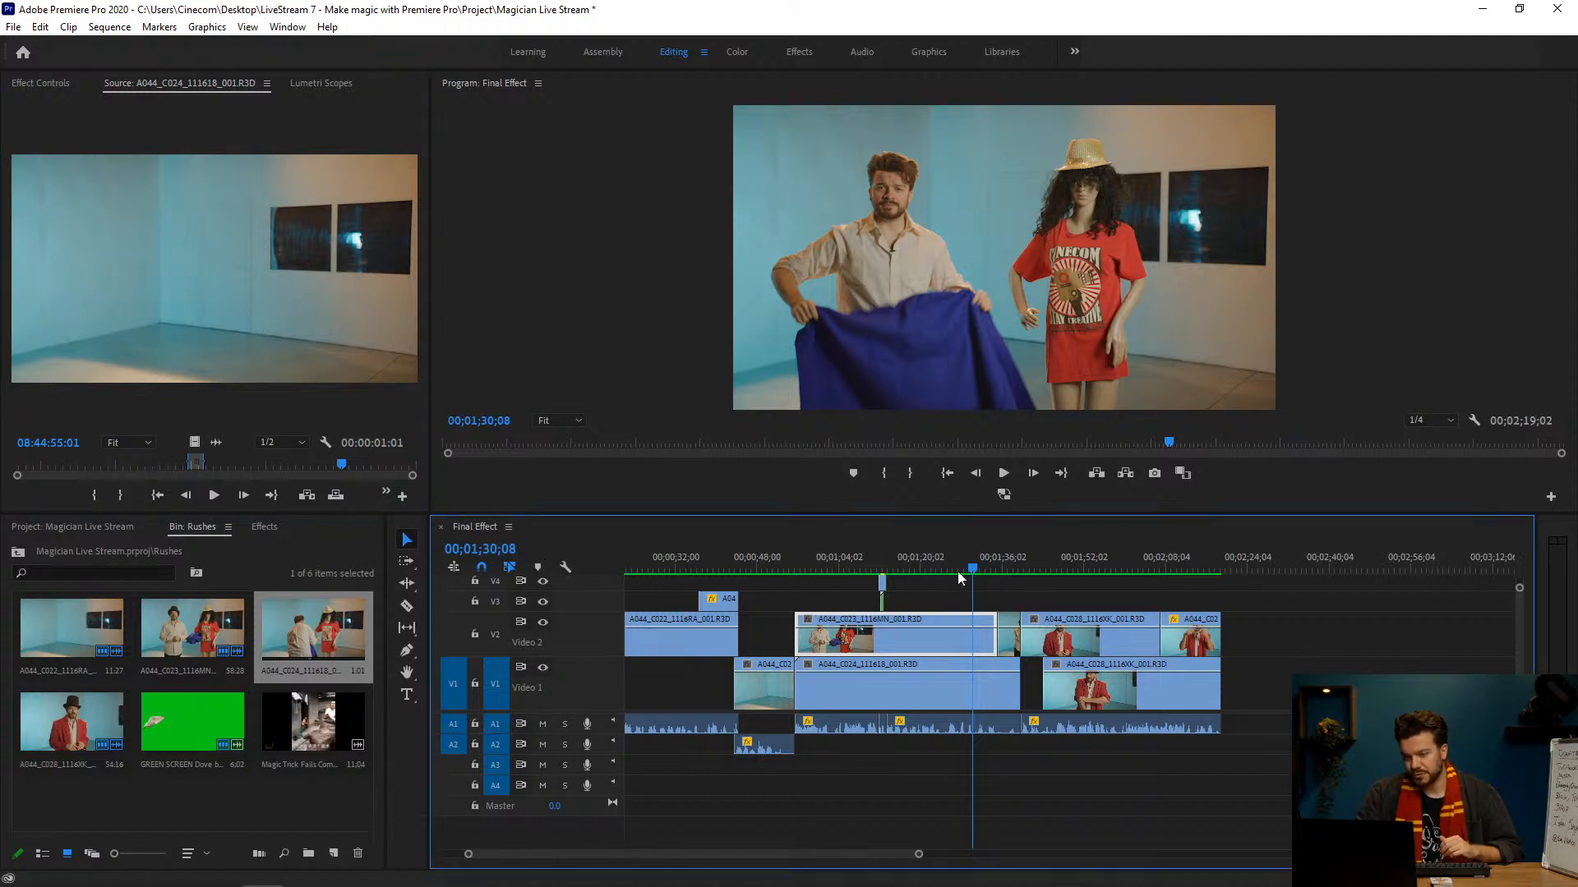
{"action": "left_click", "coordinate": [982, 562]}
{"action": "left_click_drag", "start_coordinate": [984, 561], "coordinate": [998, 560]}
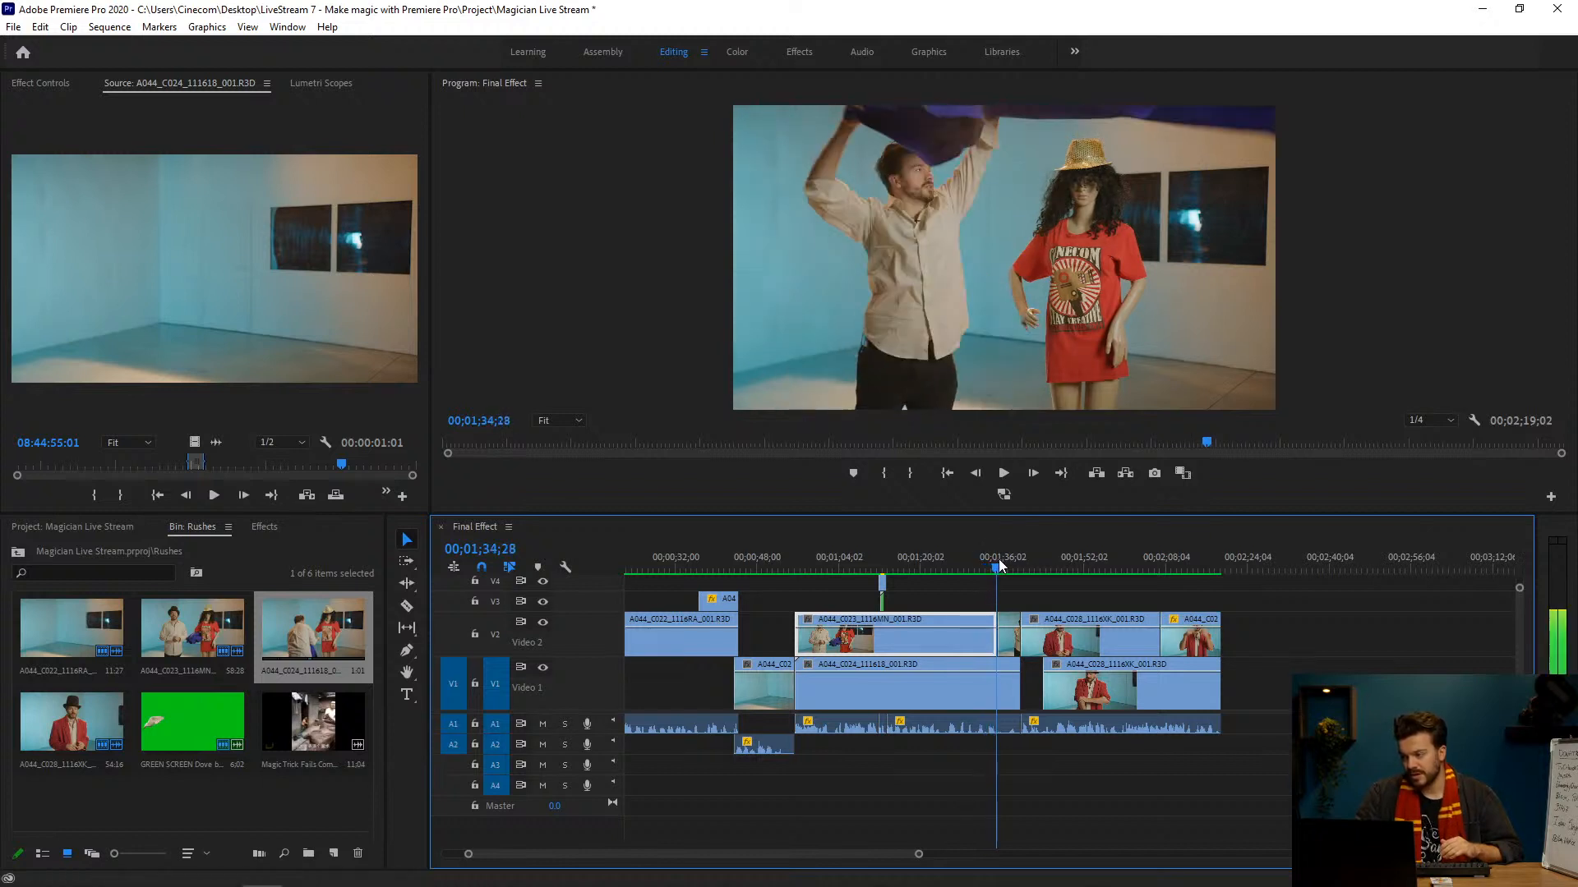
{"action": "left_click", "coordinate": [1009, 635]}
{"action": "left_click", "coordinate": [999, 562]}
{"action": "left_click", "coordinate": [999, 559]}
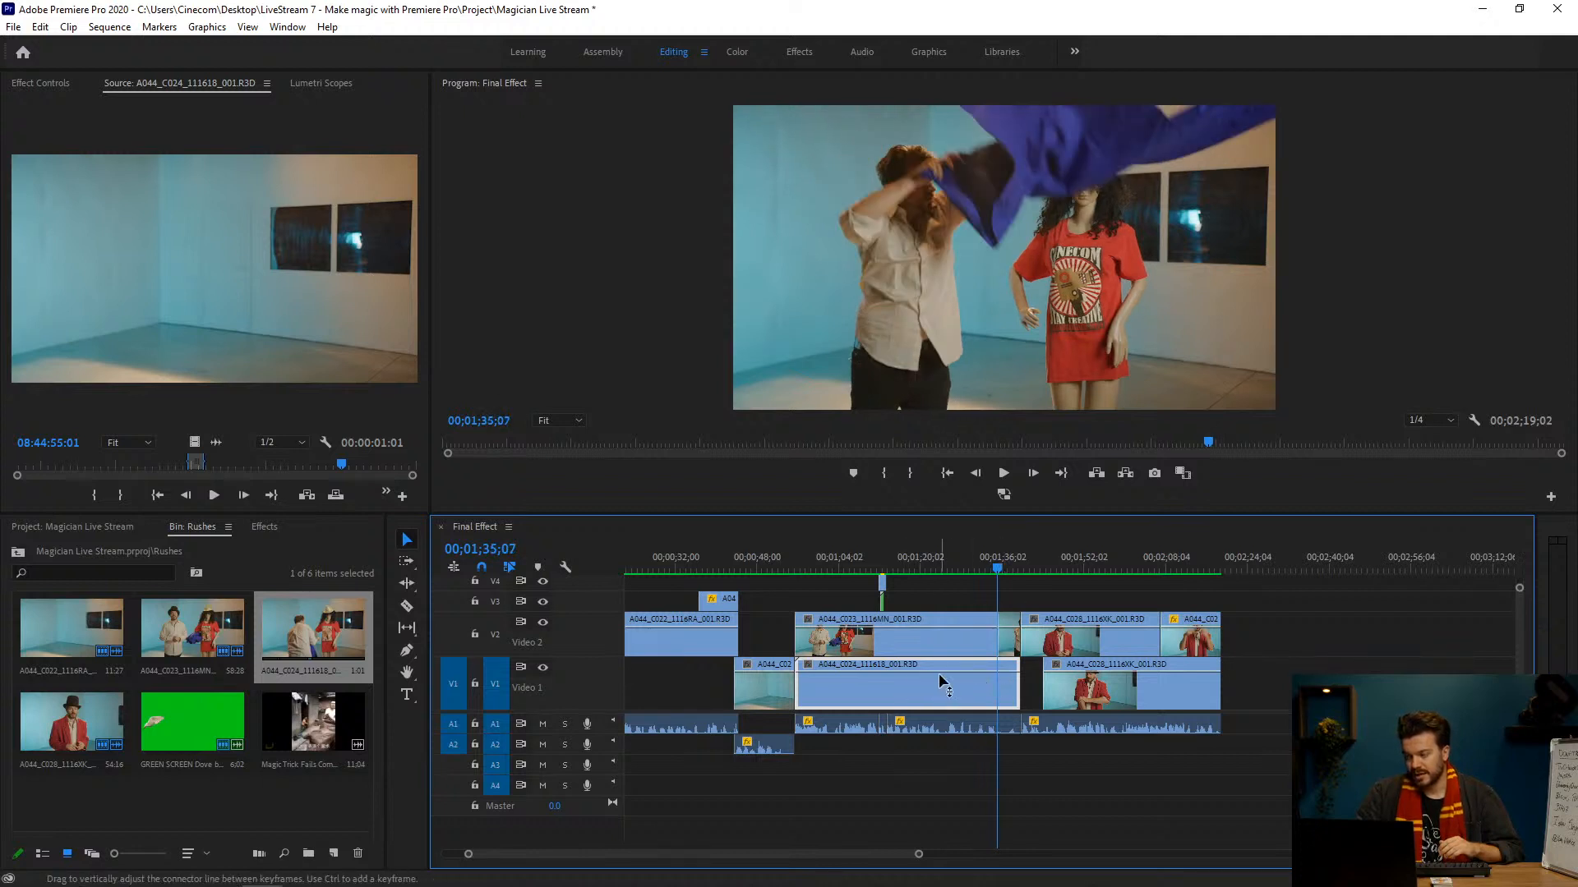
{"action": "left_click", "coordinate": [1000, 568]}
{"action": "left_click", "coordinate": [1008, 634]}
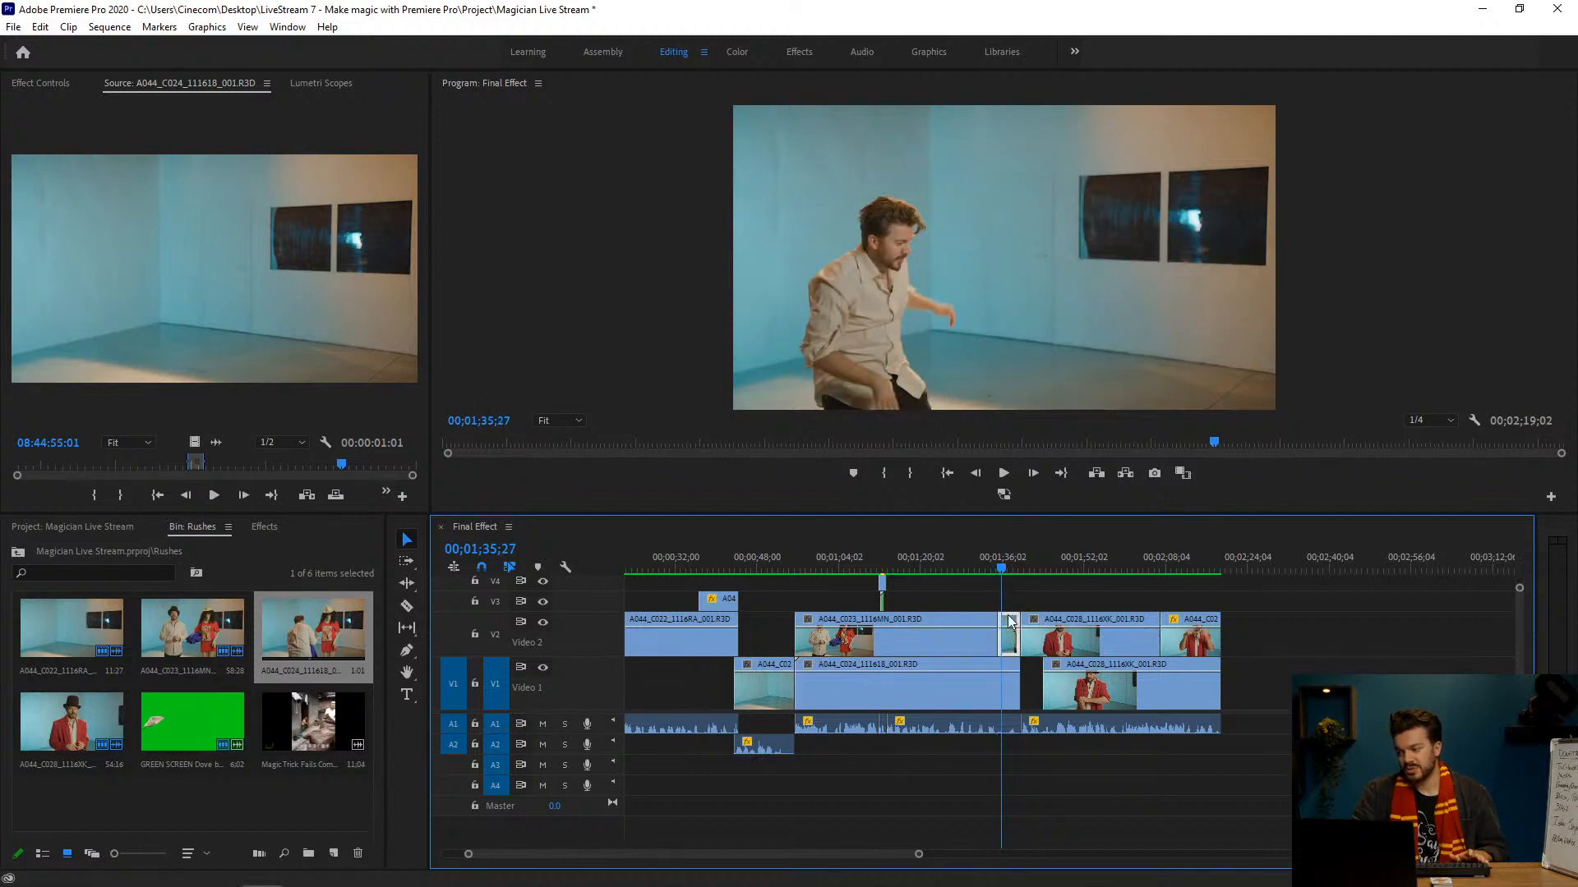
Step: Display Mask (1) of the short V2 clip and go back to the falling cloth at 00;01;35;17
{"action": "left_click", "coordinate": [59, 84]}
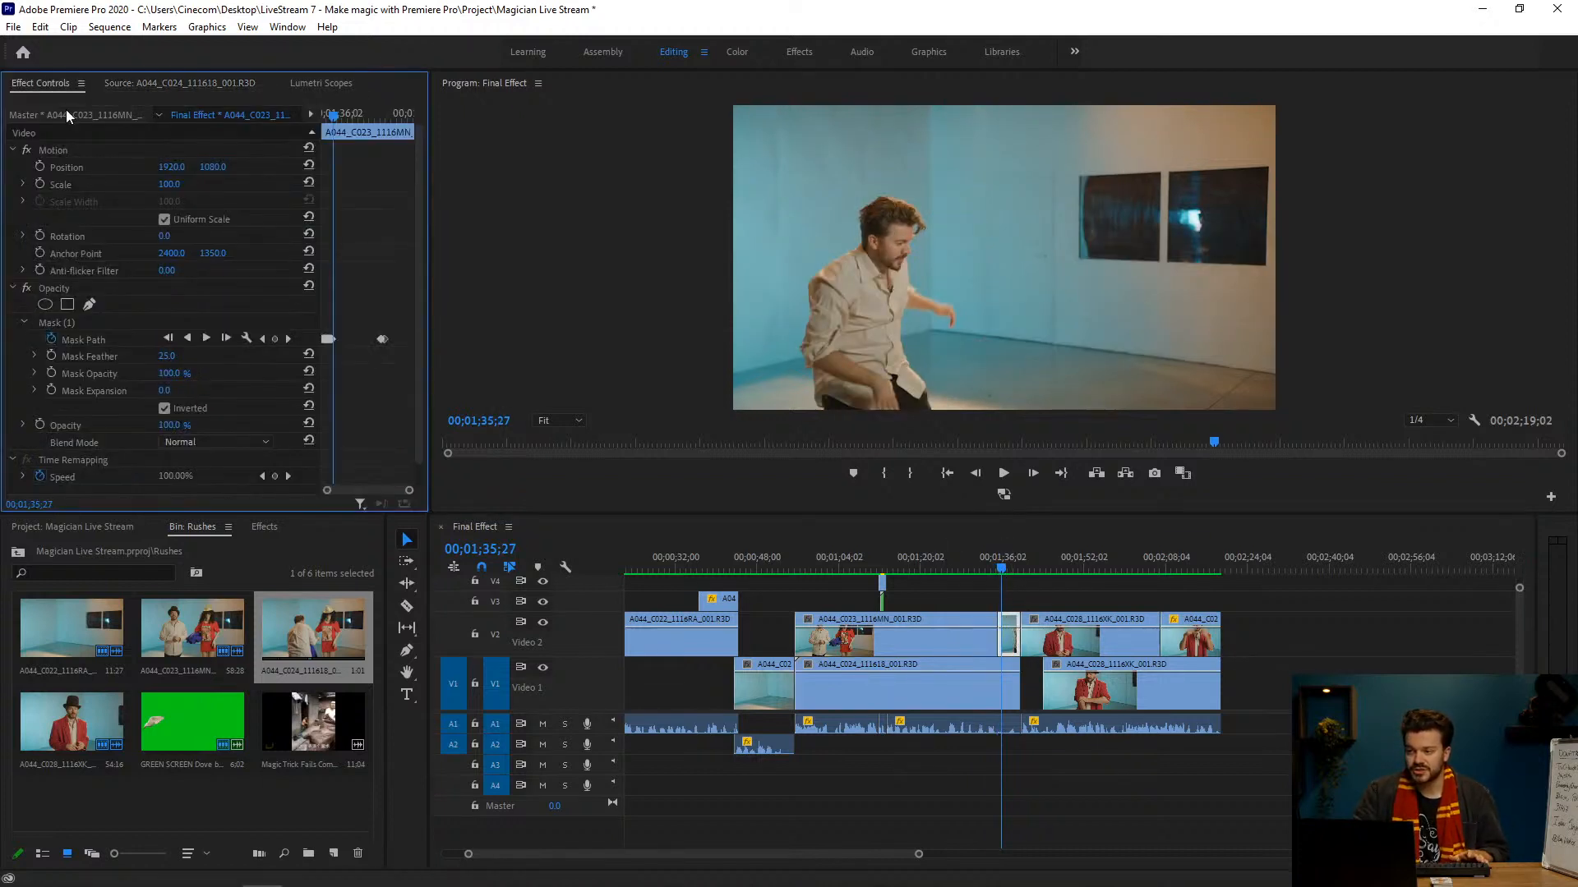
{"action": "left_click", "coordinate": [73, 323]}
{"action": "left_click", "coordinate": [1003, 563]}
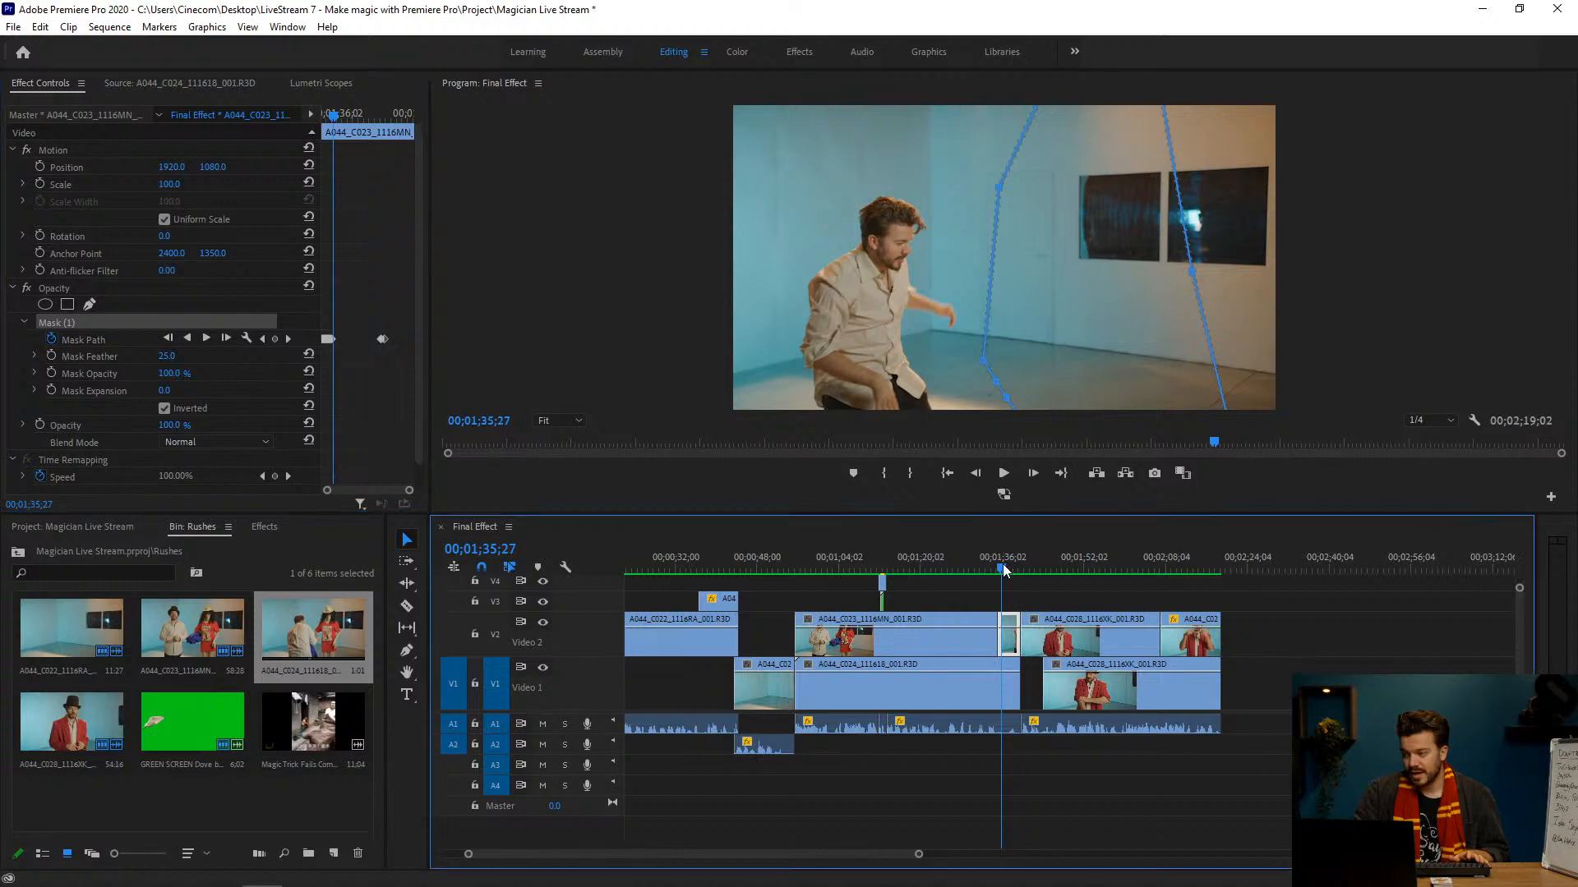
{"action": "left_click_drag", "start_coordinate": [1002, 564], "coordinate": [1001, 562]}
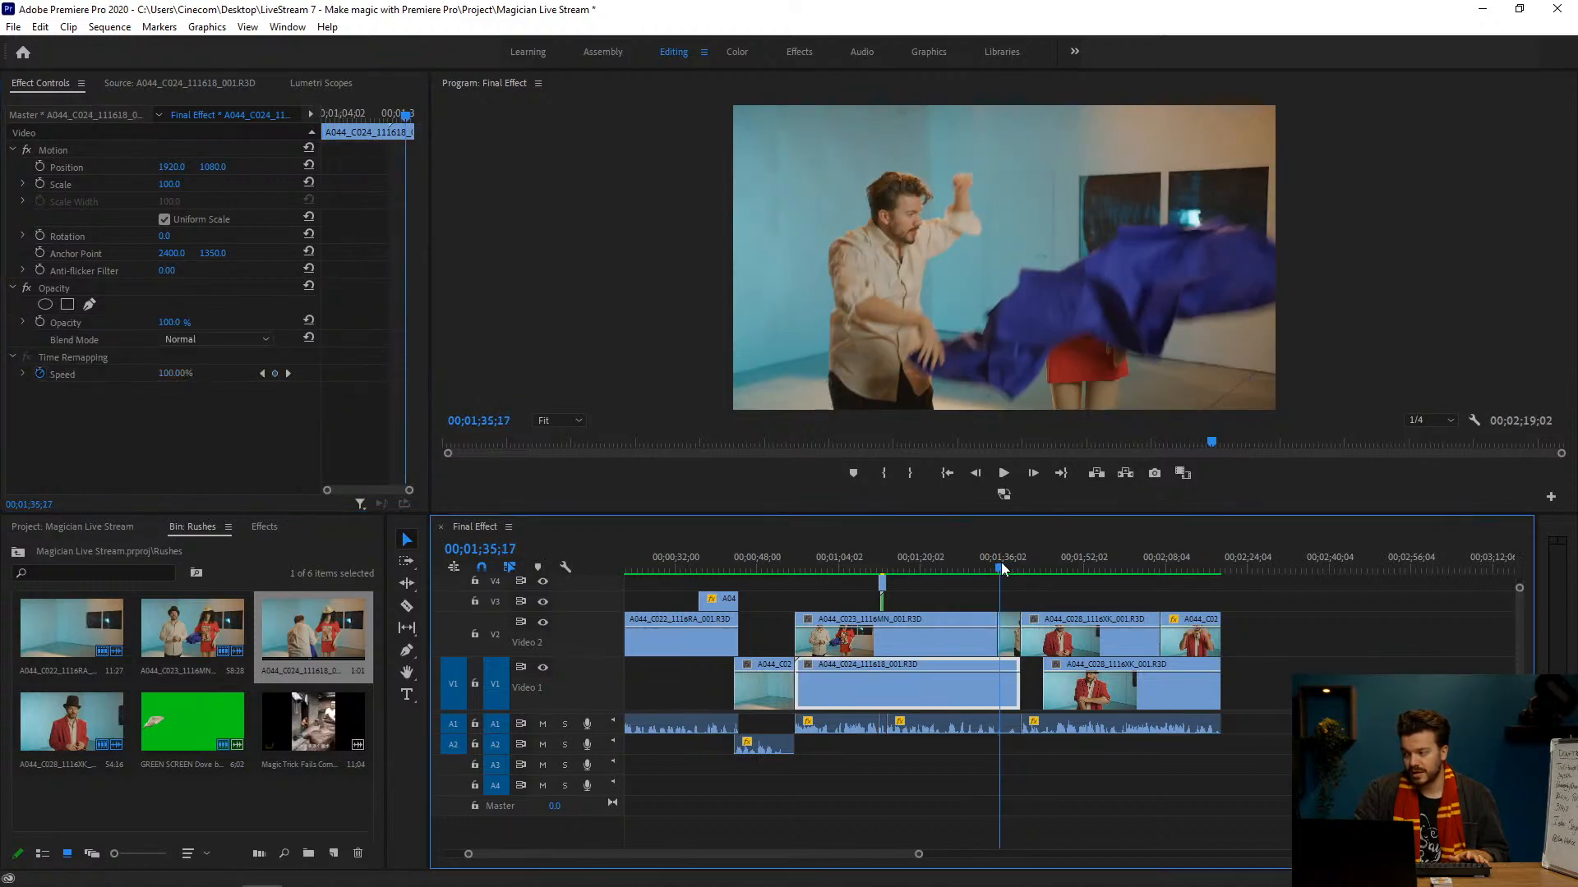
Step: Select the short V2 clip again and enlarge the view of its Mask Path keyframes
{"action": "left_click", "coordinate": [1021, 597]}
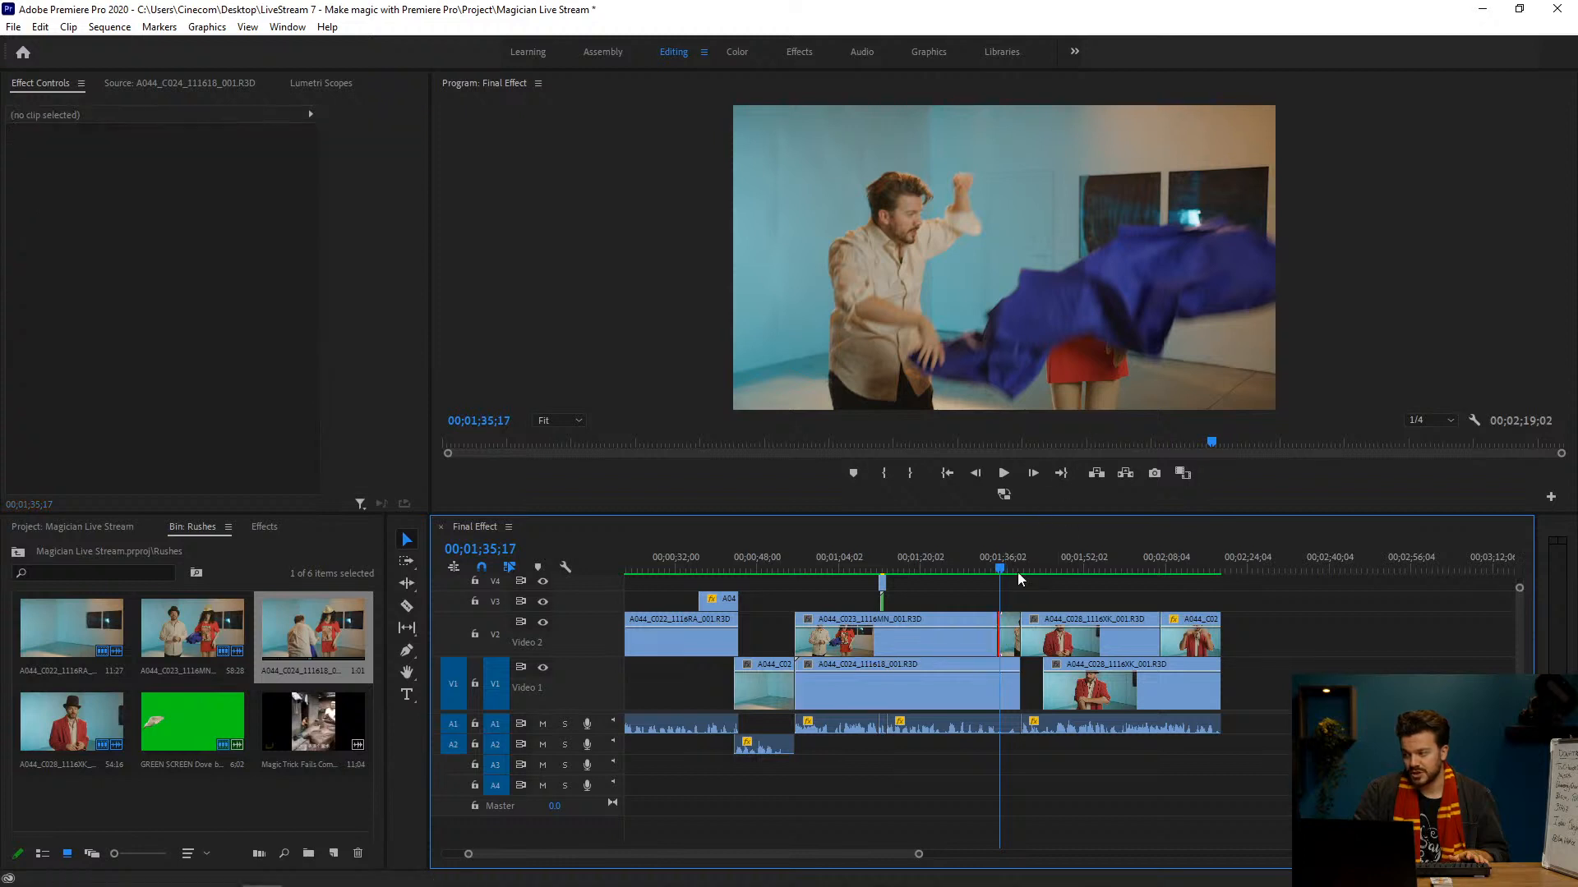
{"action": "left_click", "coordinate": [1009, 638]}
{"action": "left_click_drag", "start_coordinate": [410, 492], "coordinate": [367, 490]}
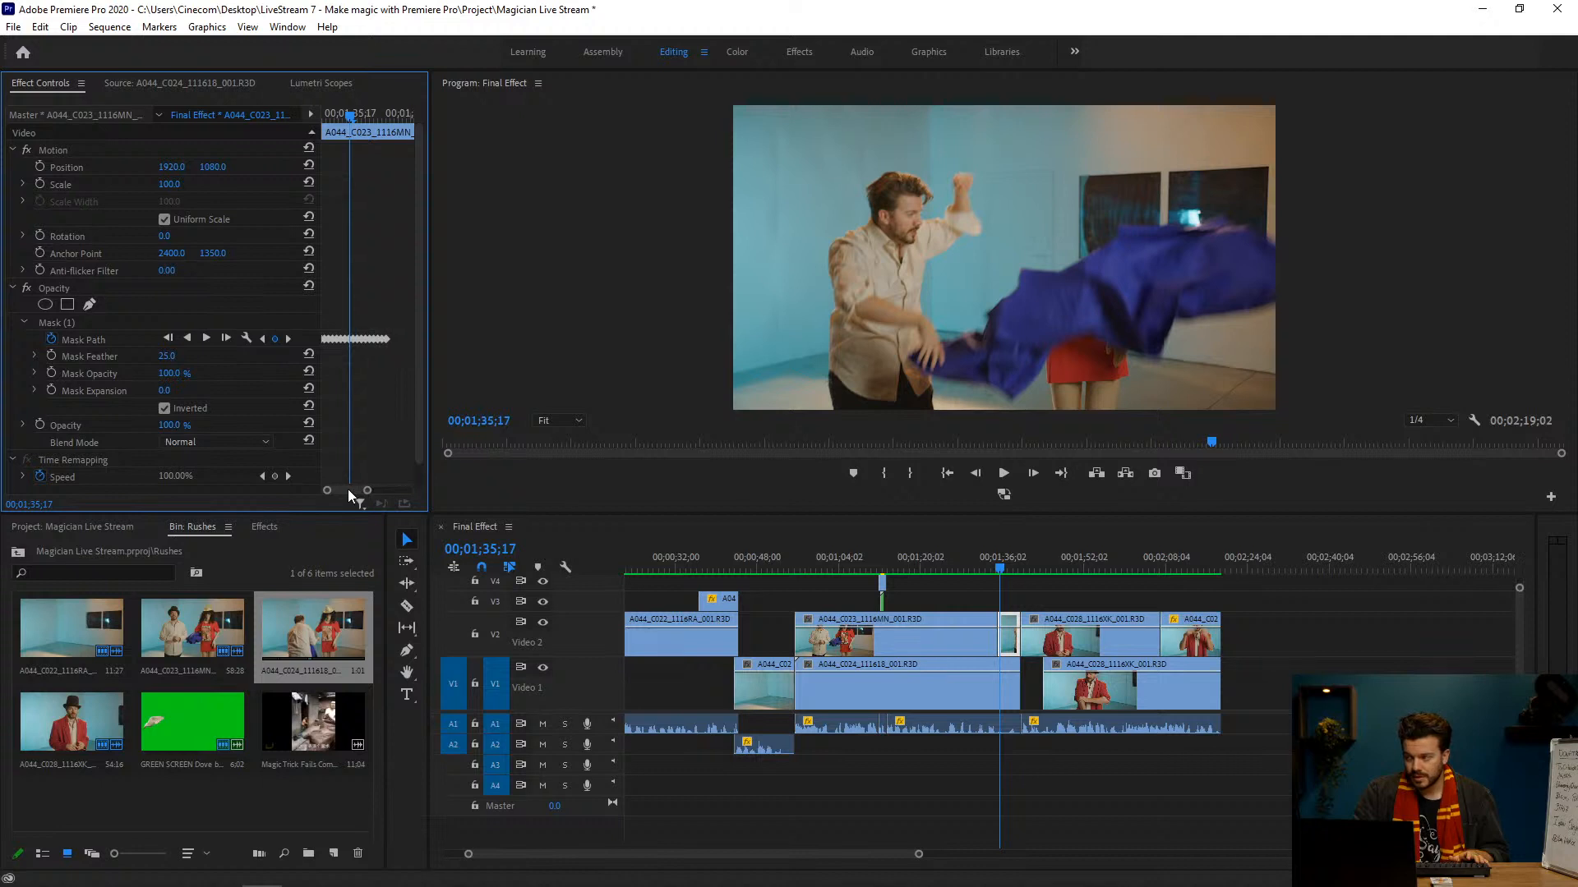
Step: Return to the start of the short masked V2 clip at 00;01;35;10 and select it
{"action": "key", "text": "Up"}
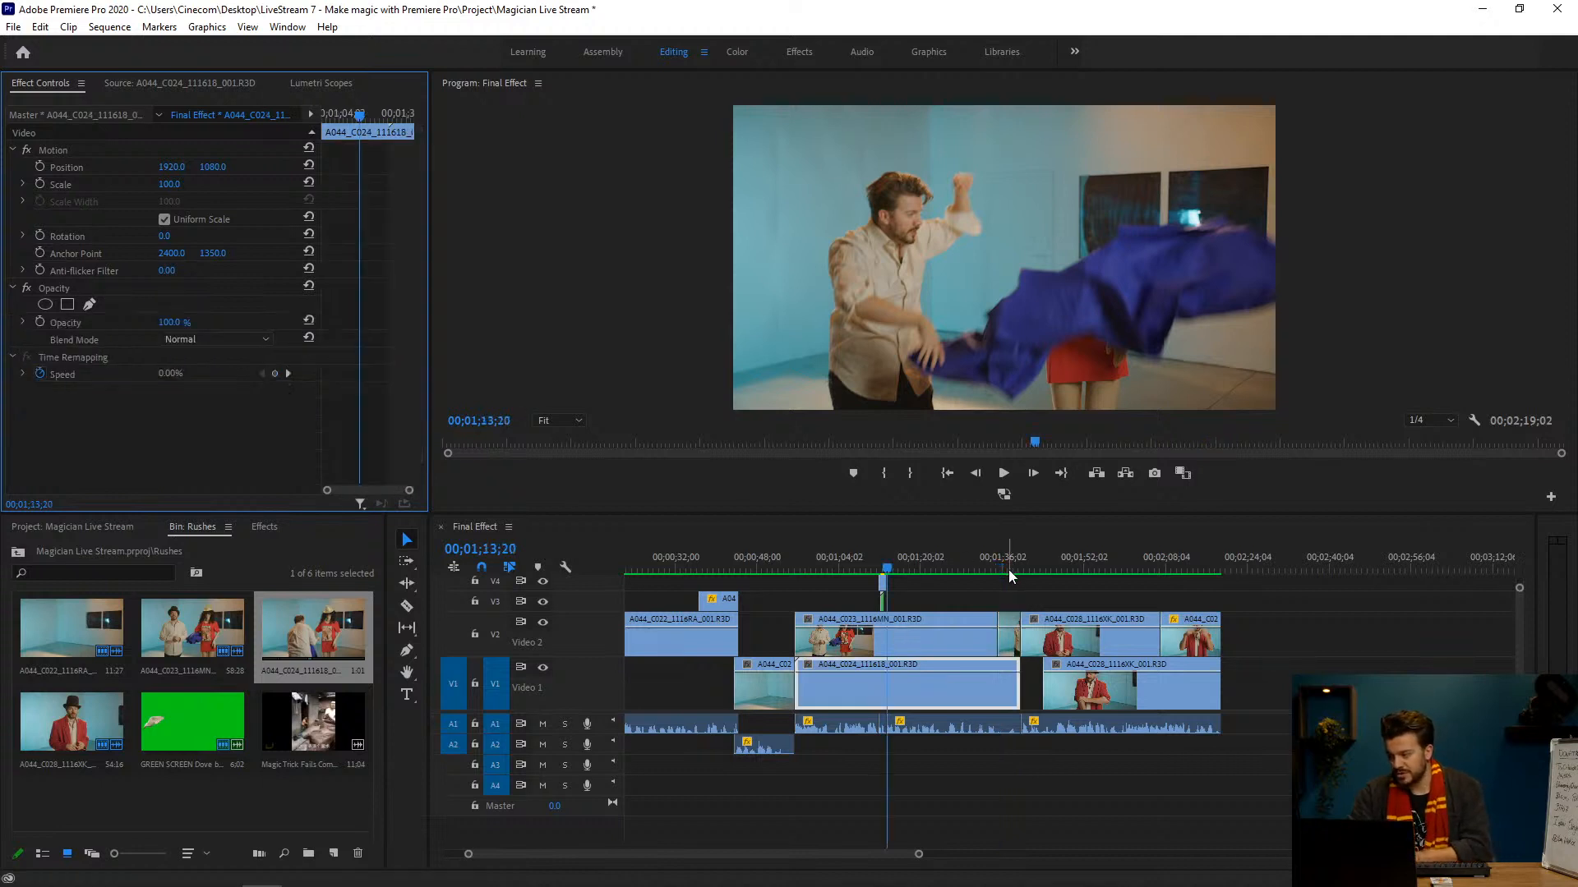
{"action": "left_click", "coordinate": [502, 627]}
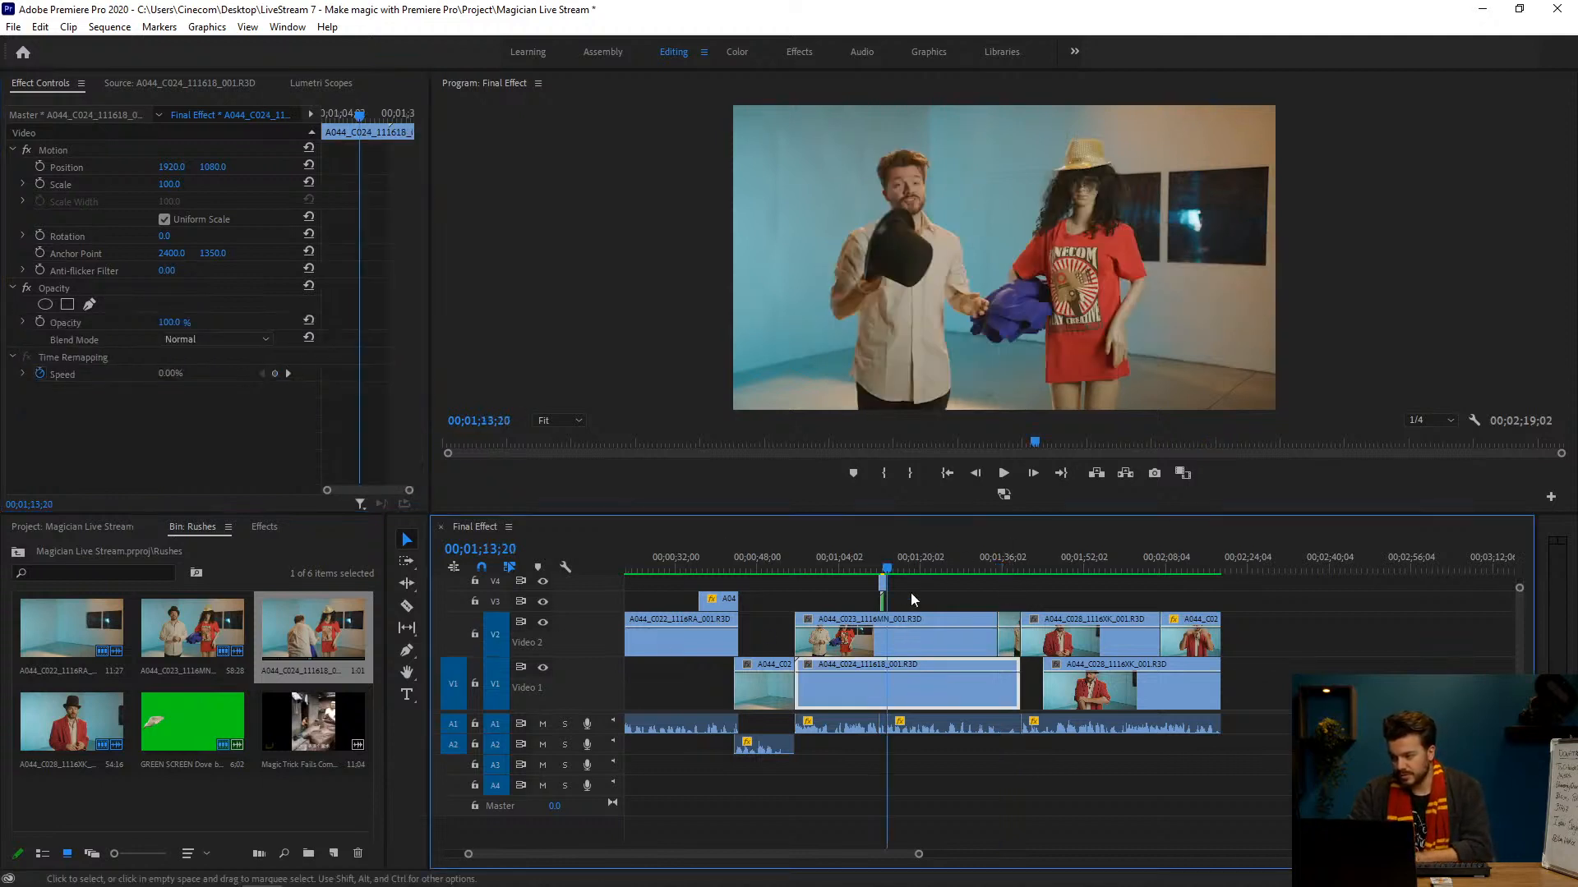
{"action": "left_click", "coordinate": [986, 562]}
{"action": "left_click", "coordinate": [1009, 638]}
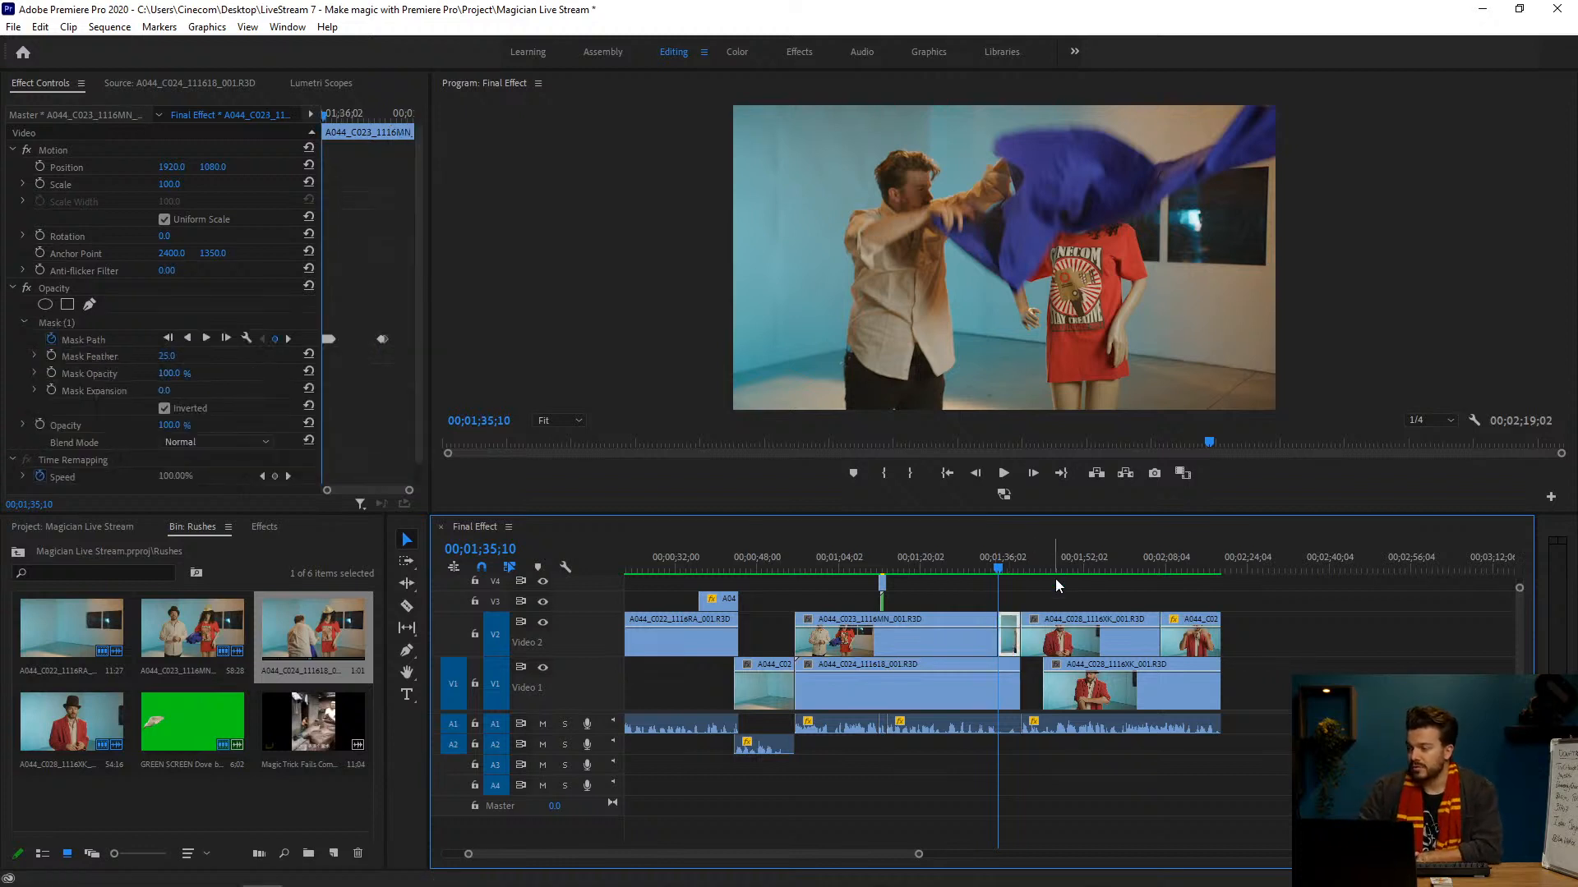
Step: Check the falling cloth against the background frame by frame from 00;01;35;10 to 00;01;35;19
{"action": "key", "text": "Right"}
{"action": "key", "text": "Right"}
{"action": "key", "text": "Right"}
{"action": "key", "text": "Right"}
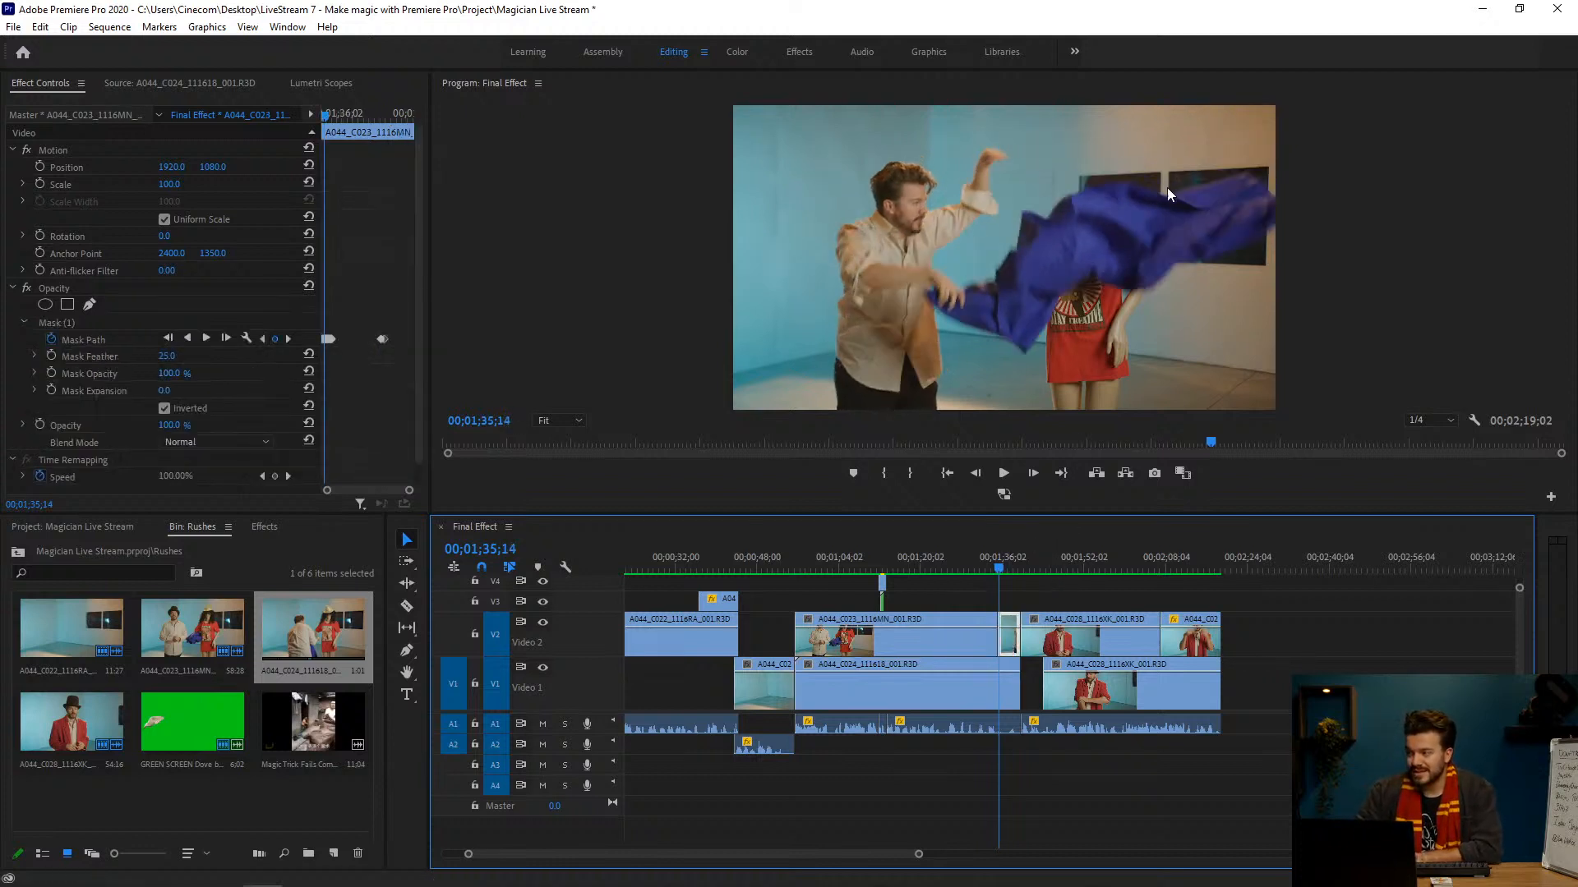
{"action": "key", "text": "Right"}
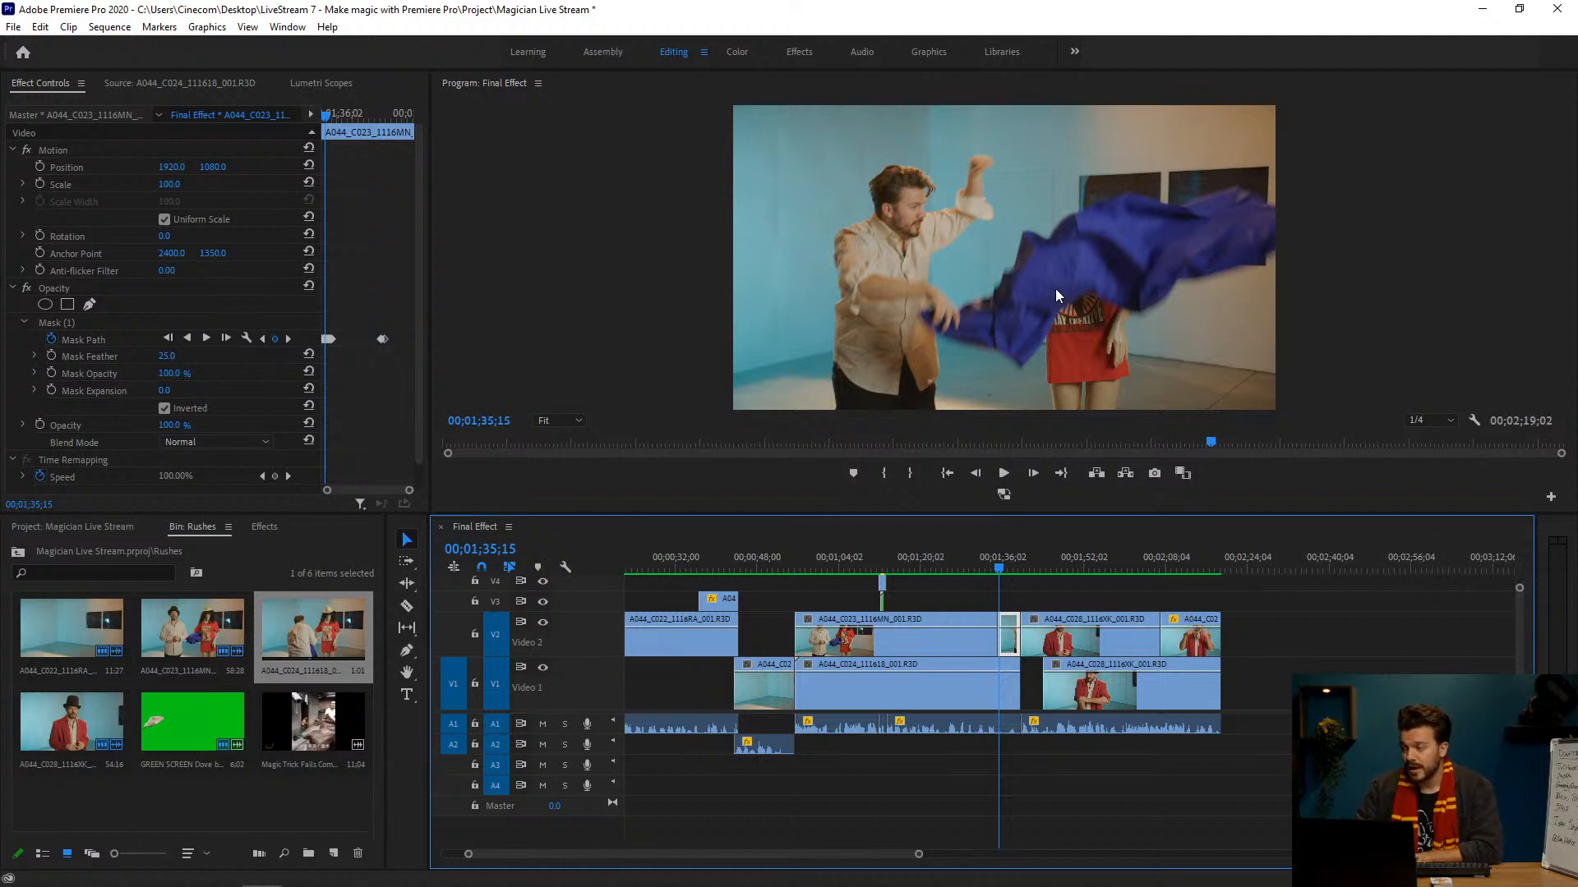
{"action": "key", "text": "Right"}
{"action": "key", "text": "Right"}
{"action": "key", "text": "Right"}
{"action": "key", "text": "Right"}
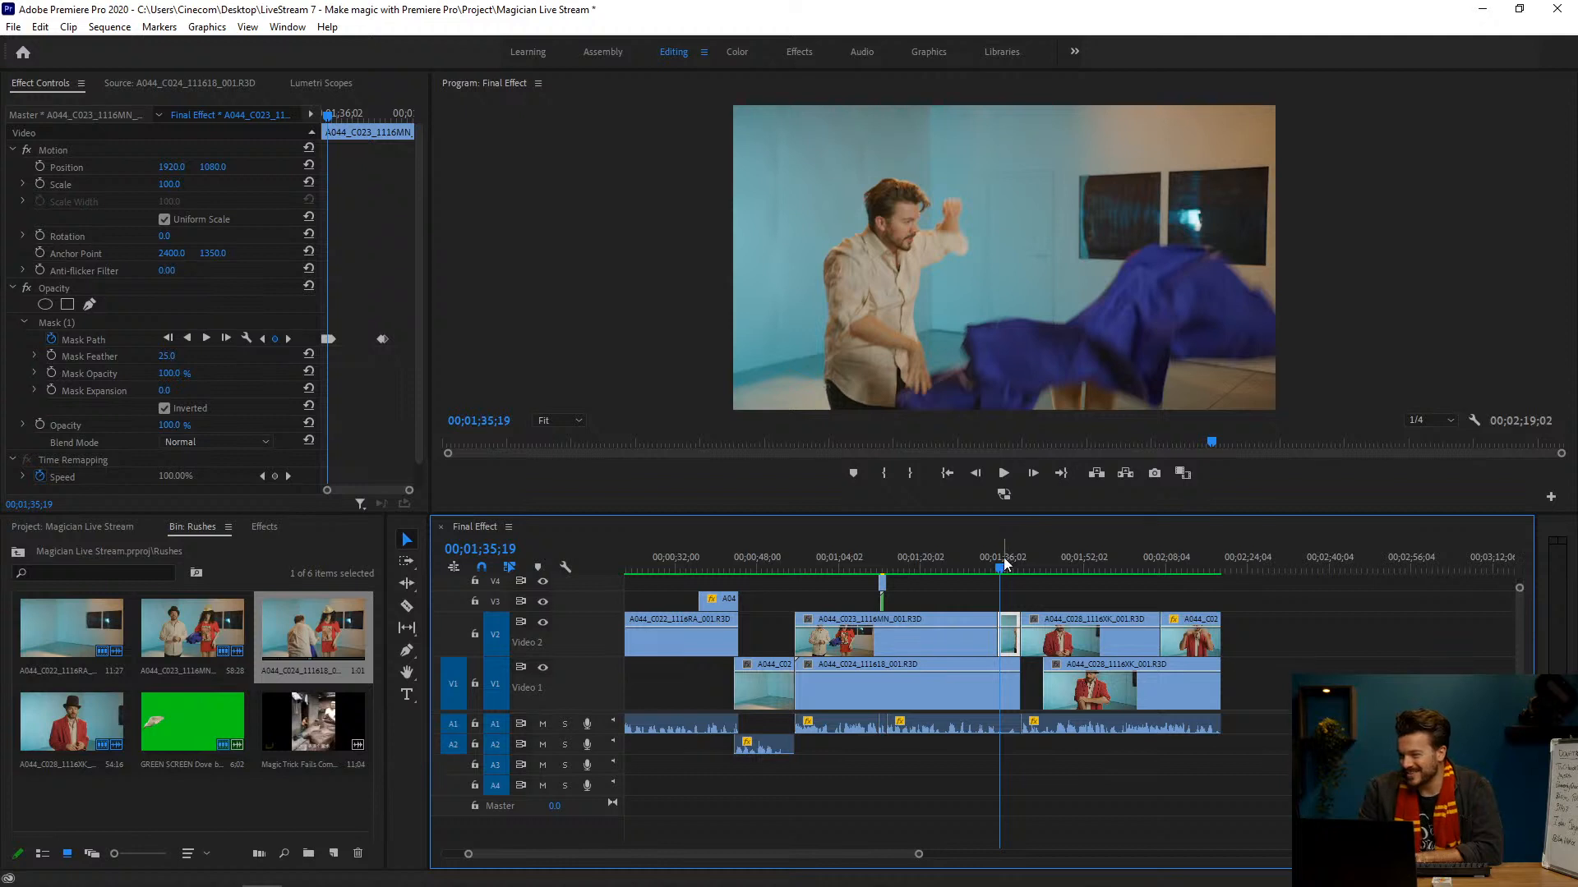
Step: Display Mask (1) from 00;01;35;10 and follow its path along the cloth's upper edge frame by frame to 00;01;35;18
{"action": "key", "text": "Left"}
{"action": "key", "text": "Left"}
{"action": "key", "text": "Left"}
{"action": "key", "text": "Left"}
{"action": "key", "text": "Left"}
{"action": "key", "text": "Left"}
{"action": "key", "text": "Left"}
{"action": "key", "text": "Left"}
{"action": "key", "text": "Left"}
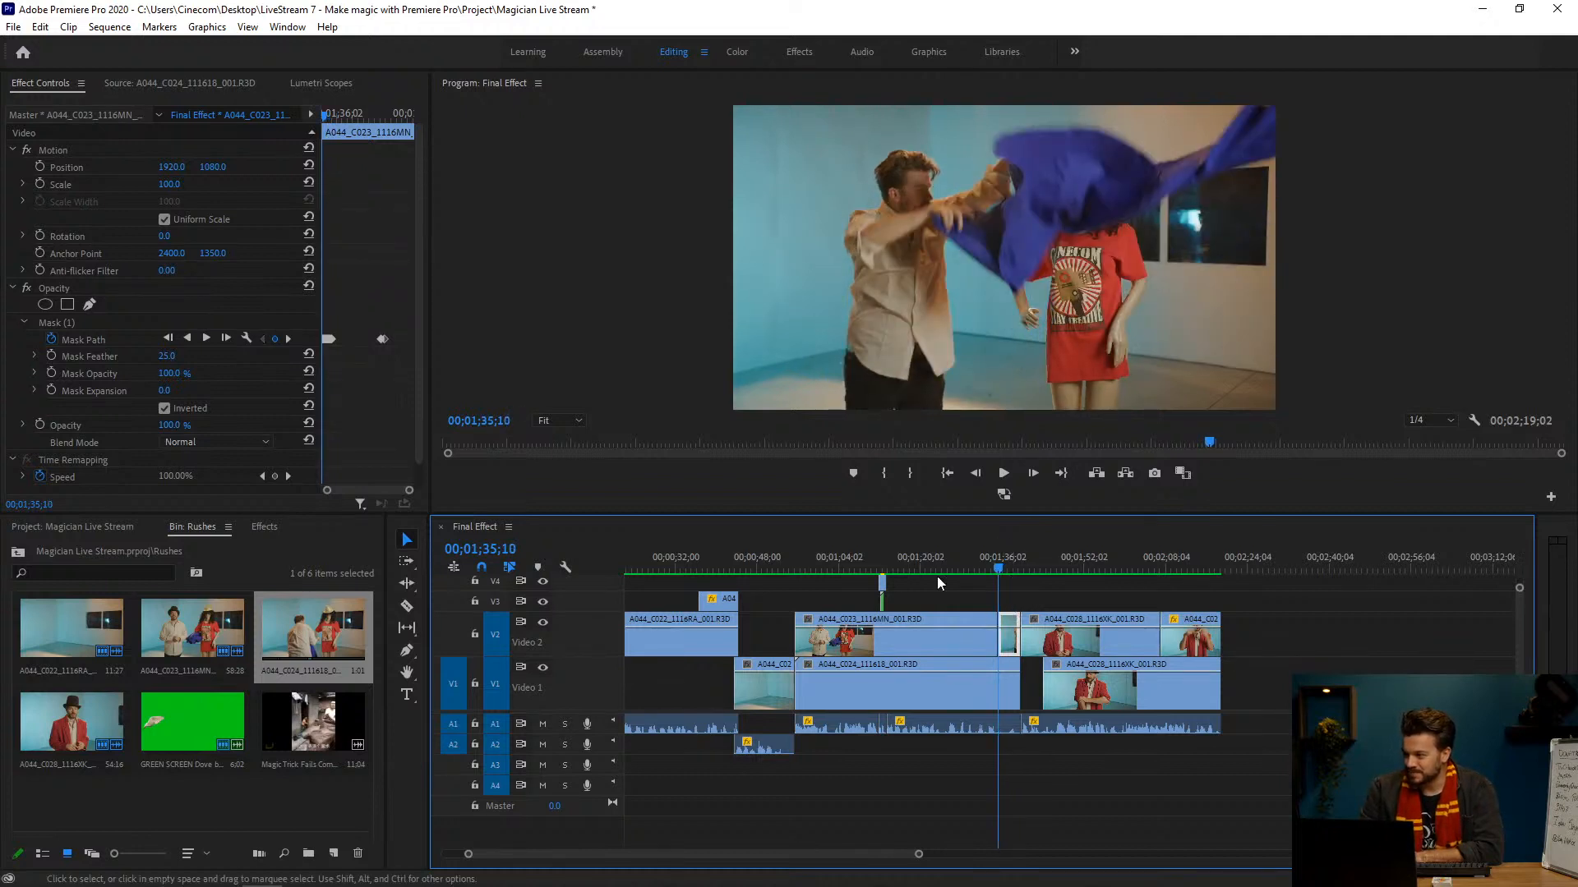
{"action": "left_click", "coordinate": [105, 325]}
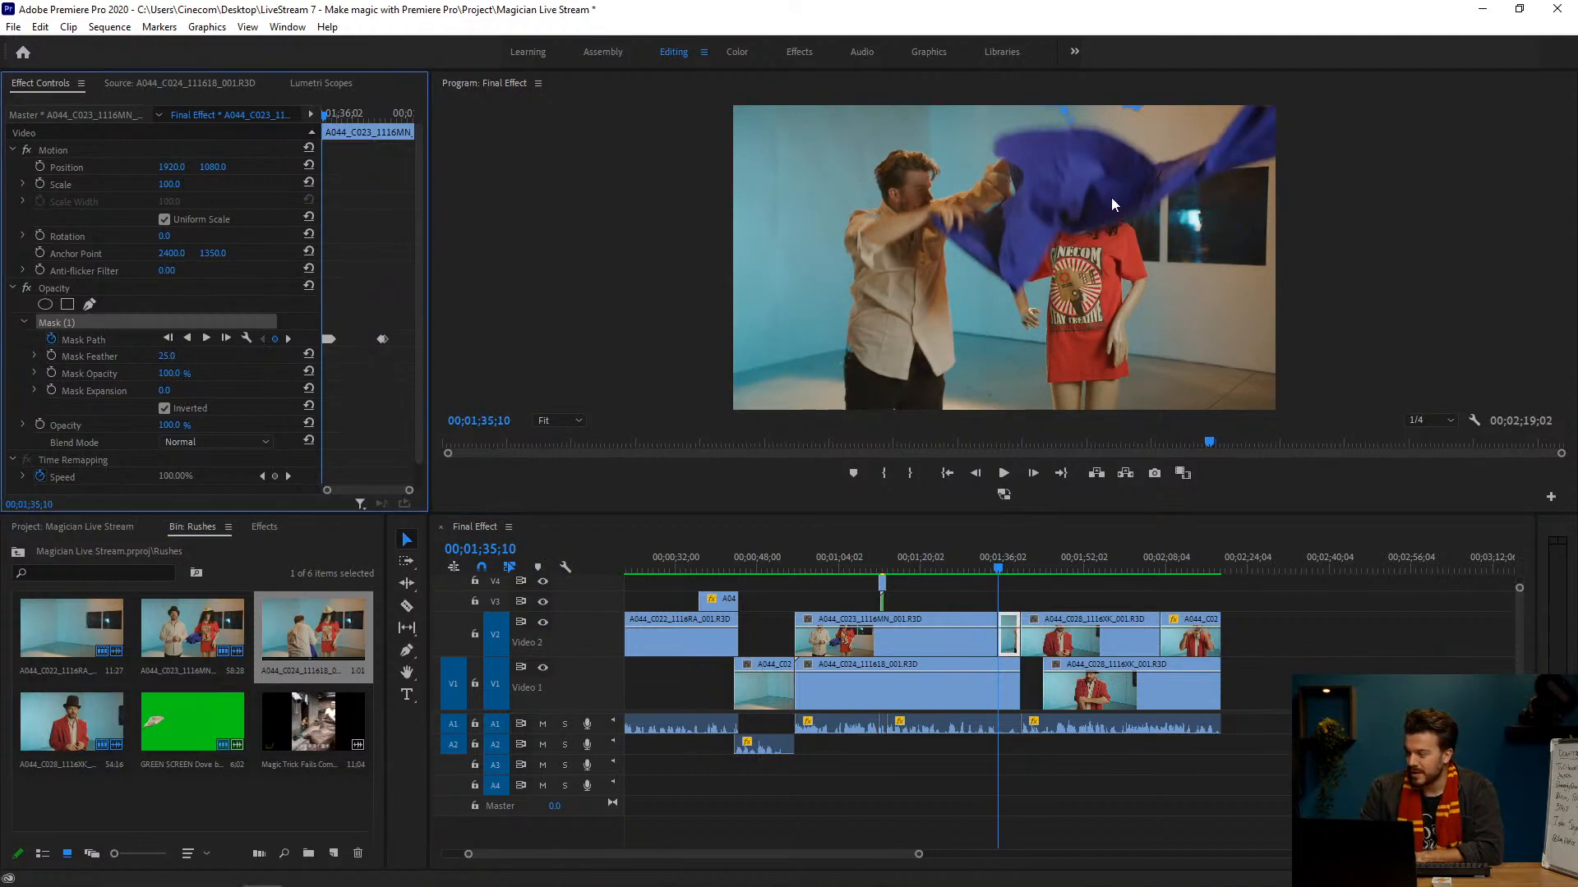
{"action": "key", "text": "Right"}
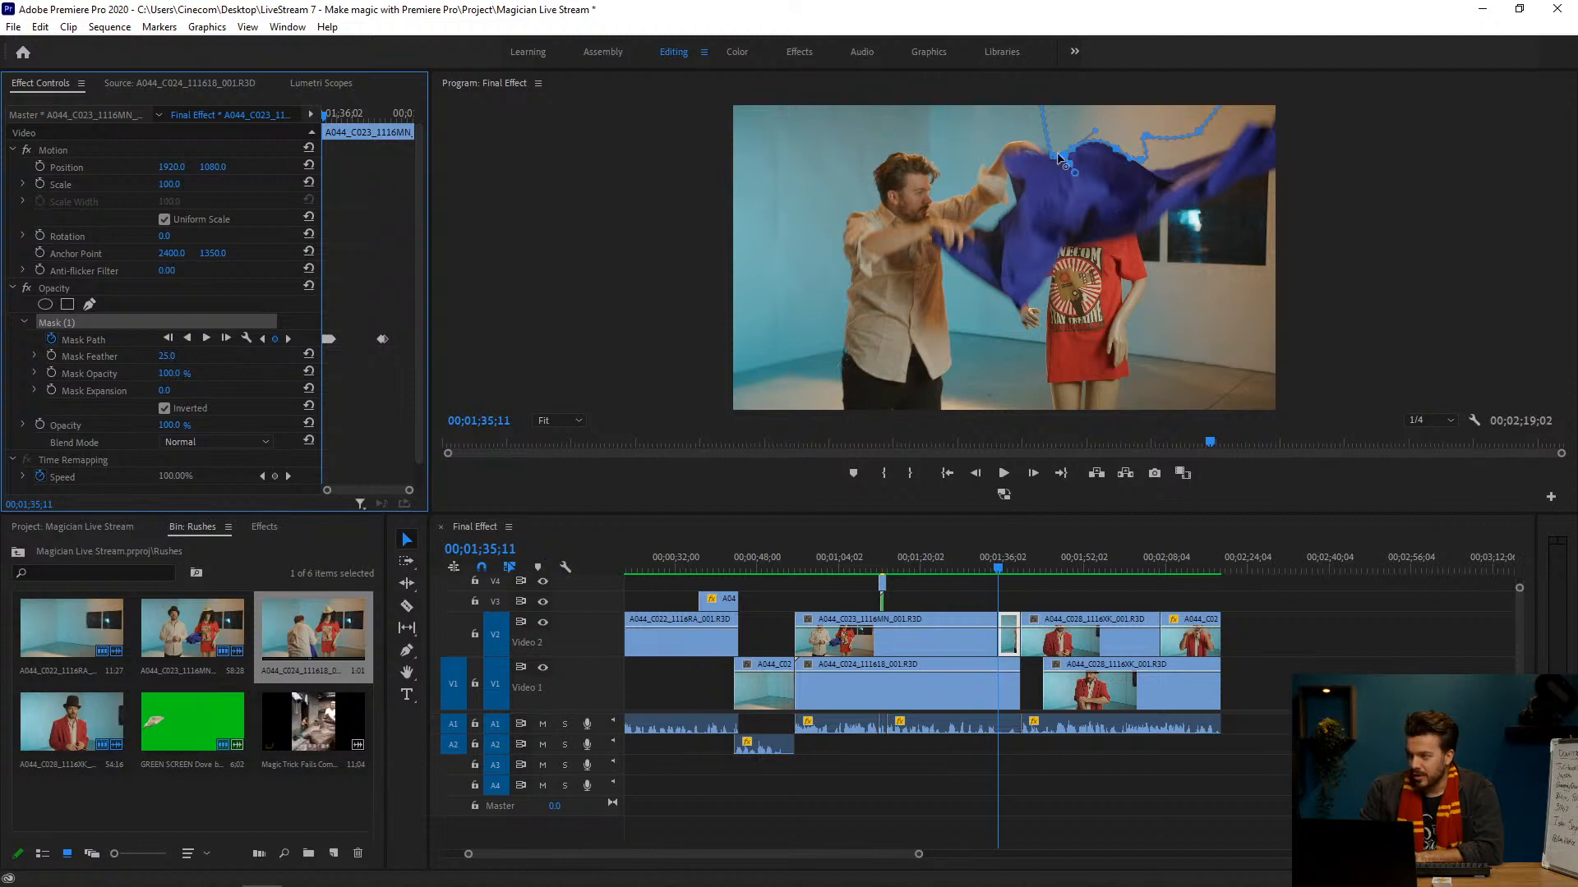
{"action": "key", "text": "Right"}
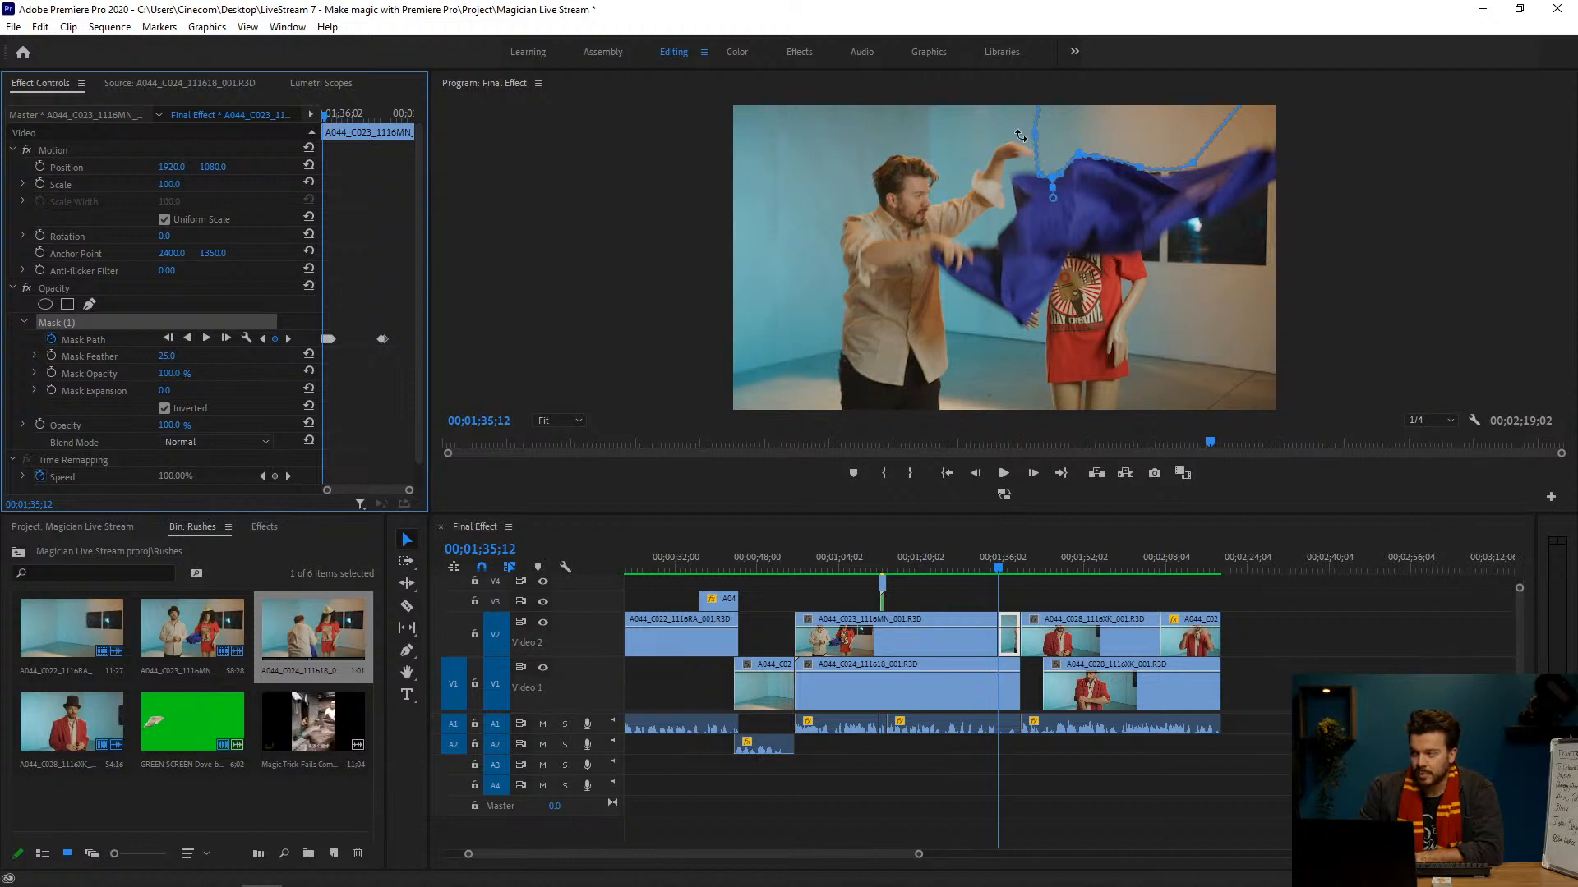
{"action": "key", "text": "Right"}
{"action": "key", "text": "Right"}
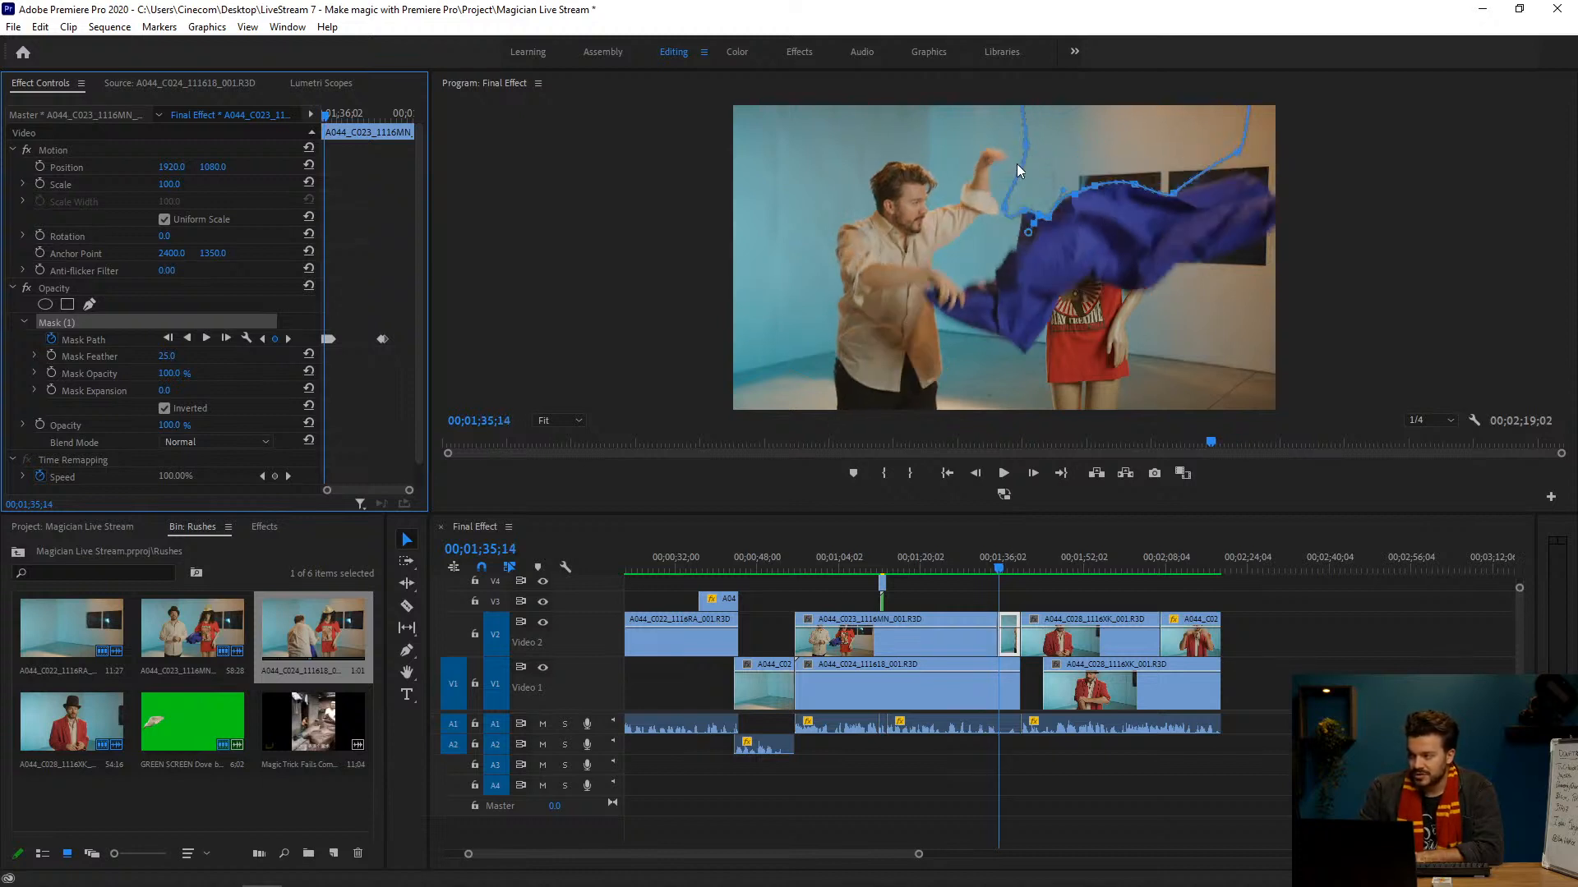
{"action": "key", "text": "Right"}
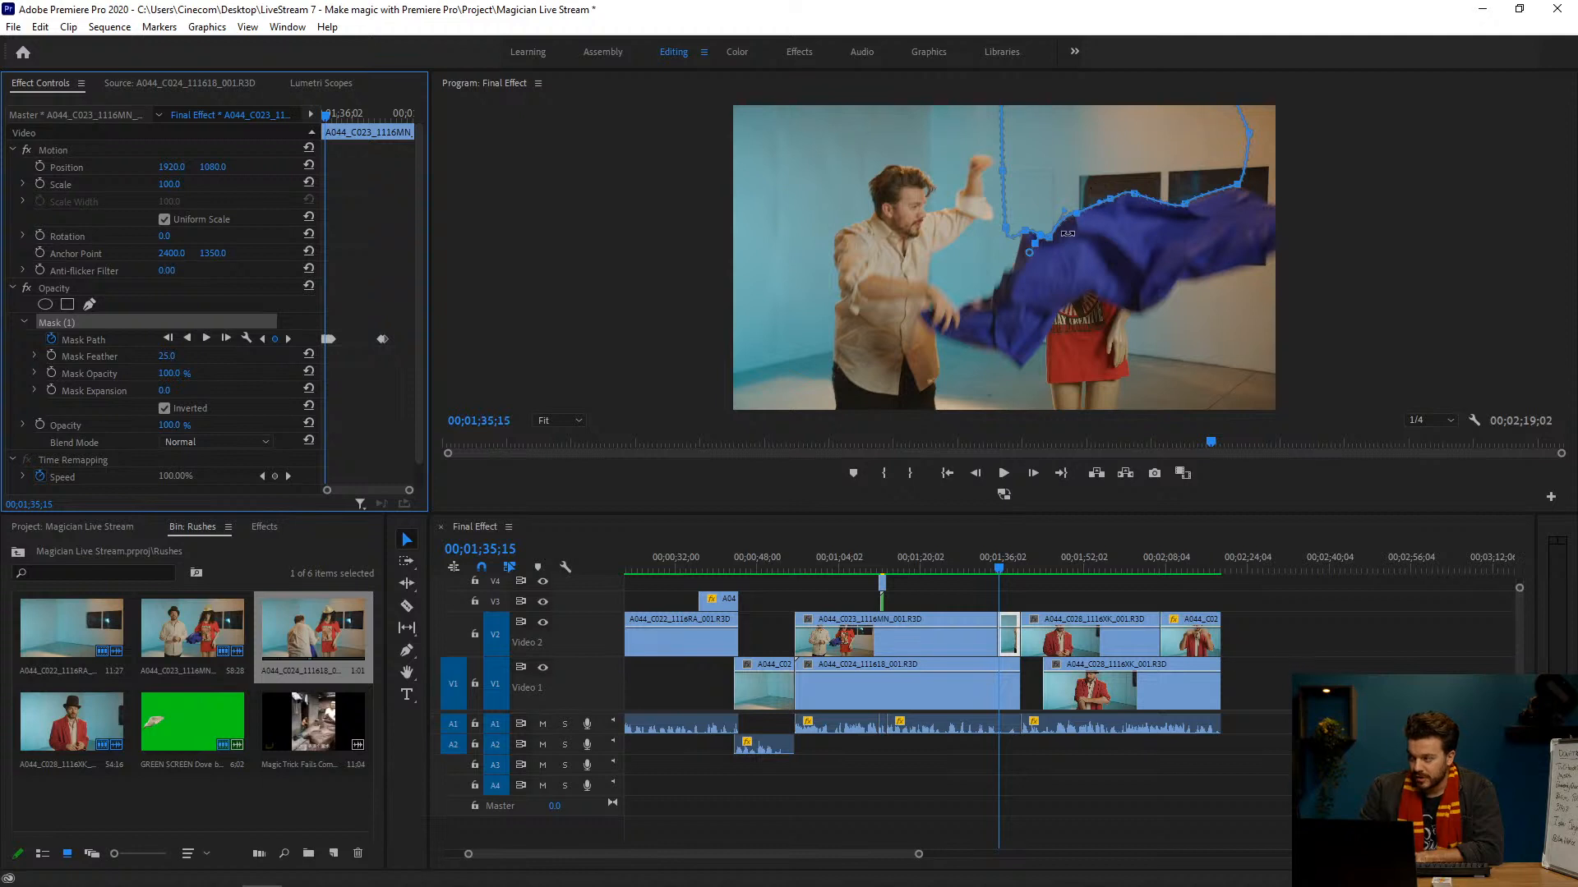
Step: Try moving Mask (1) off the falling cloth at 00;01;35;19 to expose the mannequin, and undo the move
{"action": "key", "text": "Right"}
{"action": "key", "text": "Right"}
{"action": "key", "text": "Right"}
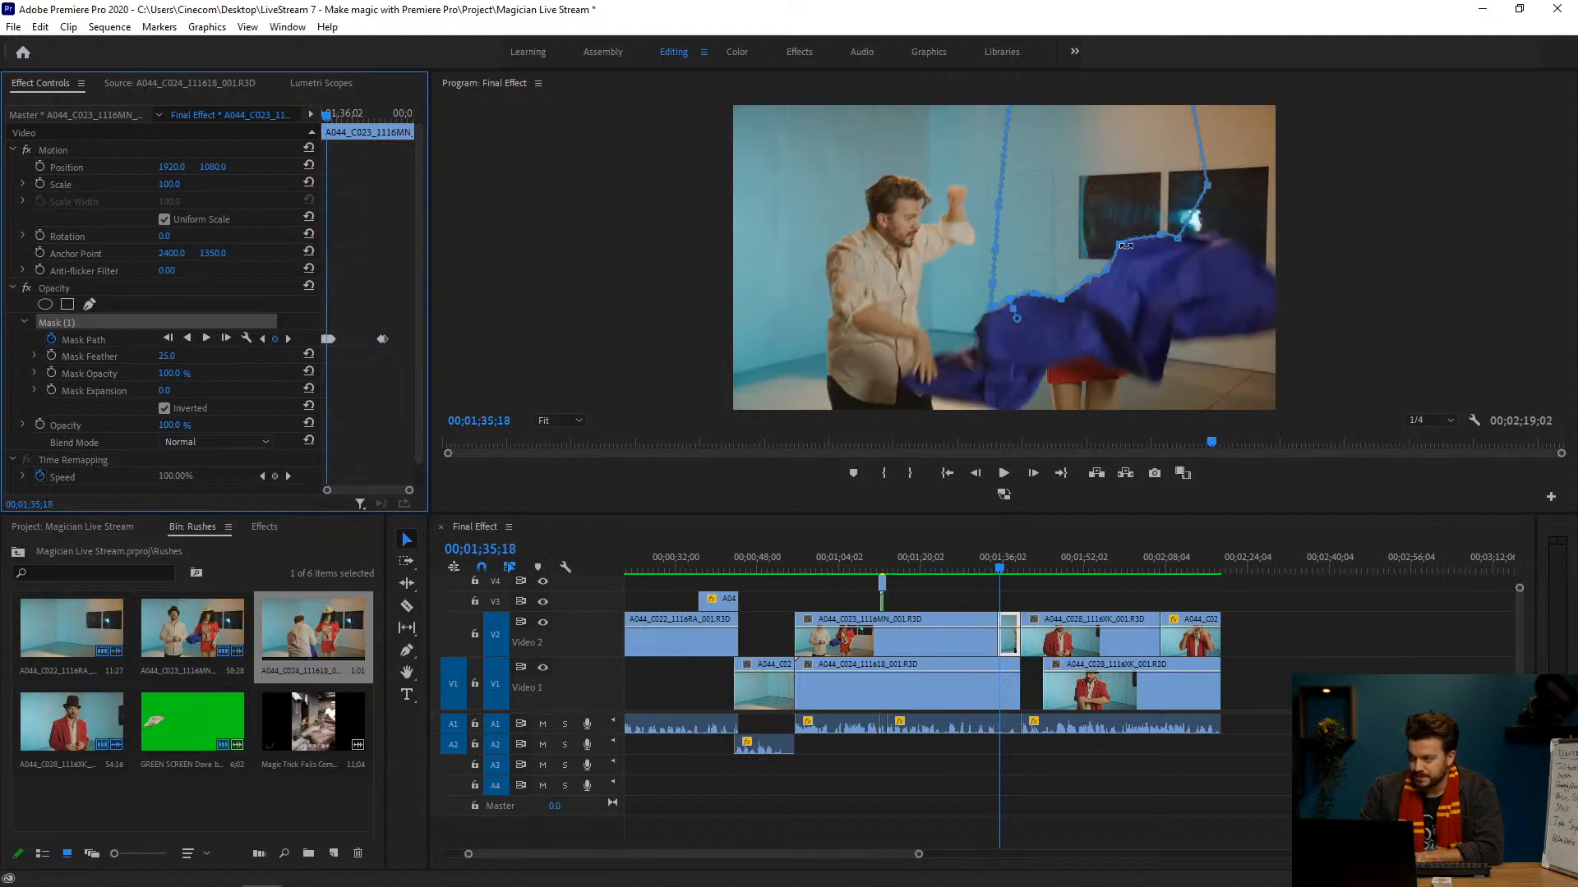
{"action": "key", "text": "Right"}
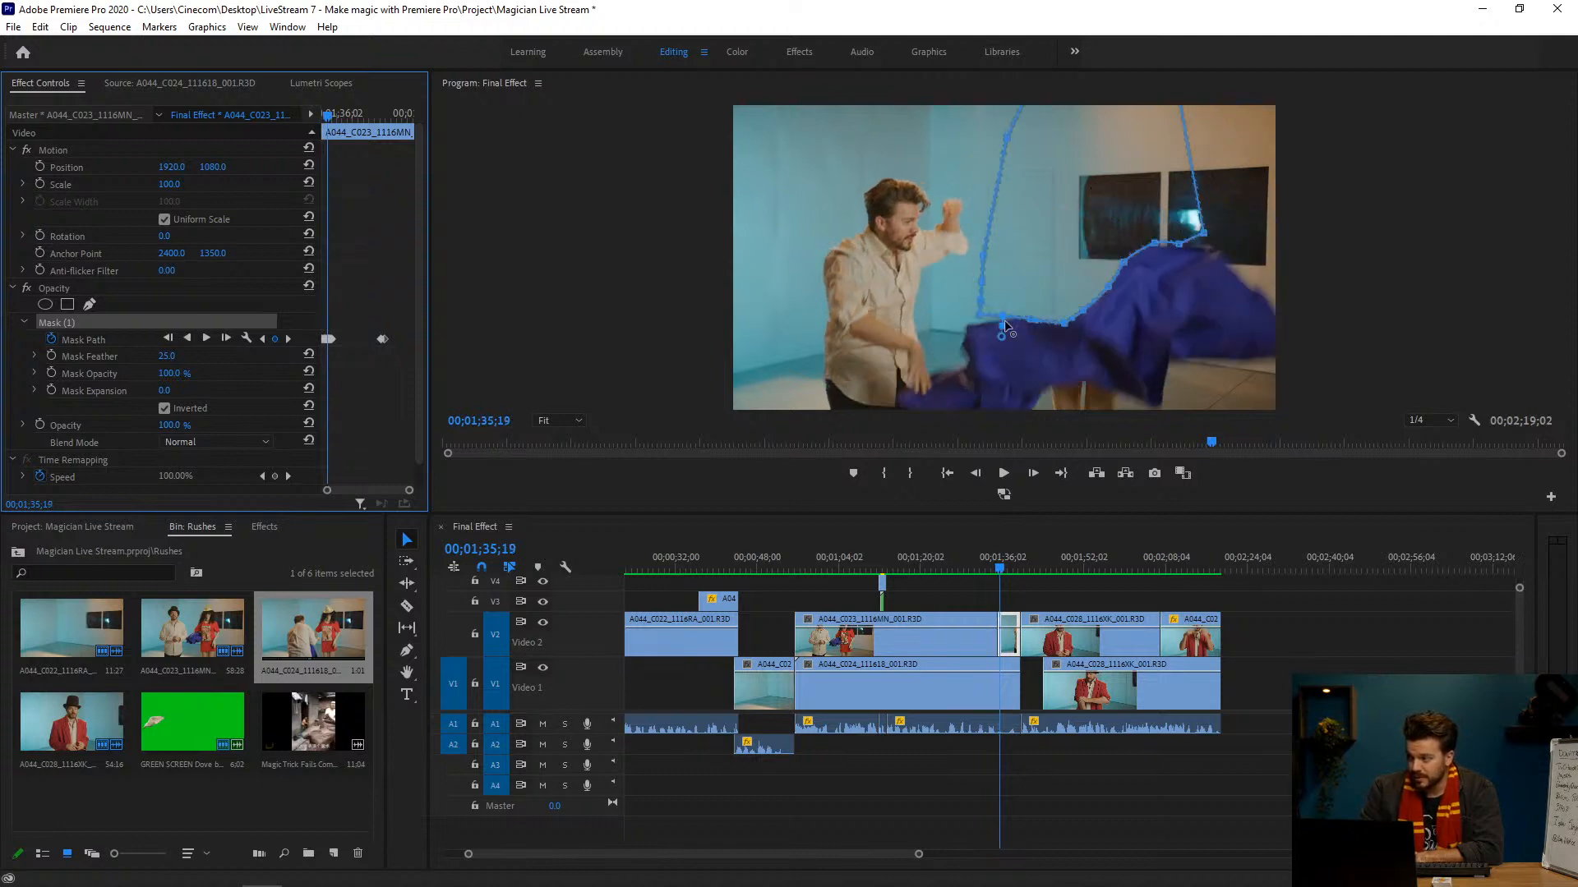
{"action": "left_click_drag", "start_coordinate": [978, 318], "coordinate": [1022, 309]}
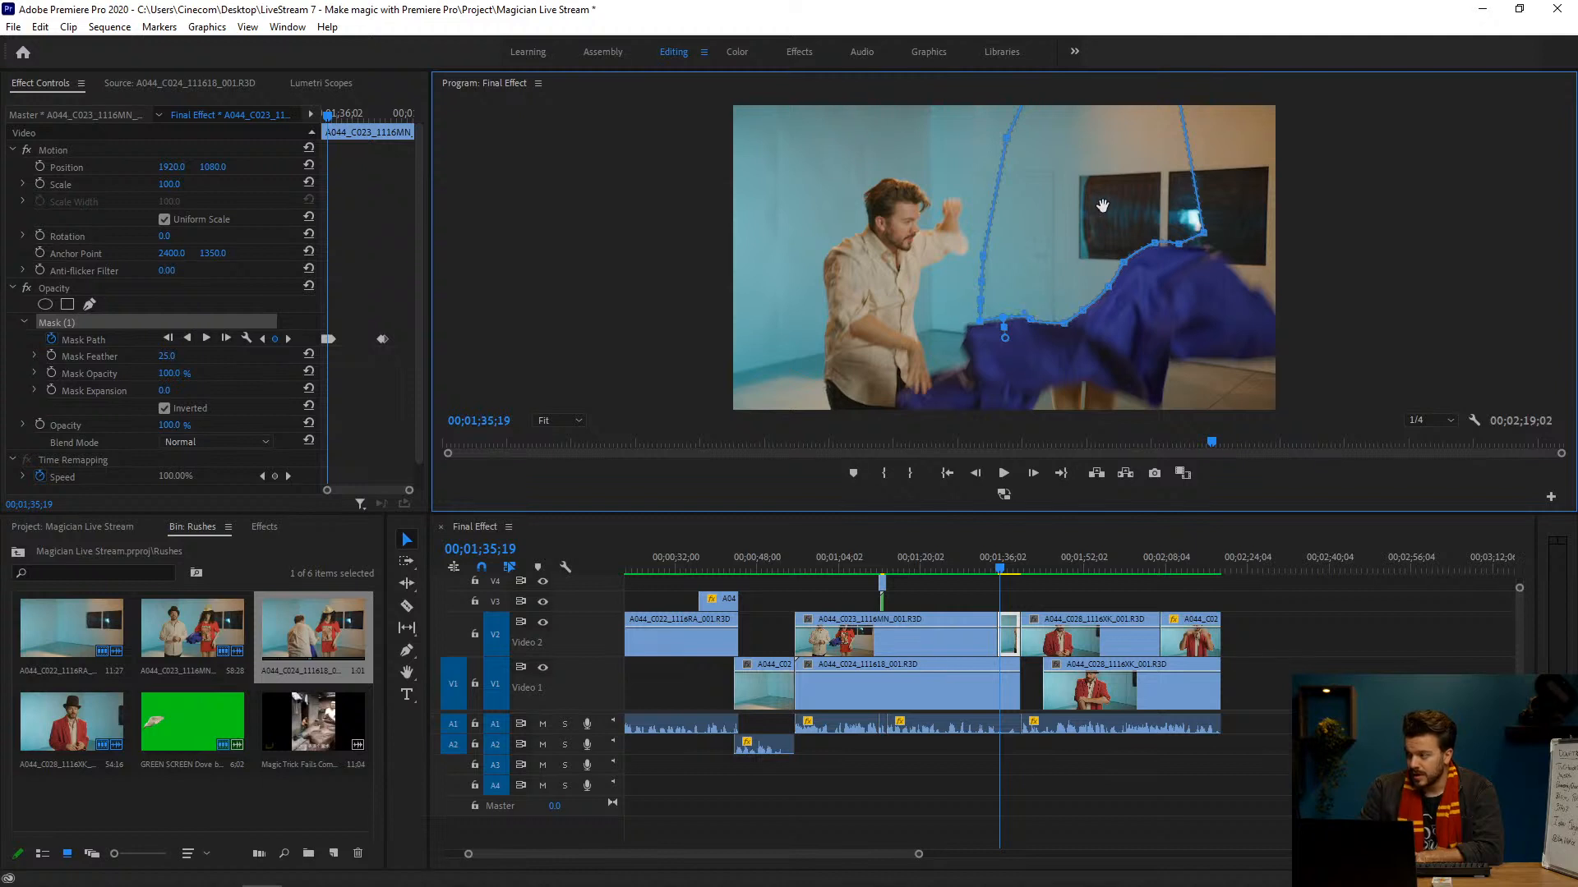
{"action": "left_click_drag", "start_coordinate": [1097, 200], "coordinate": [1027, 158]}
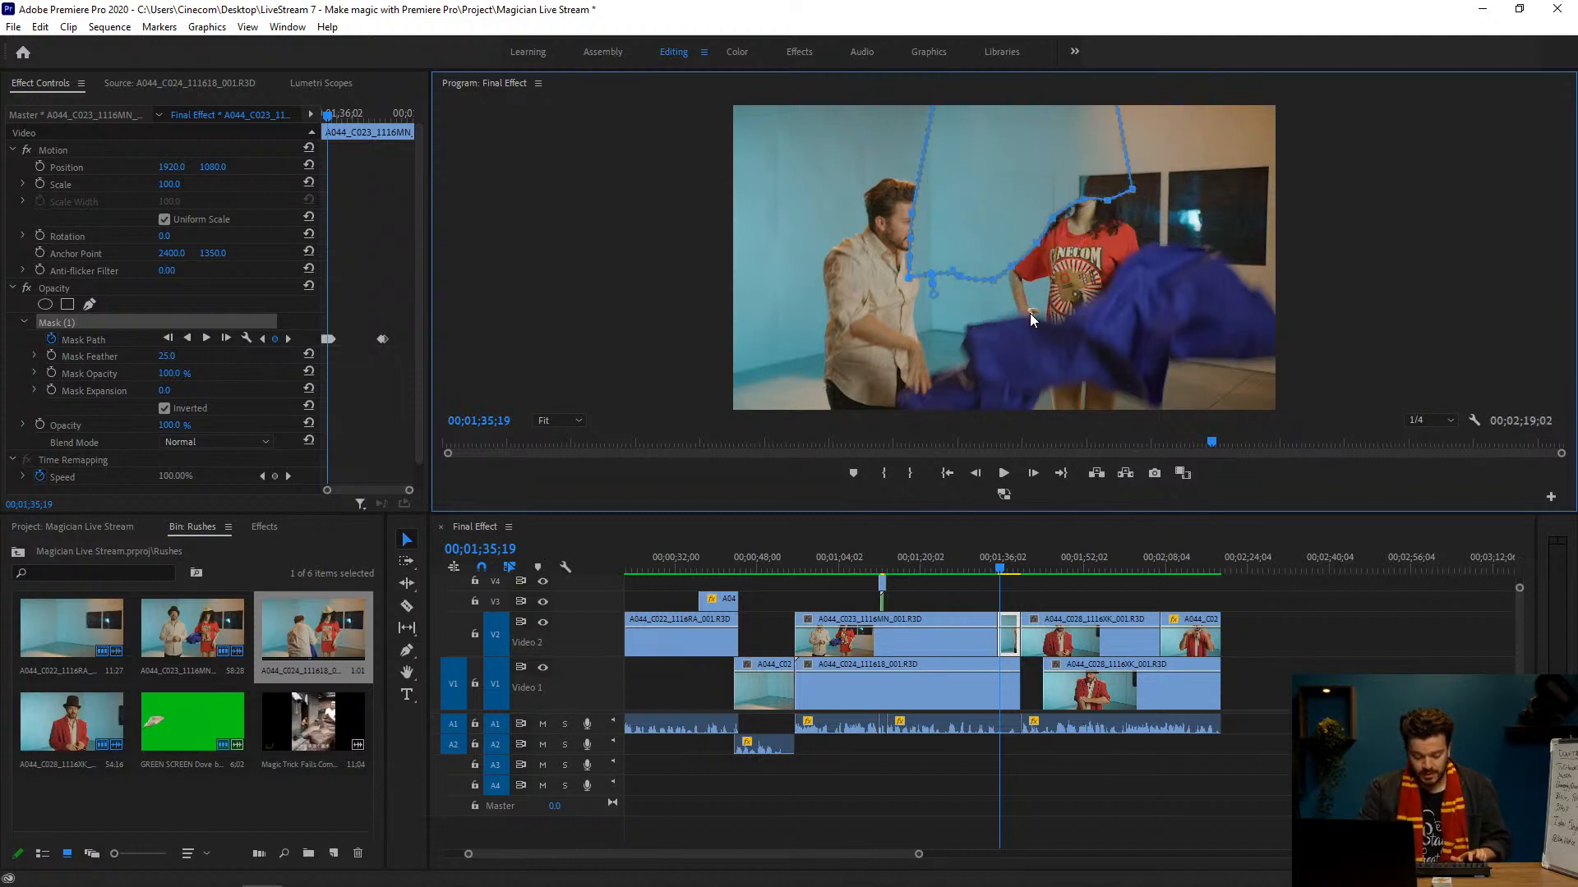
{"action": "key", "text": "ctrl+z"}
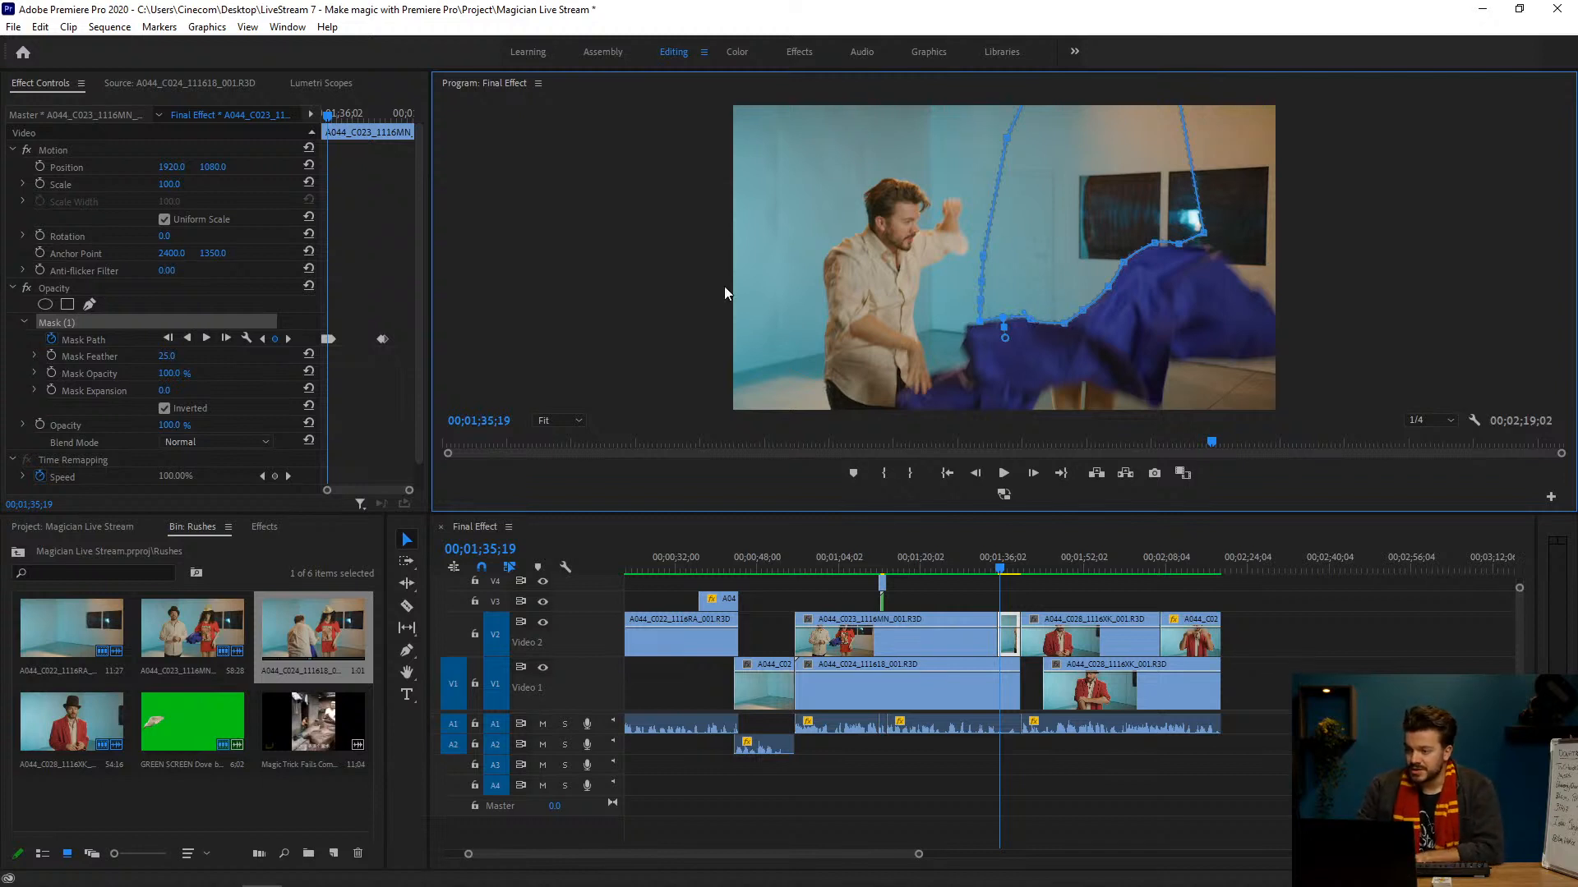
{"action": "left_click_drag", "start_coordinate": [162, 356], "coordinate": [184, 362]}
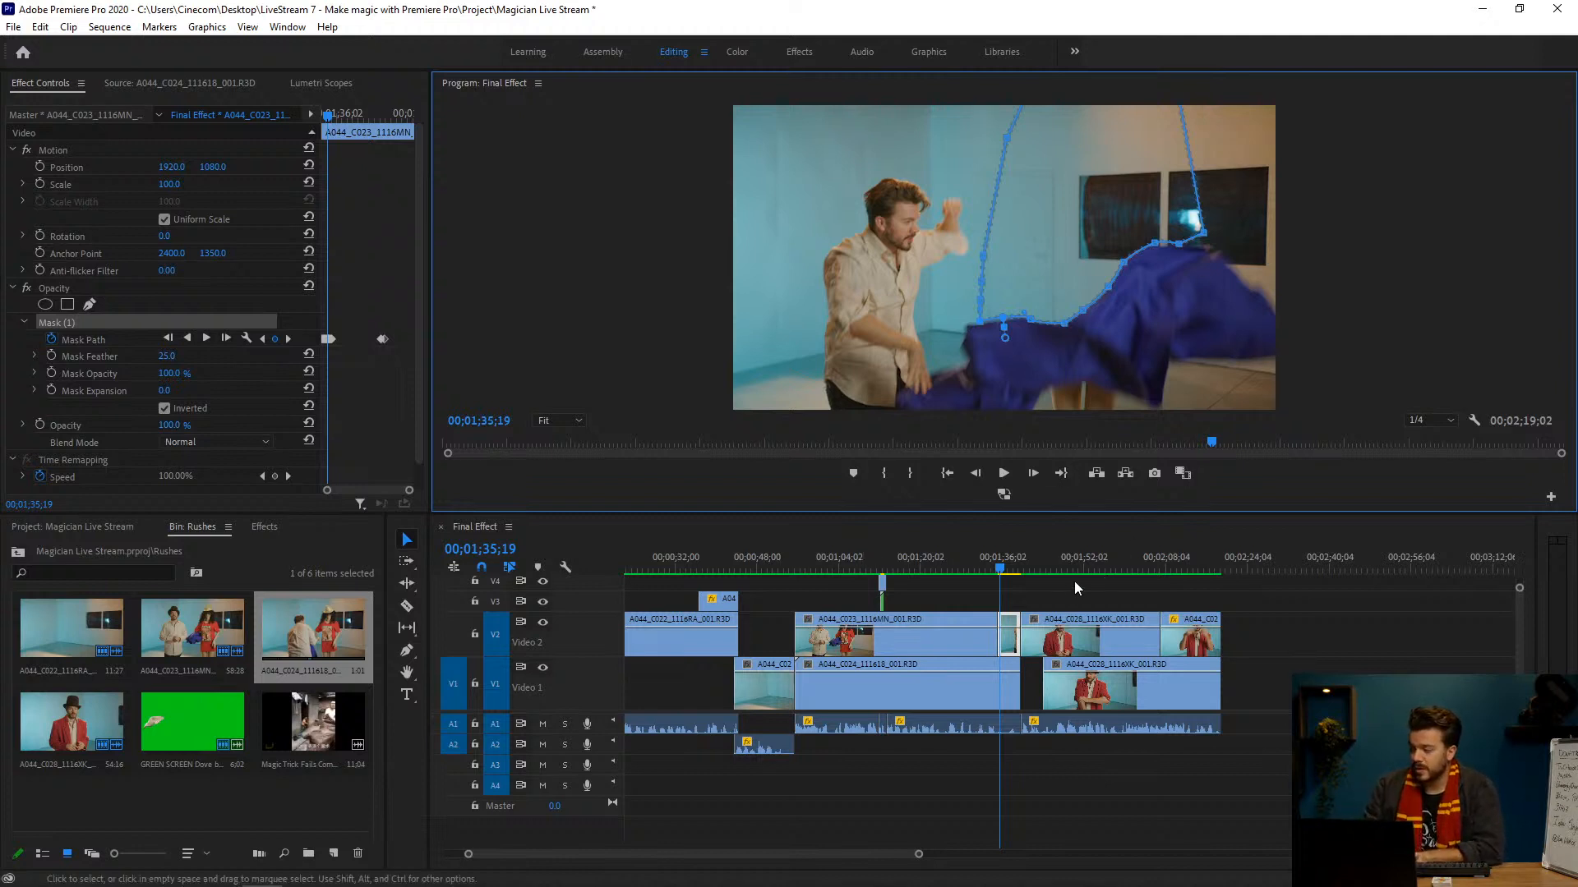
Step: Hide the mask outline on the short V2 clip and check the falling cloth frame by frame from 00;01;35;19 to 00;01;35;23
{"action": "left_click", "coordinate": [1053, 590]}
{"action": "left_click", "coordinate": [1013, 644]}
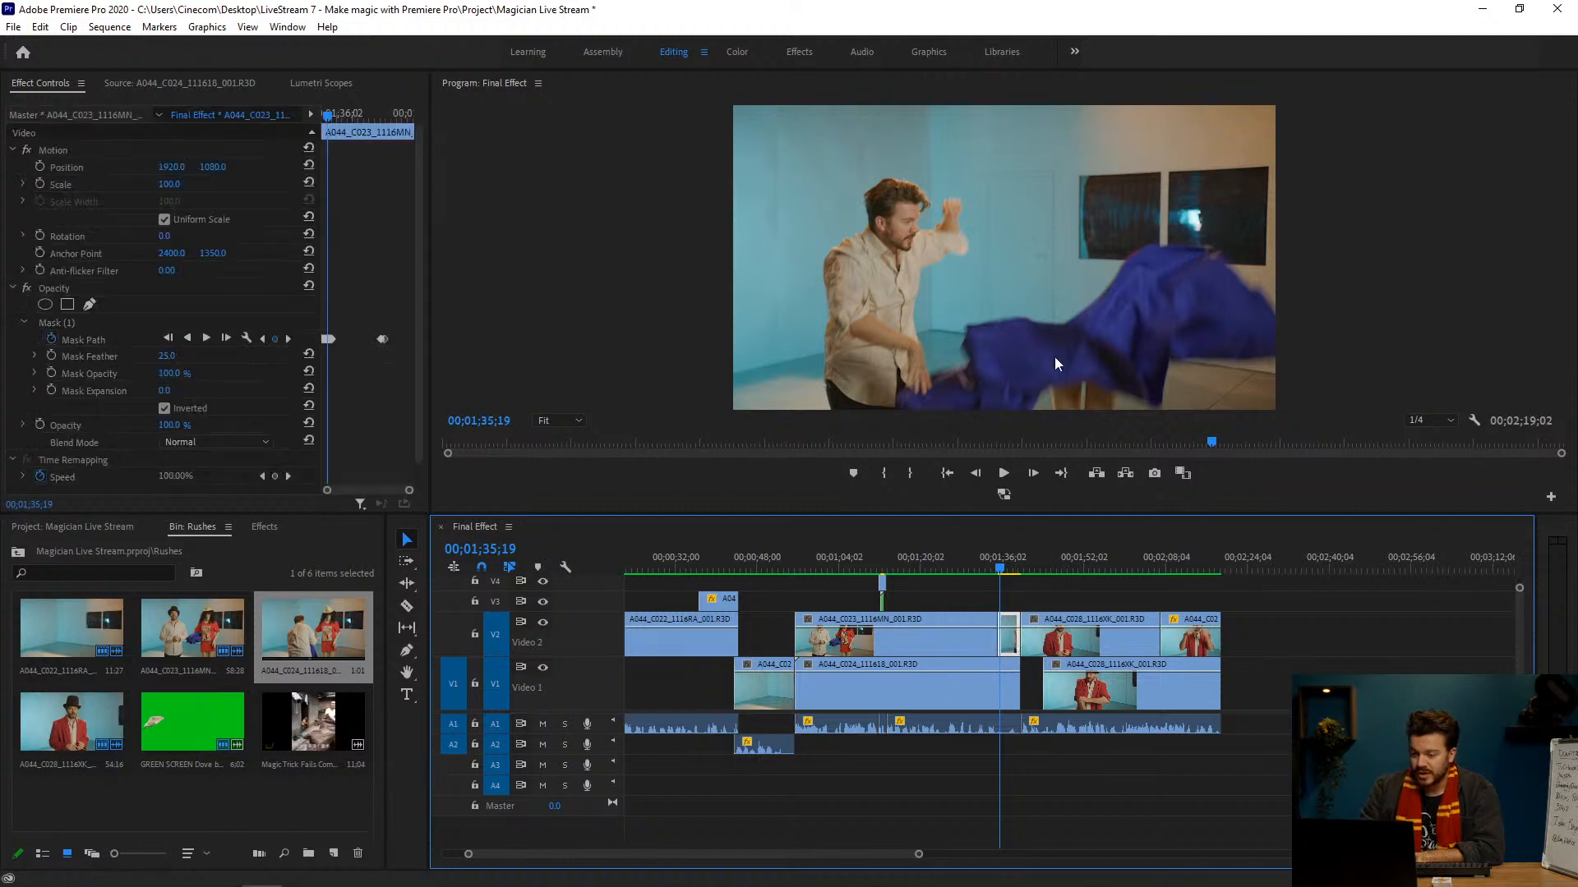
{"action": "key", "text": "Right"}
{"action": "key", "text": "Right"}
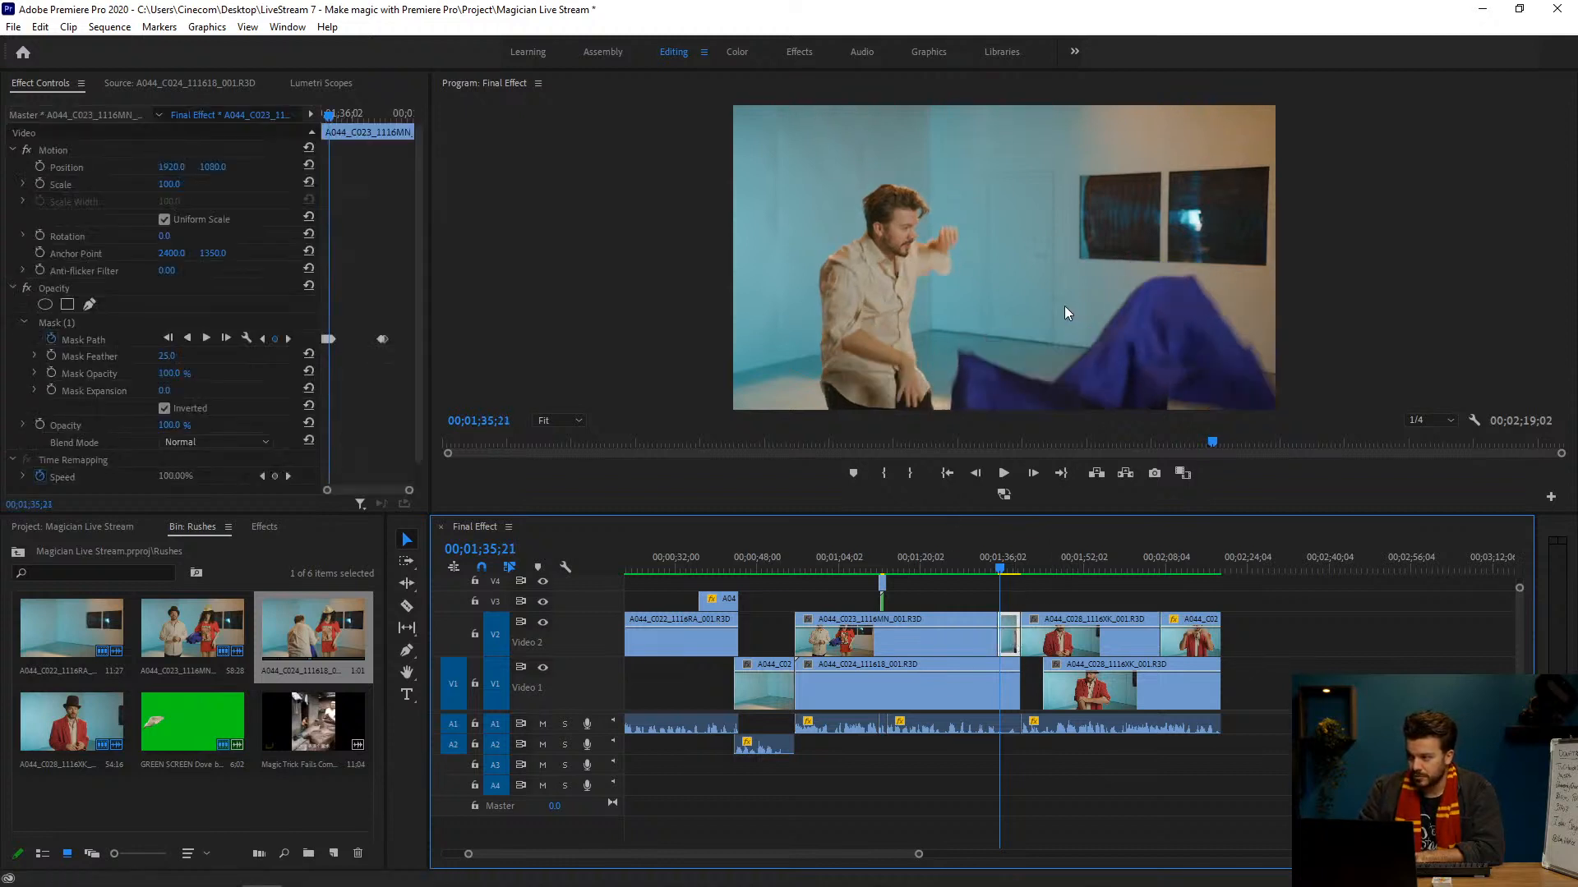
{"action": "key", "text": "Right"}
{"action": "key", "text": "Right"}
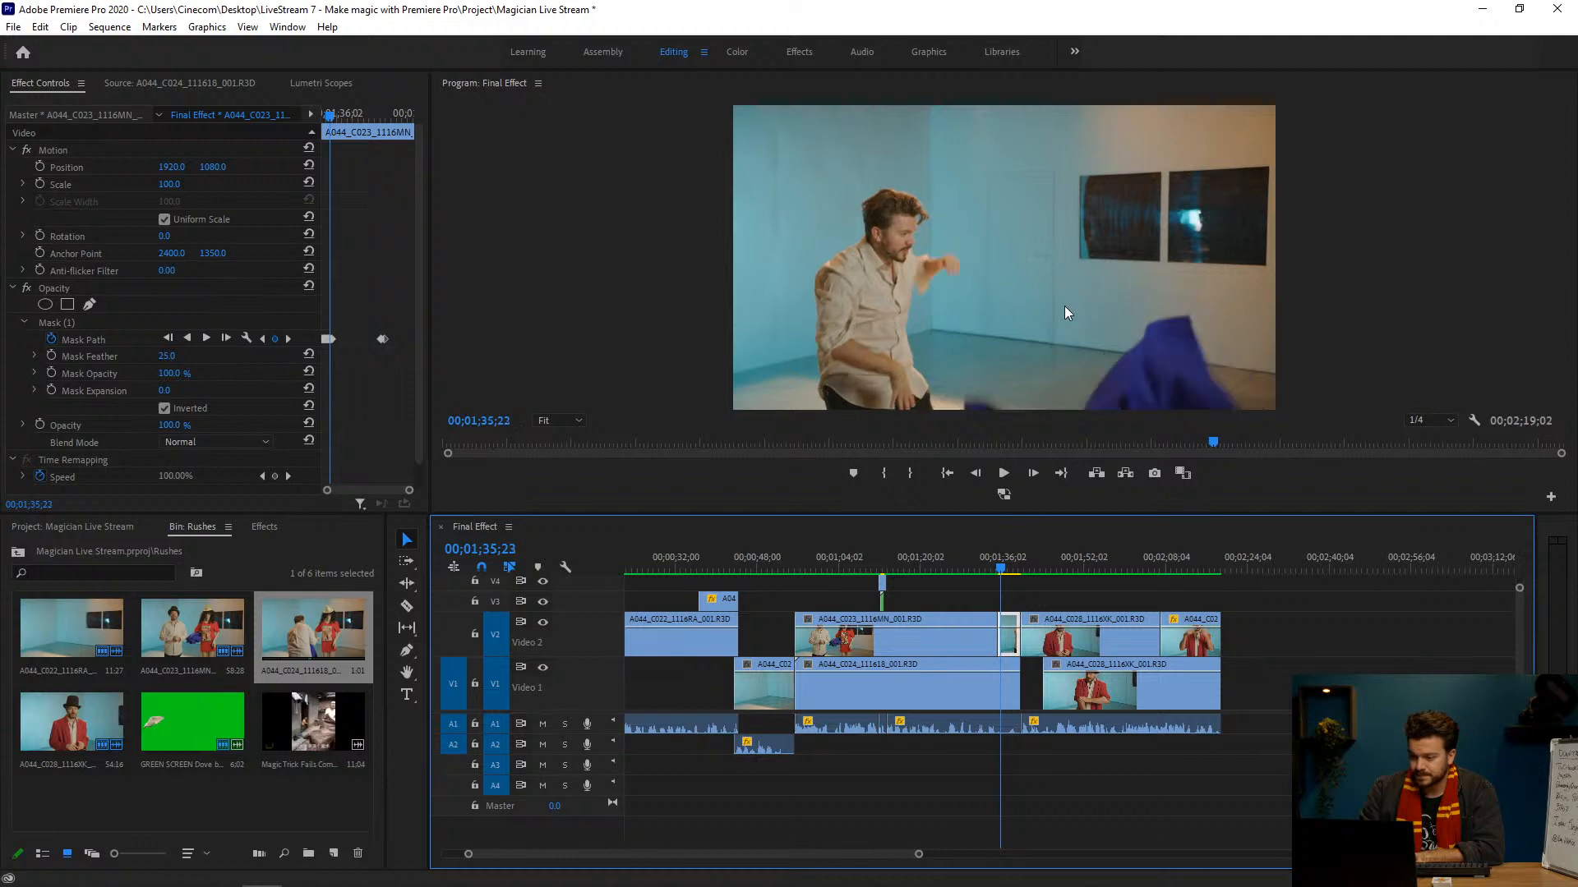
Step: Display Mask (1) and compare its path with the cloth's upper edge frame by frame between 00;01;35;20 and 00;01;35;16
{"action": "left_click", "coordinate": [130, 319]}
{"action": "key", "text": "Left"}
{"action": "key", "text": "Left"}
{"action": "key", "text": "Left"}
{"action": "key", "text": "Left"}
{"action": "key", "text": "Left"}
{"action": "key", "text": "Left"}
{"action": "key", "text": "Left"}
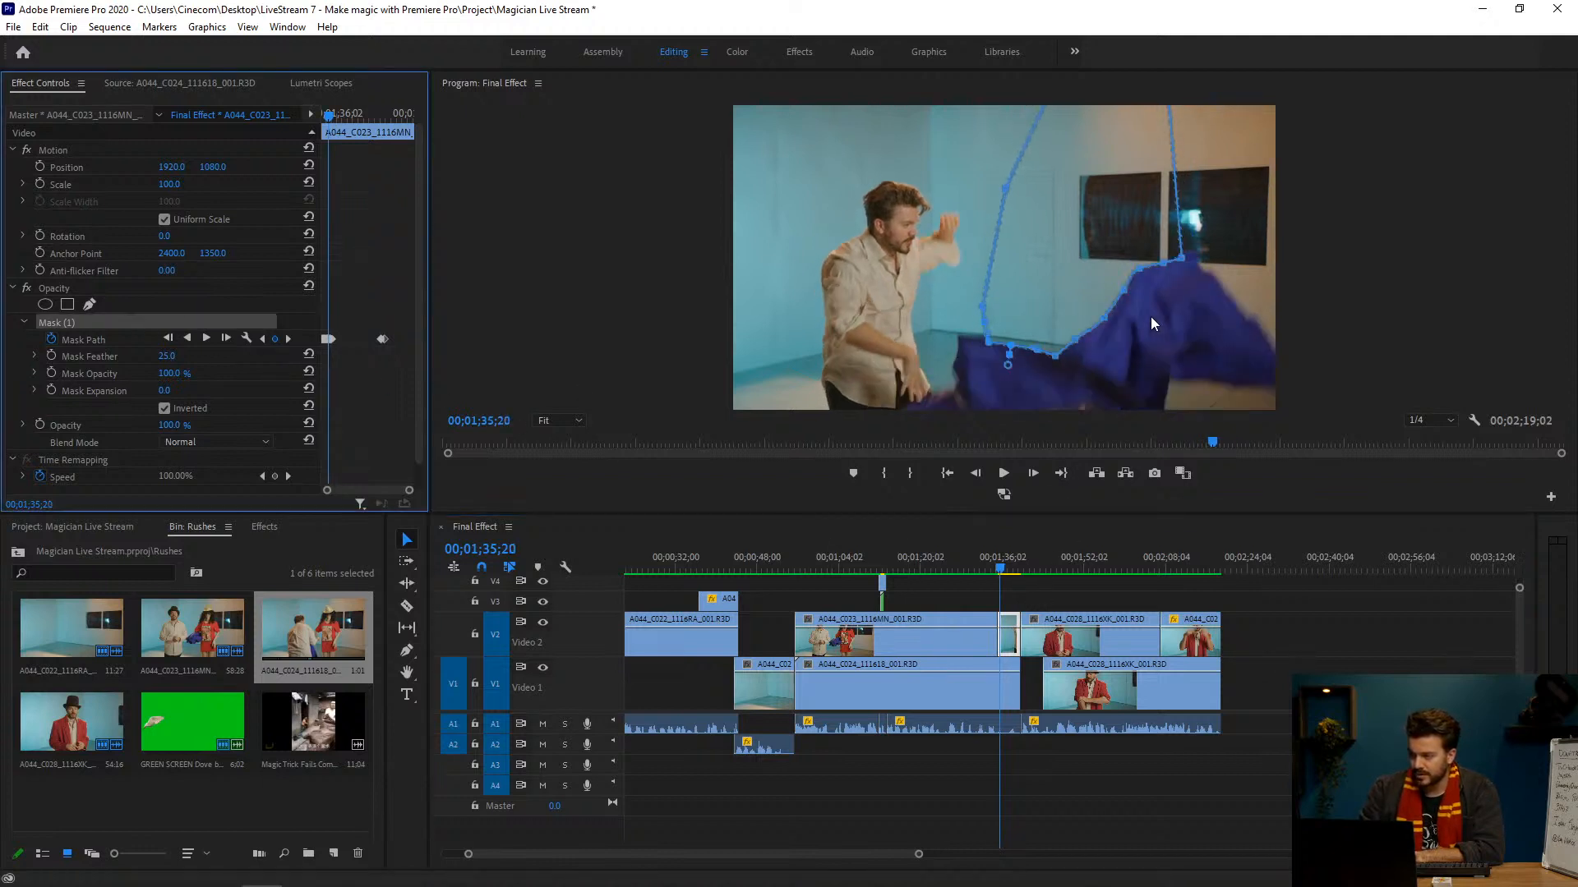
{"action": "key", "text": "Right"}
{"action": "key", "text": "Right"}
{"action": "key", "text": "Right"}
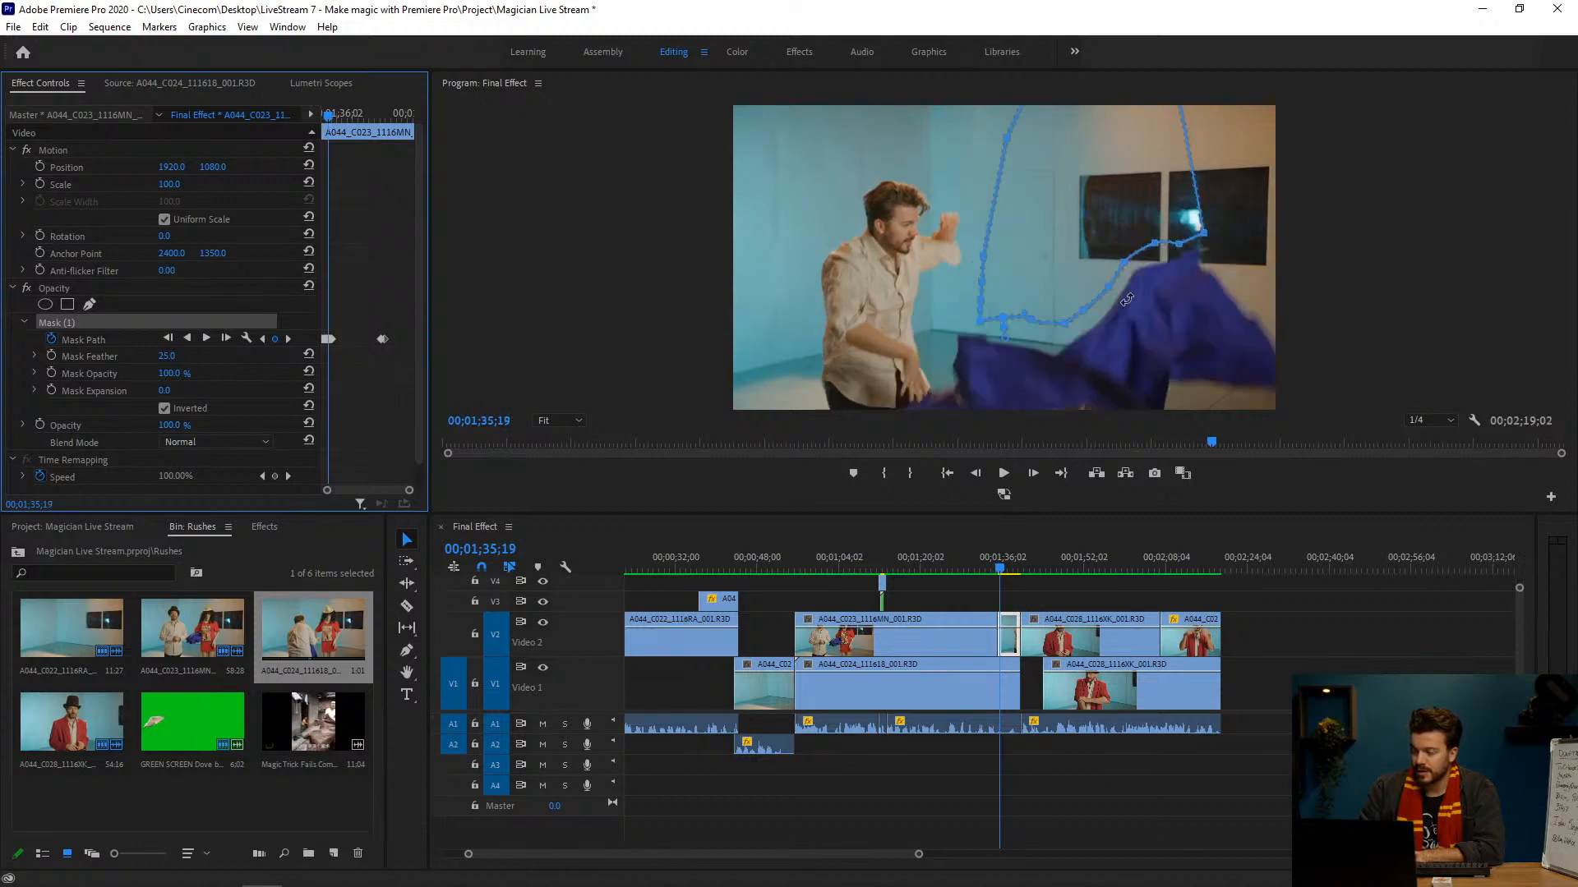
{"action": "key", "text": "Left"}
{"action": "key", "text": "Left"}
{"action": "key", "text": "Left"}
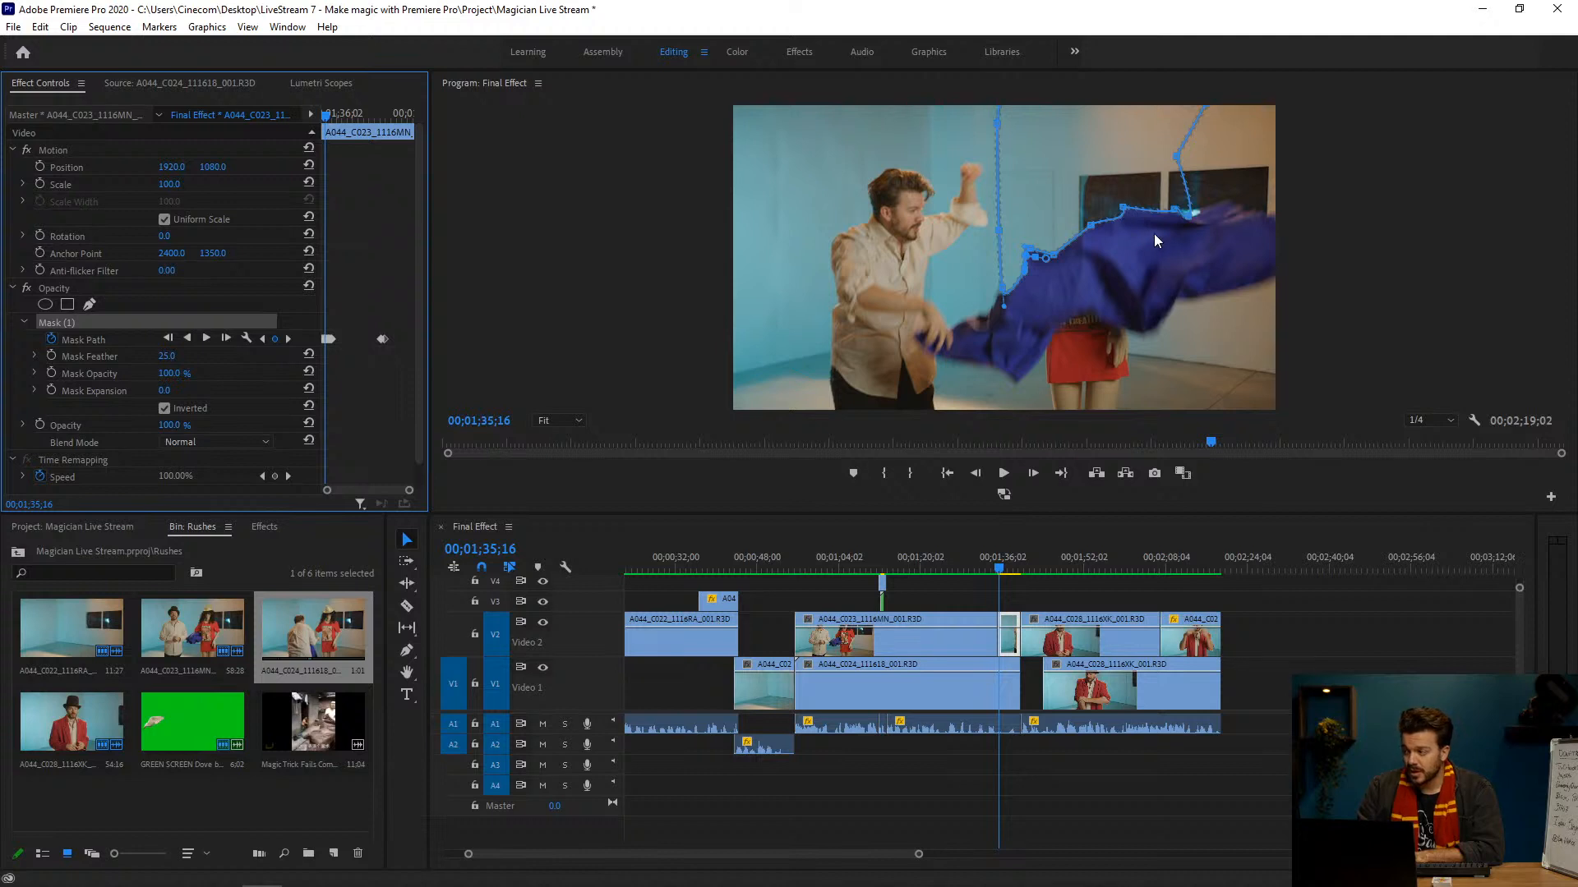
Step: Adjust the Mask (1) points along the cloth's upper edge at 00;01;35;17 and clear the clip selection
{"action": "key", "text": "Right"}
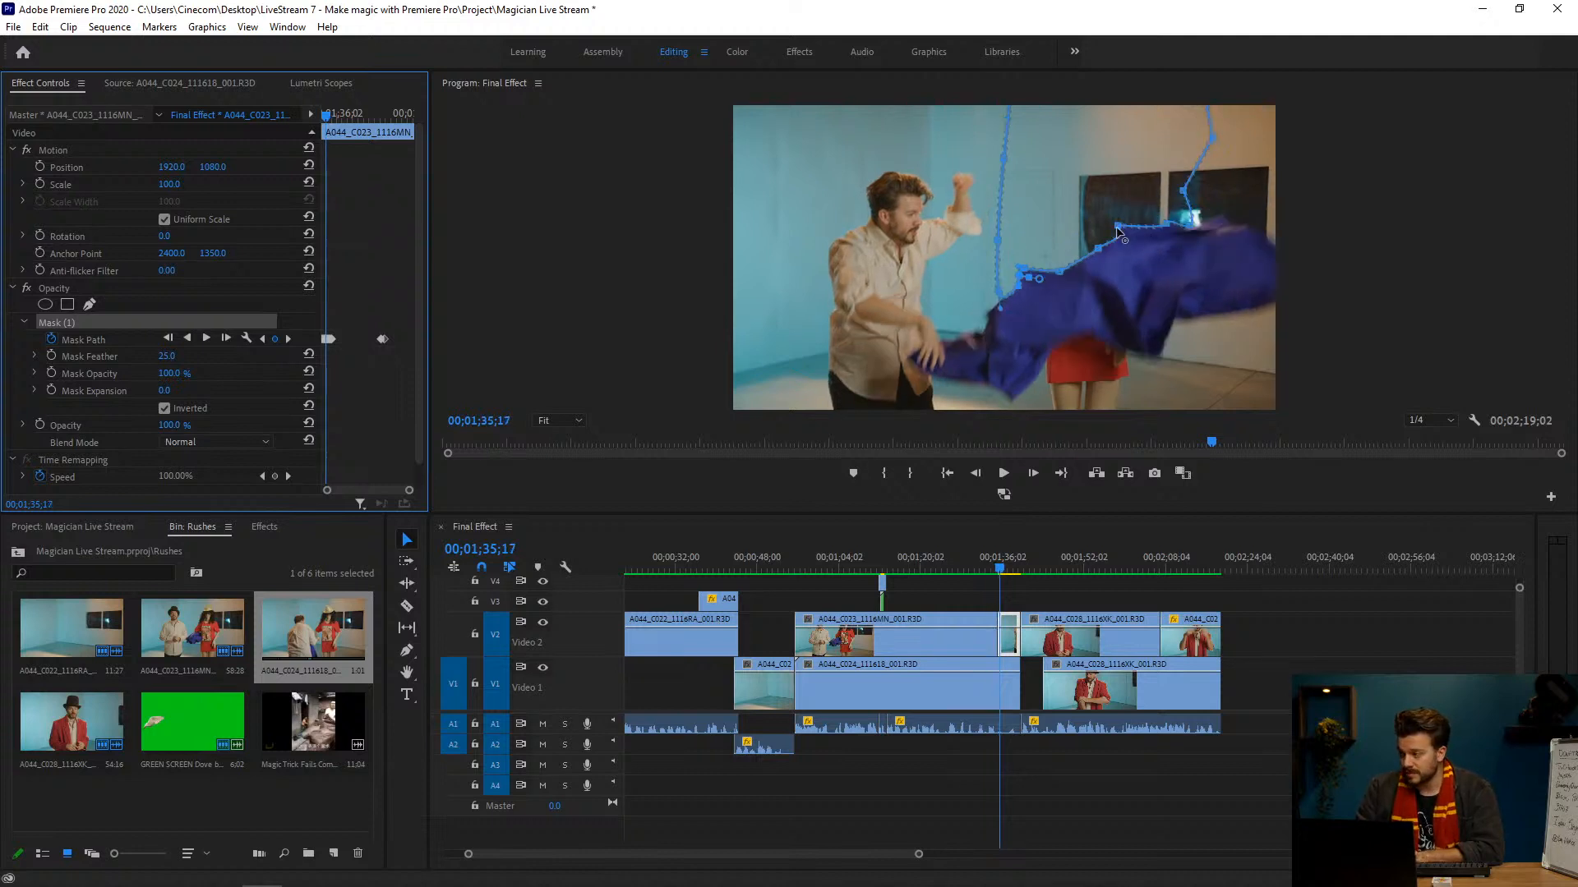
{"action": "left_click", "coordinate": [1118, 230]}
{"action": "left_click_drag", "start_coordinate": [1119, 230], "coordinate": [1092, 256]}
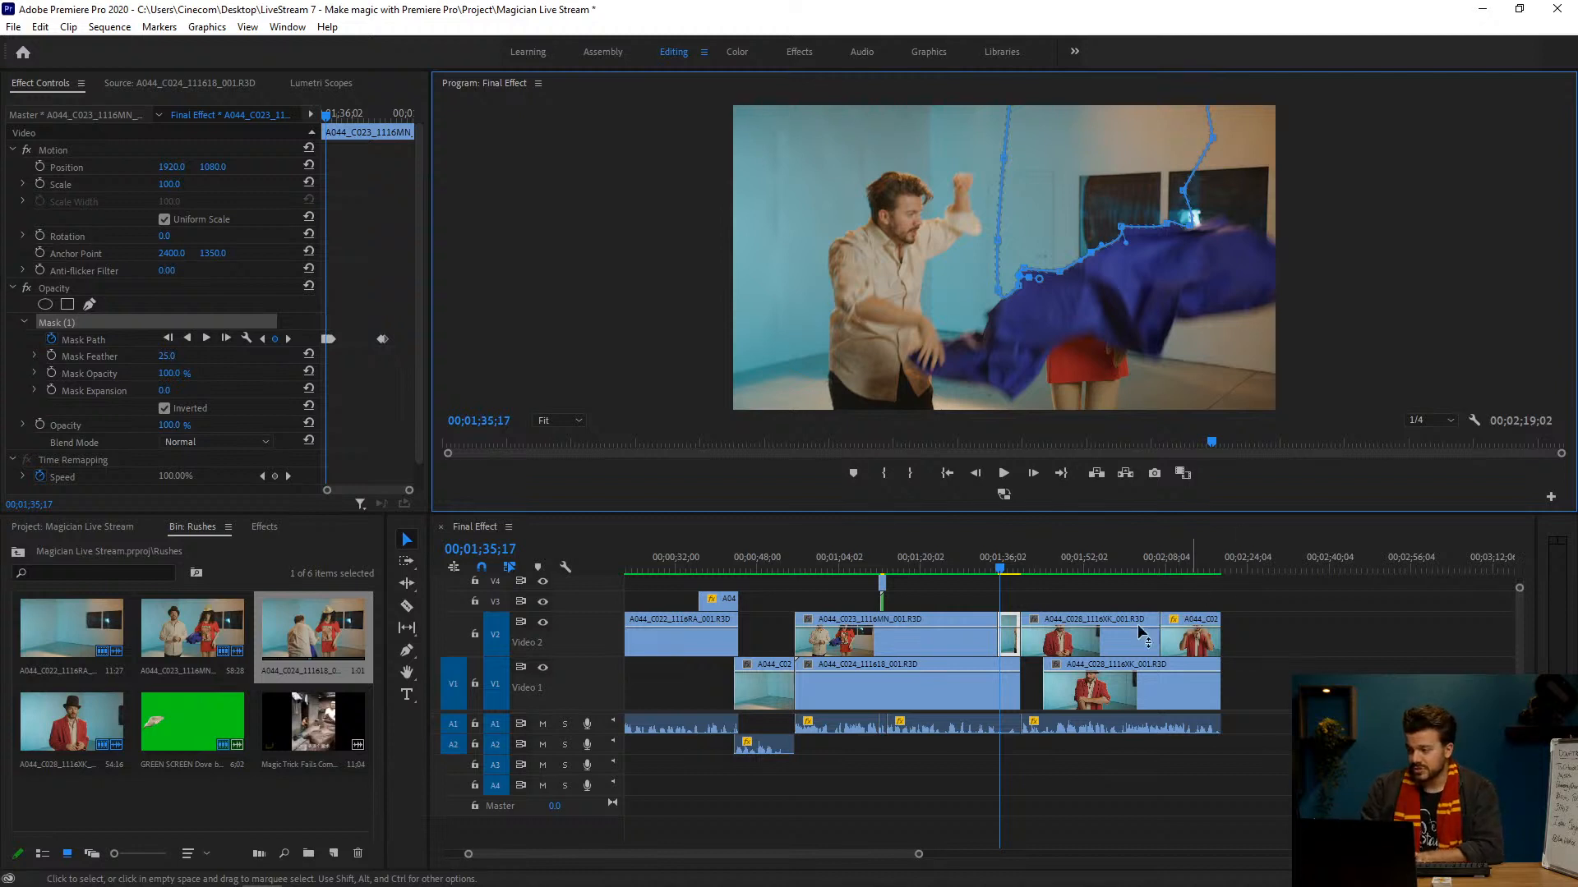
{"action": "left_click", "coordinate": [1051, 594]}
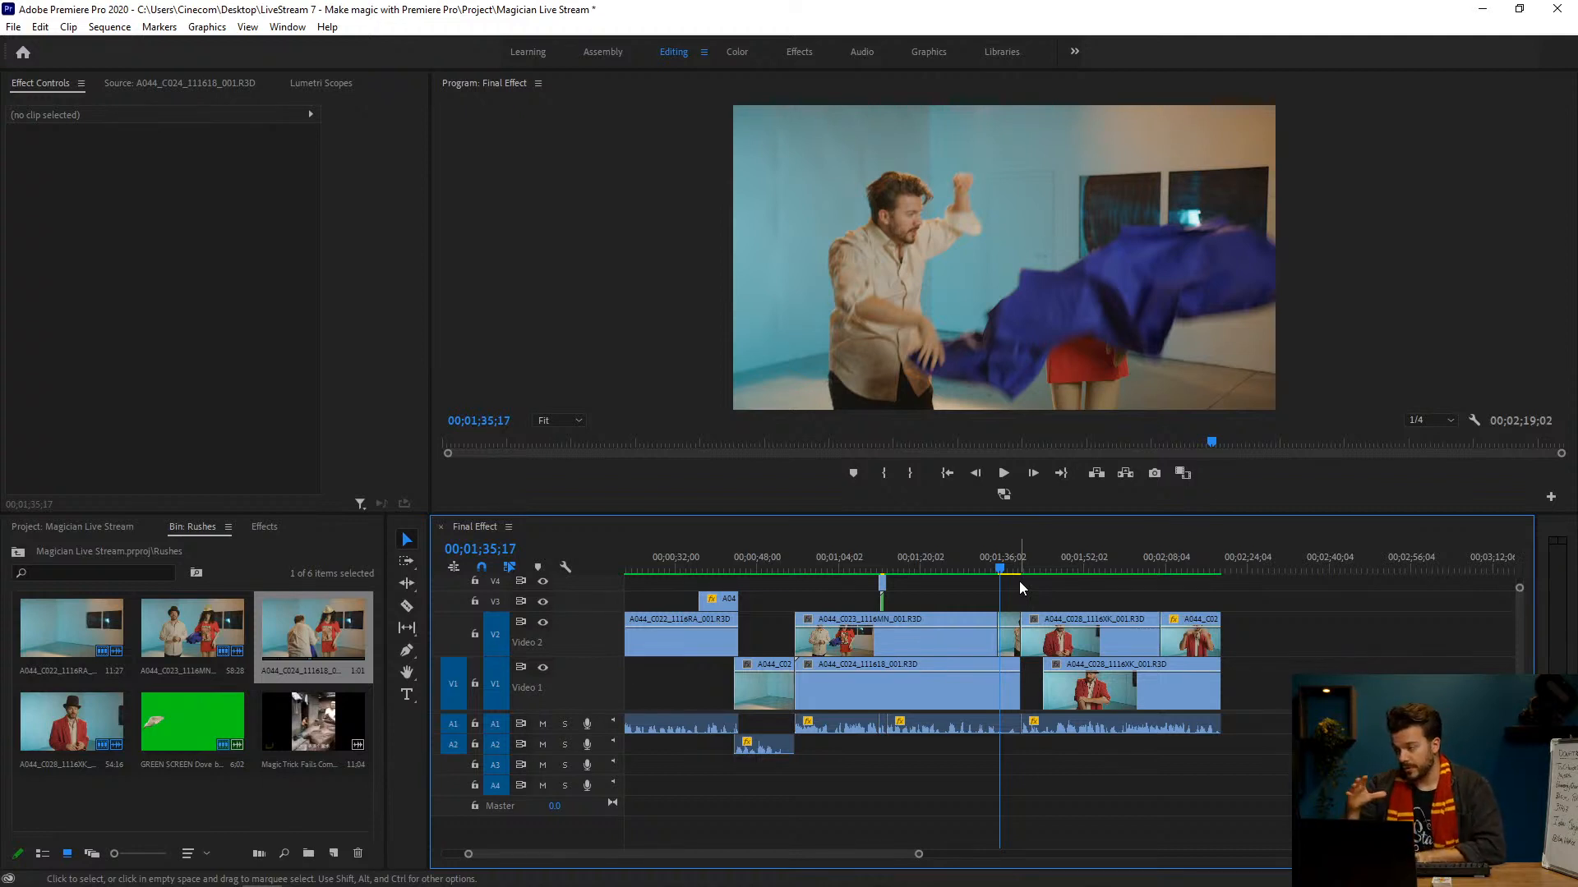
Step: Move past the cloth throw with the short V2 clip selected and play it from 00;01;36;02 to 00;01;37;06
{"action": "left_click", "coordinate": [1003, 567]}
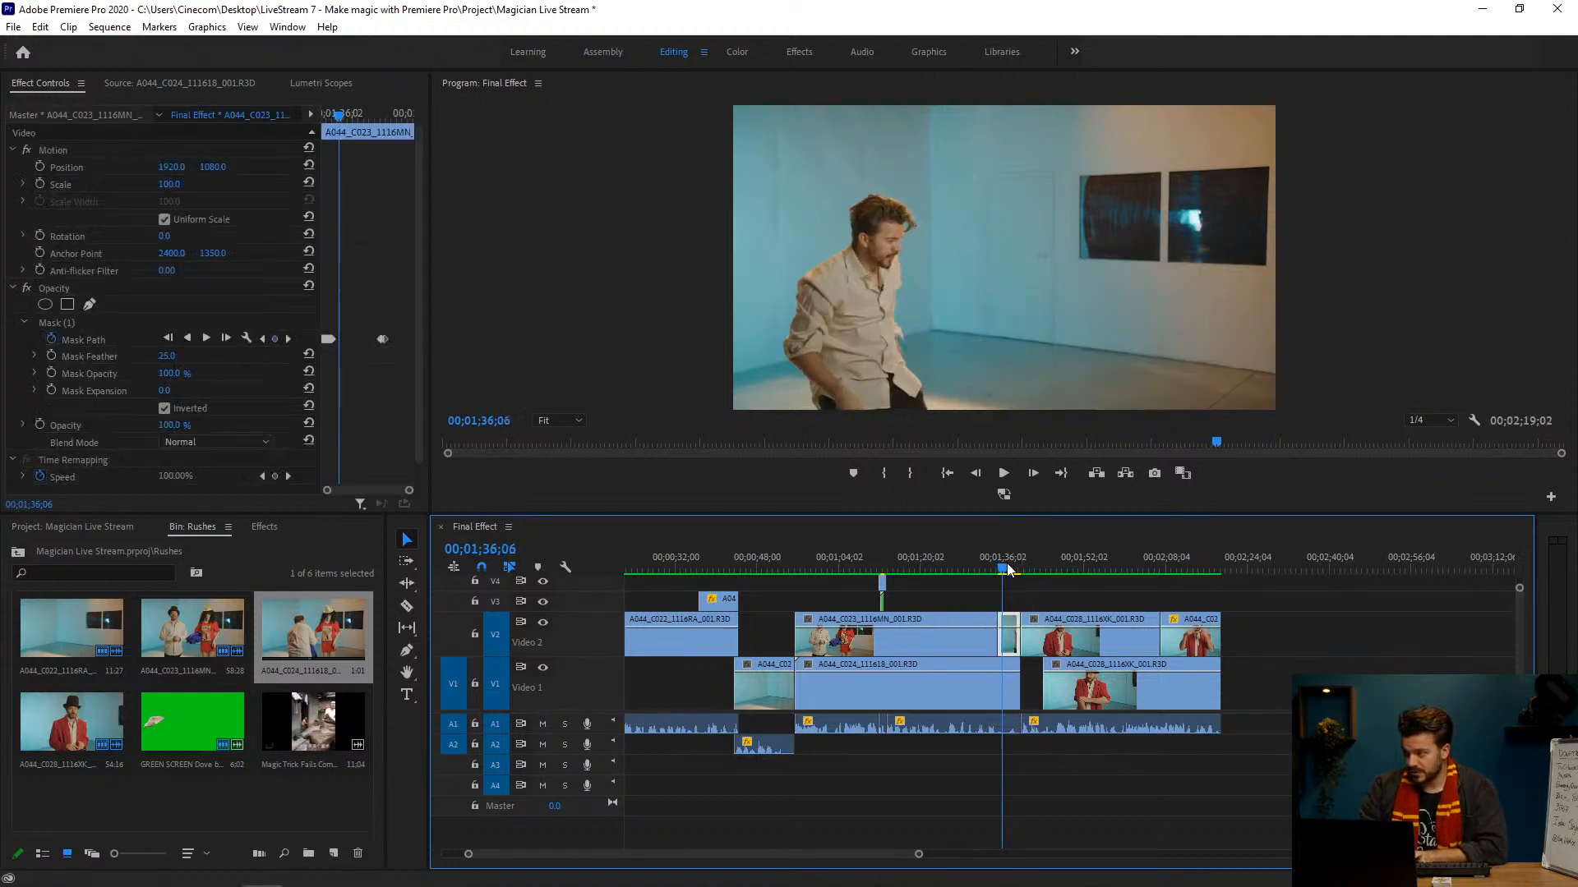
{"action": "key", "text": "Left"}
{"action": "key", "text": "Left"}
{"action": "key", "text": "Left"}
{"action": "key", "text": "Left"}
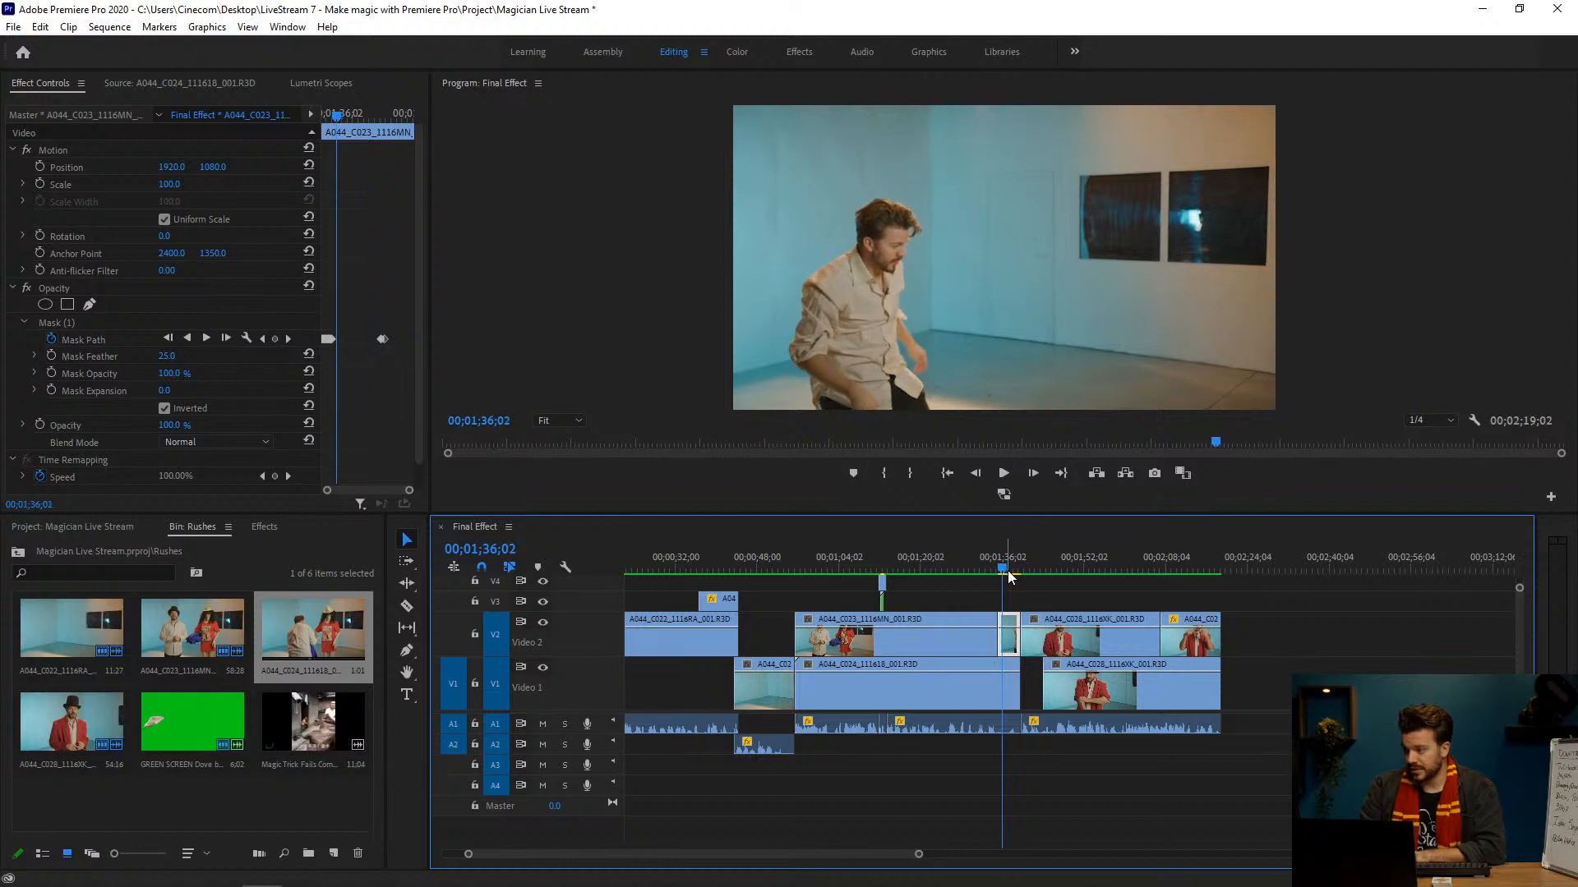
{"action": "key", "text": "space"}
{"action": "key", "text": "space"}
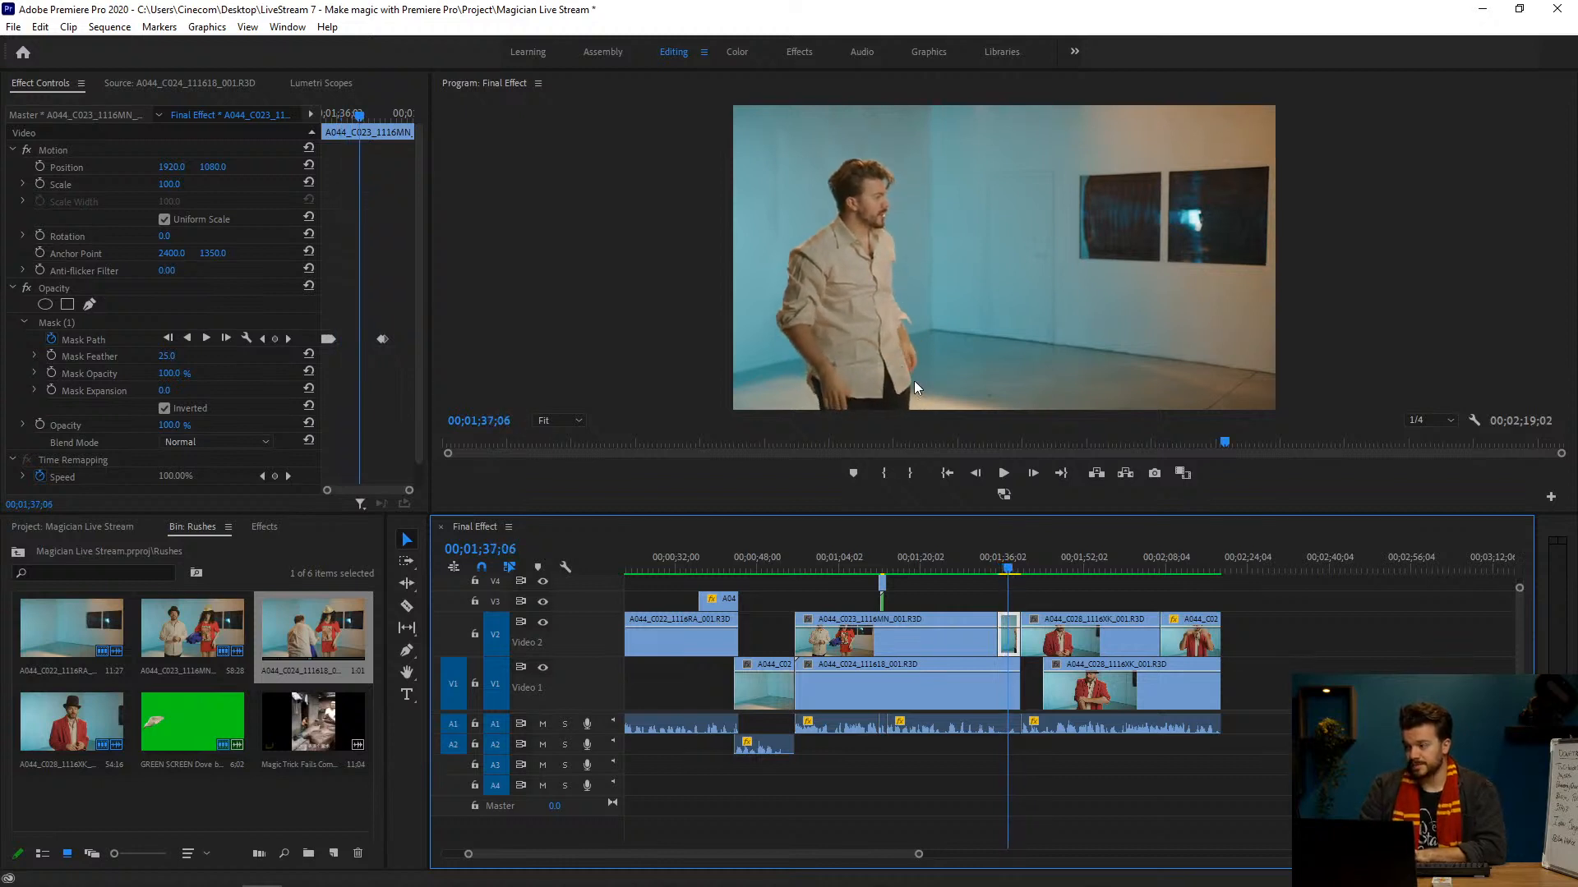
Step: Advance to 00;01;37;13 and switch the V2 clip's Opacity effect off and back on to compare the shot without the mask
{"action": "key", "text": "Right"}
{"action": "key", "text": "Right"}
{"action": "key", "text": "Right"}
{"action": "key", "text": "Right"}
{"action": "key", "text": "Right"}
{"action": "key", "text": "Right"}
{"action": "key", "text": "Right"}
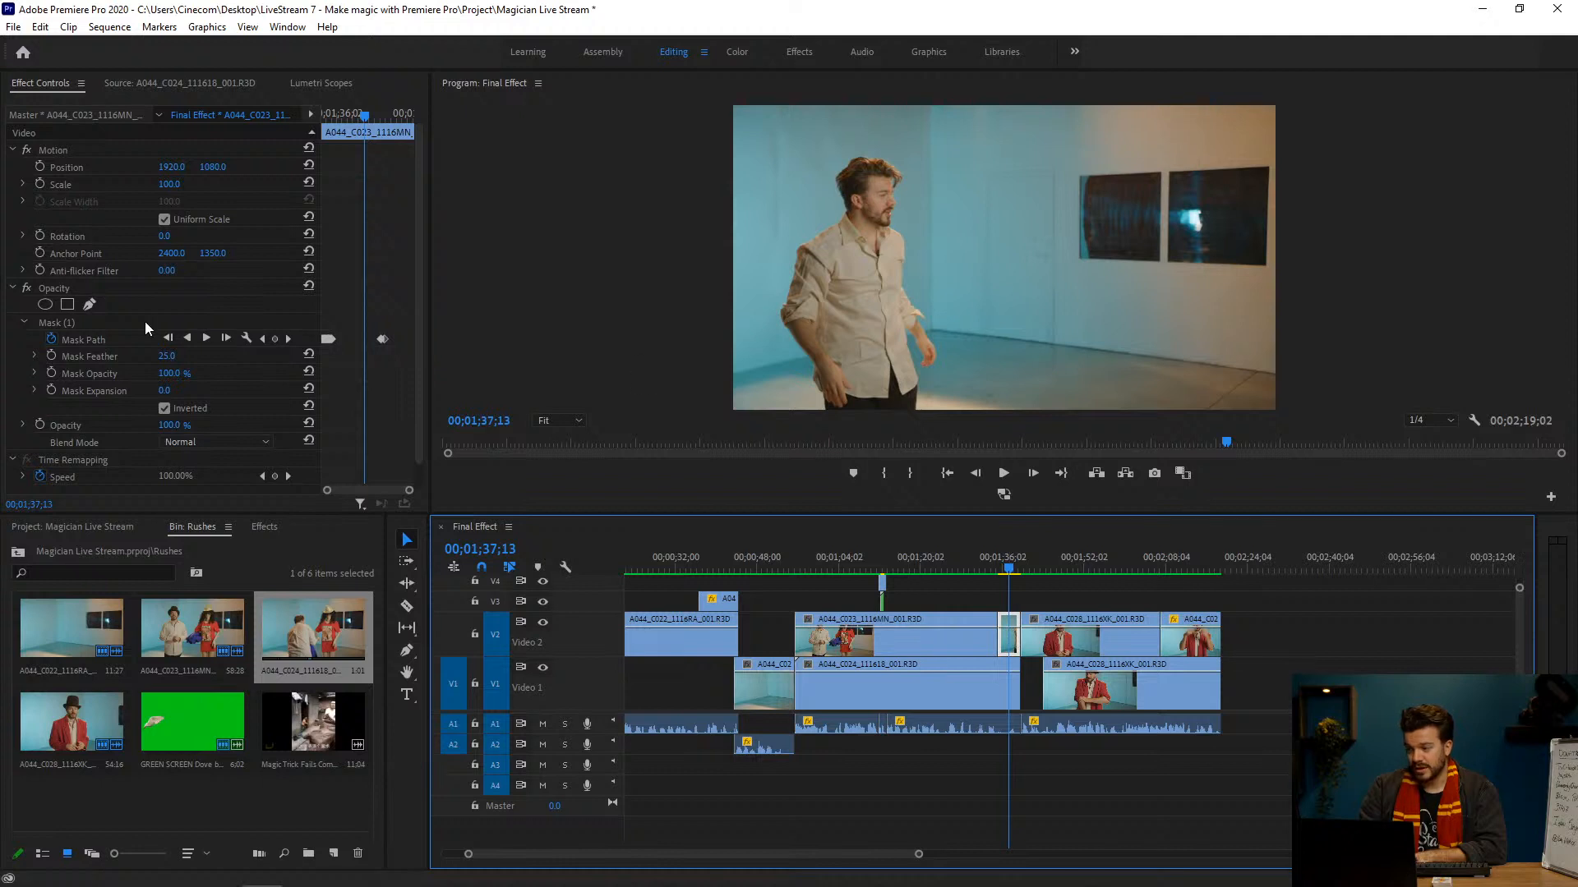
{"action": "left_click", "coordinate": [27, 288]}
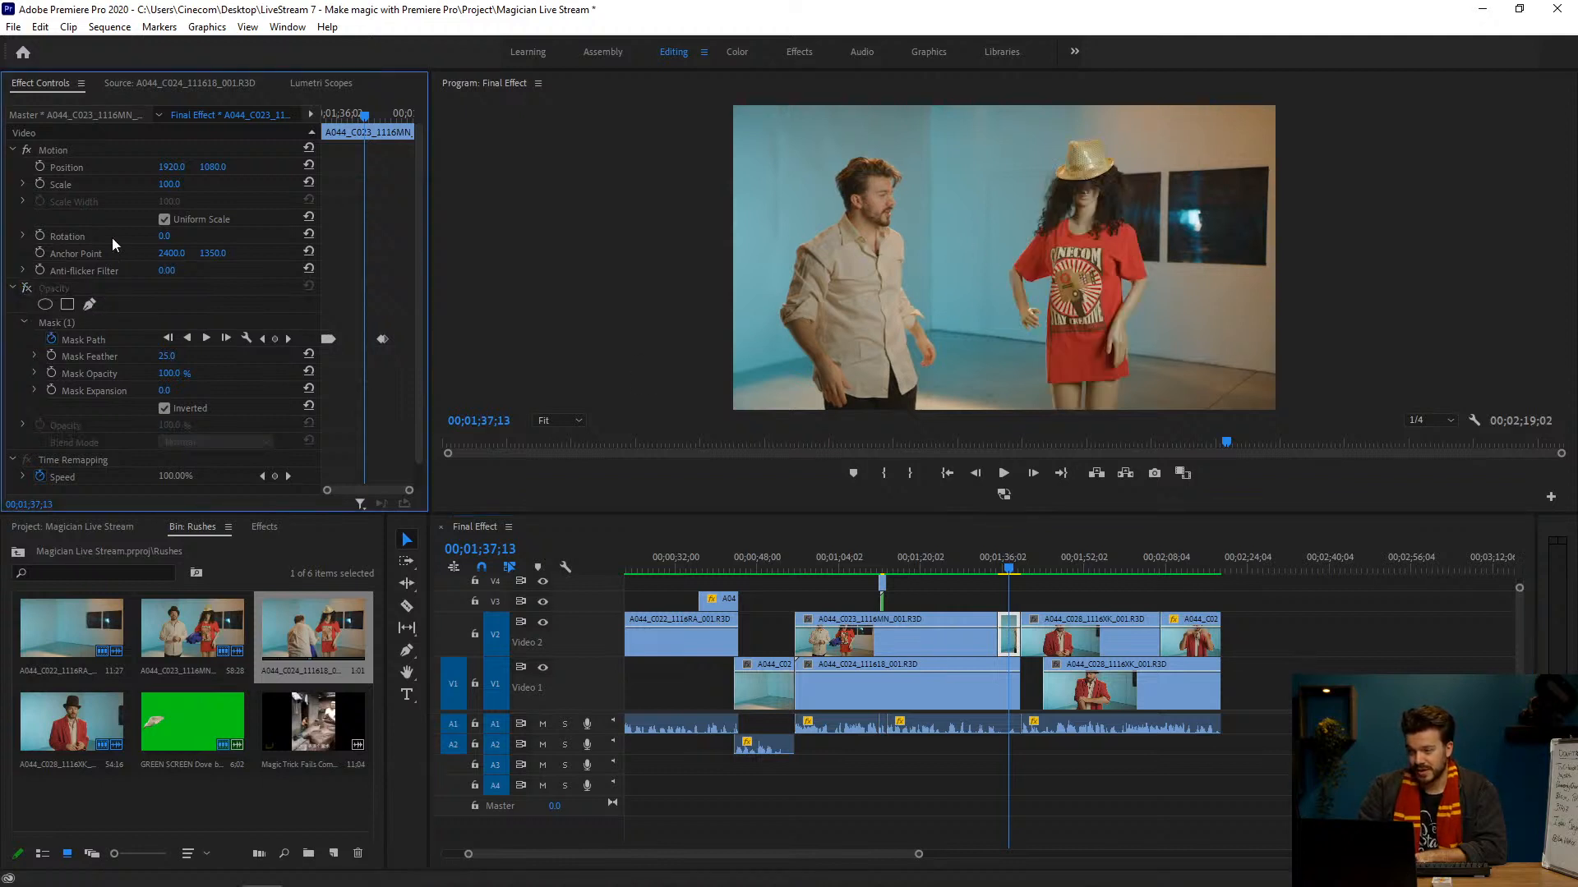
{"action": "left_click", "coordinate": [27, 288]}
Step: Check the rest of the masked V2 clip against the empty background from 00;01;38;01 to 00;01;38;12
{"action": "left_click_drag", "start_coordinate": [1011, 565], "coordinate": [1013, 566]}
{"action": "key", "text": "Right"}
{"action": "key", "text": "Right"}
{"action": "key", "text": "Right"}
{"action": "key", "text": "Right"}
{"action": "key", "text": "Right"}
{"action": "key", "text": "Right"}
{"action": "key", "text": "Right"}
{"action": "key", "text": "Right"}
{"action": "key", "text": "Right"}
{"action": "key", "text": "Right"}
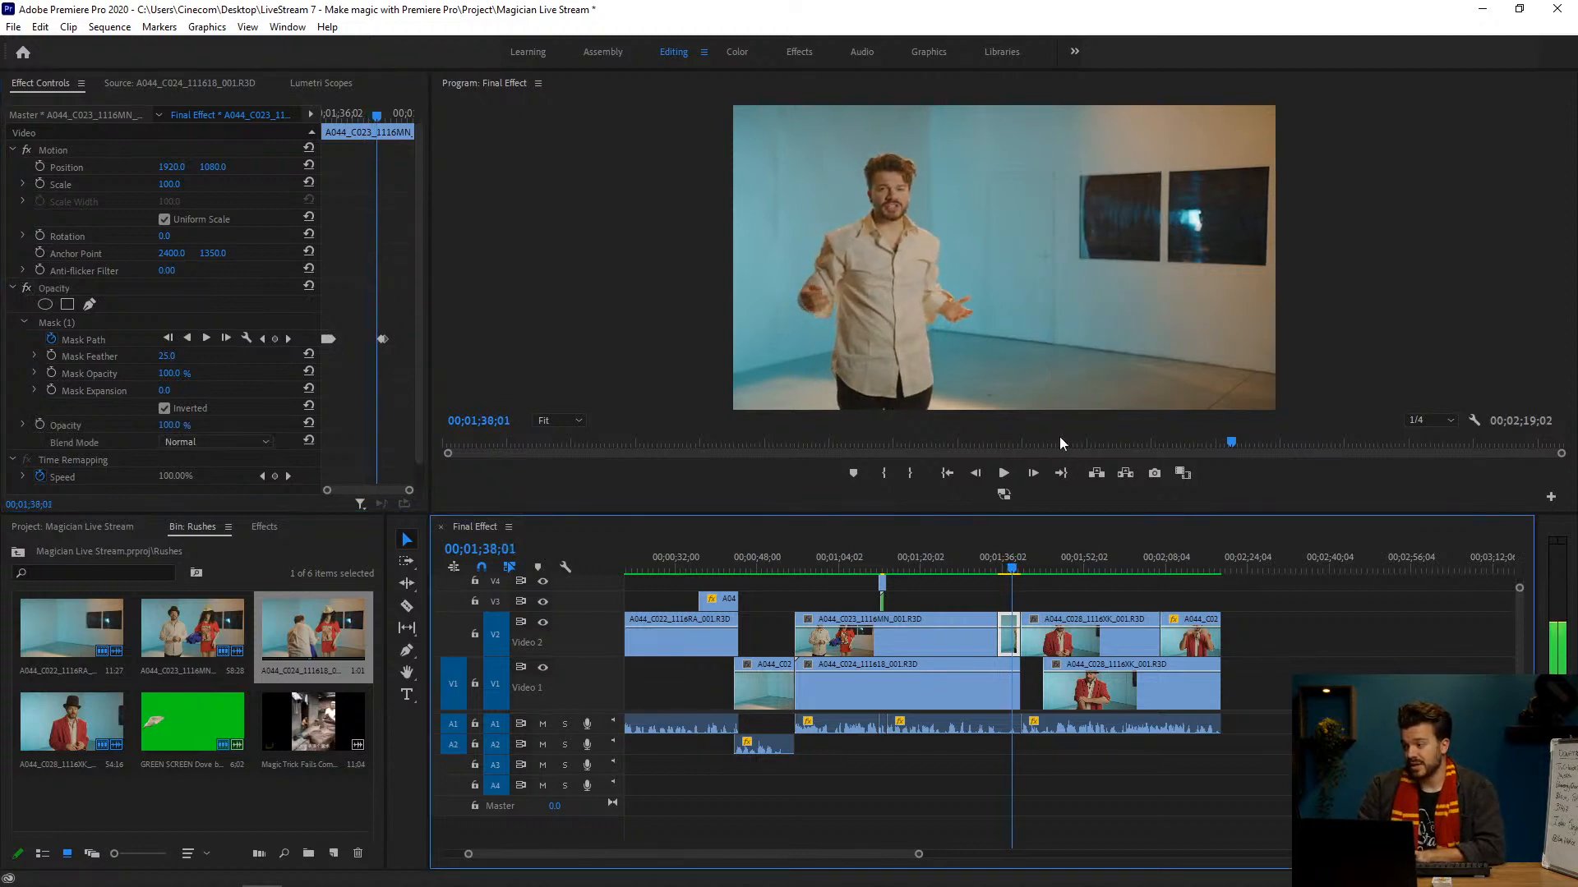
{"action": "key", "text": "Right"}
{"action": "key", "text": "Right"}
{"action": "key", "text": "Right"}
{"action": "key", "text": "Right"}
{"action": "key", "text": "Right"}
{"action": "key", "text": "Right"}
{"action": "key", "text": "Right"}
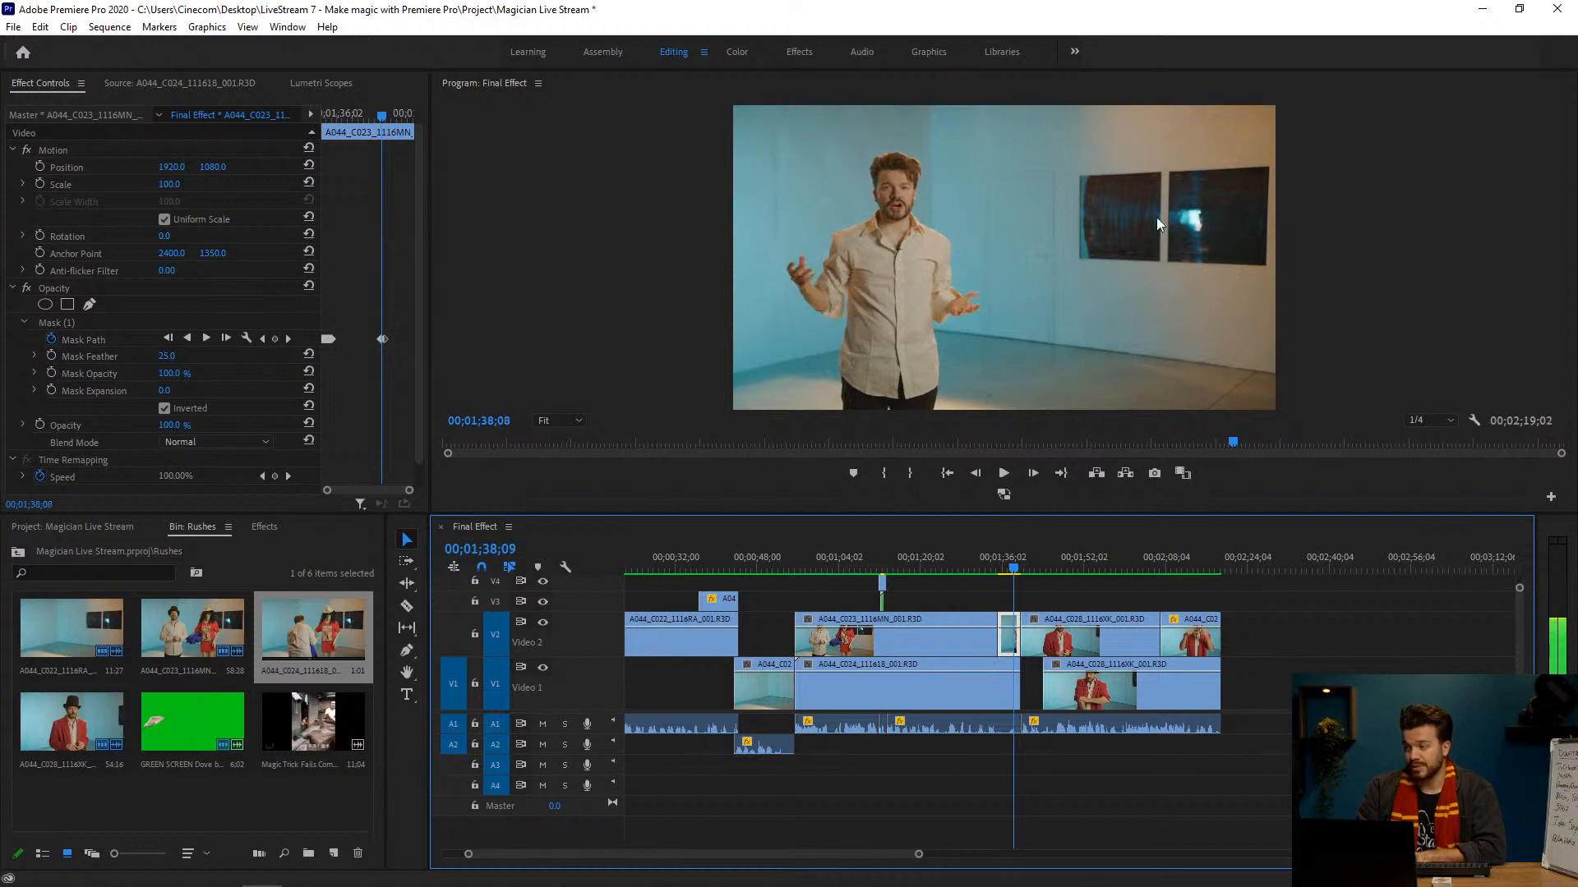
{"action": "key", "text": "Right"}
Step: Select the long V1 background clip, hide Video 2 to inspect the empty room up to 00;01;38;19, and show Video 2 again
{"action": "left_click", "coordinate": [990, 695]}
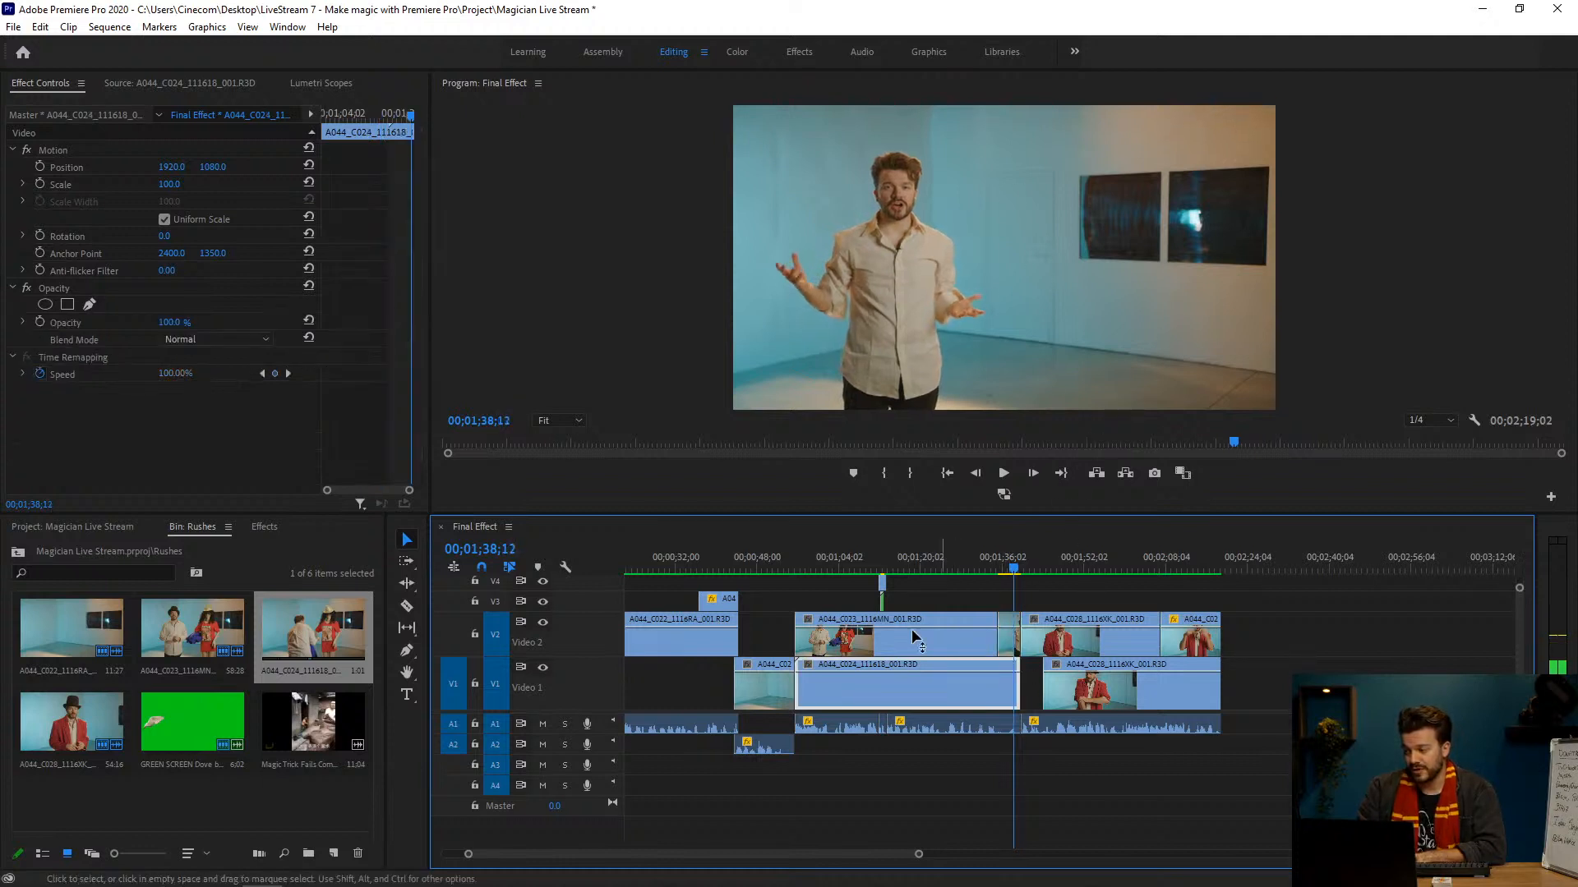
{"action": "left_click", "coordinate": [542, 622]}
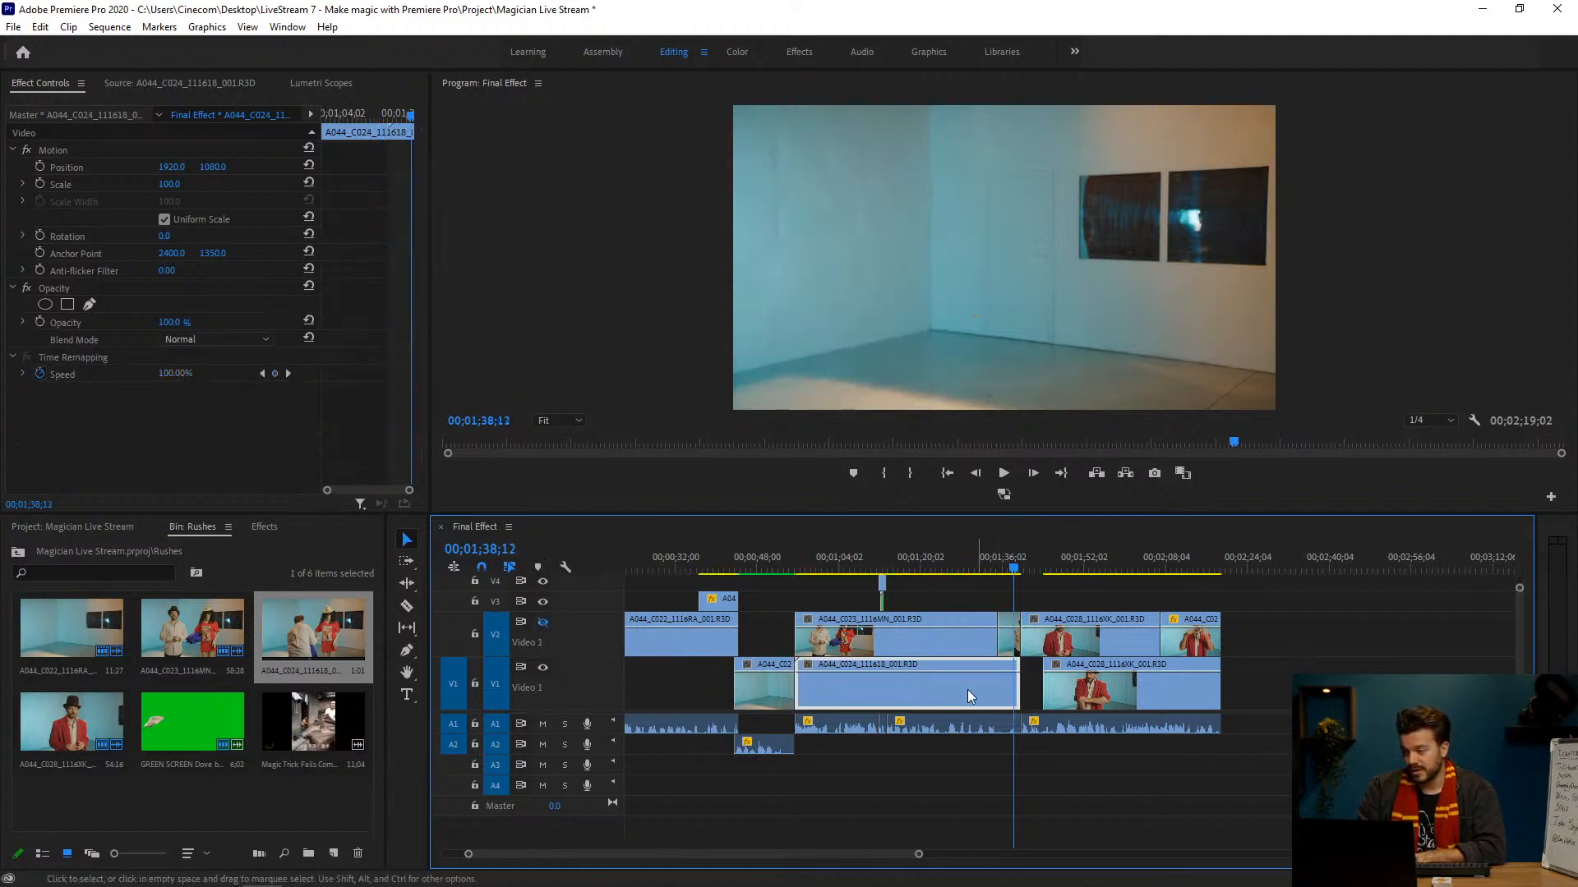
{"action": "mouse_move", "coordinate": [999, 576]}
{"action": "left_mouse_down"}
{"action": "mouse_move", "coordinate": [918, 570]}
{"action": "mouse_move", "coordinate": [1015, 573]}
{"action": "left_mouse_up"}
{"action": "left_click", "coordinate": [543, 622]}
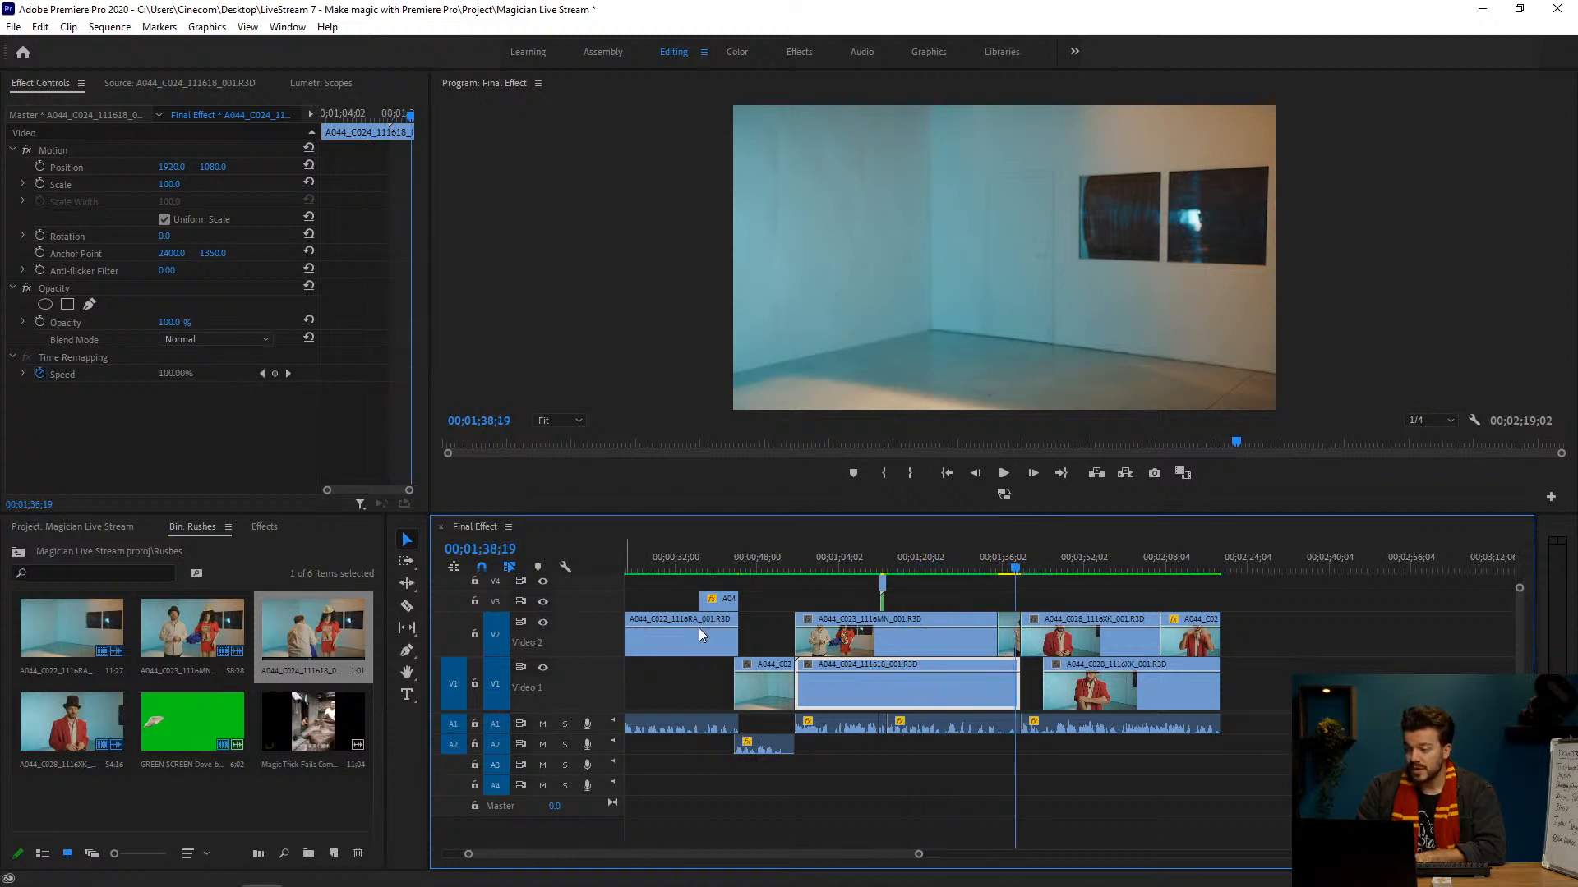
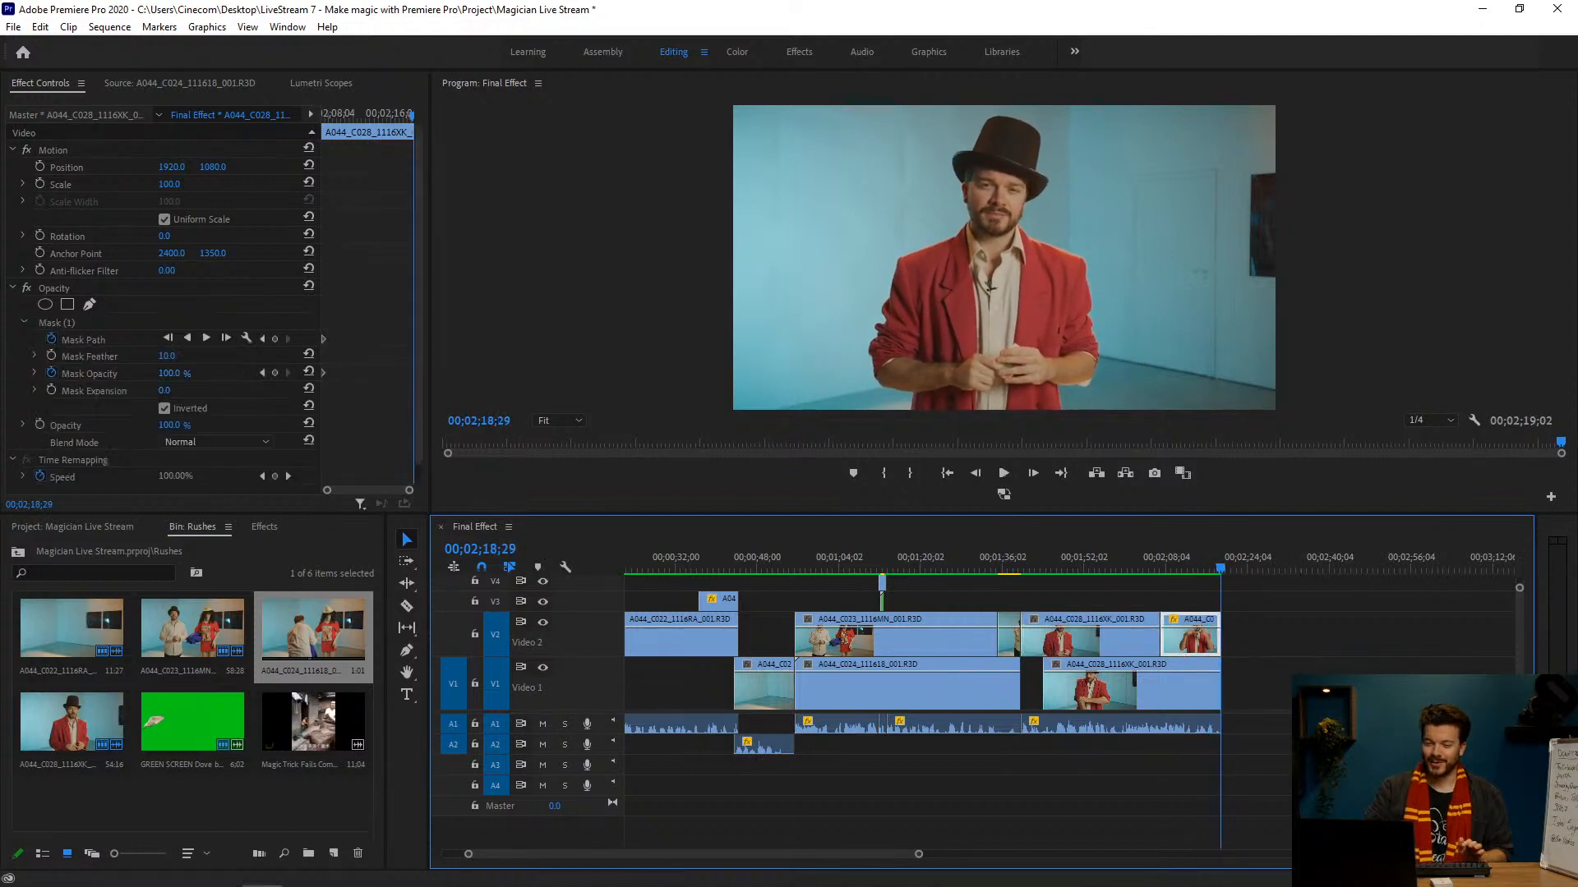
Step: Open the V2 clip under 00;01;59;01 in the Source monitor with its full footage range in view
{"action": "key", "text": "alt+Tab"}
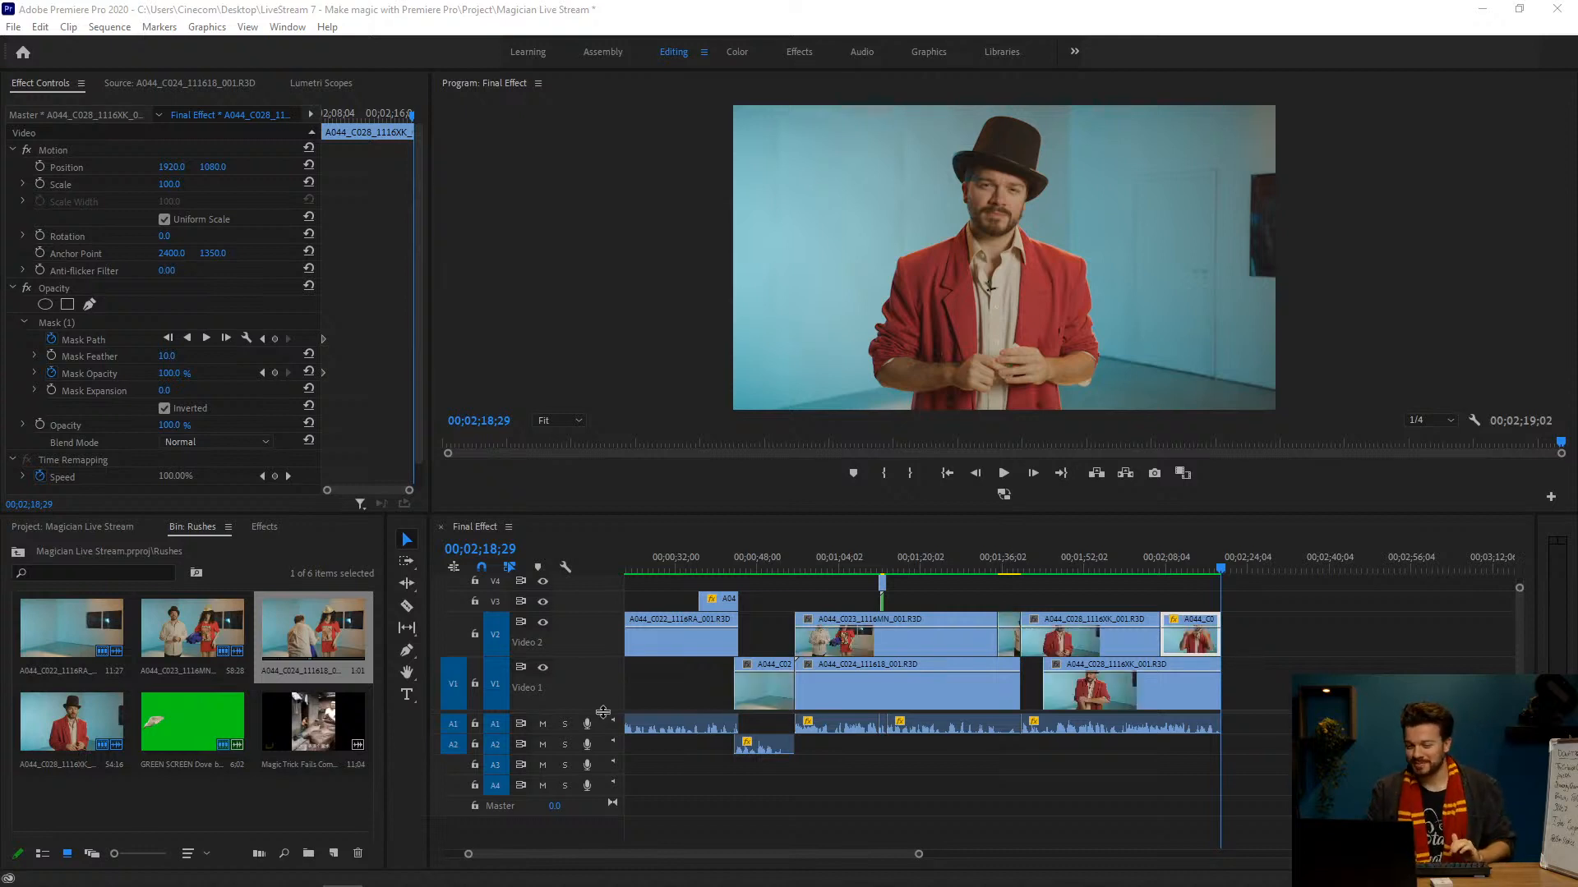
{"action": "left_click_drag", "start_coordinate": [1157, 564], "coordinate": [1119, 566]}
{"action": "left_click", "coordinate": [1132, 646]}
{"action": "double_click", "coordinate": [1131, 644]}
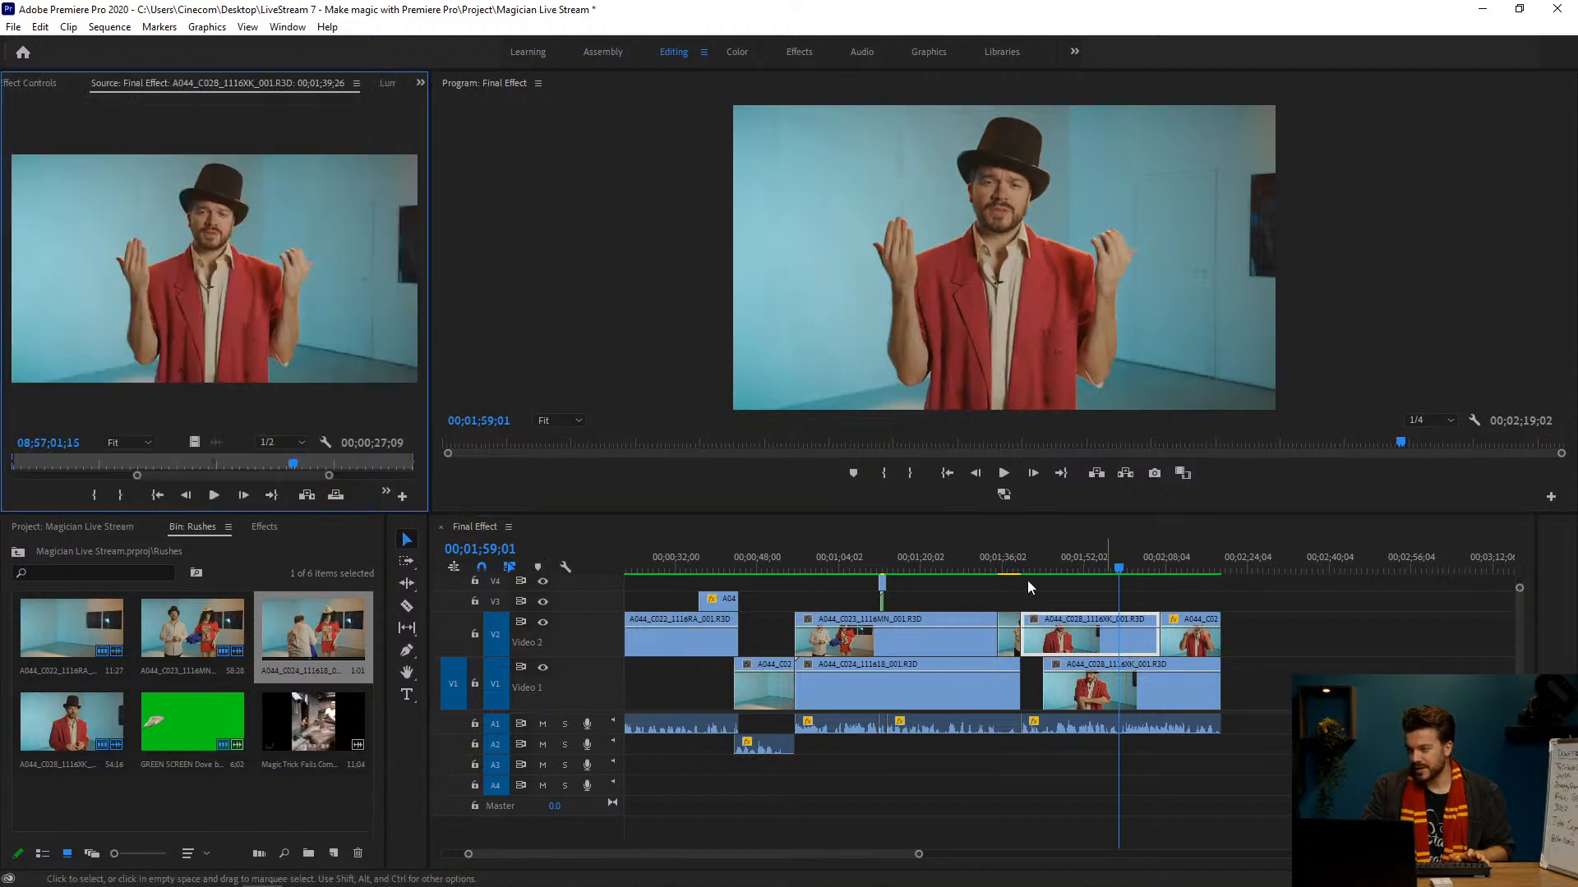
{"action": "left_click_drag", "start_coordinate": [329, 475], "coordinate": [411, 476]}
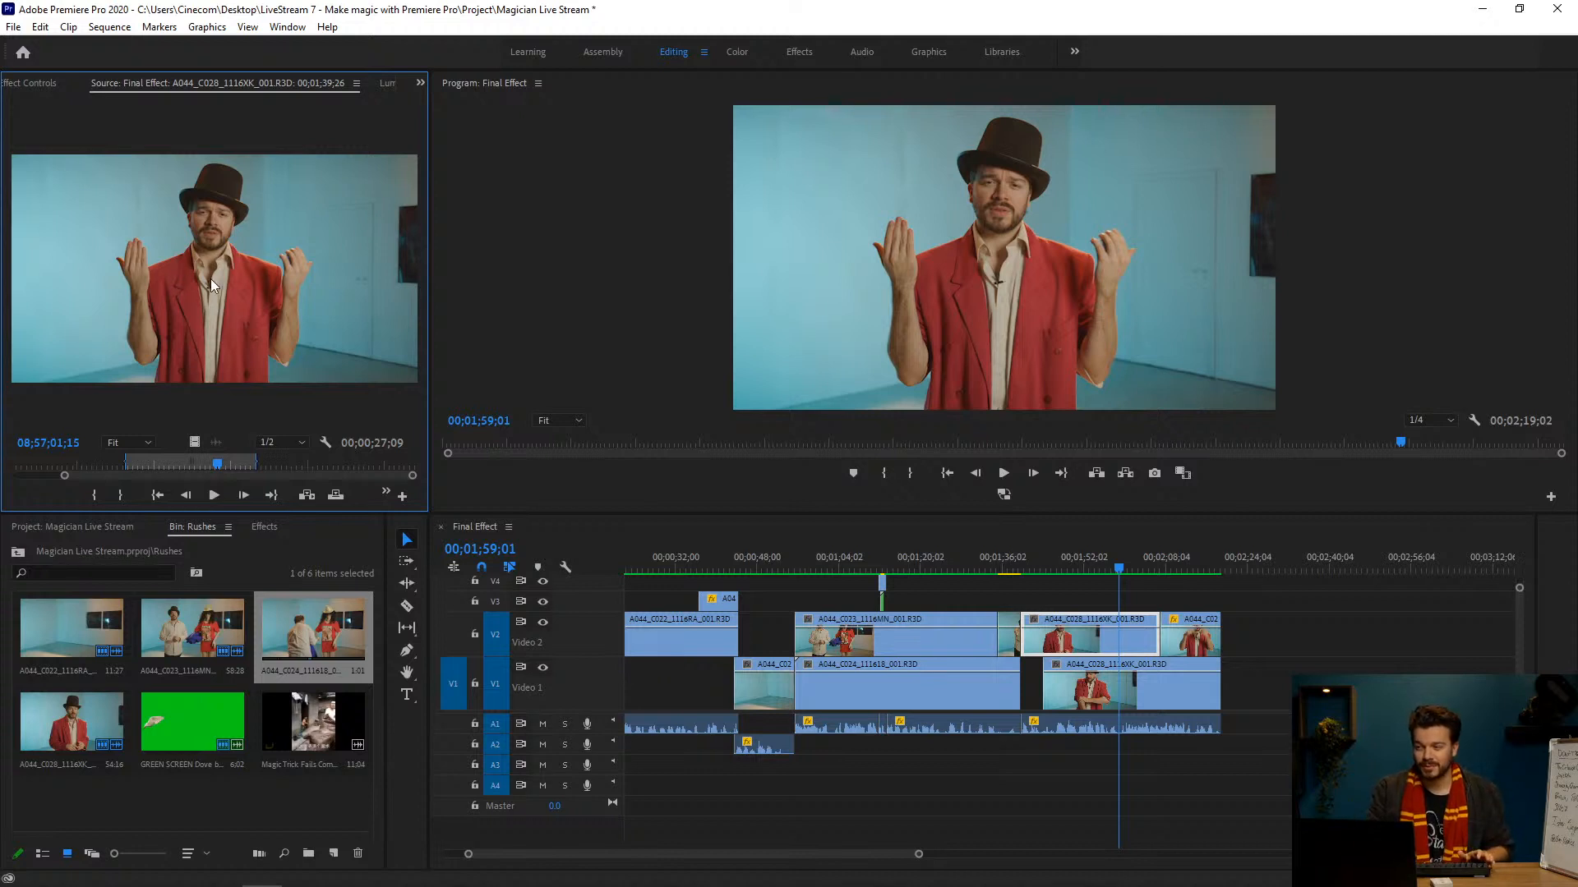
Step: Scrub the source footage from 08;56;59;09 to the empty room at 08;57;29;21, and return to the card at 08;57;08;08
{"action": "left_click_drag", "start_coordinate": [199, 475], "coordinate": [212, 465]}
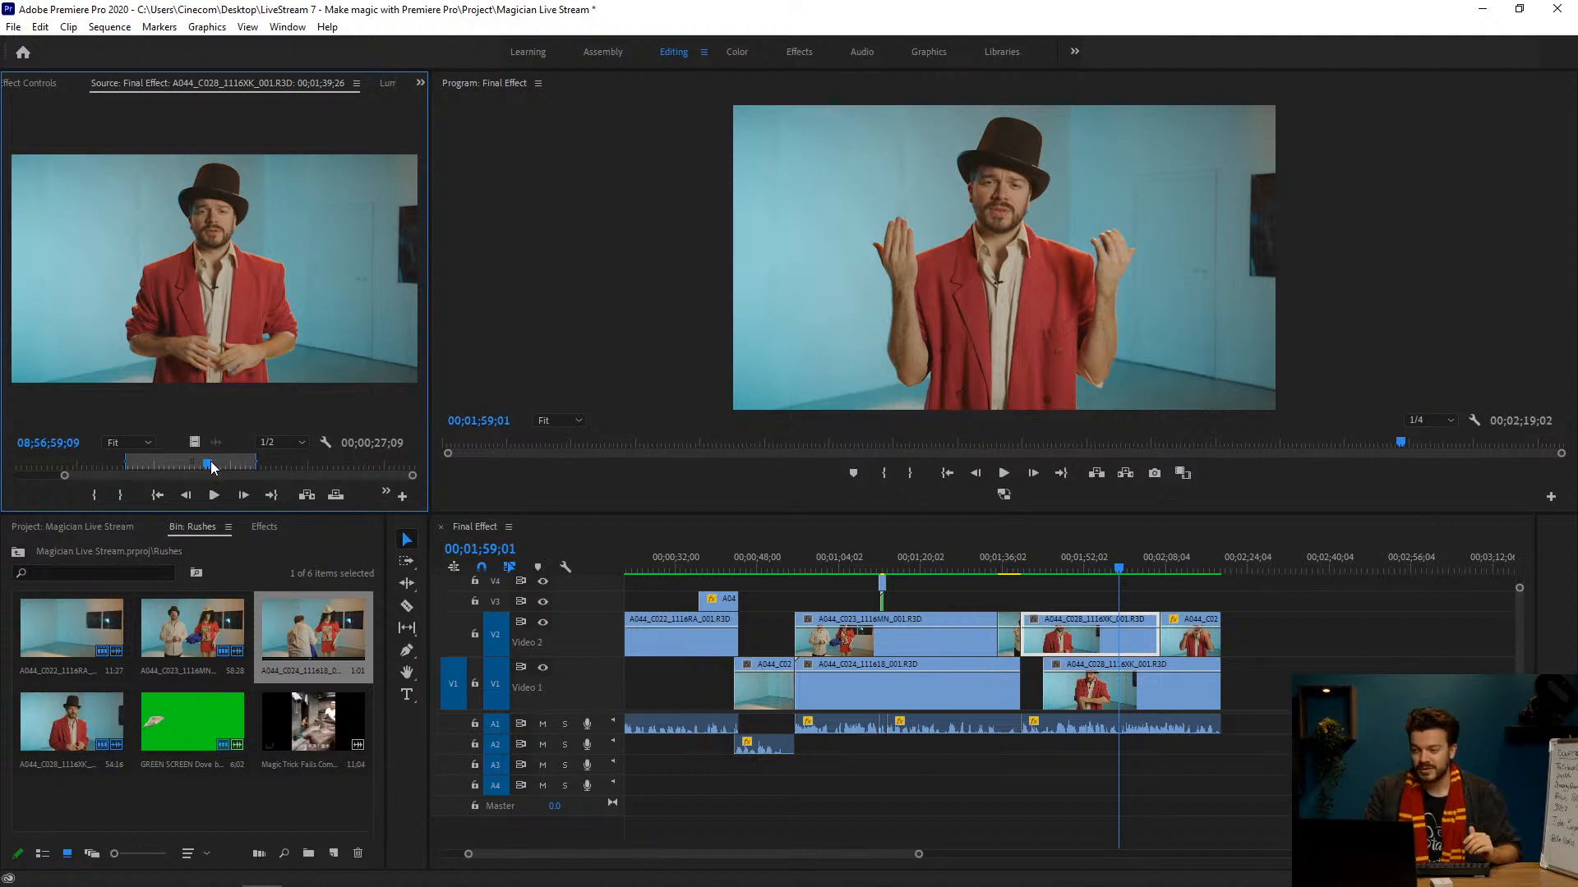
{"action": "left_click_drag", "start_coordinate": [212, 467], "coordinate": [214, 466]}
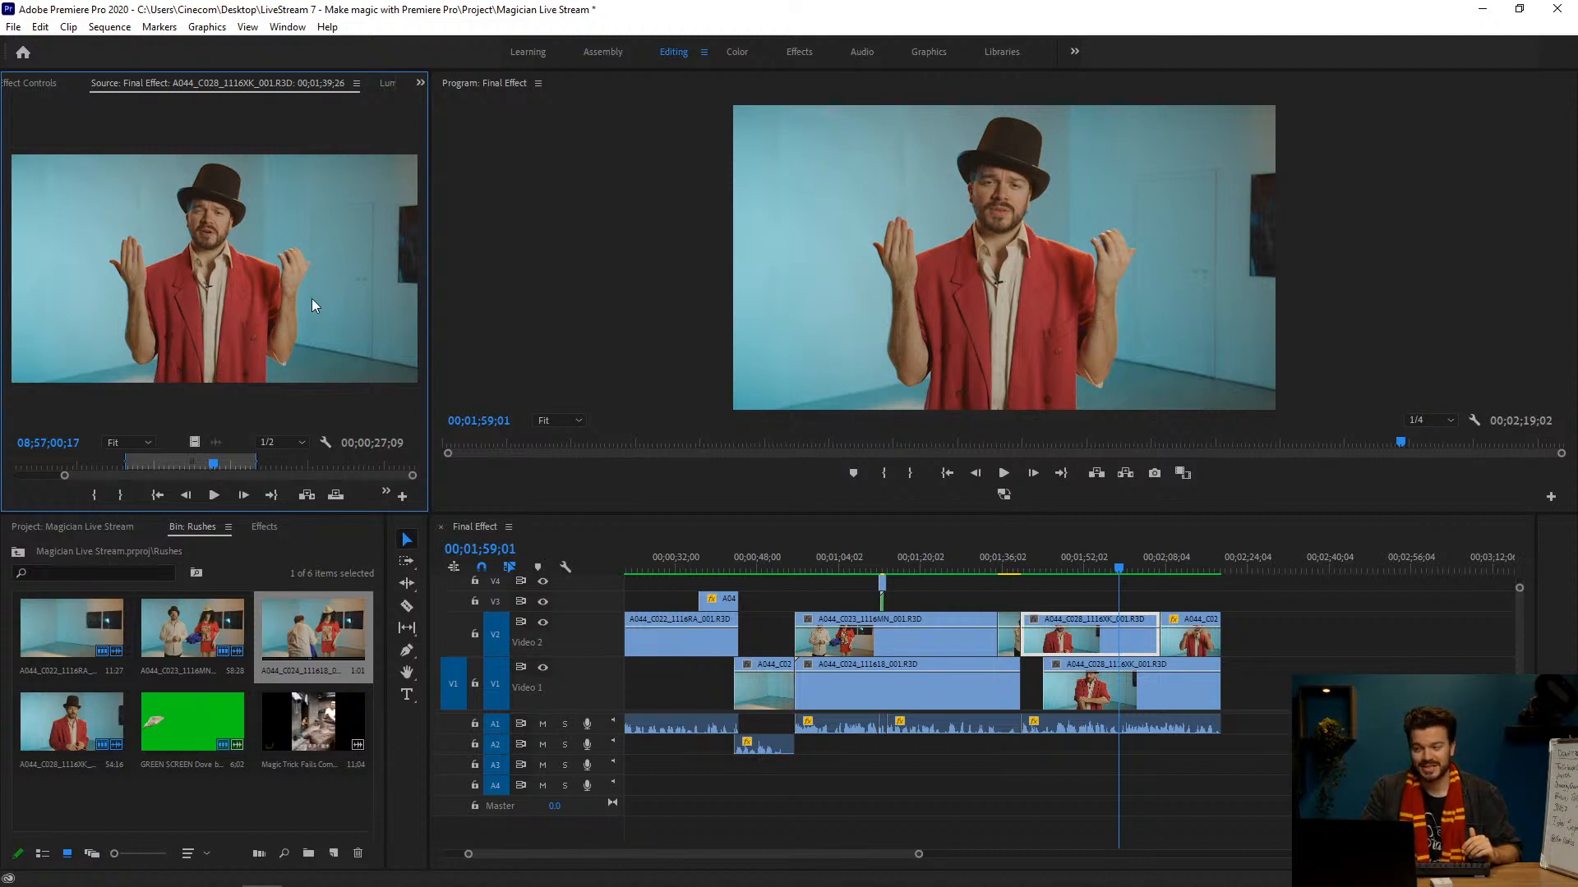
{"action": "left_click_drag", "start_coordinate": [220, 466], "coordinate": [239, 467]}
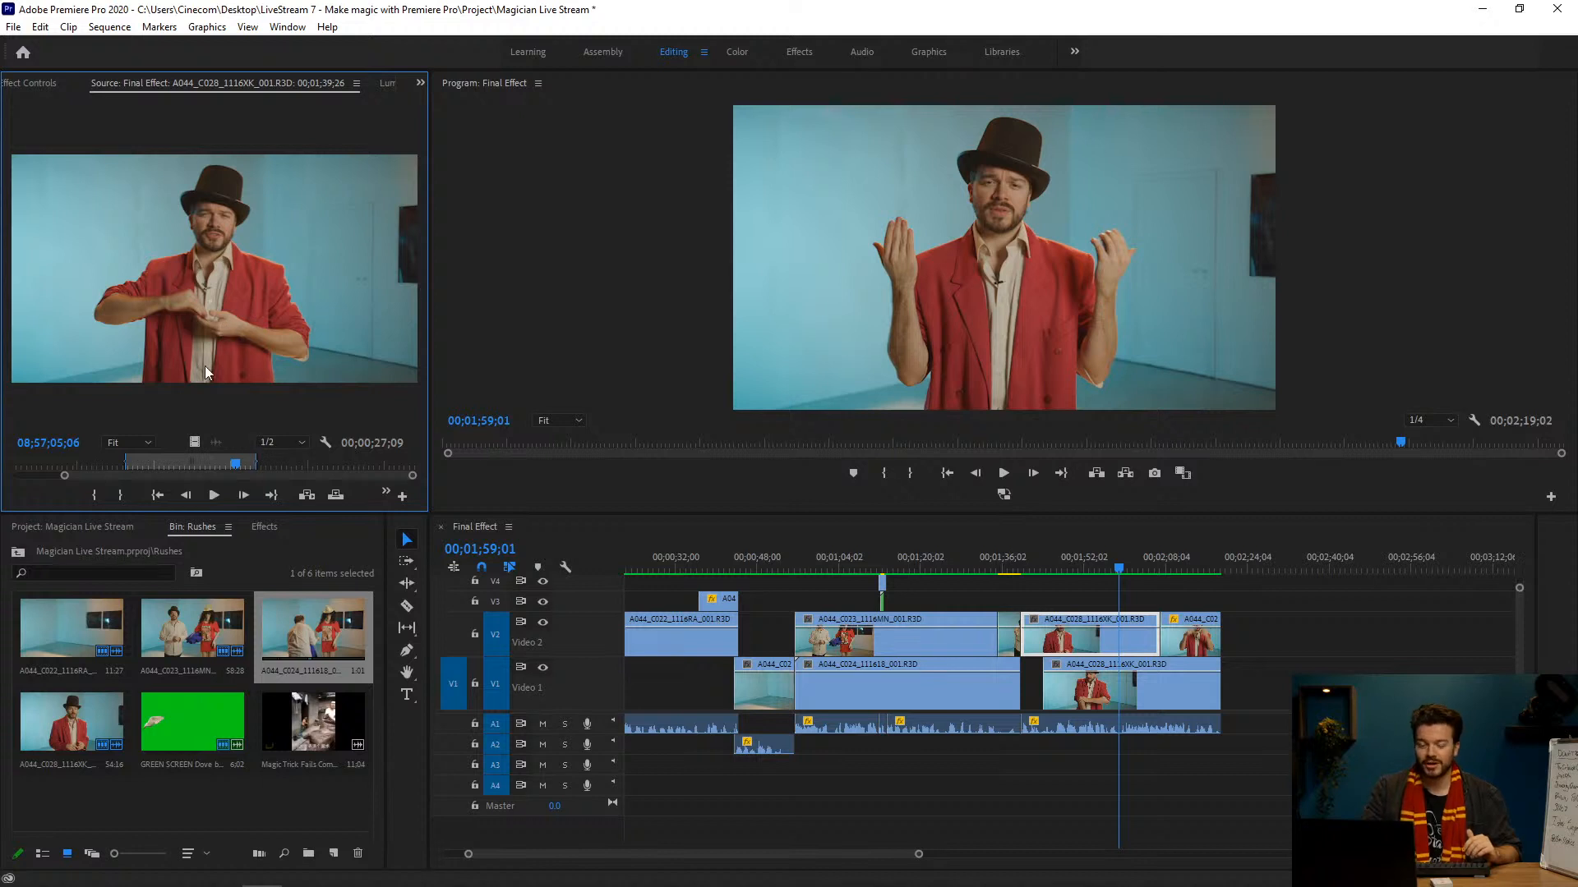
{"action": "left_click_drag", "start_coordinate": [239, 467], "coordinate": [263, 467]}
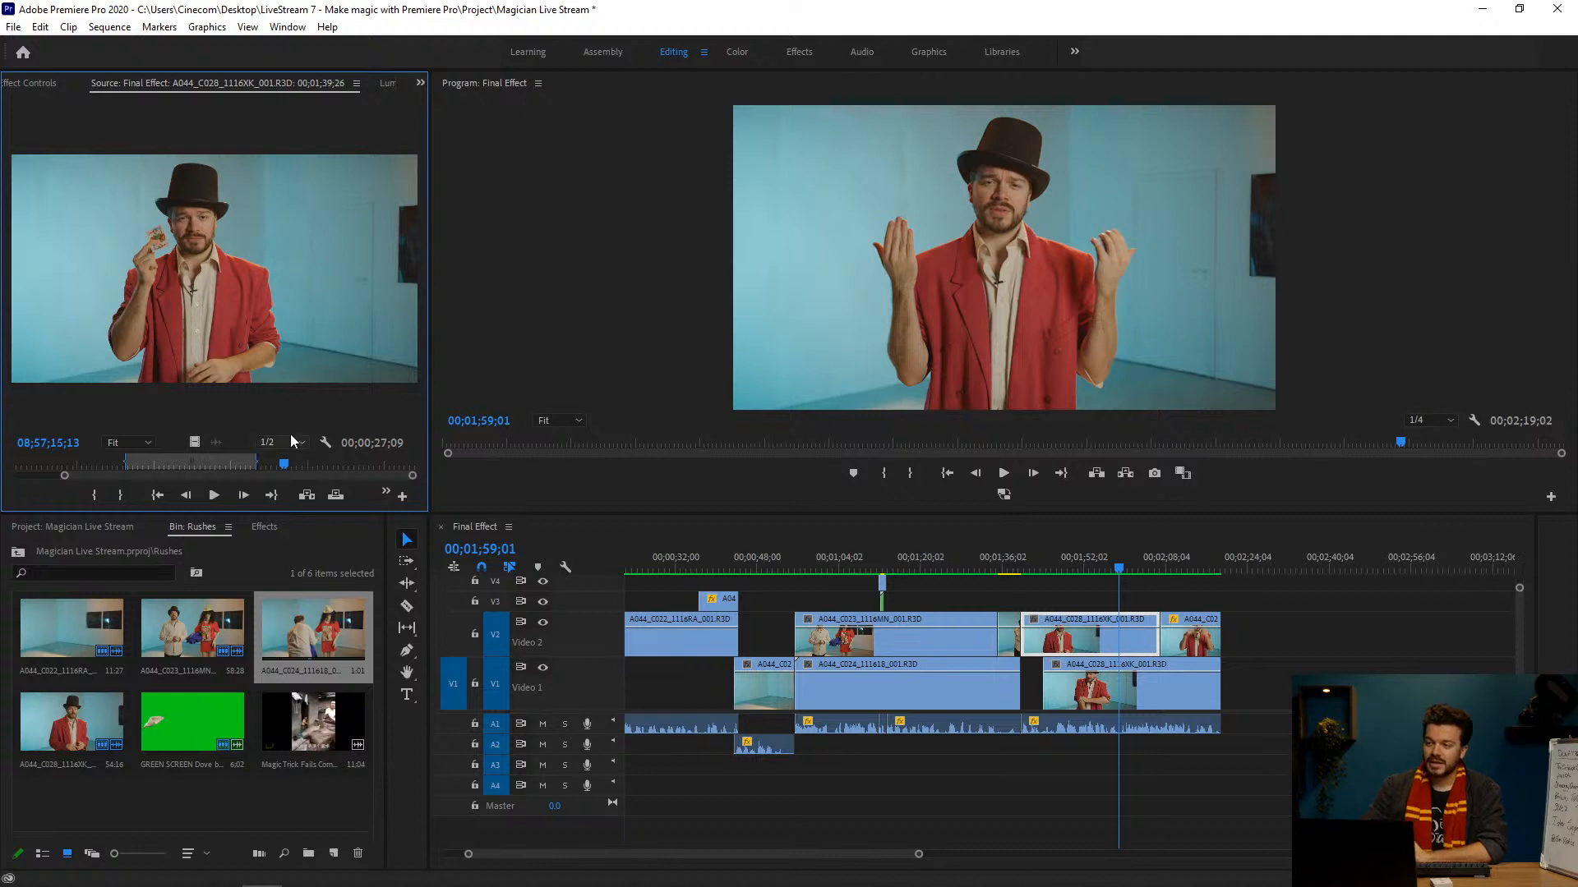
{"action": "left_click_drag", "start_coordinate": [288, 468], "coordinate": [352, 465]}
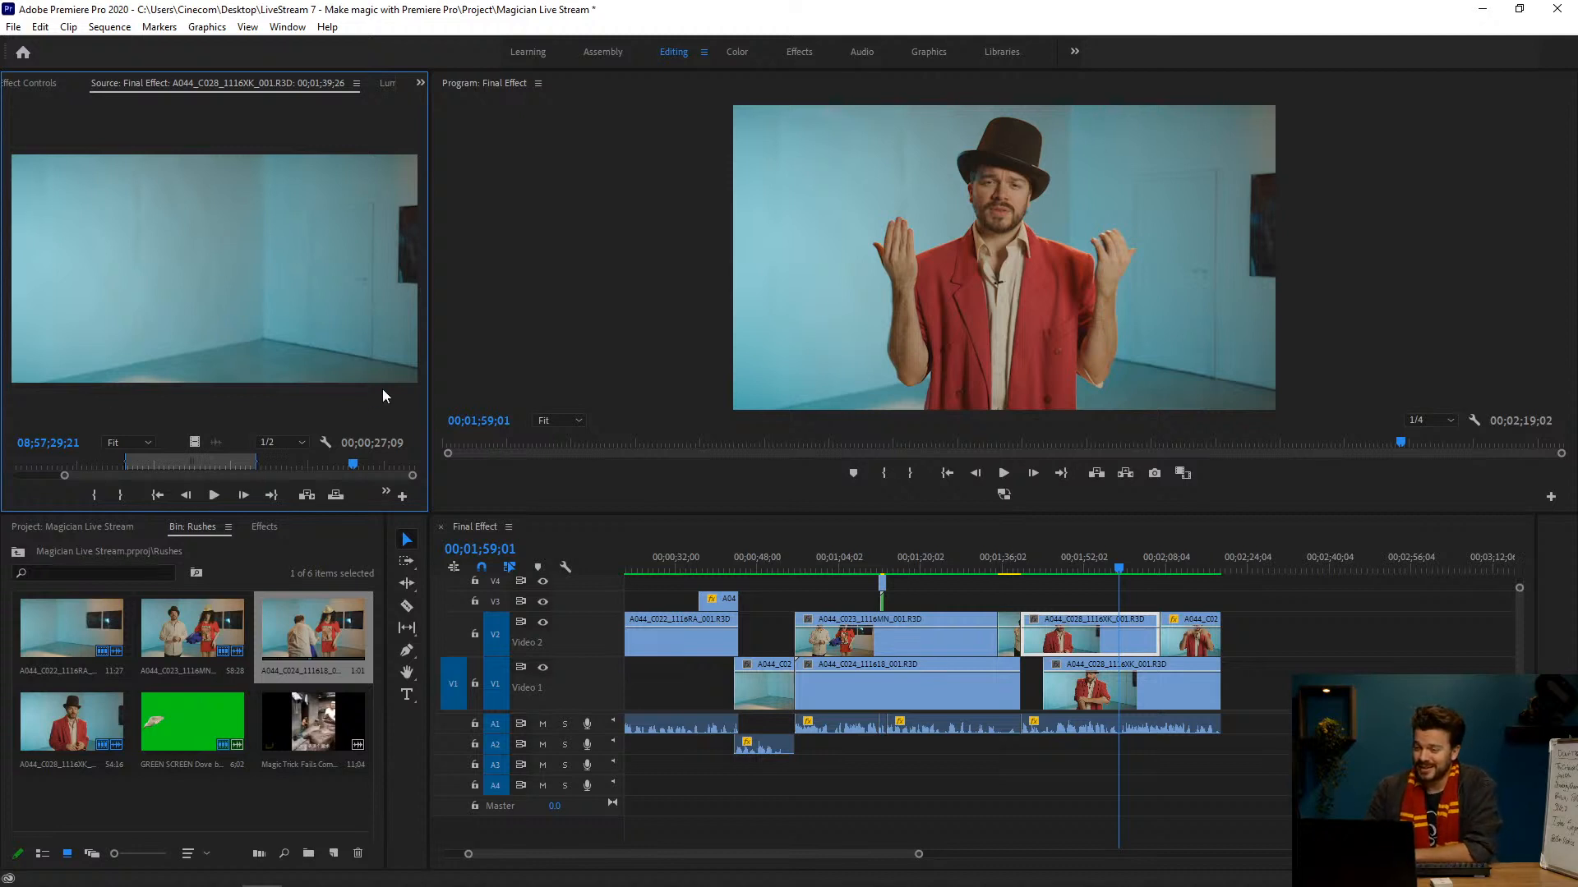
{"action": "left_click_drag", "start_coordinate": [358, 469], "coordinate": [252, 465]}
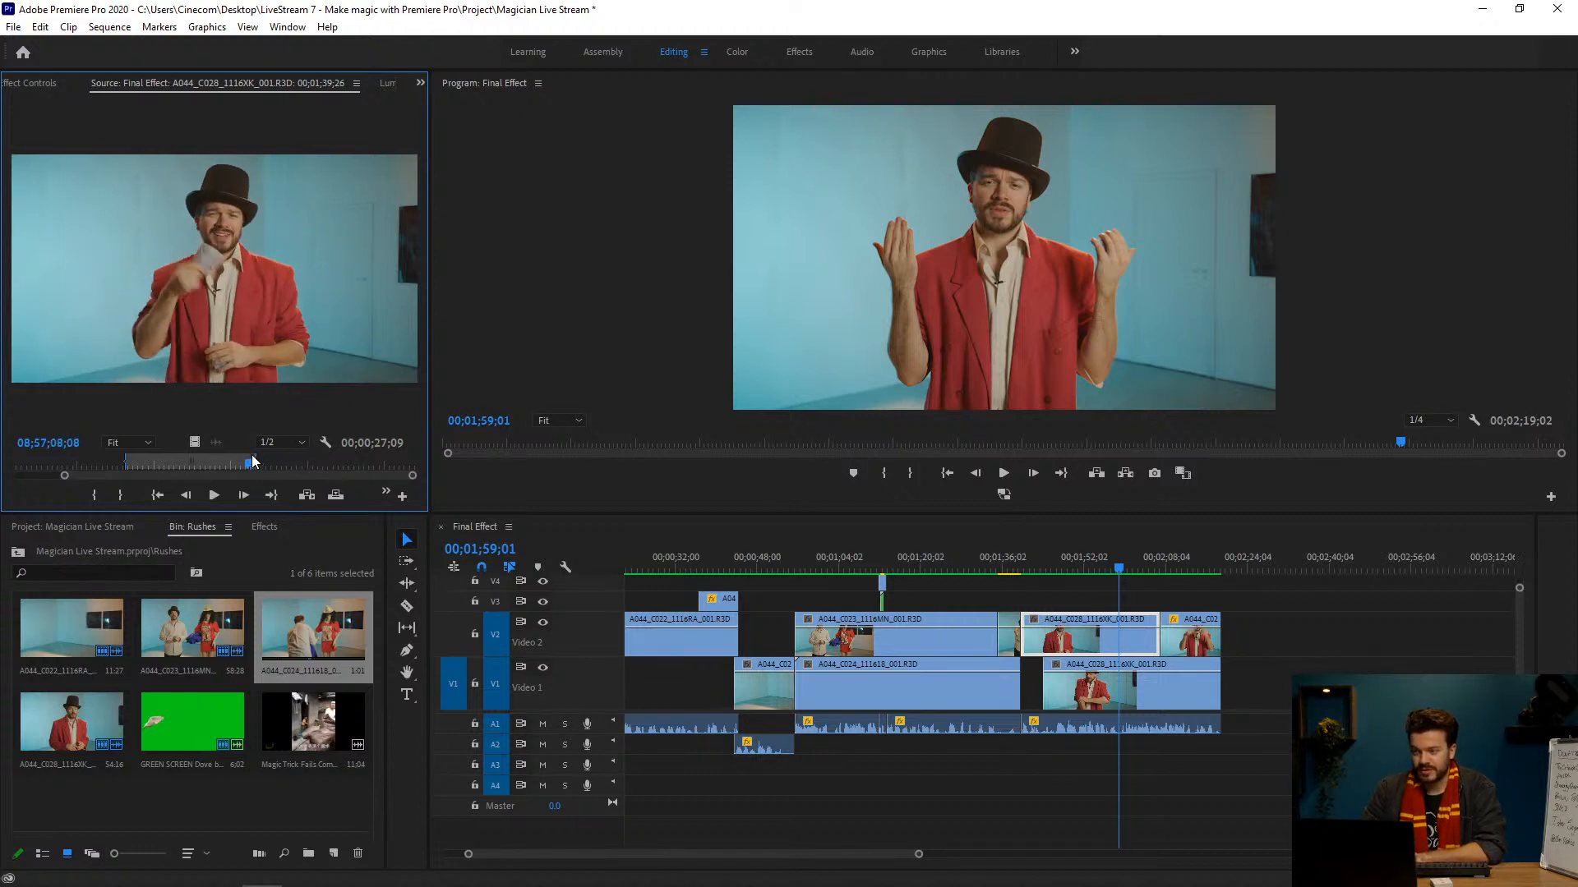
Step: Step through the card throw in the source footage frame by frame from 08;57;08;08 to 08;57;09;24
{"action": "key", "text": "Right"}
{"action": "key", "text": "Right"}
{"action": "key", "text": "Right"}
{"action": "key", "text": "Right"}
{"action": "key", "text": "Right"}
{"action": "key", "text": "Right"}
{"action": "key", "text": "Right"}
{"action": "key", "text": "Right"}
{"action": "key", "text": "Right"}
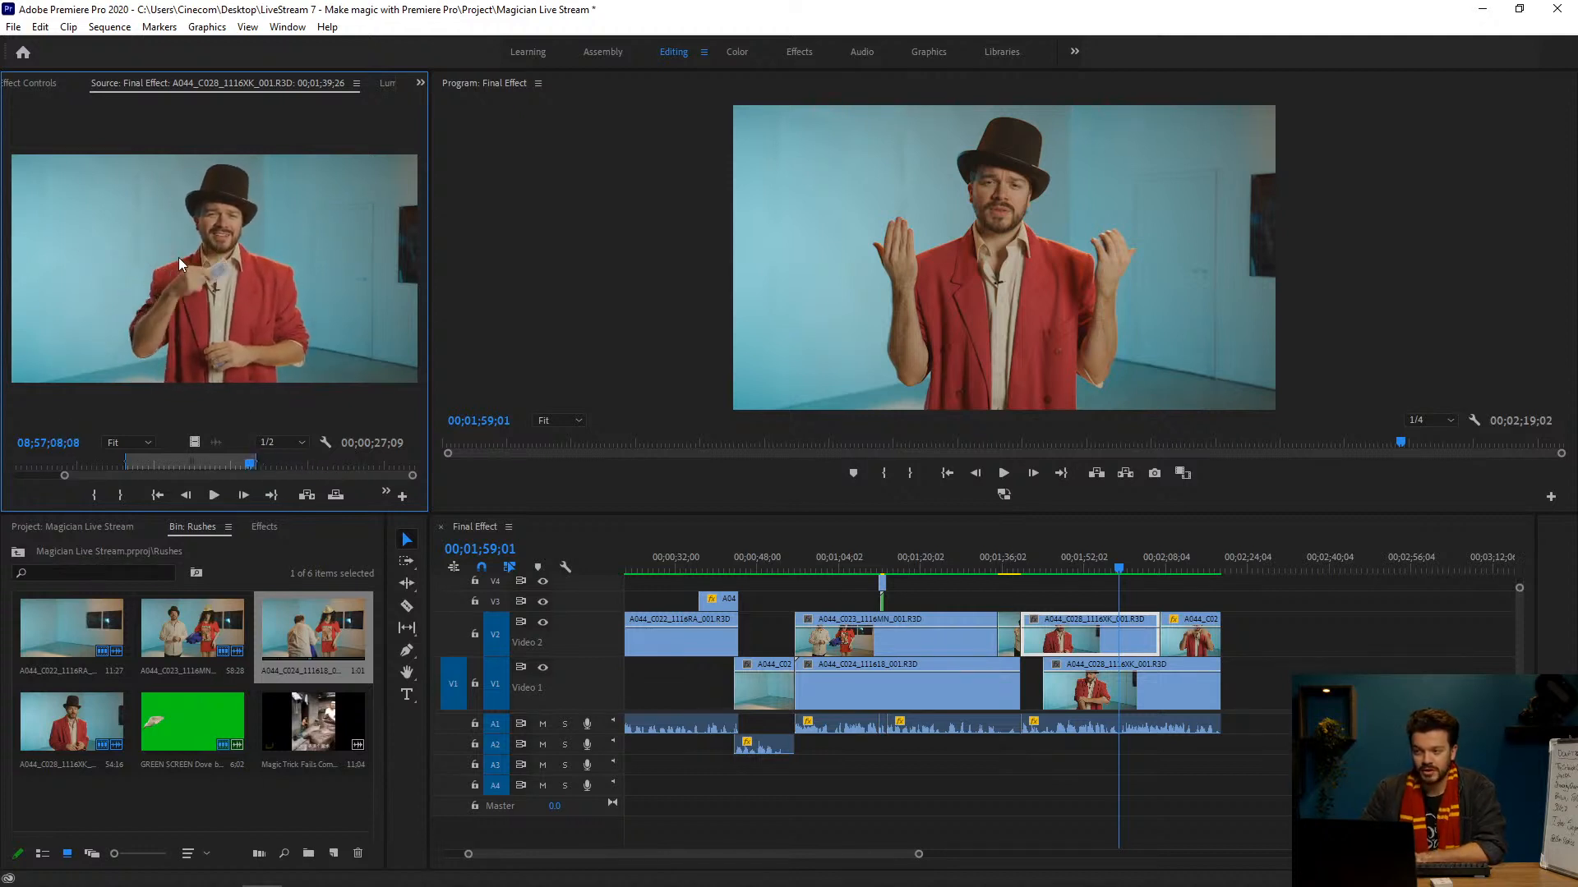
{"action": "key", "text": "Right"}
{"action": "key", "text": "Right"}
{"action": "key", "text": "Right"}
{"action": "key", "text": "Right"}
{"action": "key", "text": "Right"}
{"action": "key", "text": "Right"}
{"action": "key", "text": "Right"}
{"action": "key", "text": "Right"}
{"action": "key", "text": "Right"}
{"action": "key", "text": "Right"}
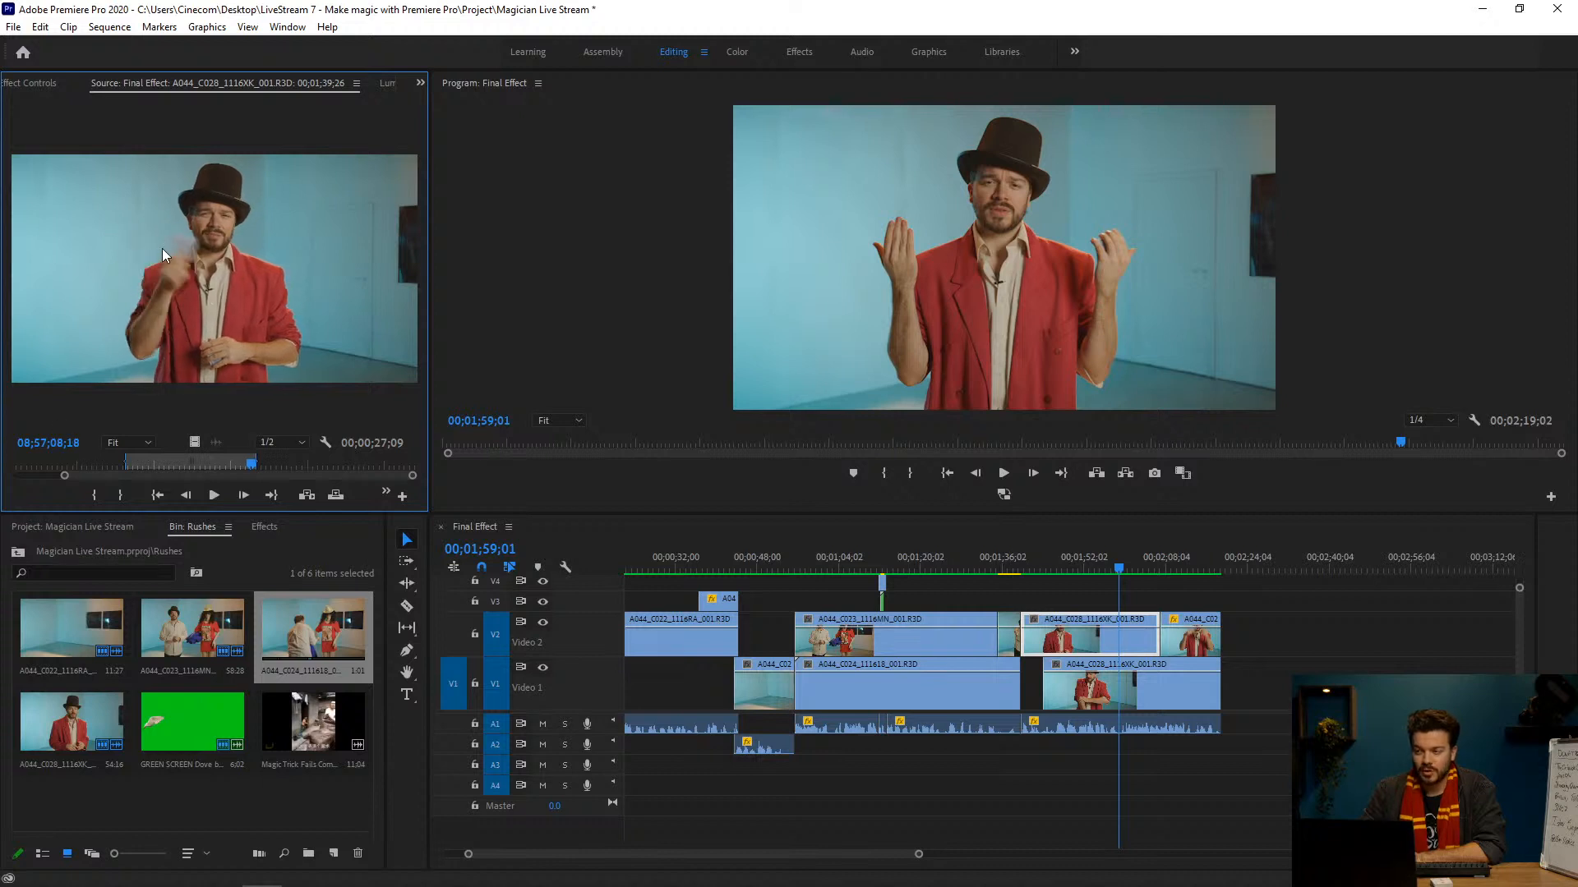
{"action": "key", "text": "Right"}
{"action": "key", "text": "Right"}
{"action": "key", "text": "Right"}
{"action": "key", "text": "Right"}
{"action": "key", "text": "Right"}
{"action": "key", "text": "Right"}
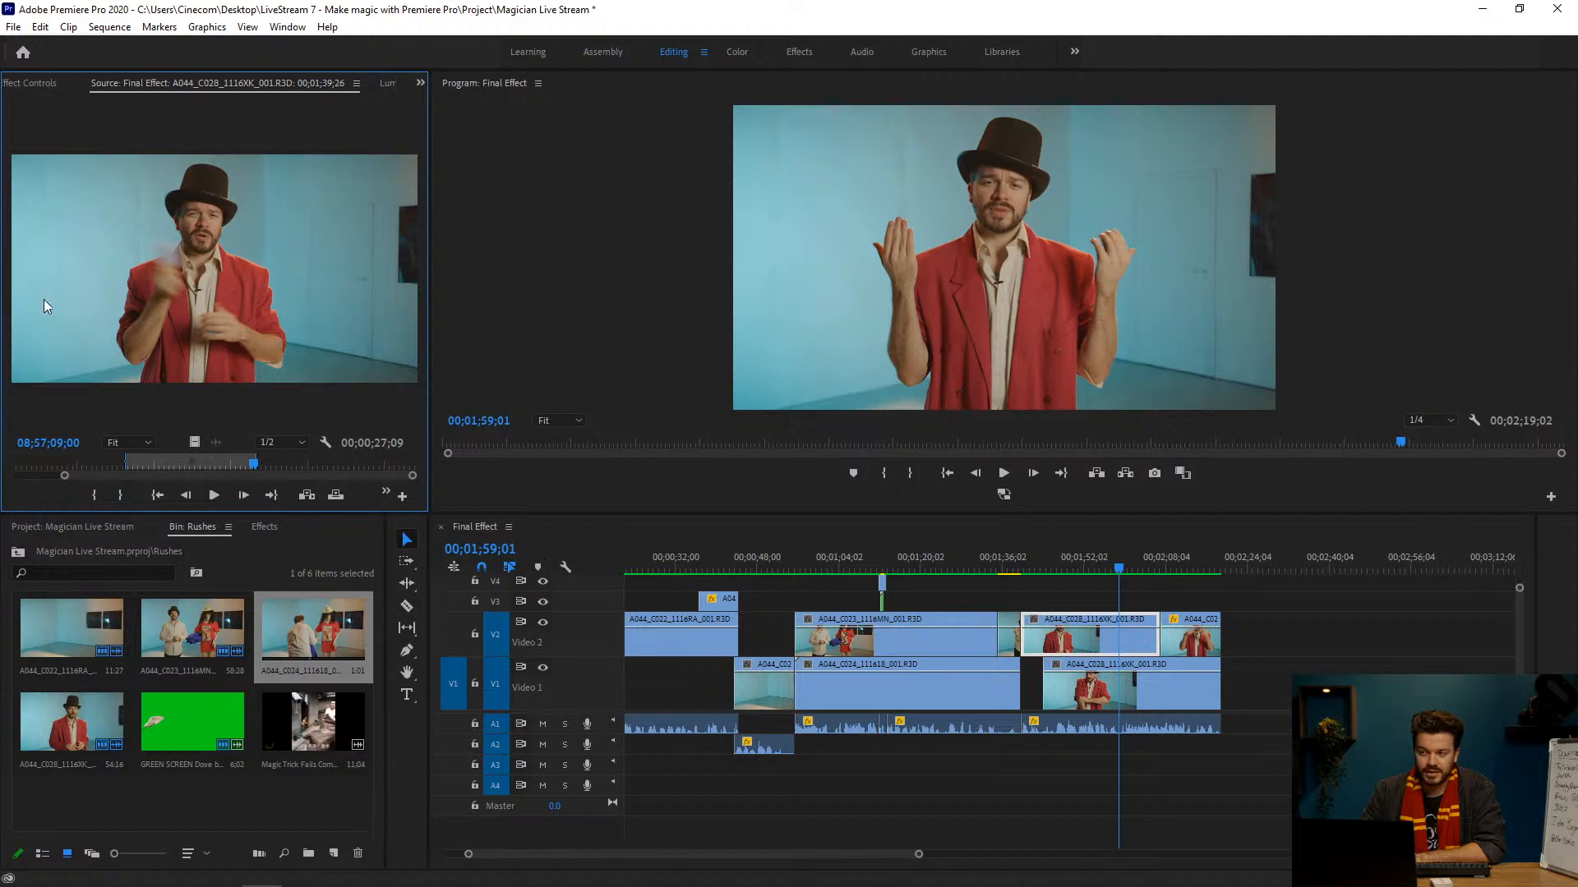
{"action": "key", "text": "Right"}
{"action": "key", "text": "Right"}
{"action": "key", "text": "Right"}
{"action": "key", "text": "Right"}
{"action": "key", "text": "Right"}
{"action": "key", "text": "Right"}
{"action": "key", "text": "Right"}
{"action": "key", "text": "Right"}
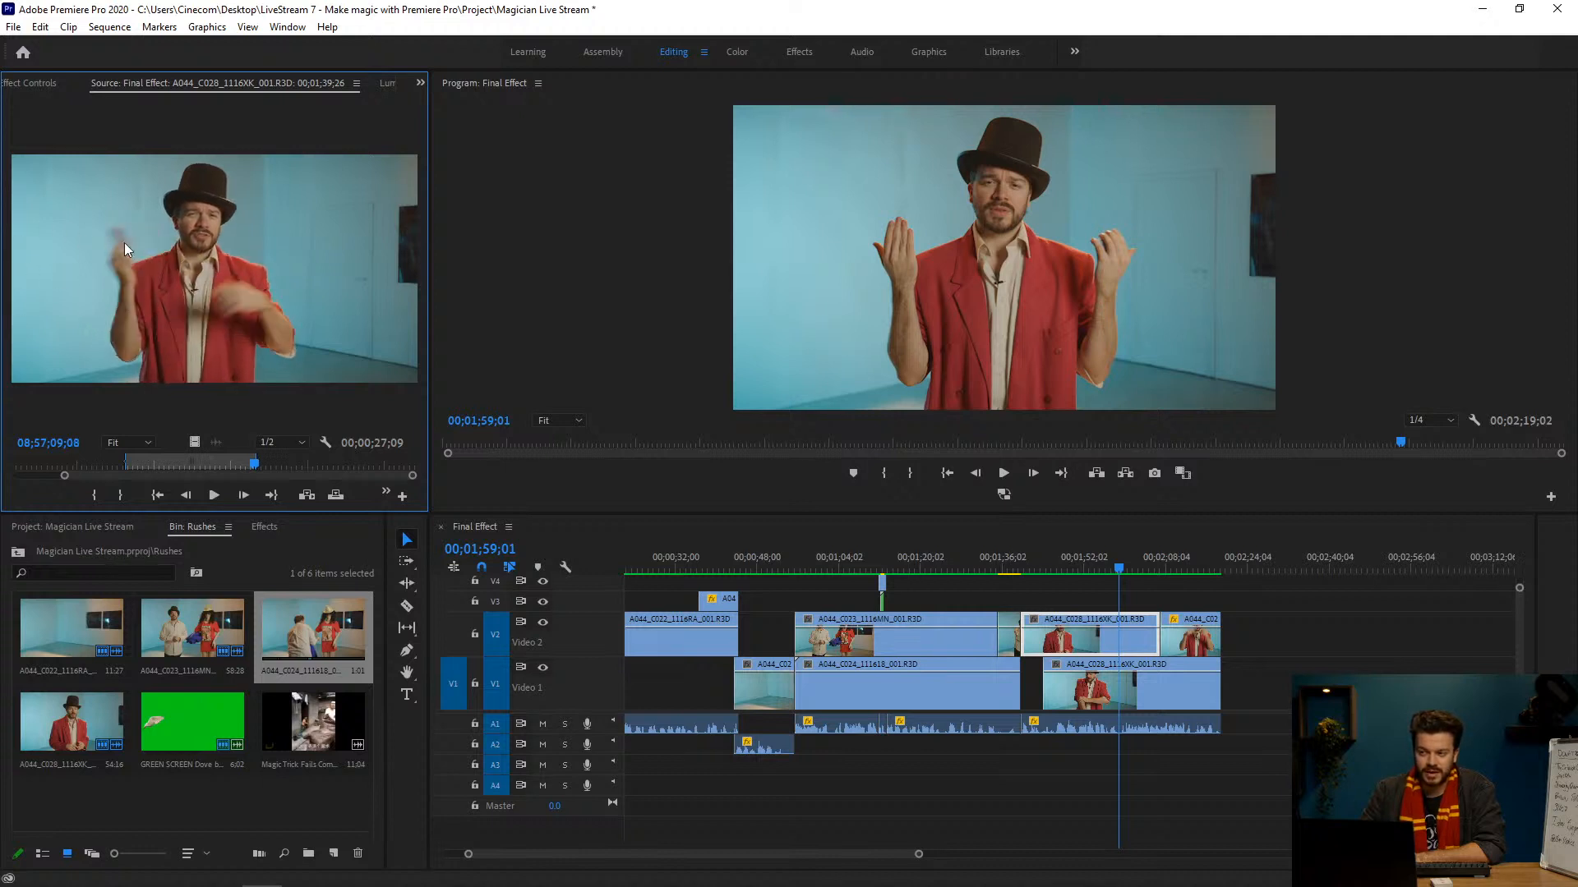
{"action": "key", "text": "Right"}
{"action": "key", "text": "Right"}
{"action": "key", "text": "Right"}
{"action": "key", "text": "Right"}
{"action": "key", "text": "Right"}
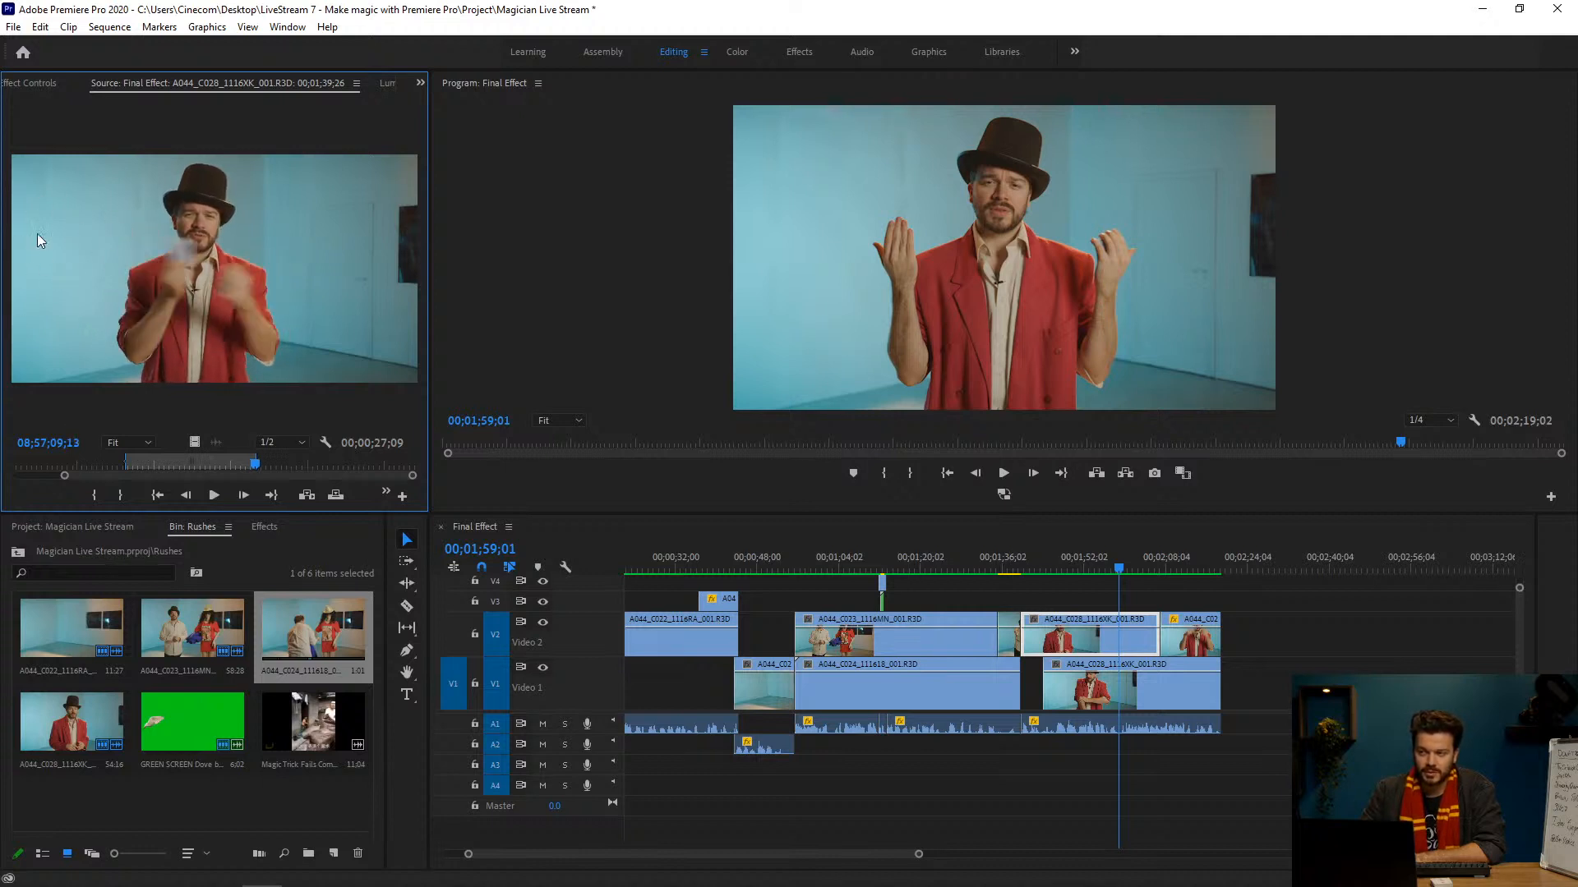
{"action": "key", "text": "Right"}
{"action": "key", "text": "Right"}
{"action": "key", "text": "Right"}
{"action": "key", "text": "Right"}
{"action": "key", "text": "Right"}
{"action": "key", "text": "Right"}
{"action": "key", "text": "Right"}
{"action": "key", "text": "Right"}
{"action": "key", "text": "Right"}
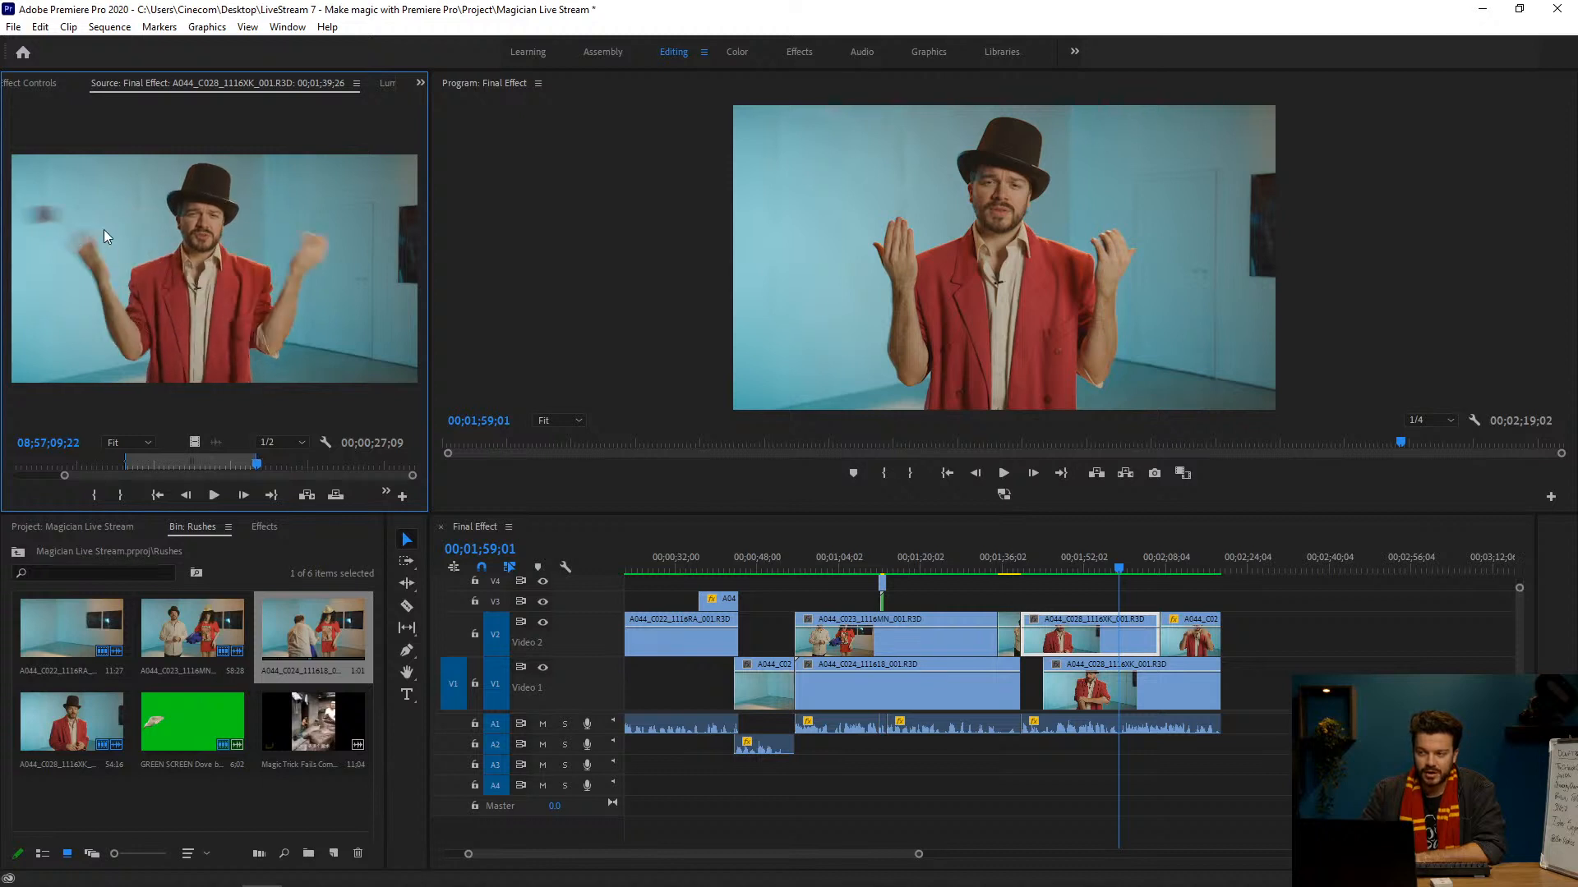
{"action": "key", "text": "Left"}
{"action": "key", "text": "Left"}
{"action": "key", "text": "Right"}
{"action": "key", "text": "Right"}
{"action": "key", "text": "Right"}
{"action": "key", "text": "Right"}
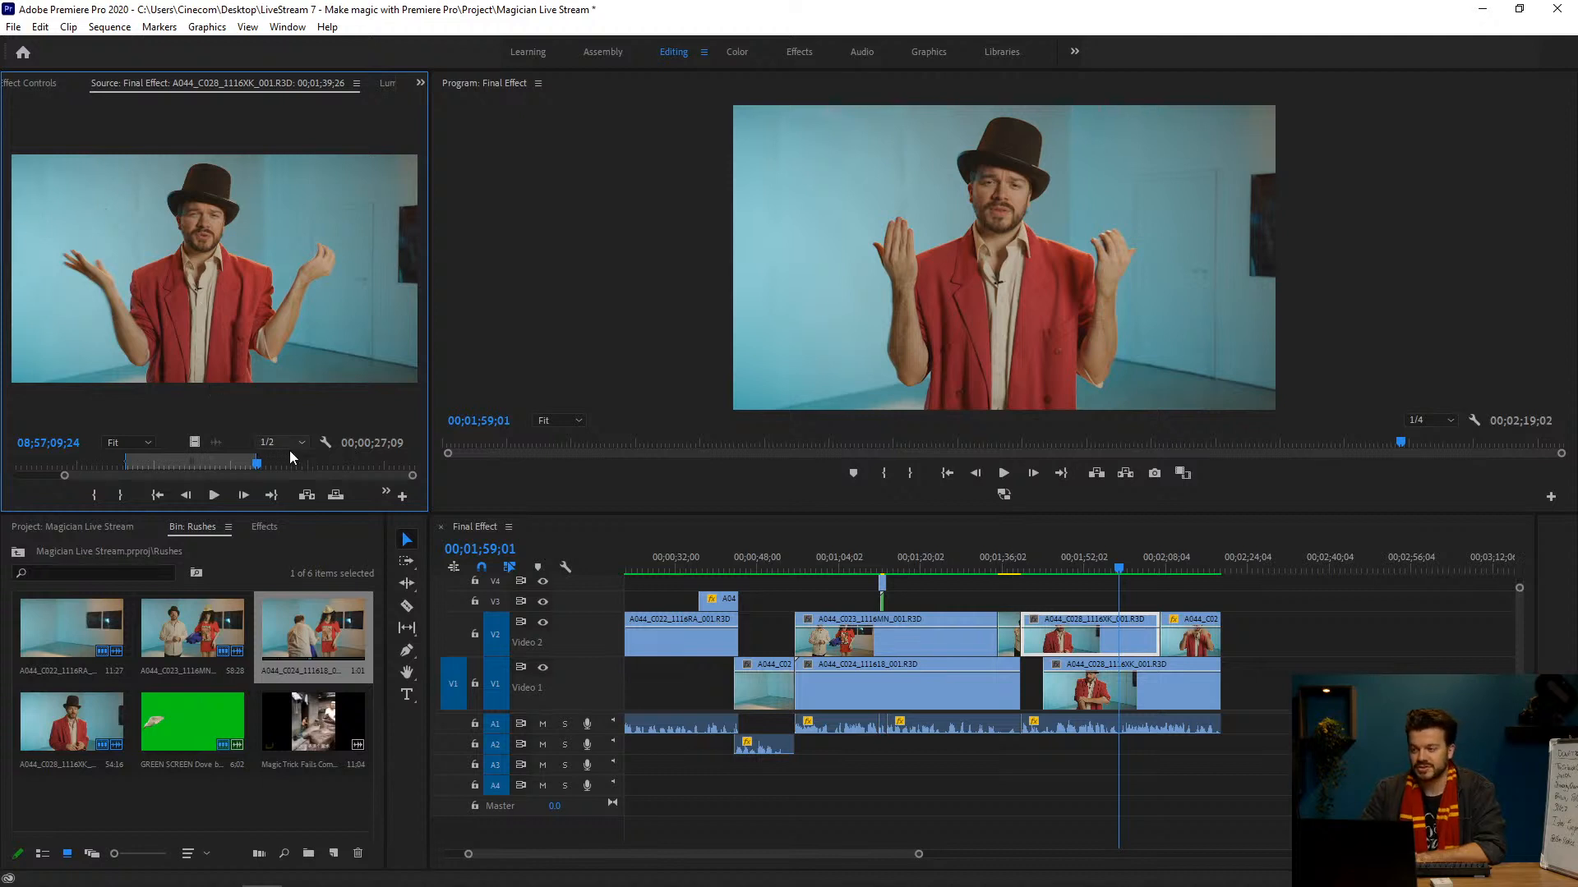
Step: Hide Video 2 around 00;02;04;12 in the sequence to inspect the empty V1 background clip, and show Video 2 again
{"action": "left_click", "coordinate": [1114, 566]}
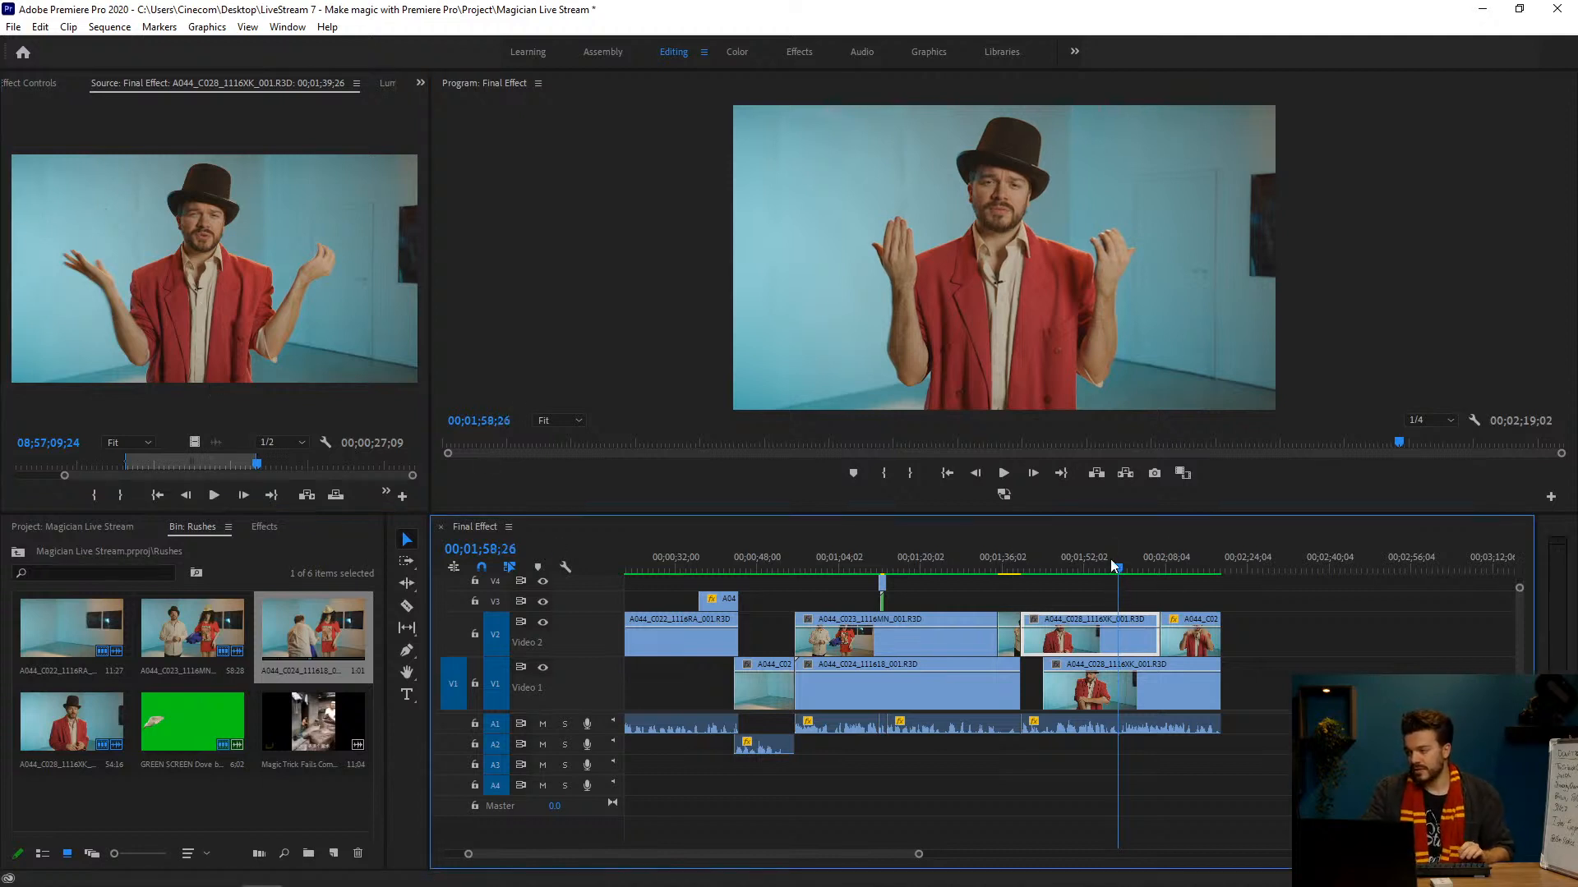
{"action": "left_click_drag", "start_coordinate": [1130, 560], "coordinate": [1148, 565]}
{"action": "left_click", "coordinate": [543, 622]}
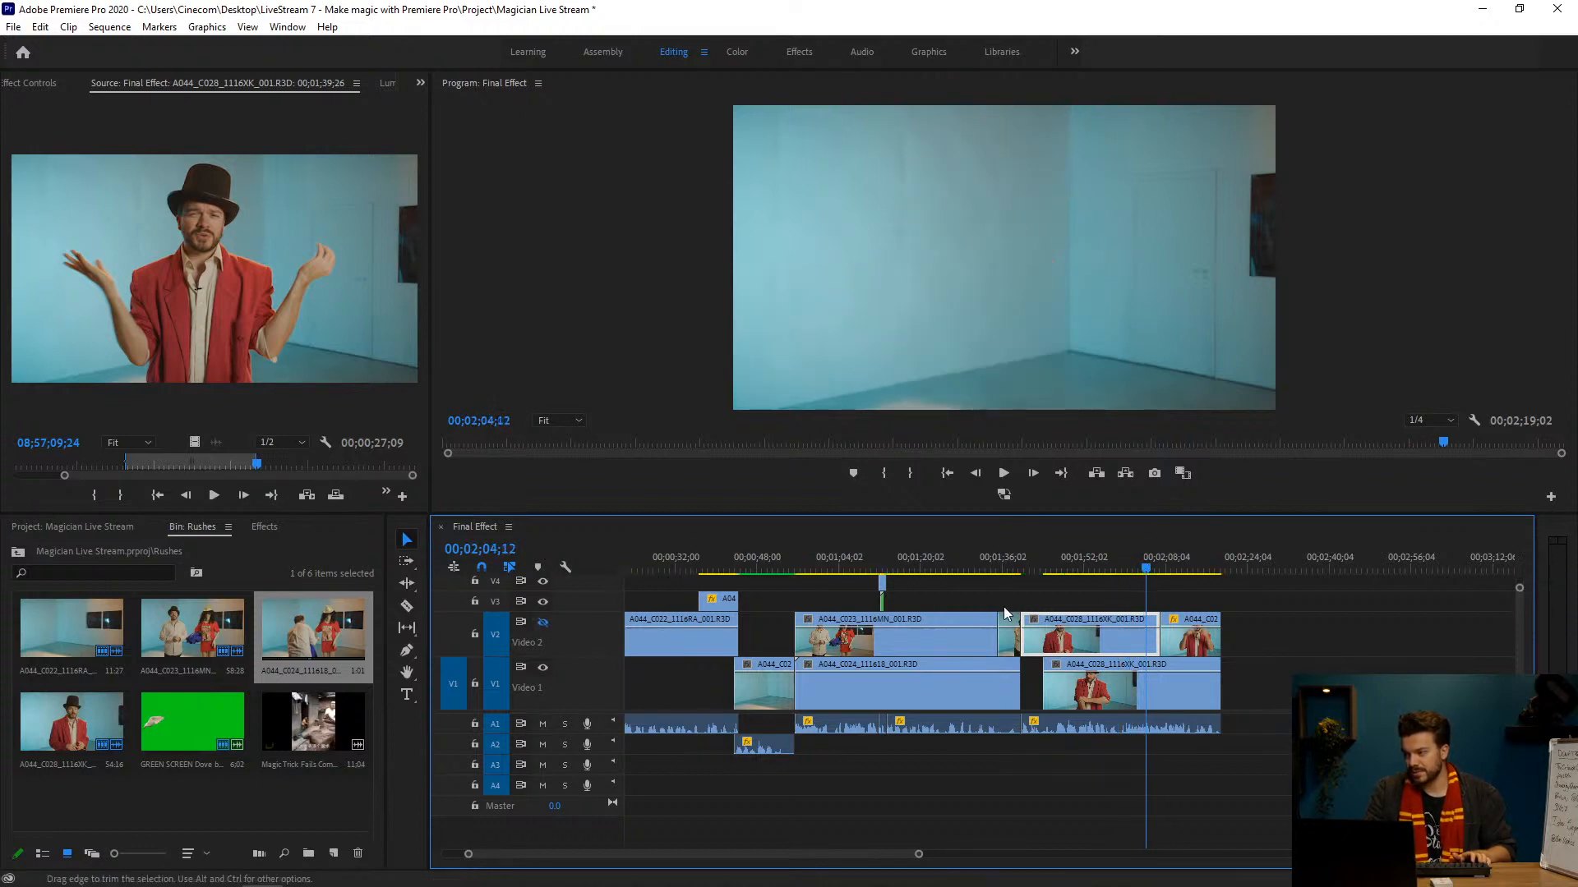
{"action": "left_click", "coordinate": [1149, 564]}
{"action": "left_click", "coordinate": [1155, 682]}
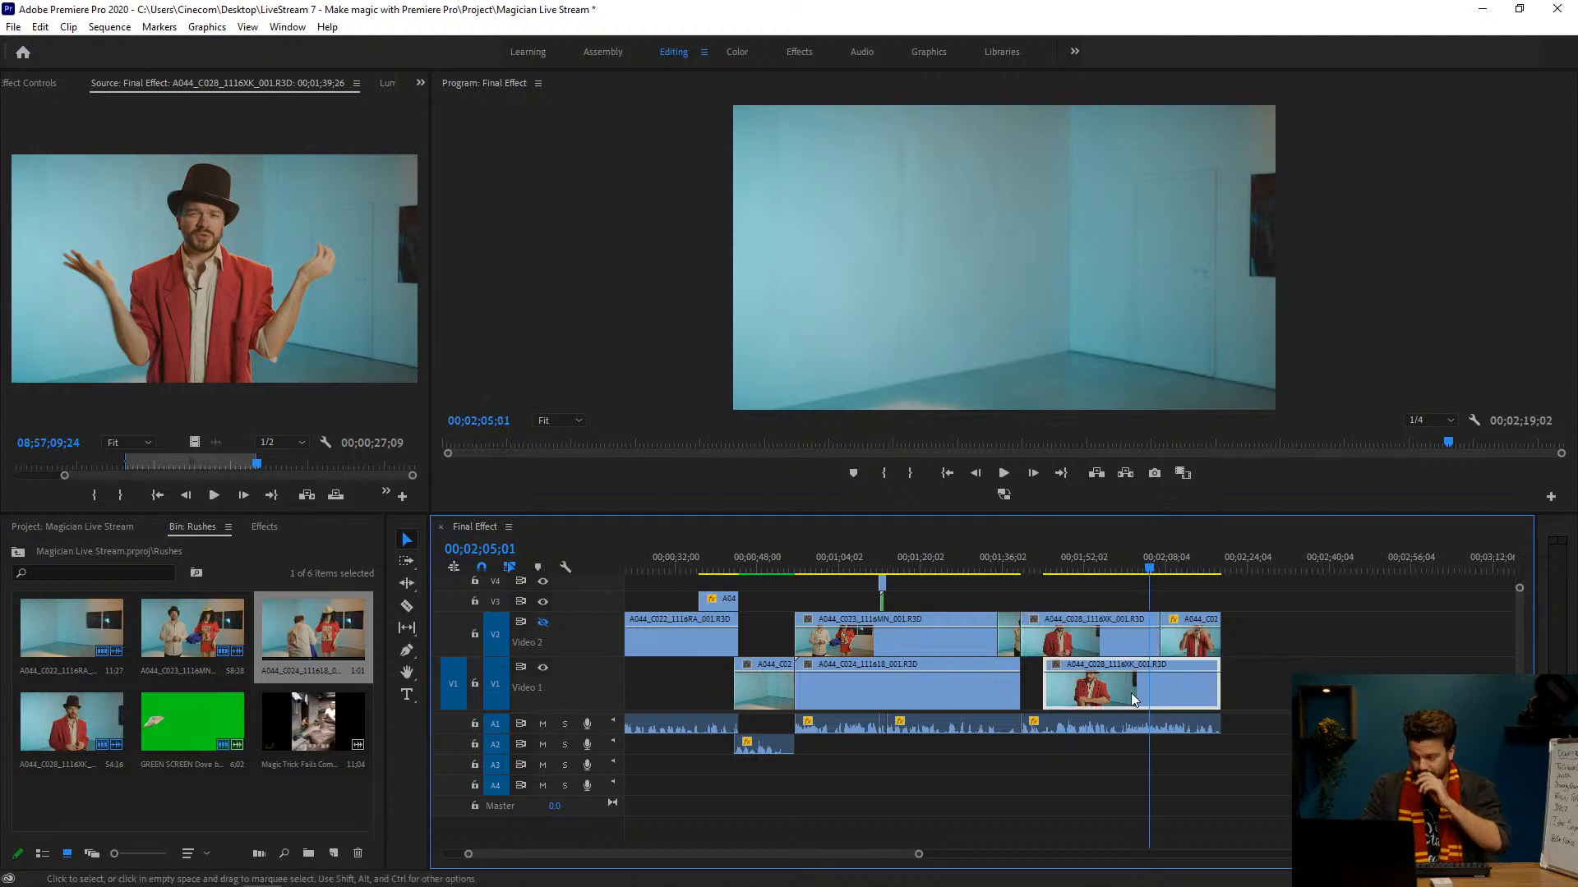
{"action": "mouse_move", "coordinate": [1149, 567]}
{"action": "left_mouse_down"}
{"action": "mouse_move", "coordinate": [1055, 567]}
{"action": "mouse_move", "coordinate": [1181, 567]}
{"action": "mouse_move", "coordinate": [1150, 567]}
{"action": "left_mouse_up"}
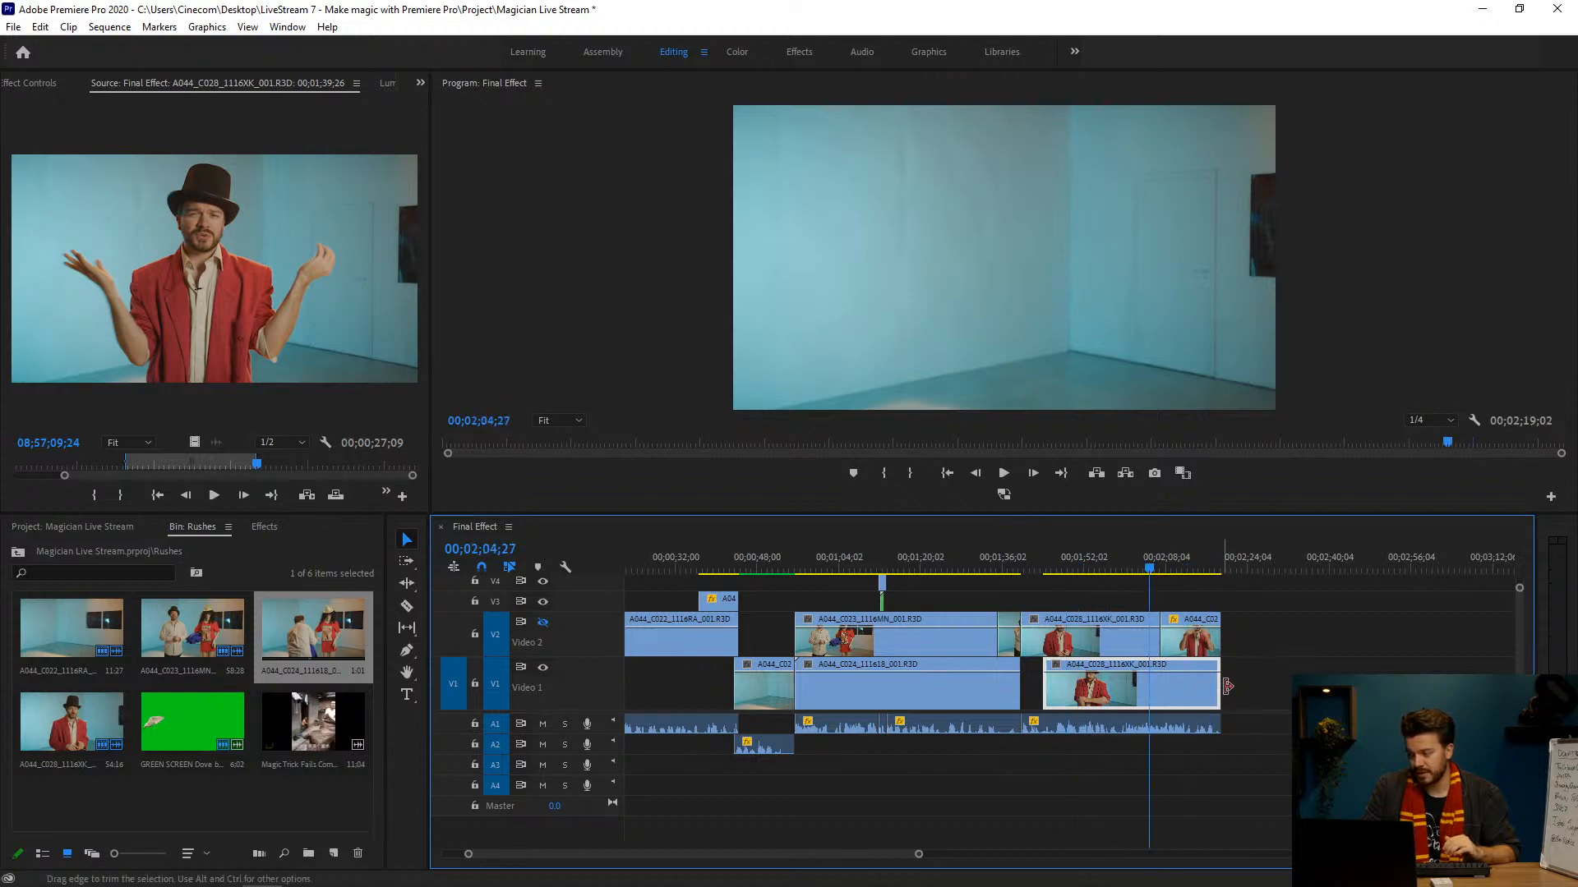
{"action": "left_click", "coordinate": [543, 623]}
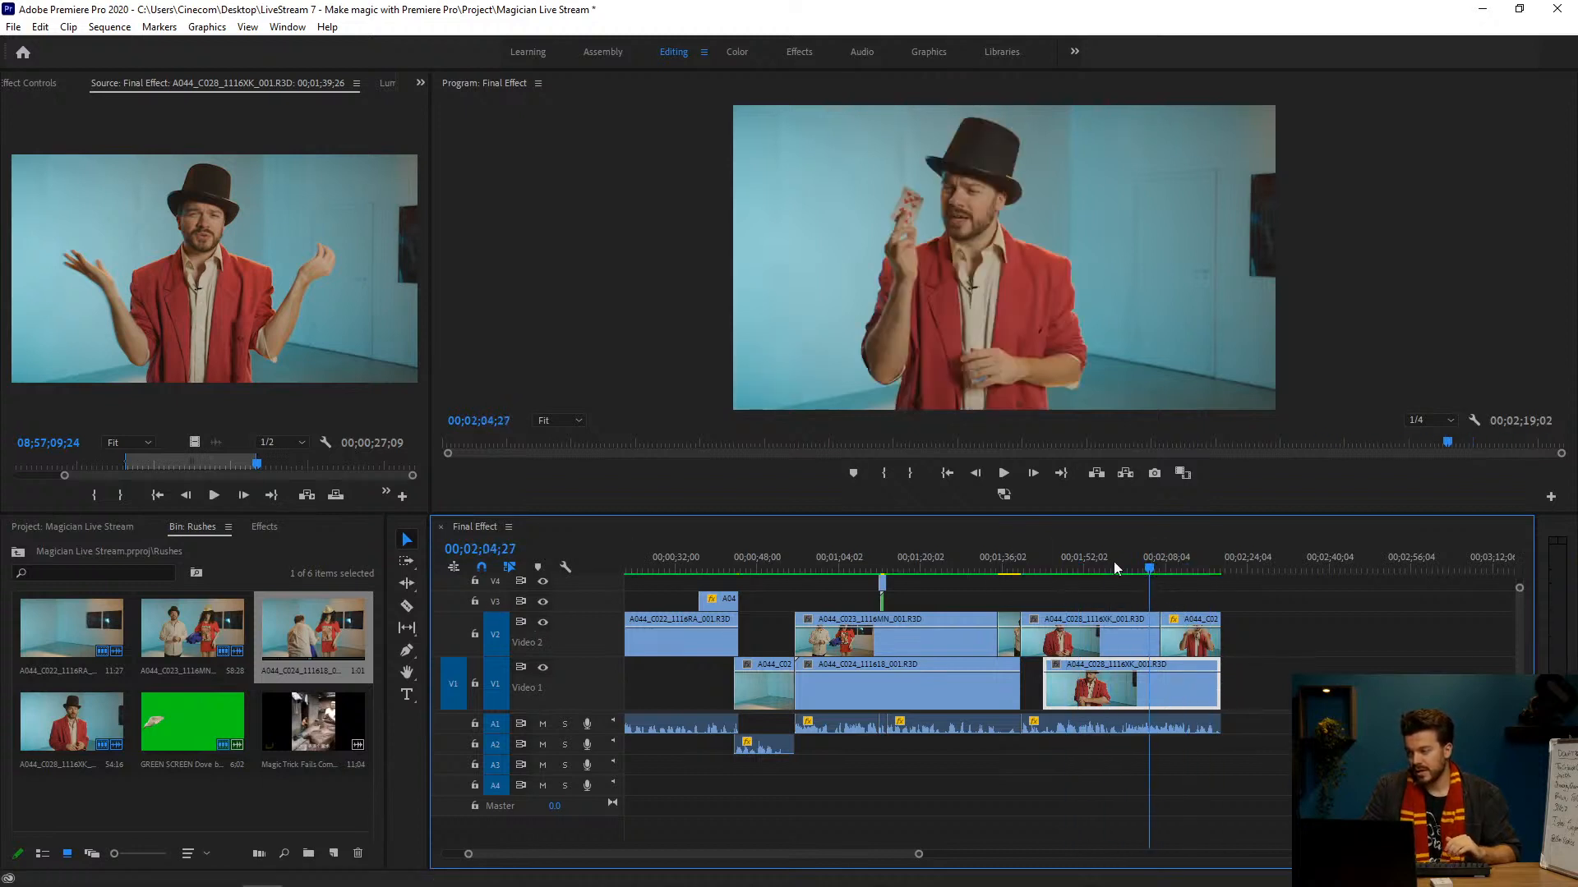
Step: Play to 00;02;06;25 and examine the Mask Path and Mask Opacity keyframes of the last V2 clip
{"action": "key", "text": "space"}
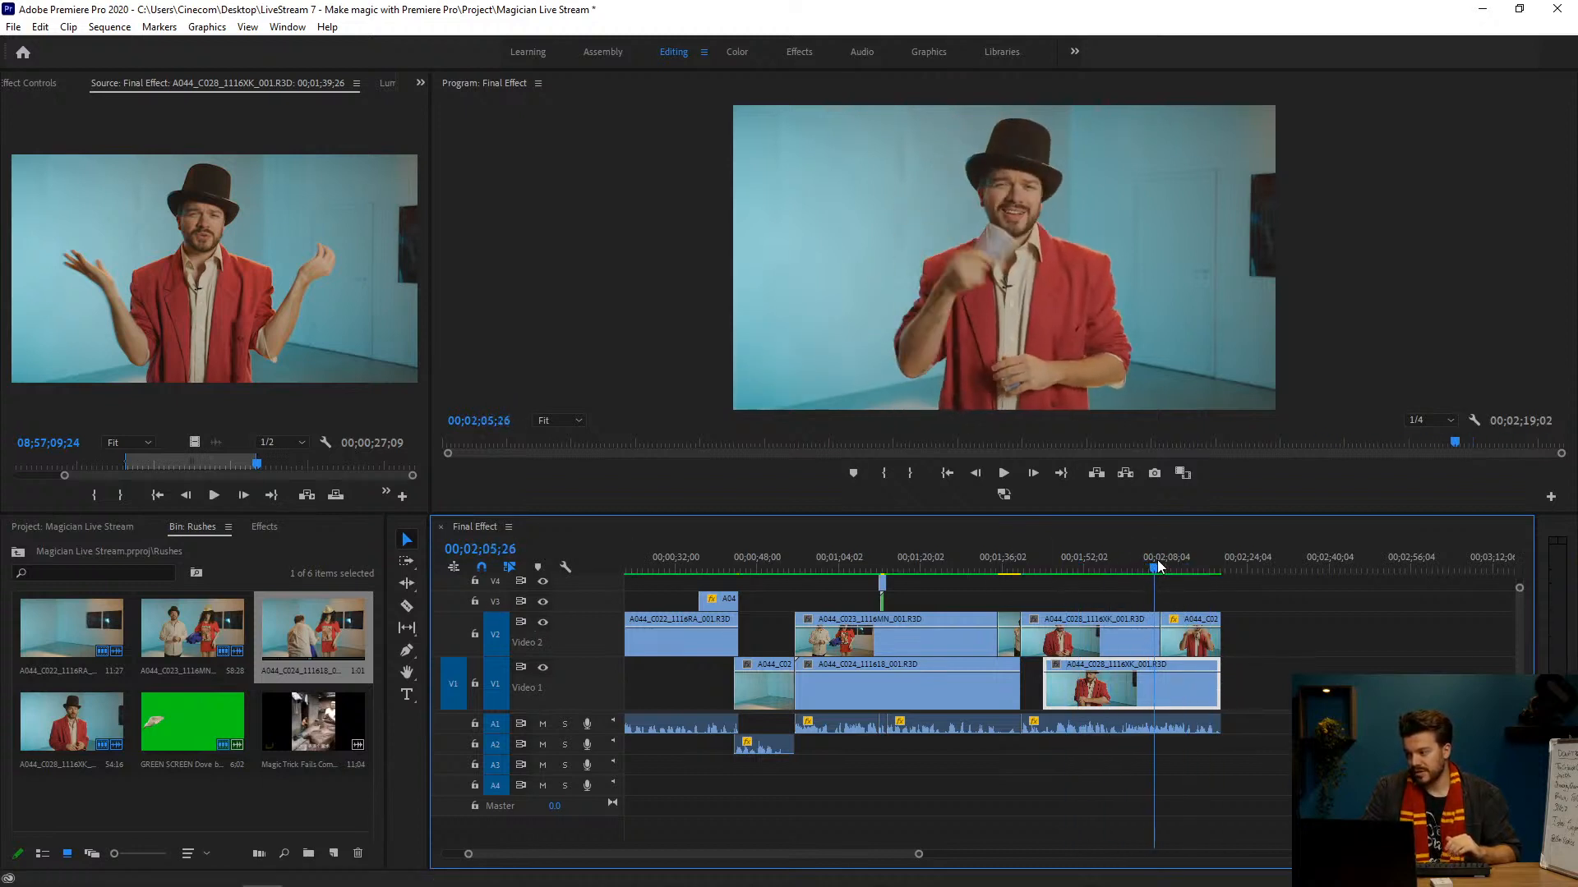
{"action": "left_click", "coordinate": [1180, 644]}
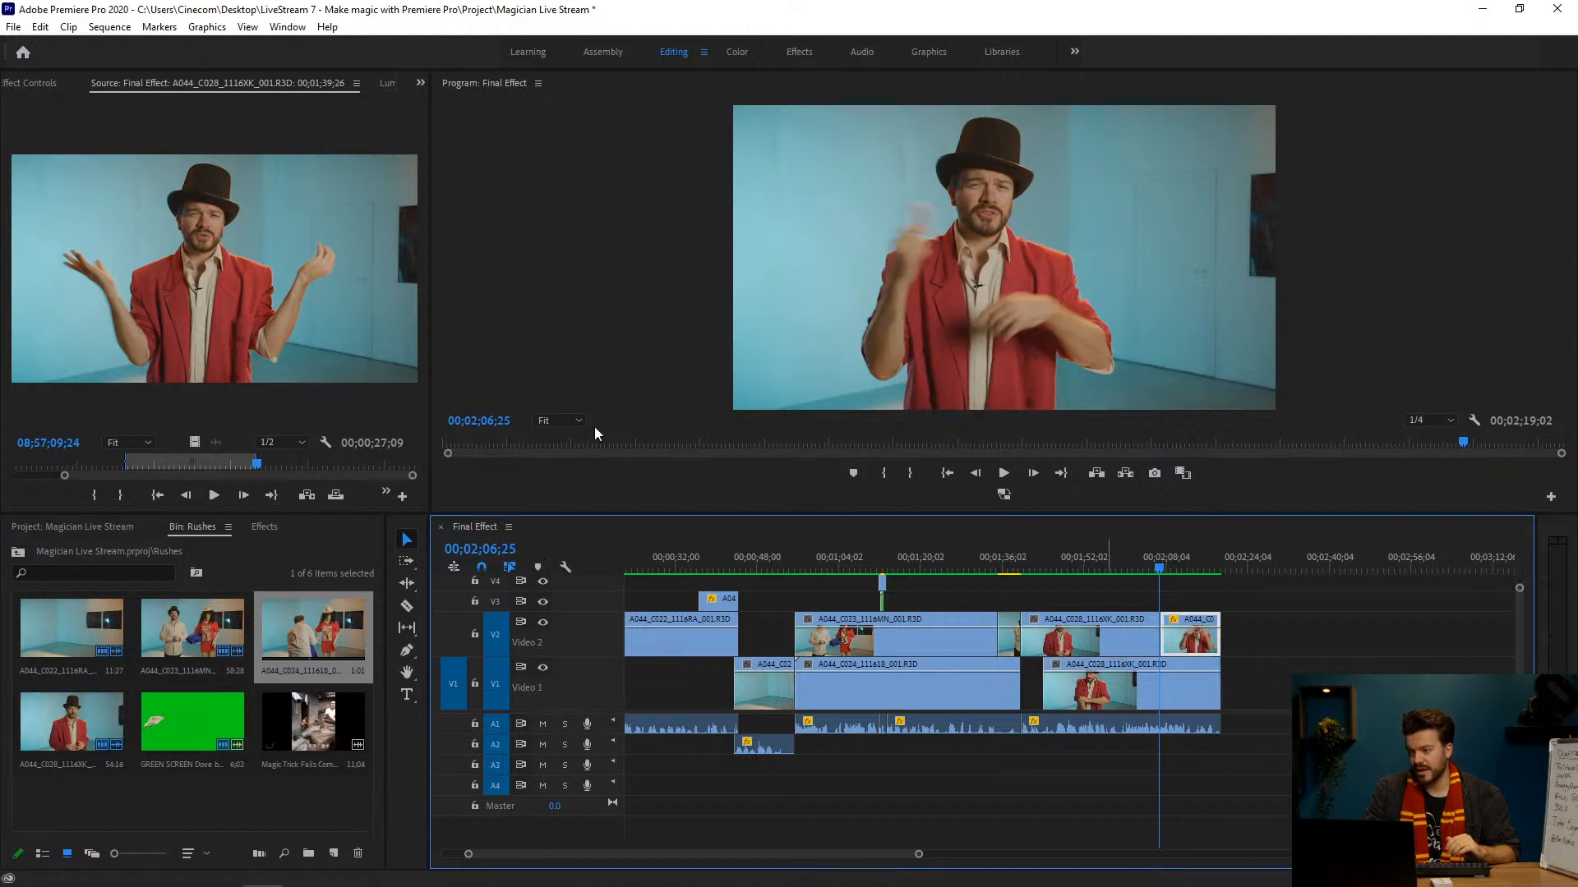
{"action": "left_click", "coordinate": [38, 85]}
{"action": "left_click", "coordinate": [100, 320]}
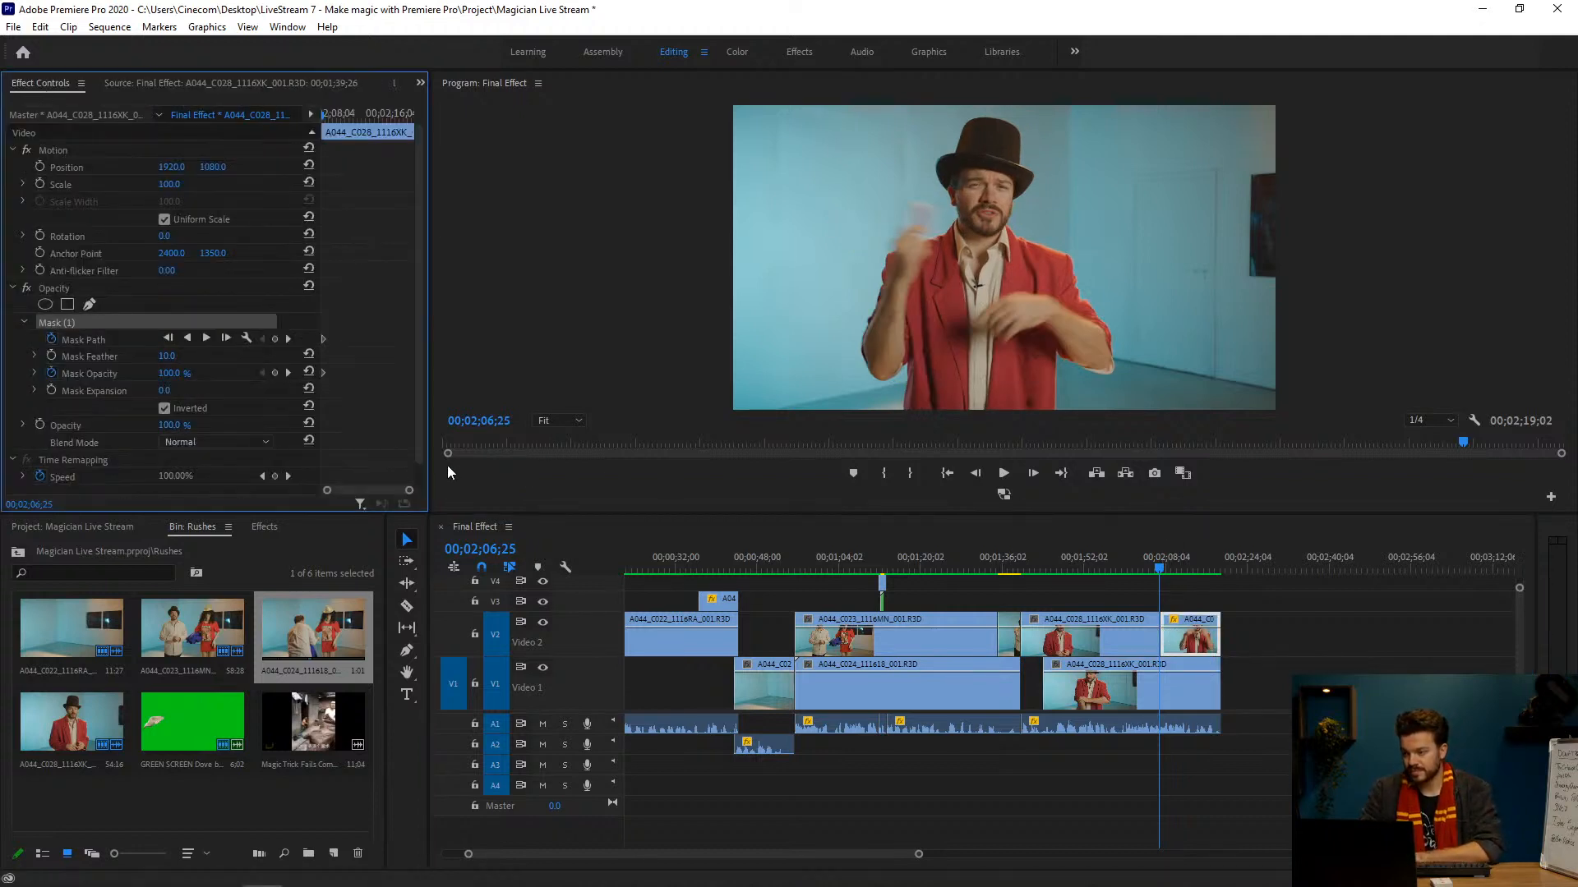
{"action": "left_click_drag", "start_coordinate": [408, 490], "coordinate": [349, 493]}
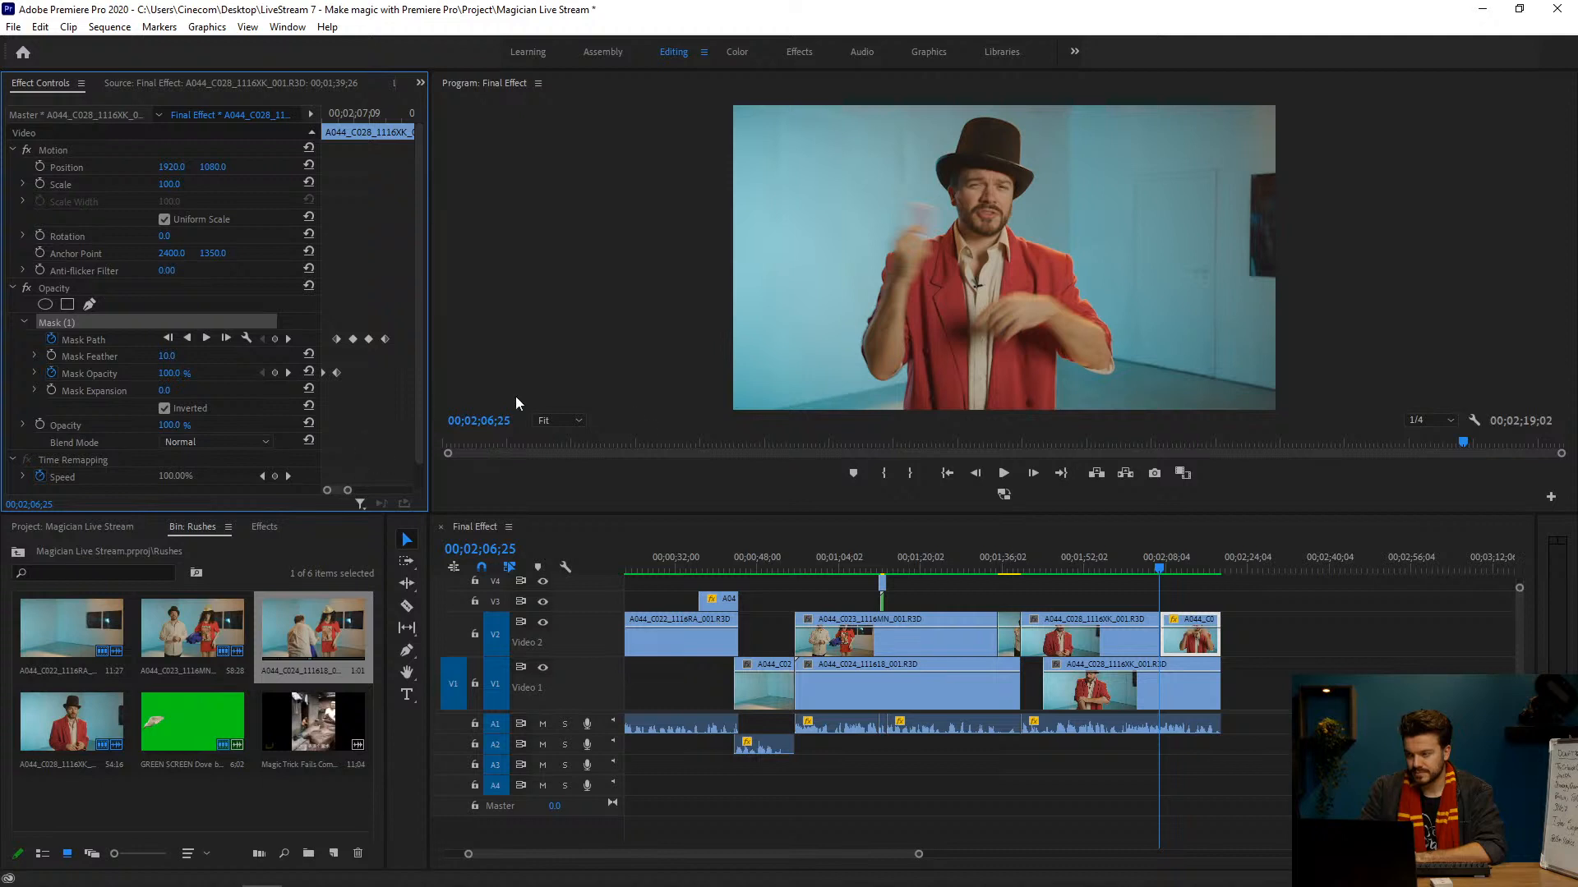
Step: Play across the cut from 00;02;06;20 to 00;02;07;09 and display the outline of Mask (1) on the last V2 clip
{"action": "left_click", "coordinate": [1160, 560]}
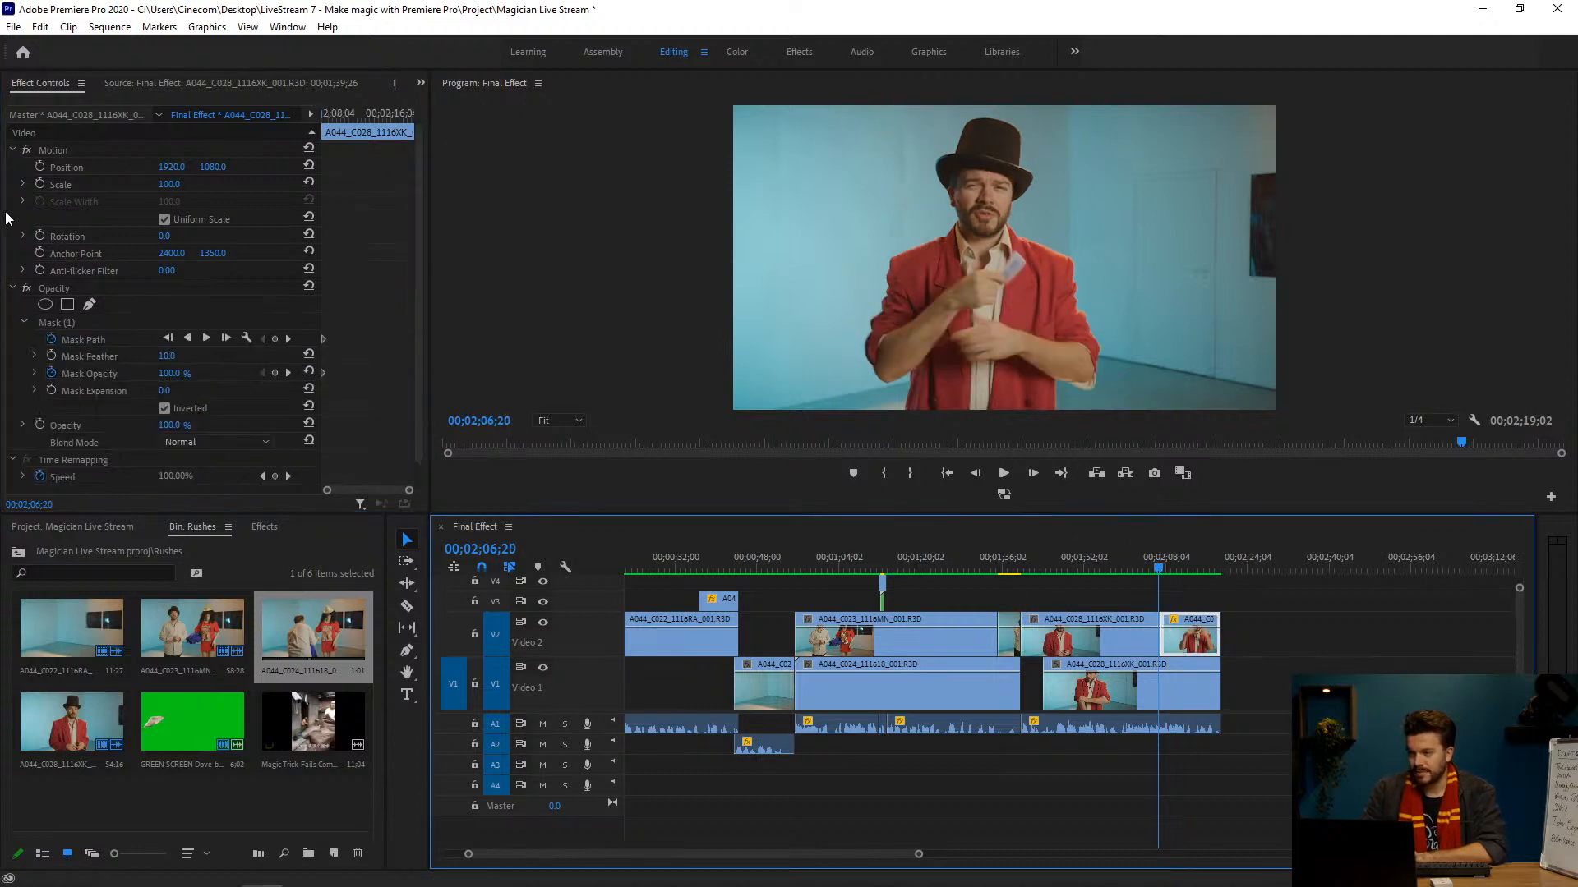
{"action": "left_click", "coordinate": [67, 320]}
{"action": "key", "text": "Delete"}
{"action": "key", "text": "space"}
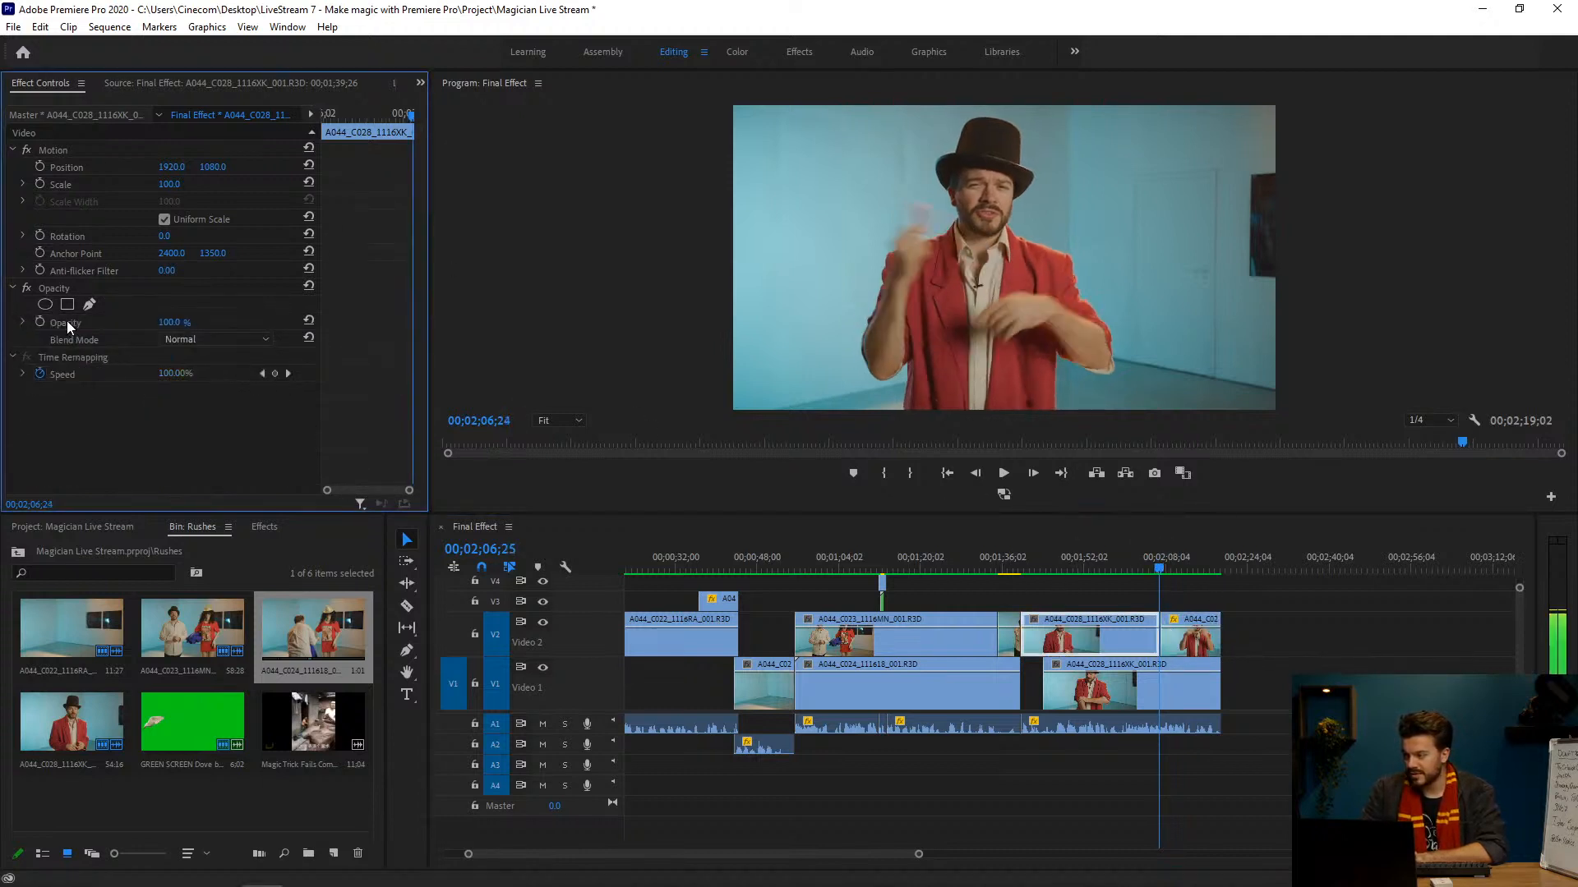
{"action": "left_click", "coordinate": [1187, 652]}
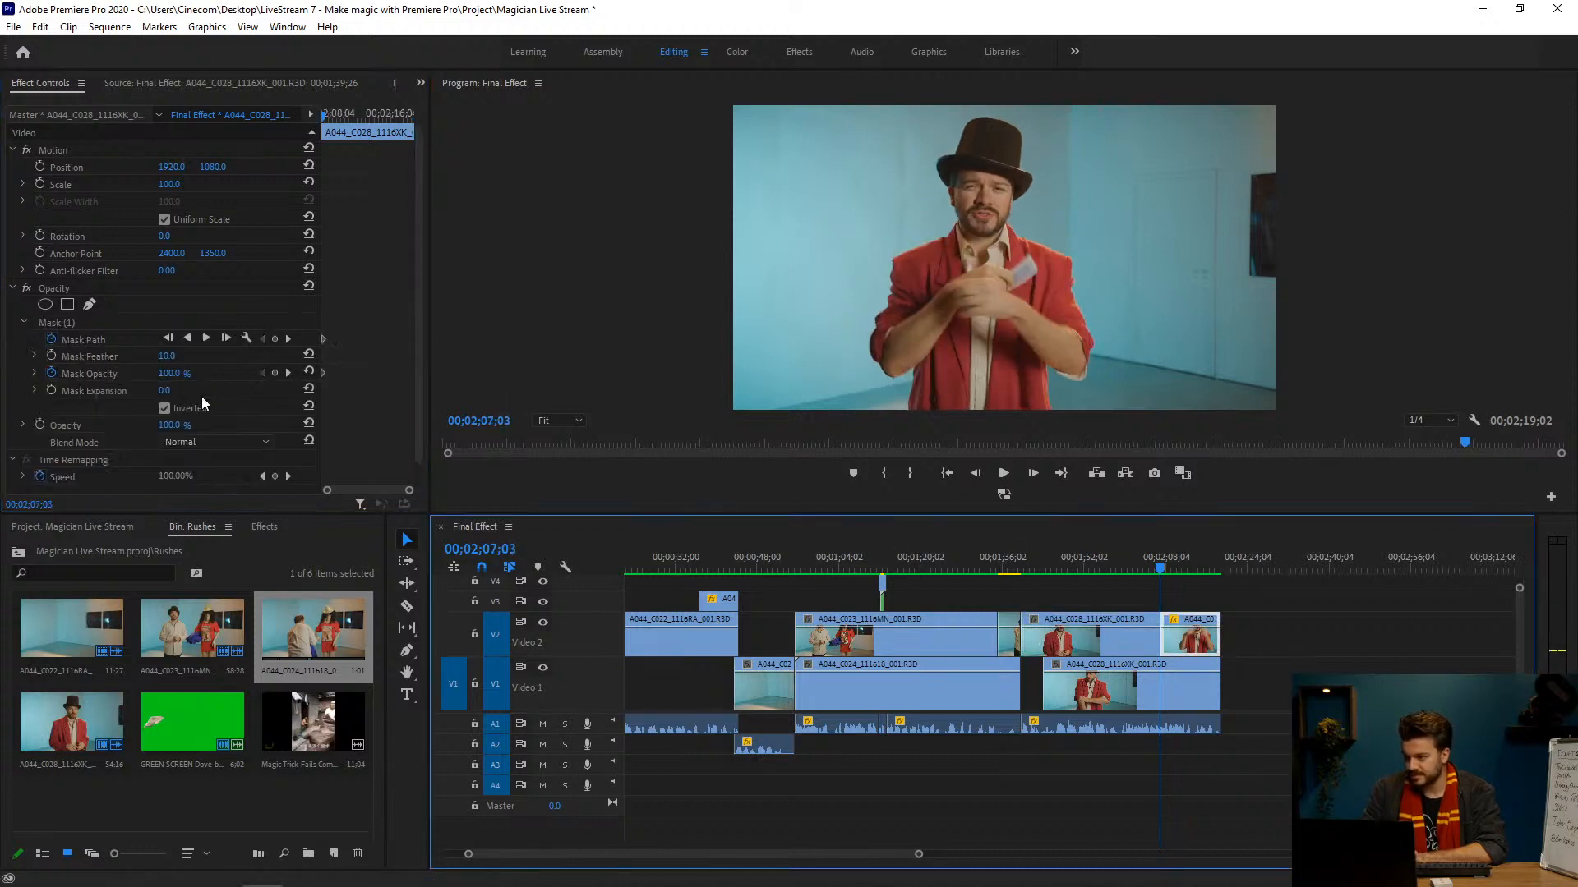
{"action": "left_click", "coordinate": [97, 323]}
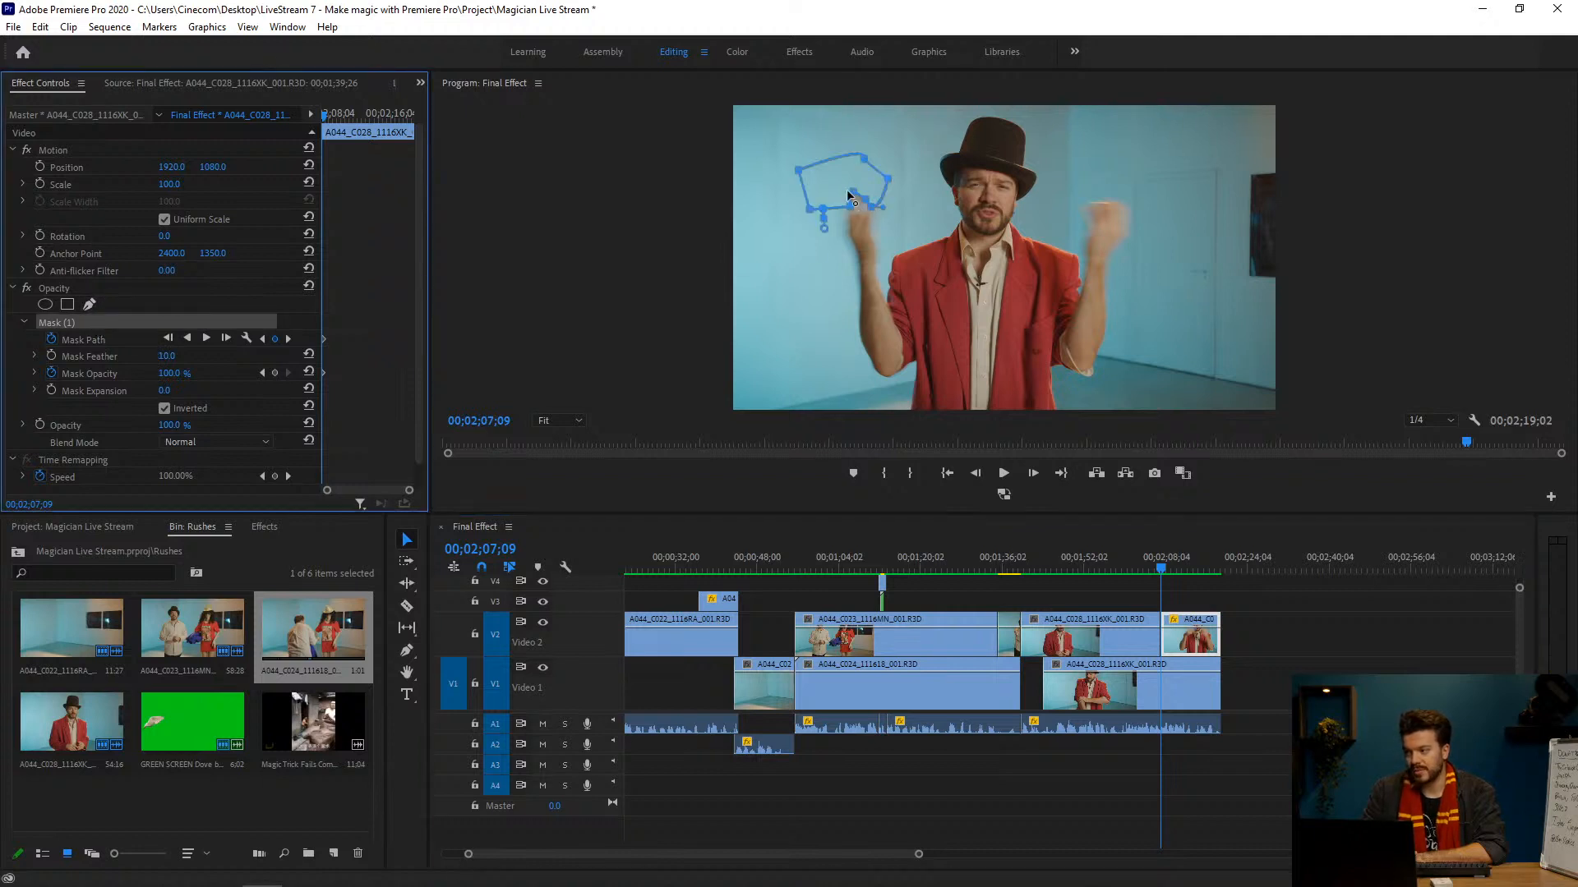
Step: Compare the animated mask's position frame by frame between 00;02;07;08 and 00;02;07;11 as it follows the thrown card
{"action": "key", "text": "Right"}
{"action": "key", "text": "Right"}
{"action": "key", "text": "Right"}
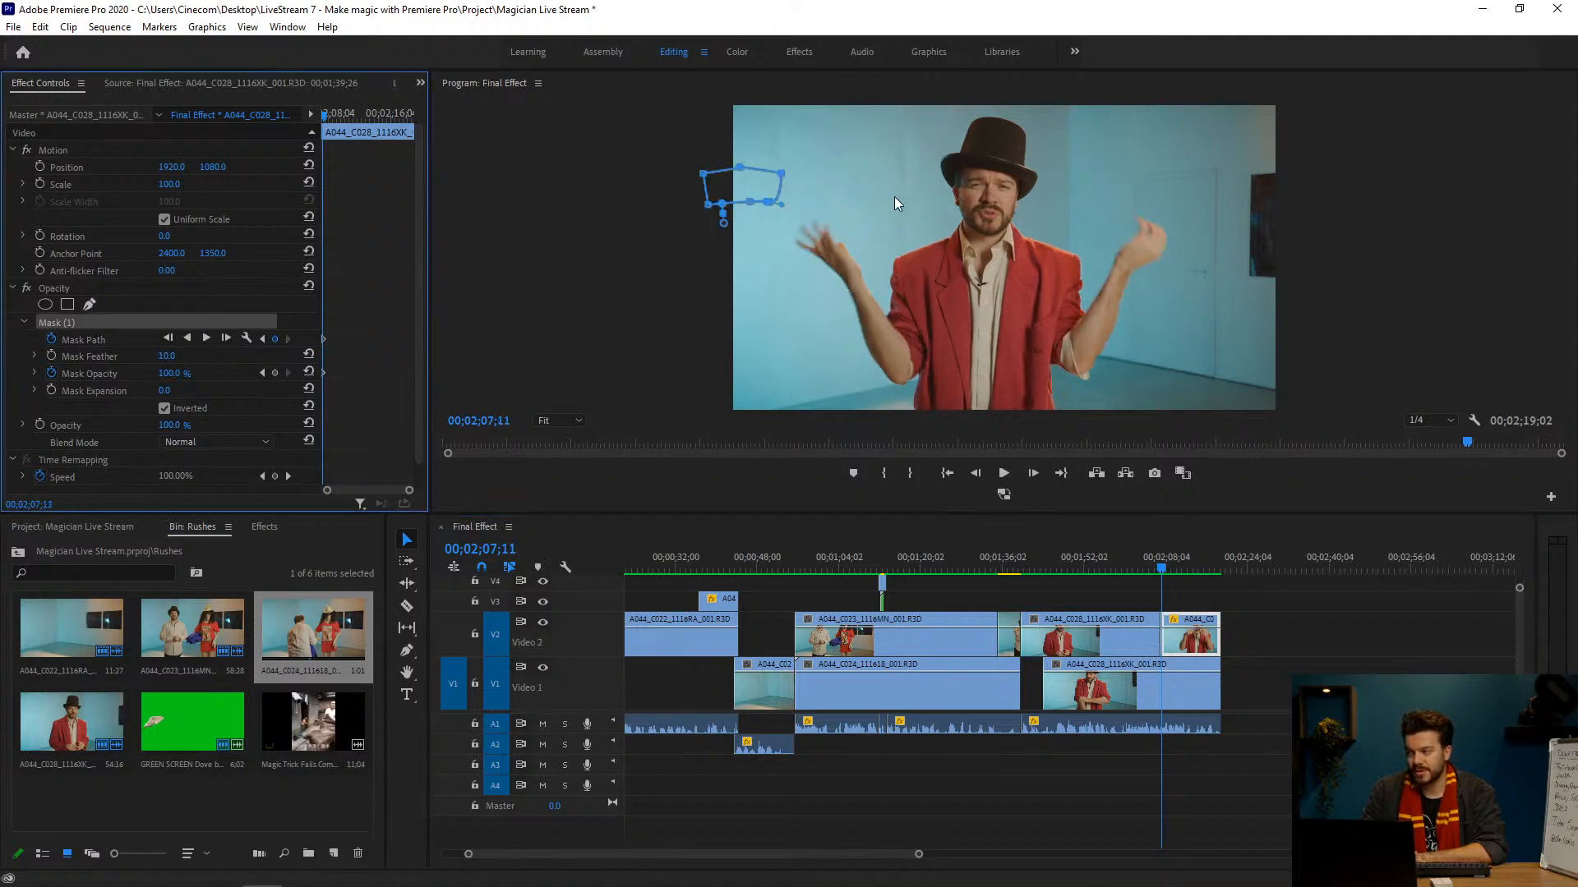
{"action": "key", "text": "Left"}
{"action": "key", "text": "Left"}
{"action": "key", "text": "Left"}
{"action": "key", "text": "Left"}
{"action": "left_click_drag", "start_coordinate": [762, 188], "coordinate": [866, 188]}
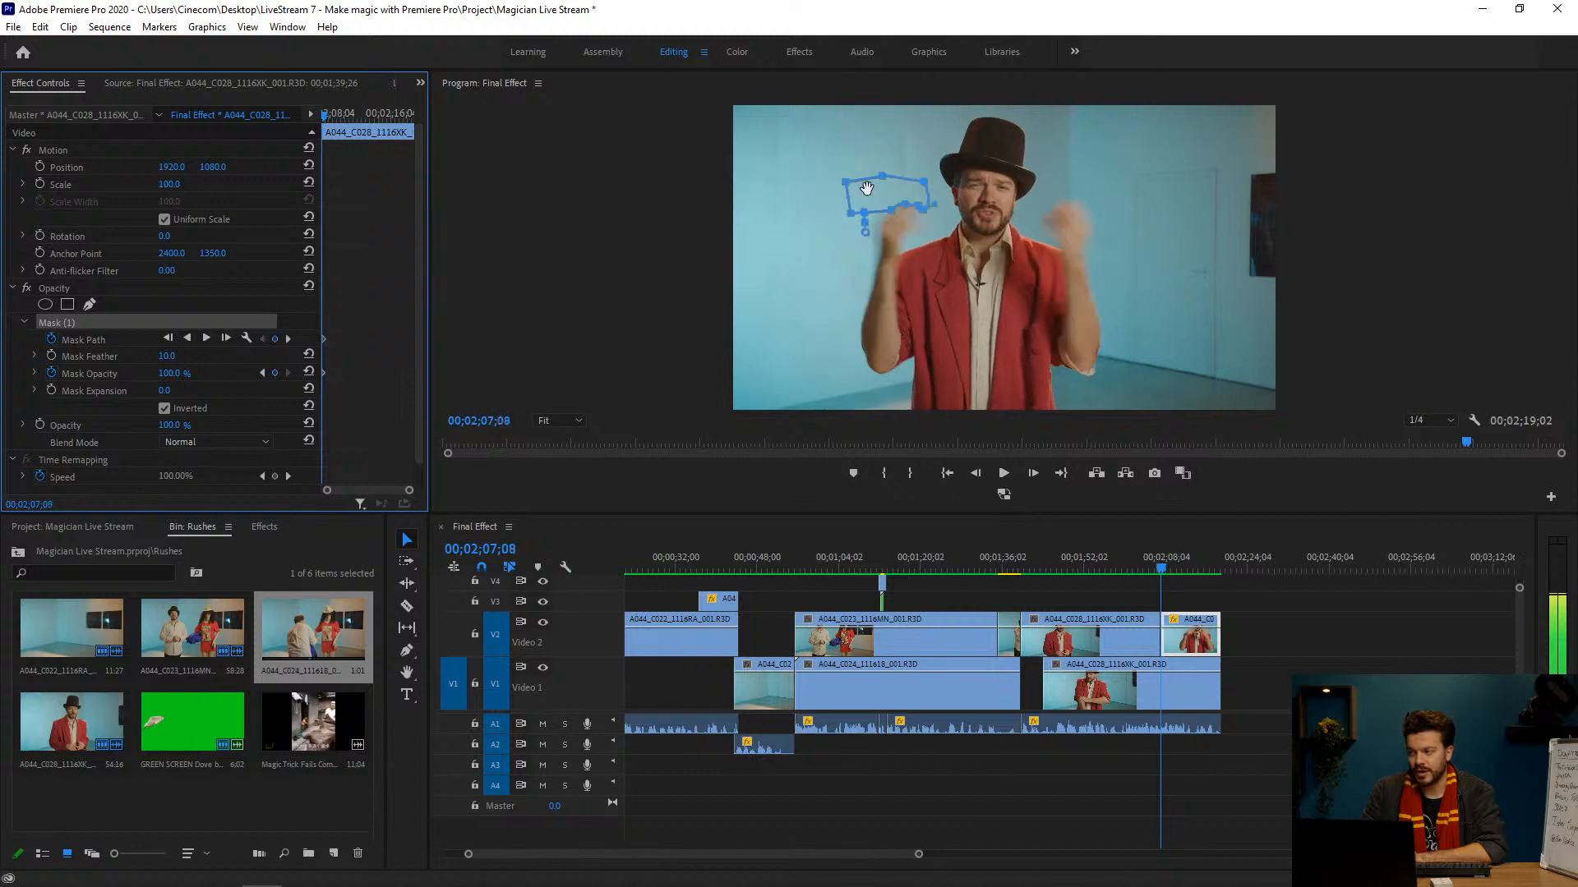
{"action": "key", "text": "Right"}
{"action": "key", "text": "Right"}
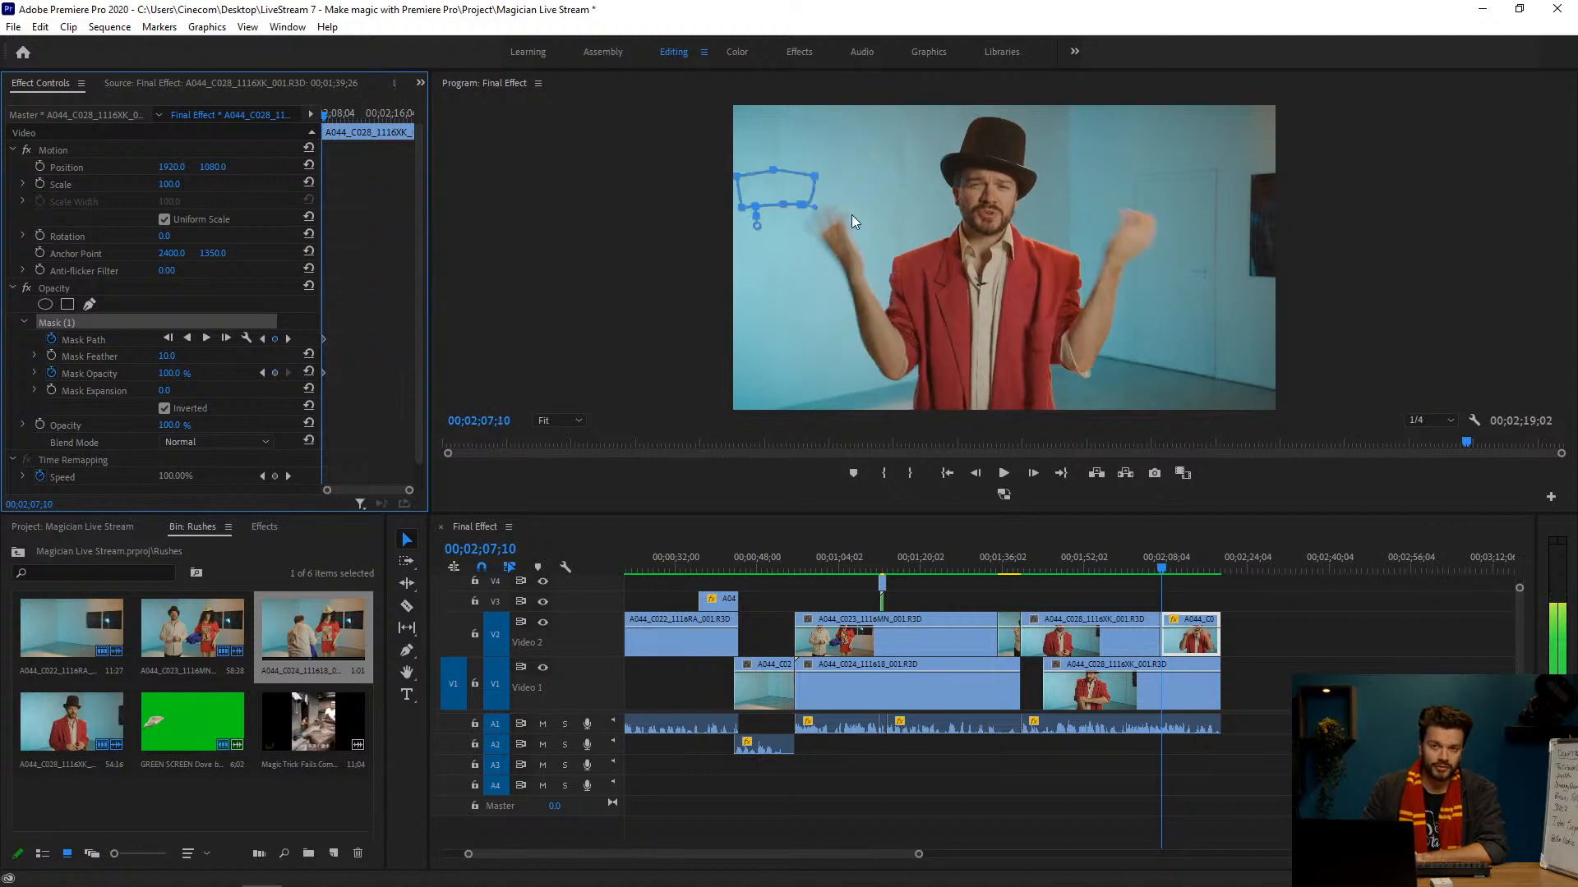
Step: Check the start of the mask animation at 00;02;07;07 and 00;02;07;08, and deselect the clip to view the shot without the outline
{"action": "key", "text": "Left"}
{"action": "key", "text": "Left"}
{"action": "key", "text": "Left"}
{"action": "left_click_drag", "start_coordinate": [859, 216], "coordinate": [965, 236]}
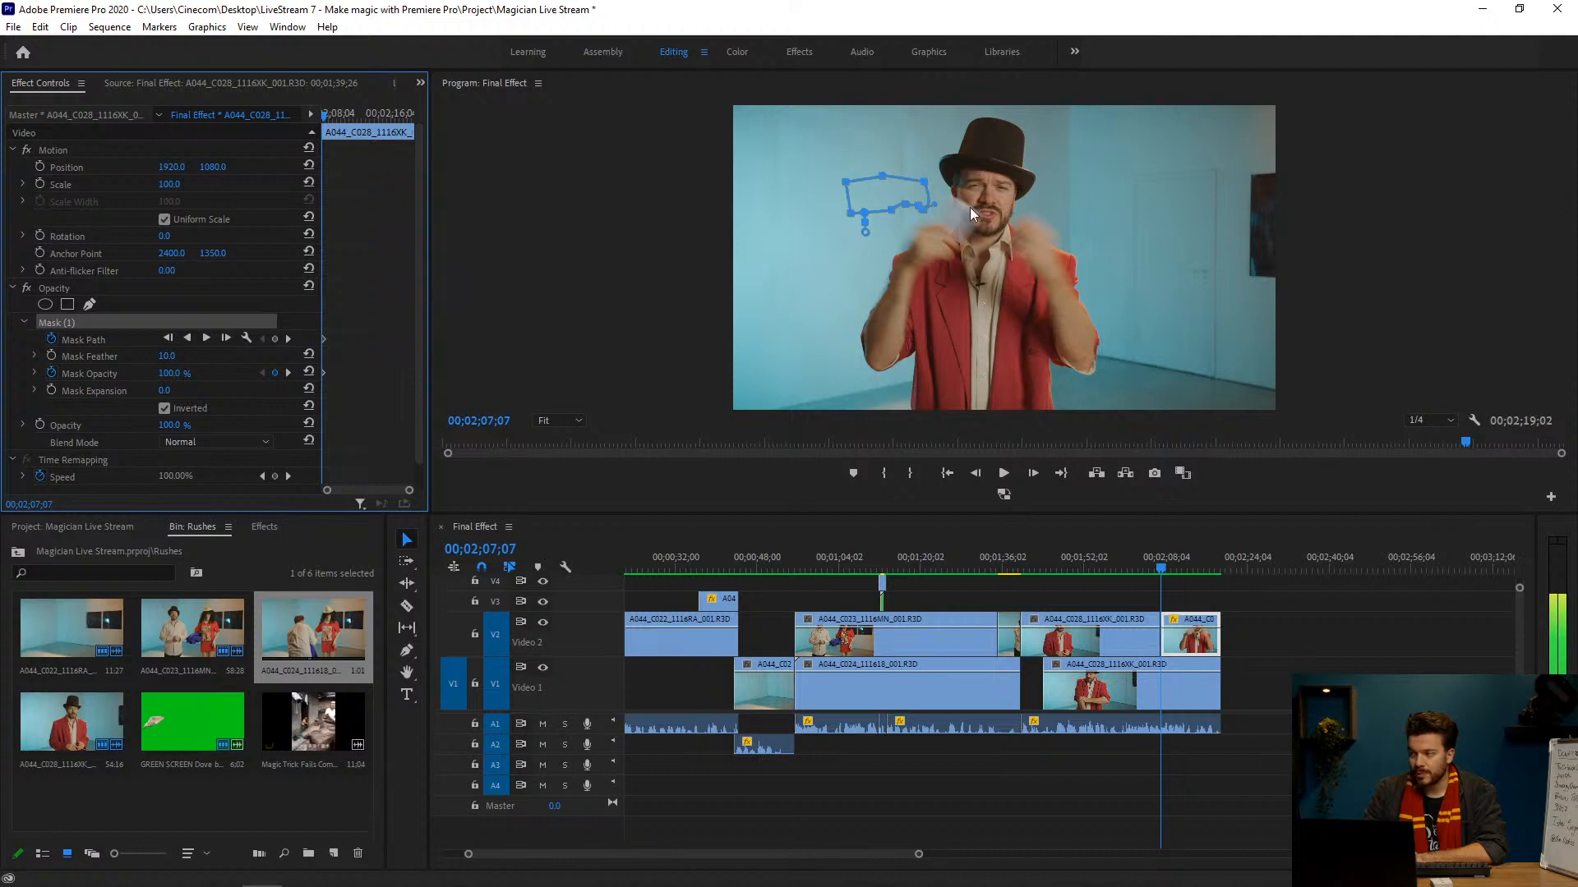
{"action": "key", "text": "Right"}
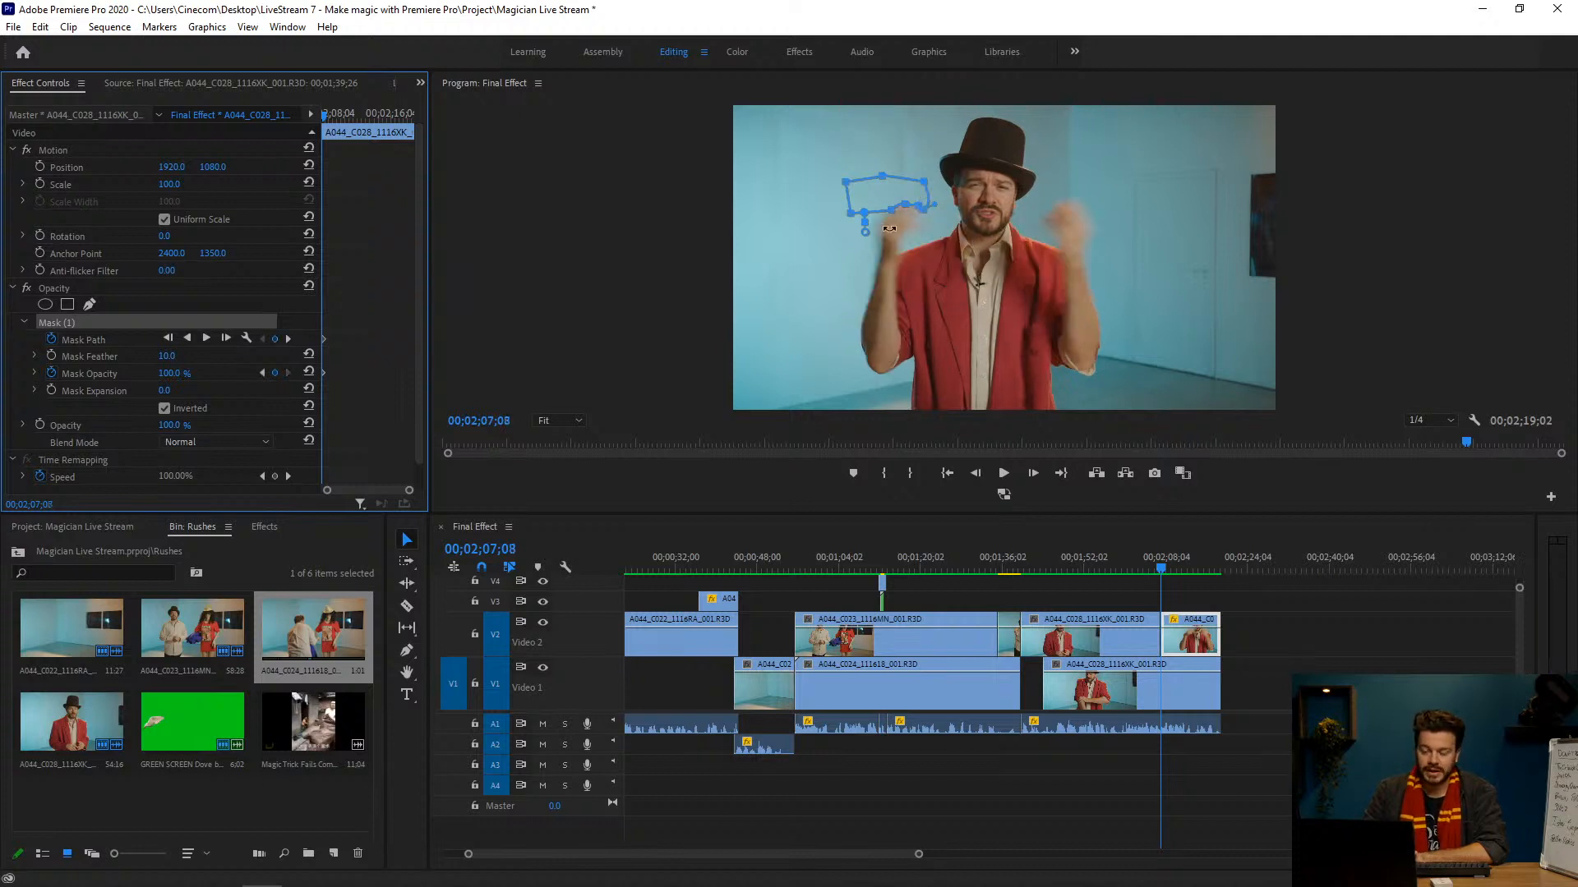
{"action": "left_click", "coordinate": [1251, 609]}
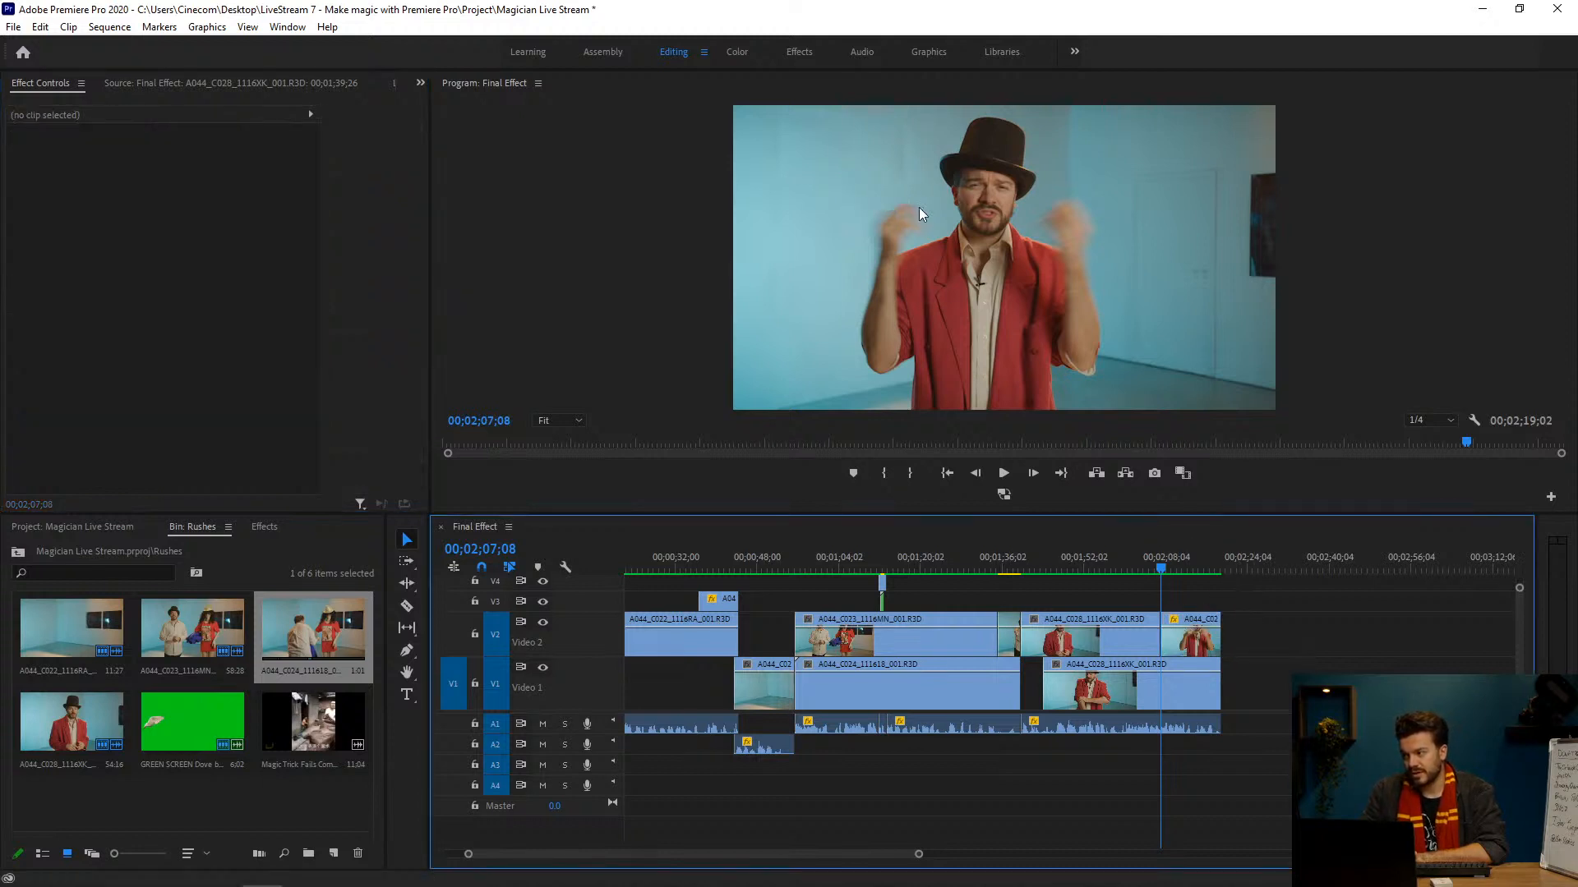
Step: Reshape Mask (1) on the last V2 clip at 00;02;07;08 by raising its upper edge points, and deselect the clip to check the frame
{"action": "left_click", "coordinate": [1192, 637]}
{"action": "left_click", "coordinate": [92, 320]}
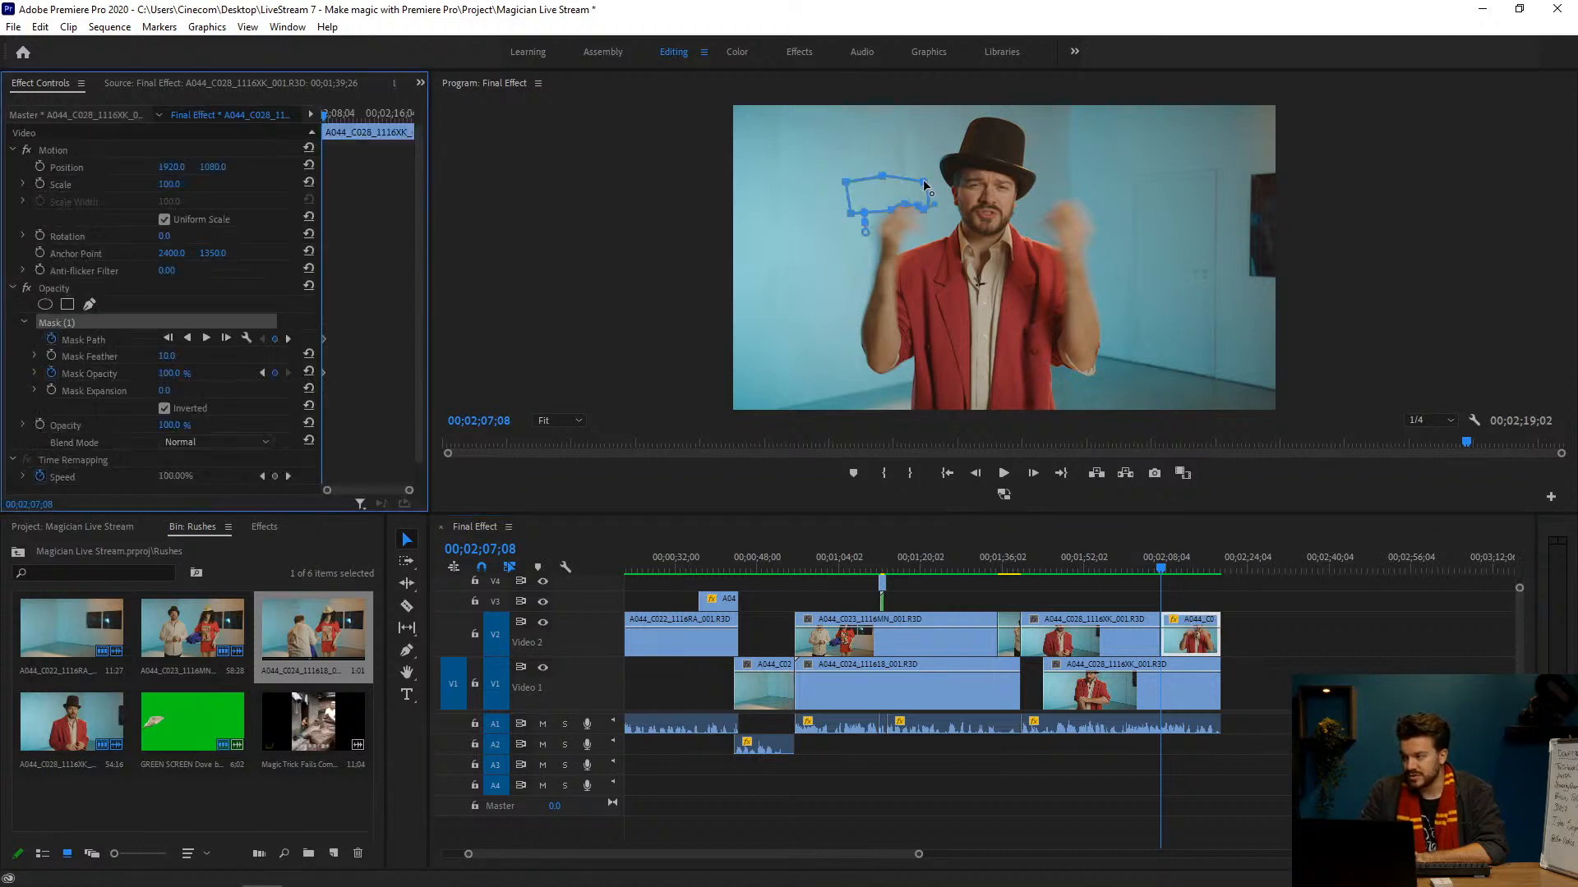
{"action": "left_click_drag", "start_coordinate": [924, 181], "coordinate": [929, 176]}
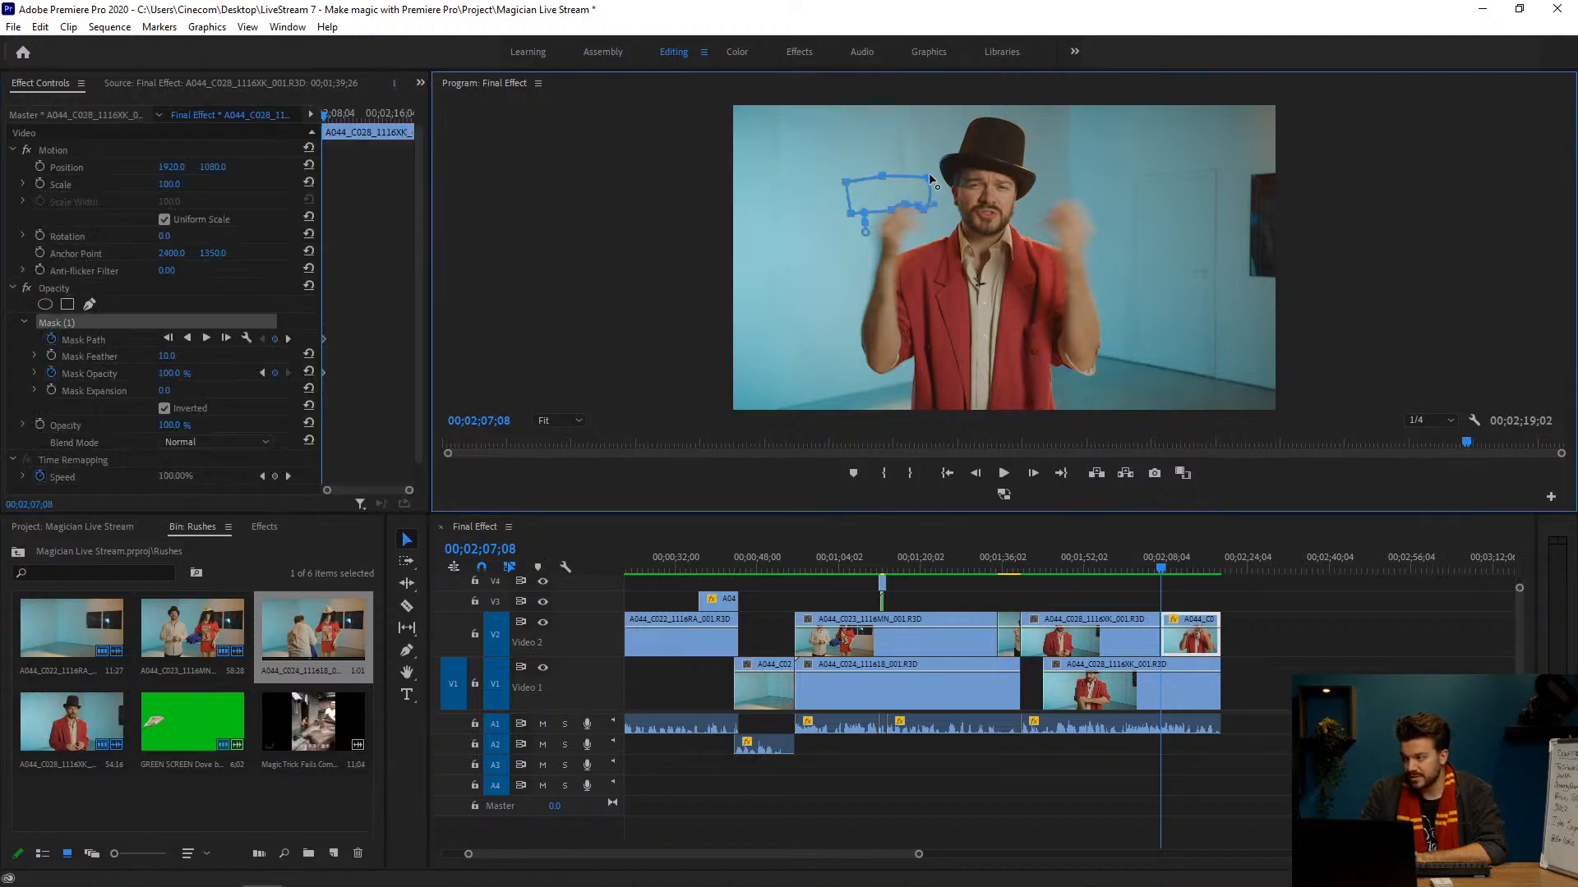
{"action": "left_click", "coordinate": [882, 175]}
{"action": "mouse_move", "coordinate": [874, 176]}
{"action": "left_mouse_down"}
{"action": "mouse_move", "coordinate": [873, 156]}
{"action": "mouse_move", "coordinate": [889, 156]}
{"action": "left_mouse_up"}
{"action": "left_click", "coordinate": [1268, 590]}
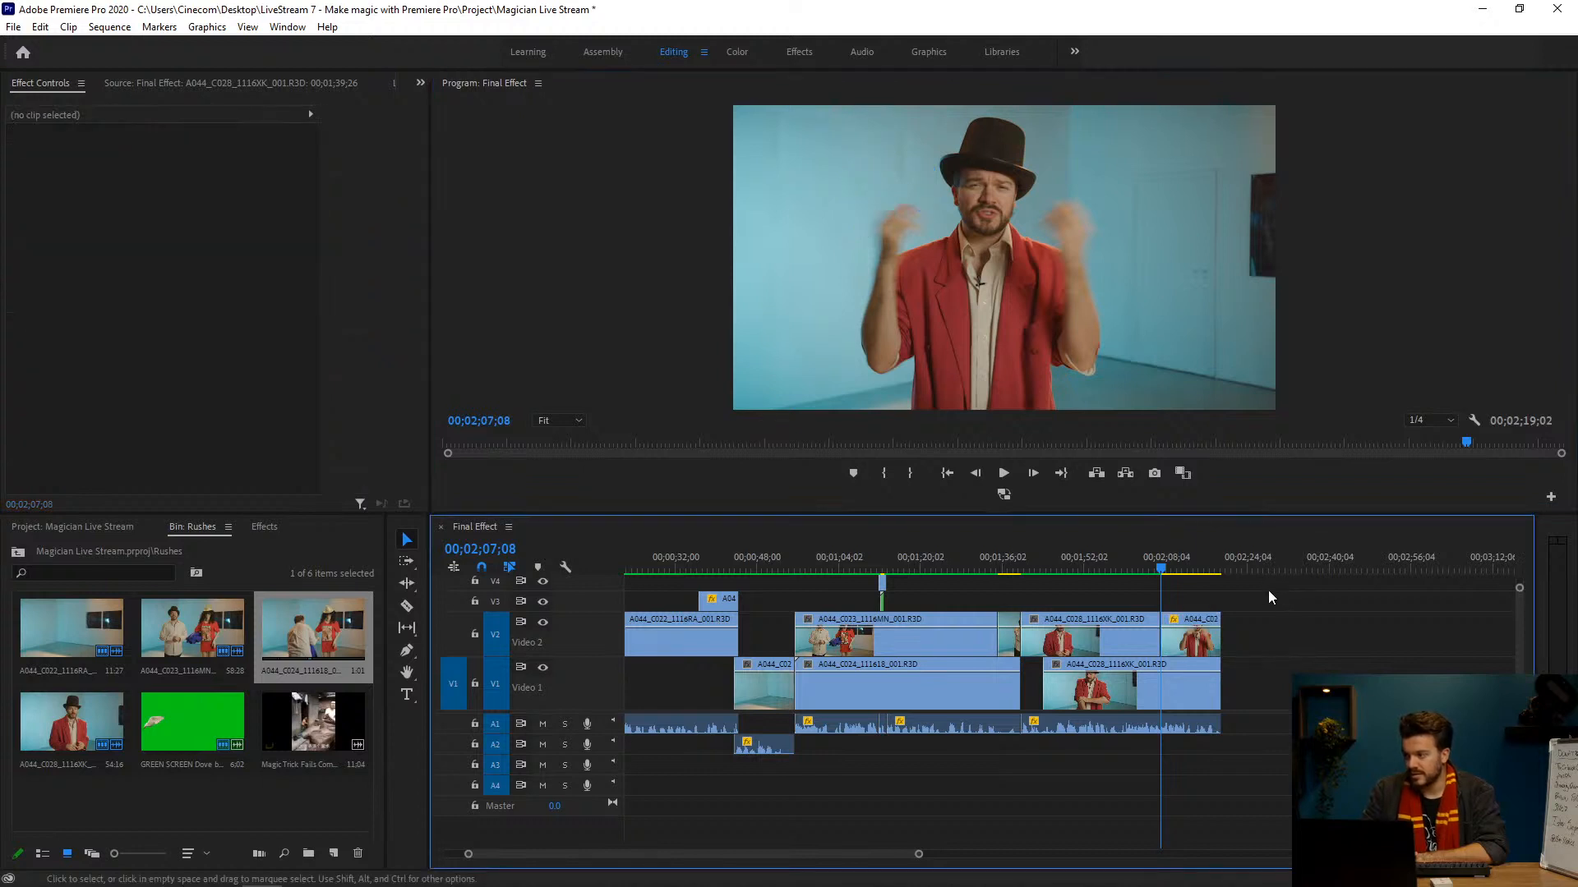
Step: At 00;02;07;09, extend Mask (1) outward beside the face and downward around the raised hand, and deselect the clip to check the frame
{"action": "key", "text": "Right"}
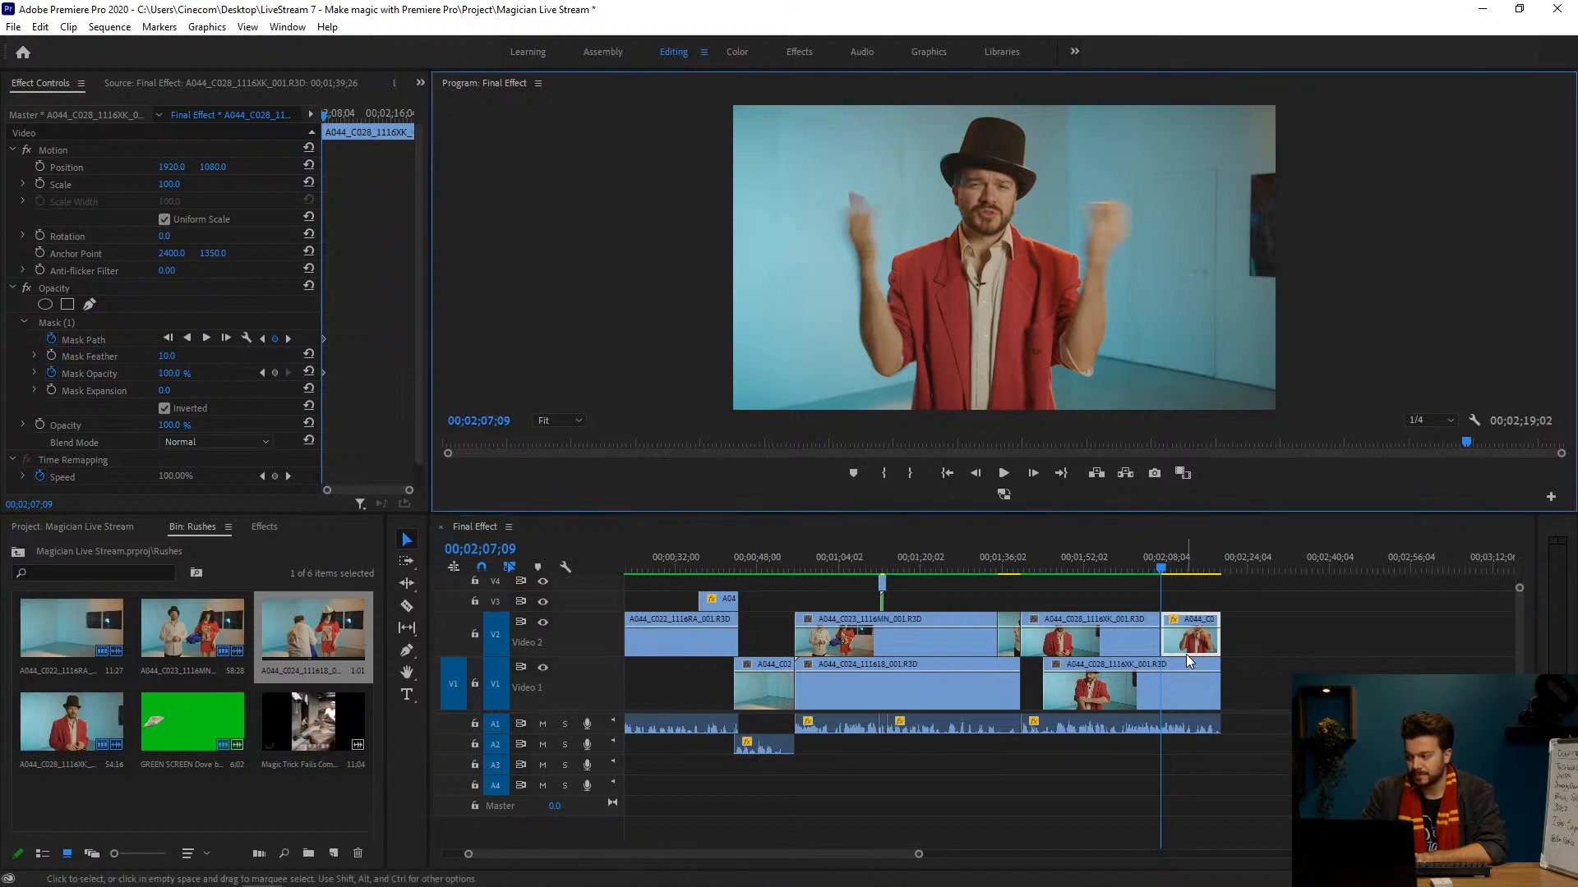
{"action": "left_click", "coordinate": [132, 323]}
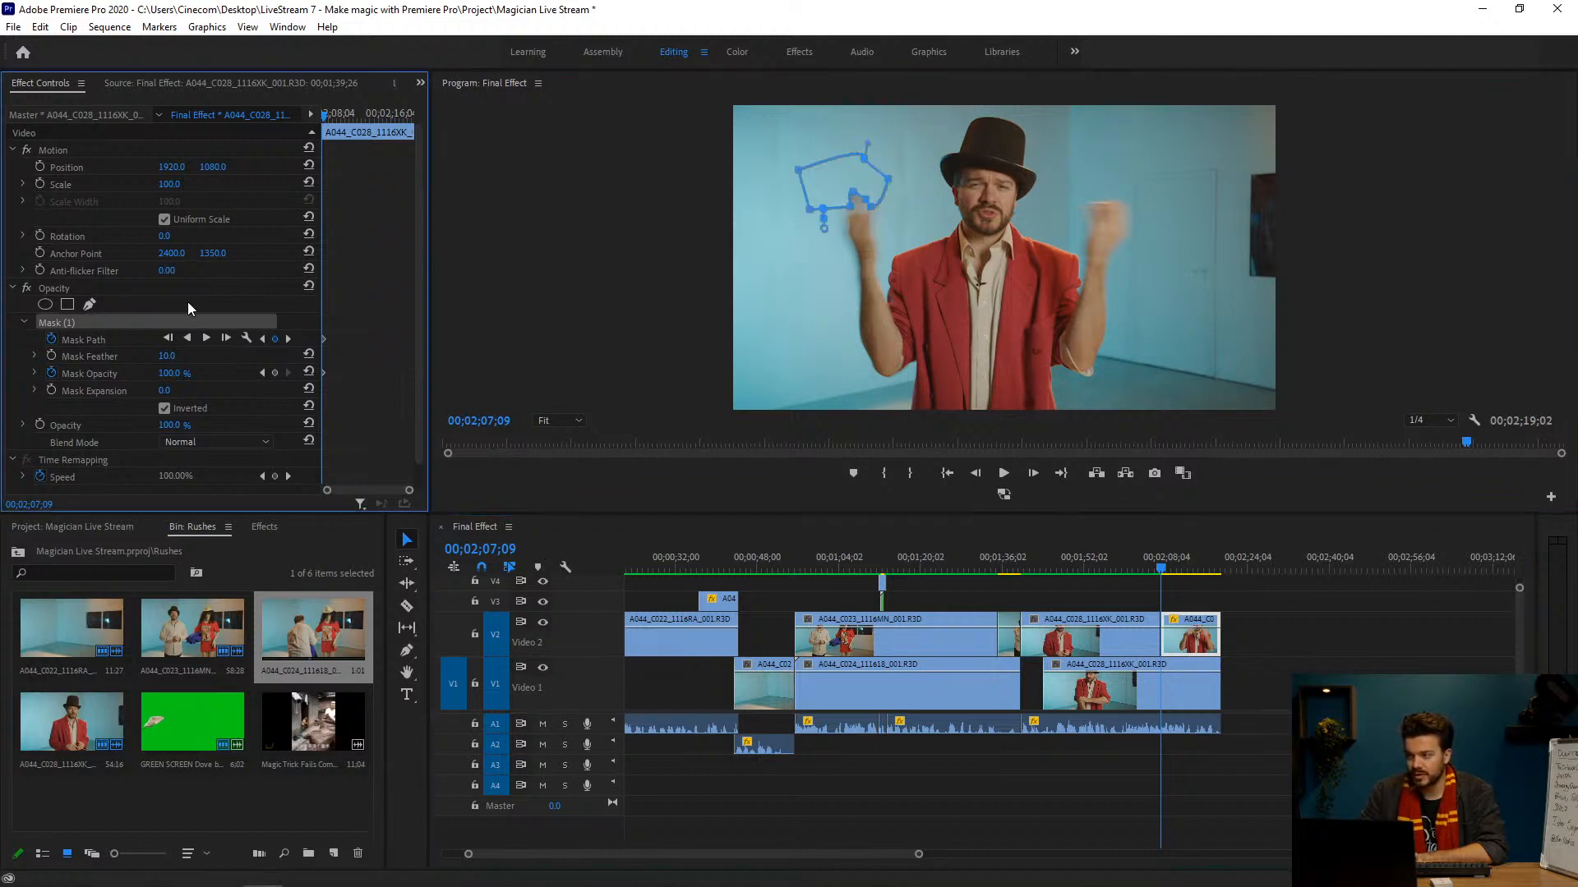
{"action": "left_click", "coordinate": [881, 201]}
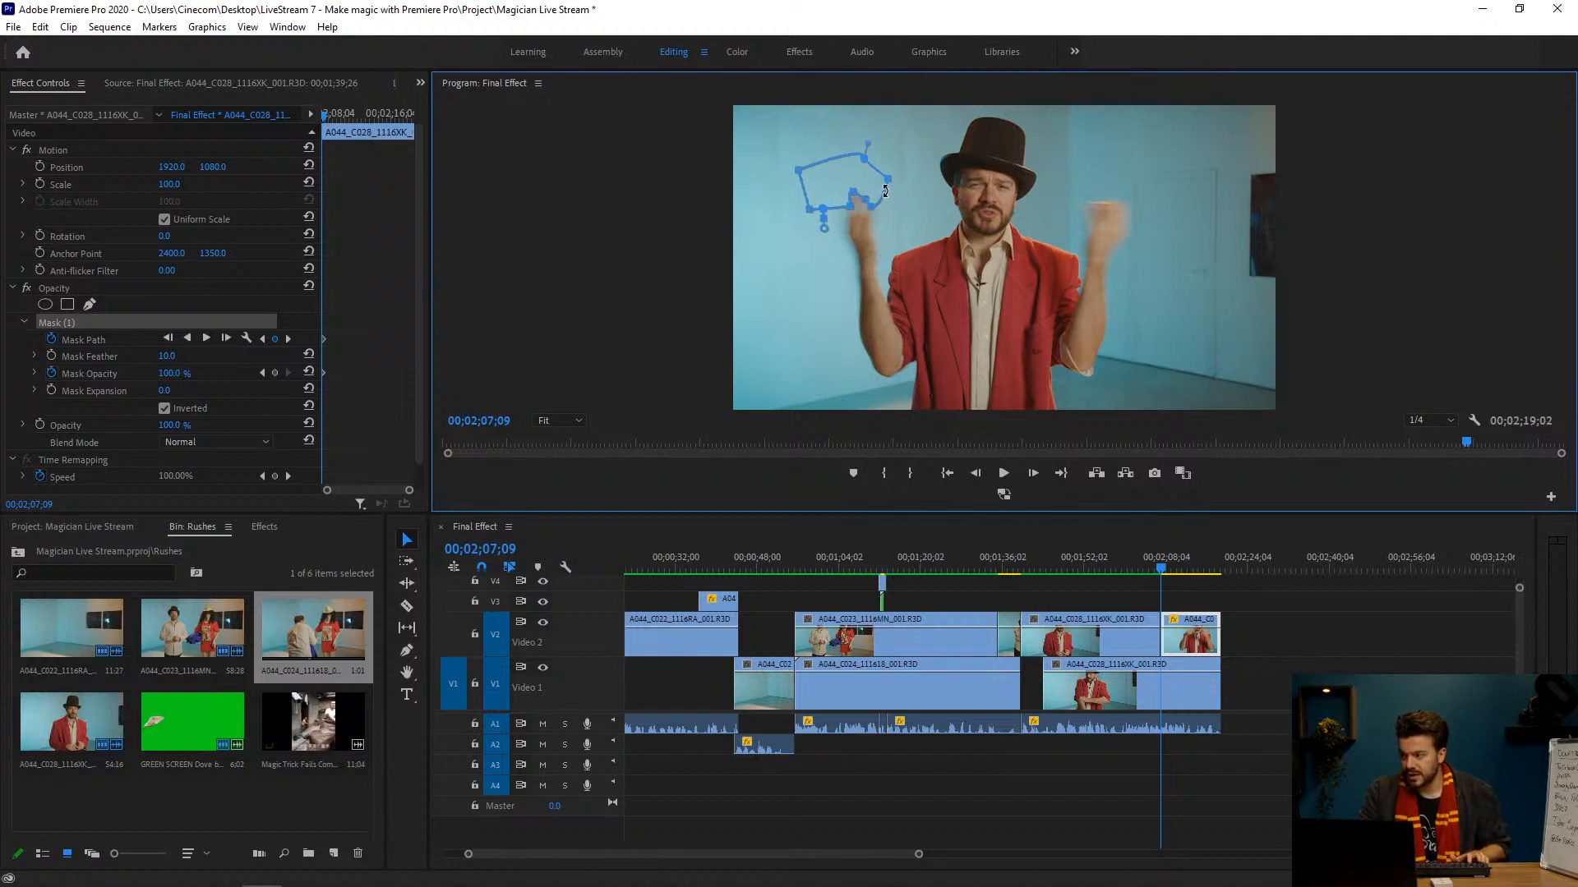
{"action": "left_click_drag", "start_coordinate": [885, 225], "coordinate": [873, 228]}
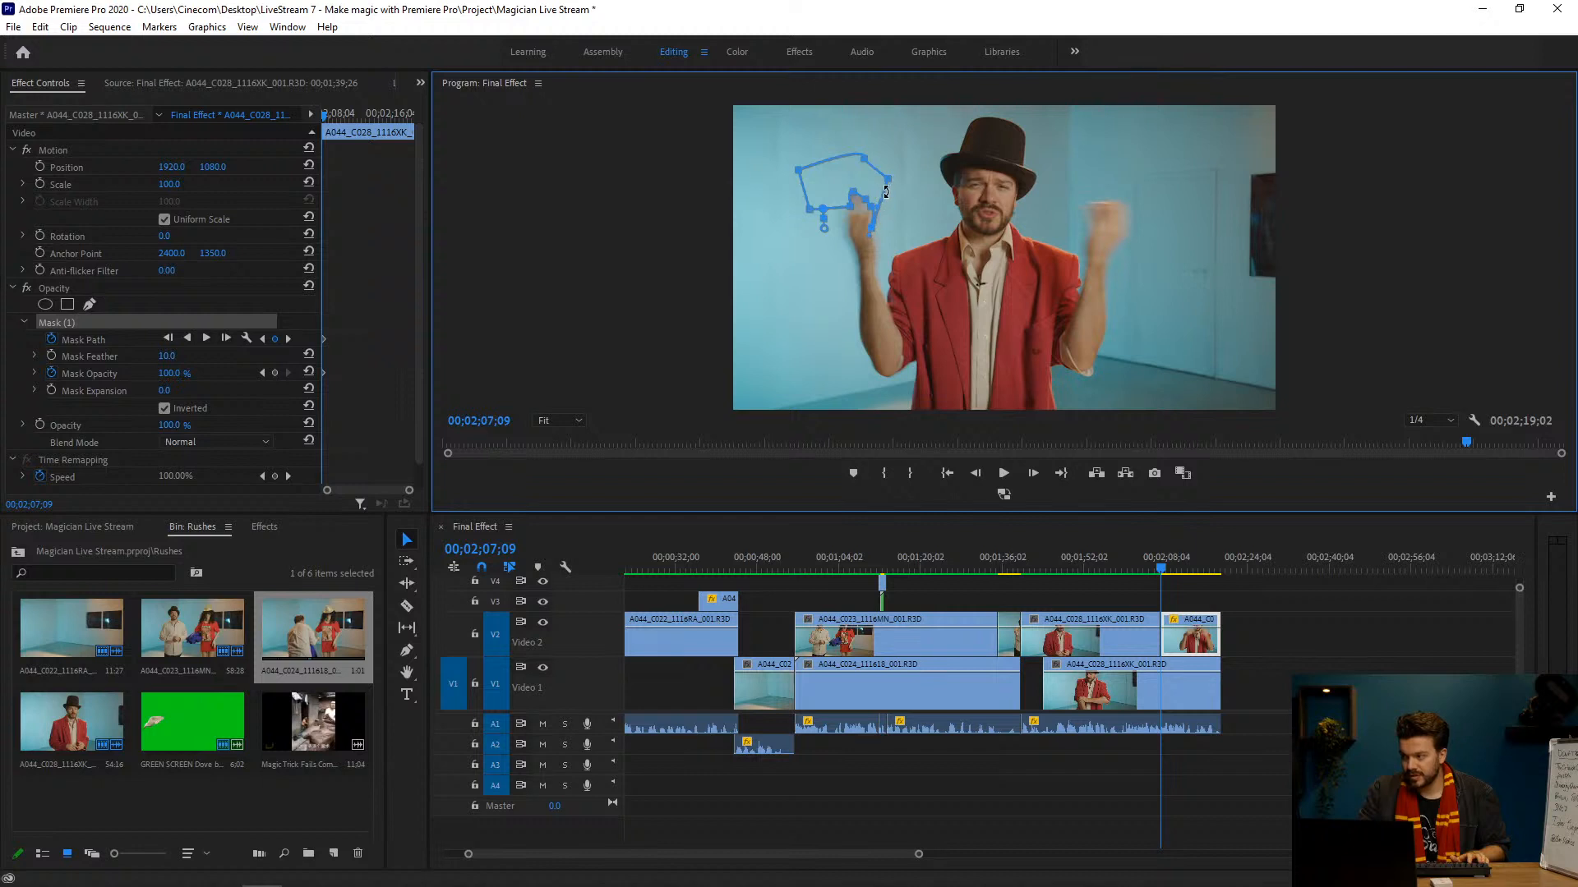
{"action": "left_click_drag", "start_coordinate": [896, 179], "coordinate": [914, 188]}
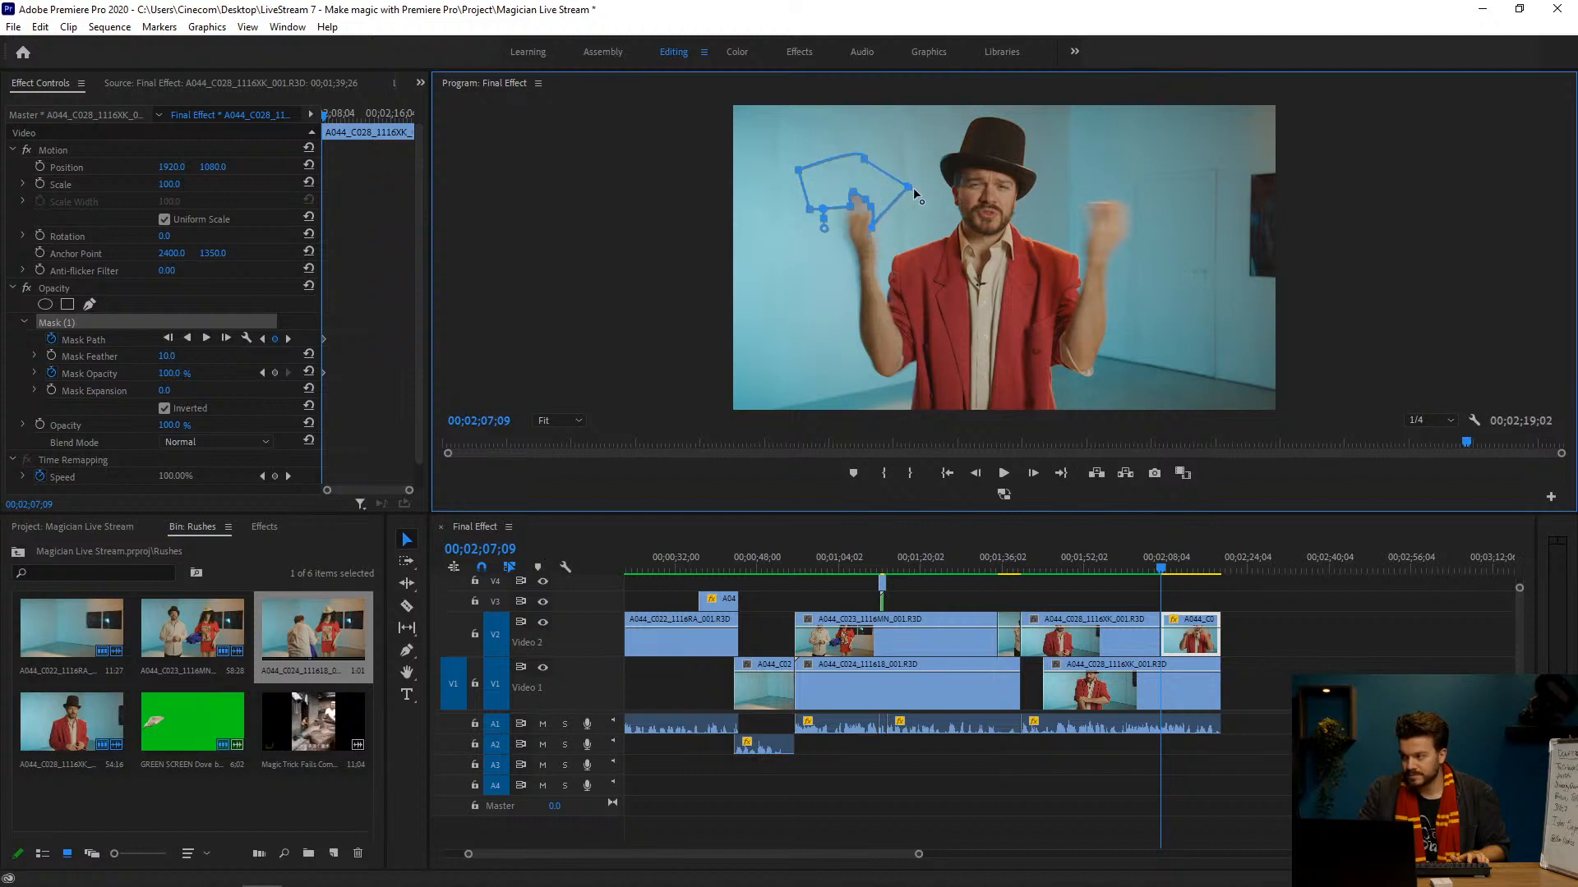
{"action": "left_click", "coordinate": [836, 208]}
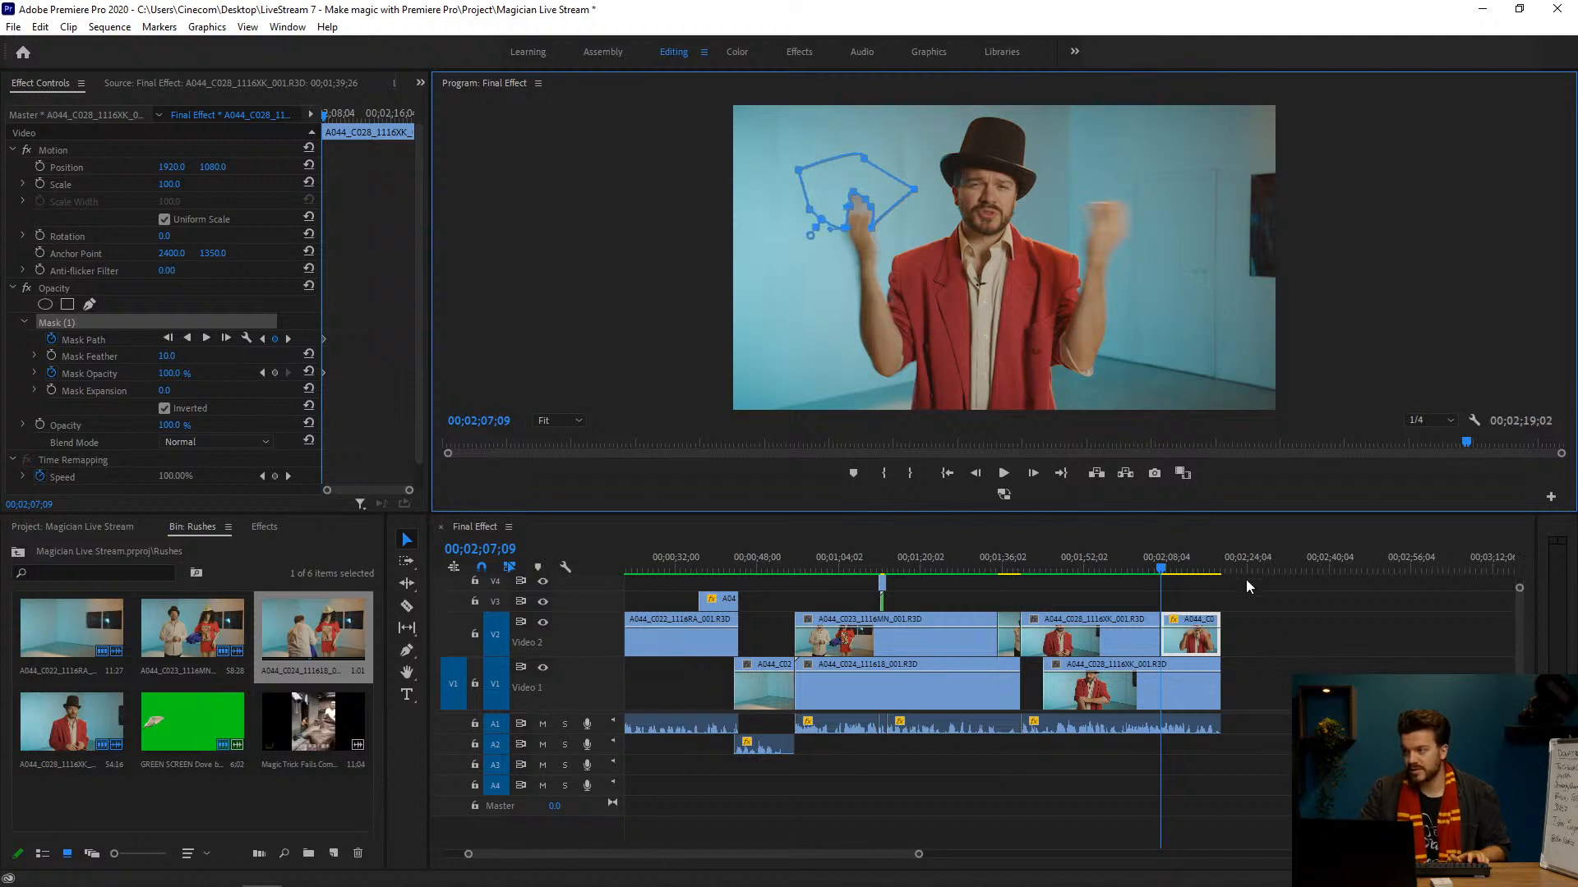
{"action": "left_click", "coordinate": [1284, 649]}
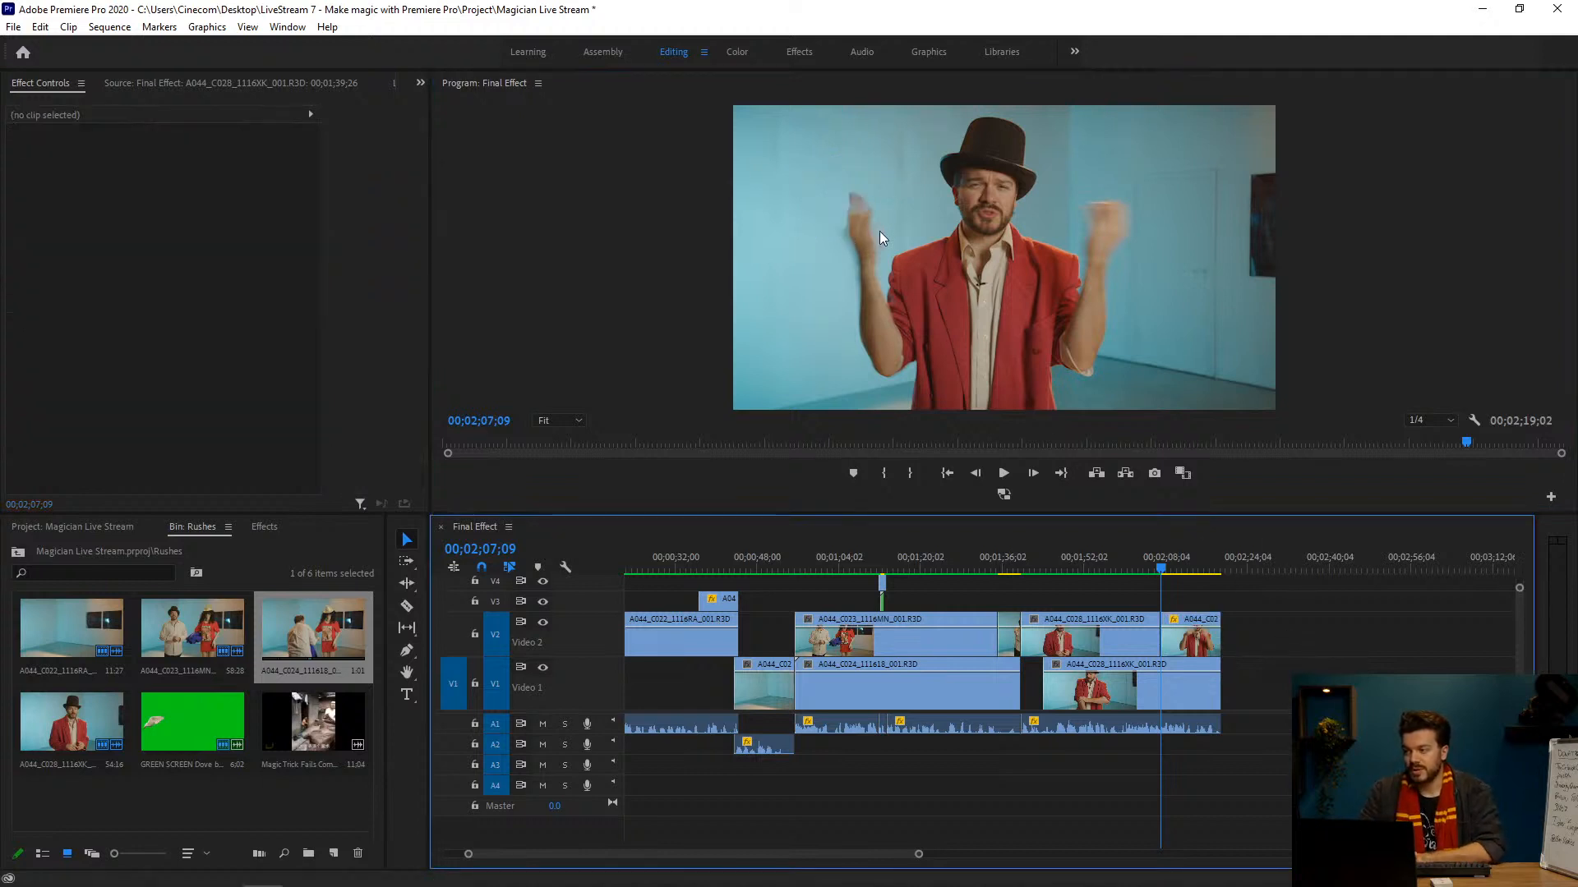
Step: Set the Mask Feather of Mask (1) on the last V2 clip to 50 and review the shot from 00;02;06;25 to 00;02;09;21
{"action": "left_click", "coordinate": [1192, 637]}
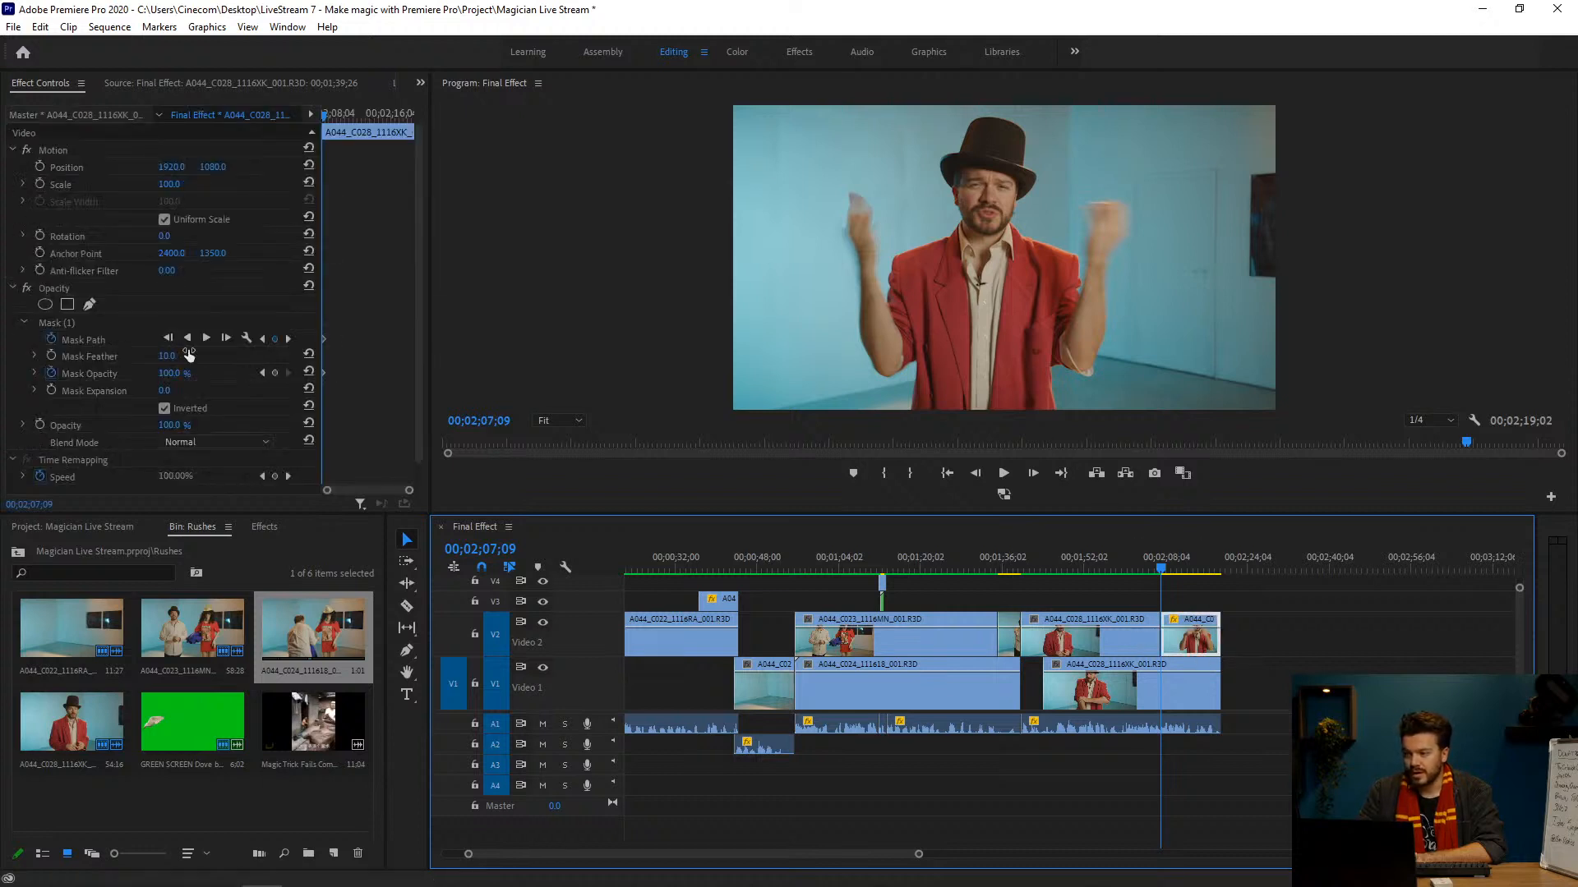
{"action": "left_click_drag", "start_coordinate": [166, 355], "coordinate": [184, 355]}
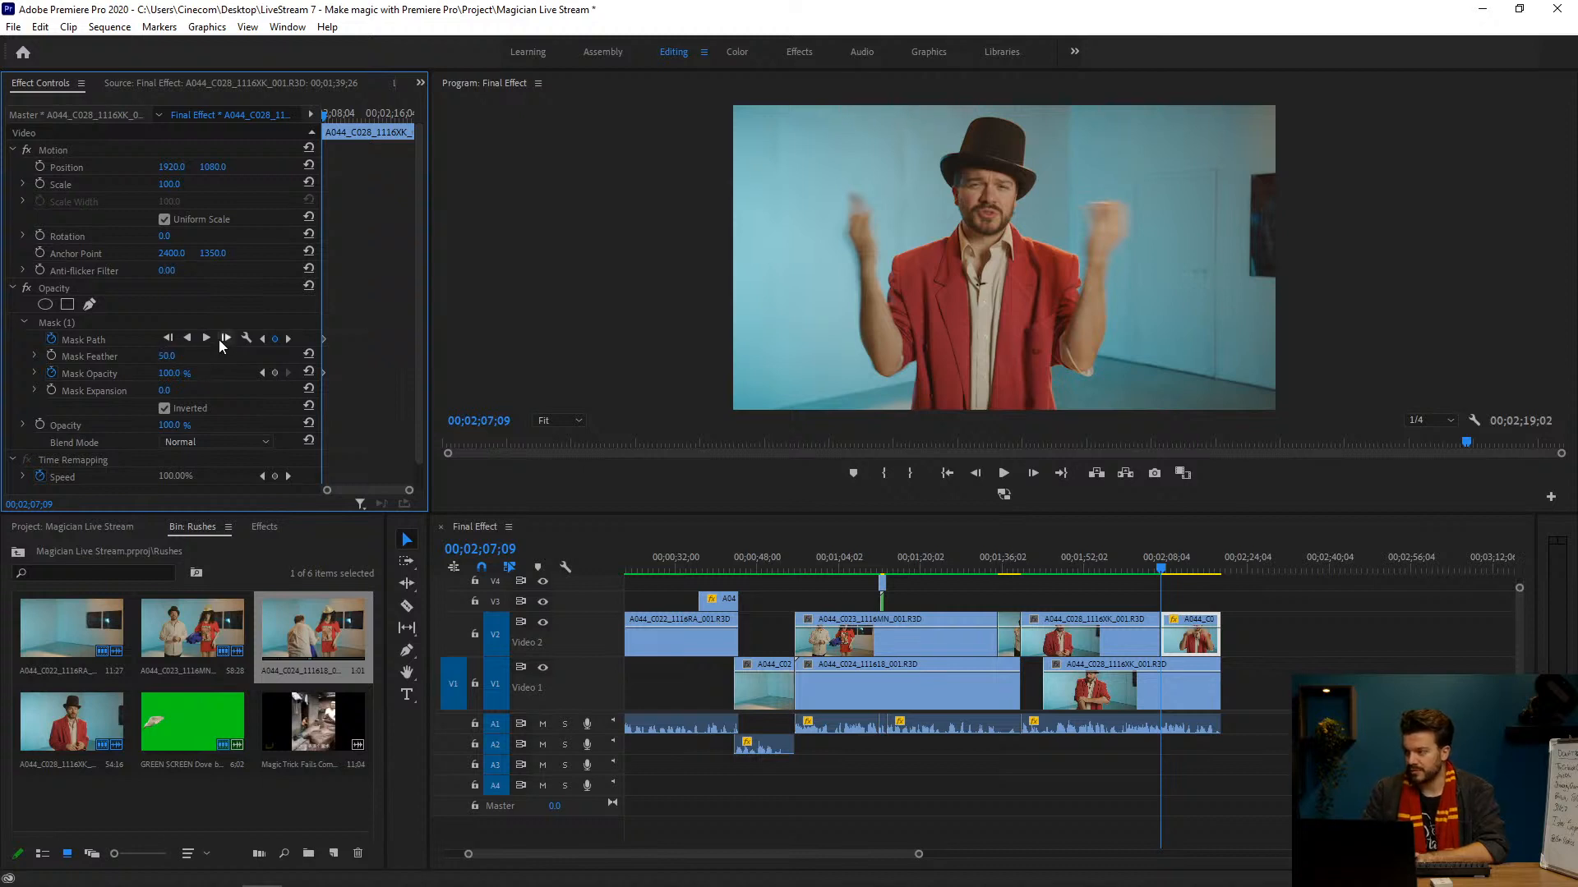
{"action": "left_click", "coordinate": [1177, 580]}
{"action": "left_click", "coordinate": [1159, 569]}
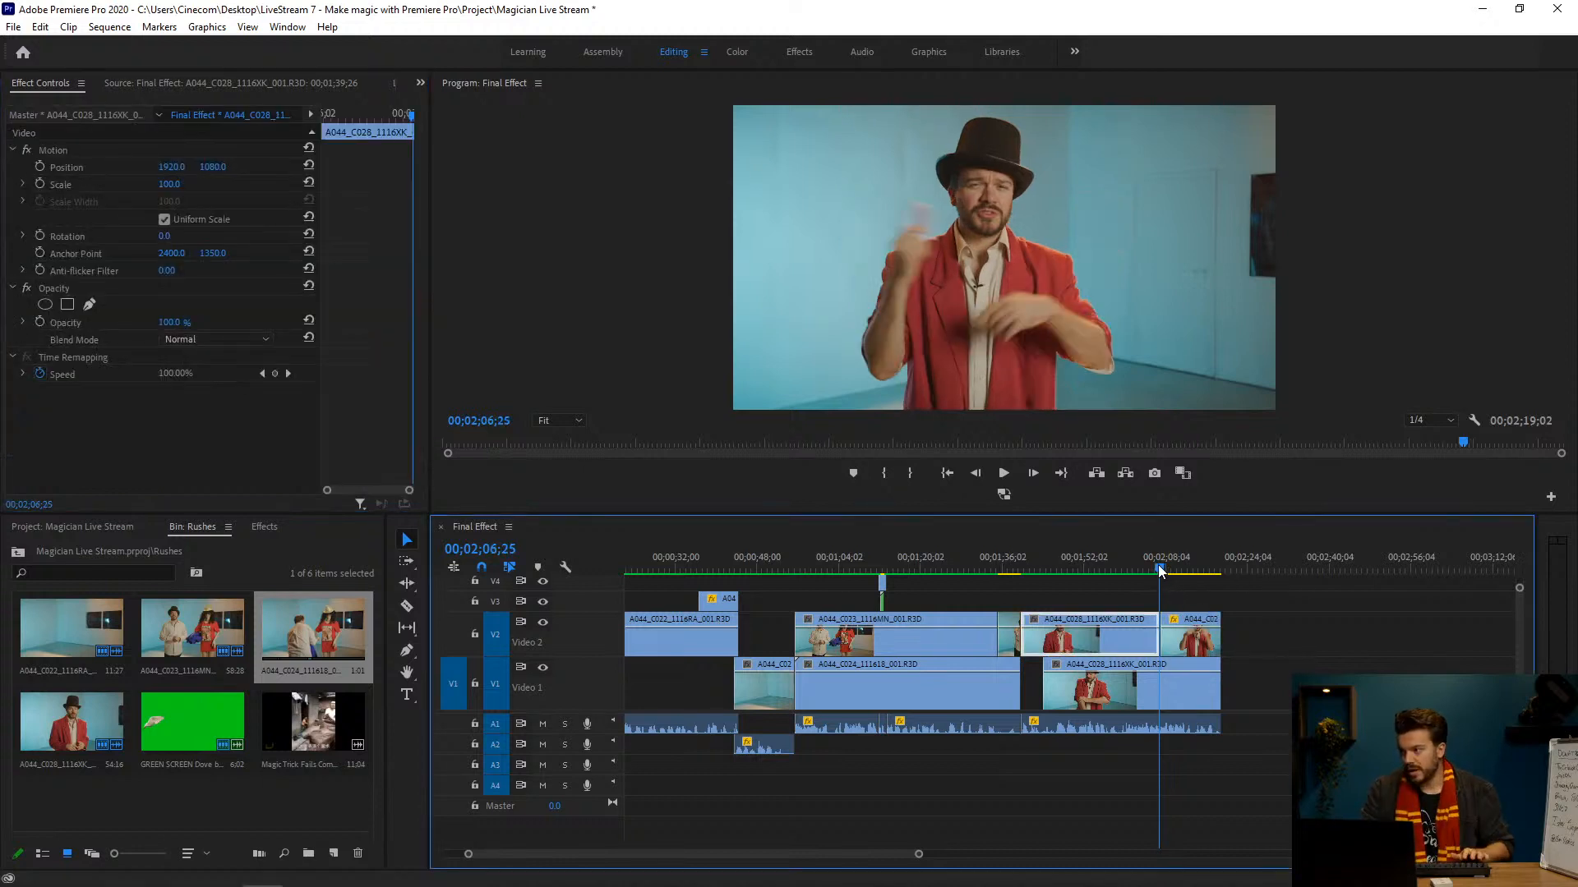
{"action": "key", "text": "space"}
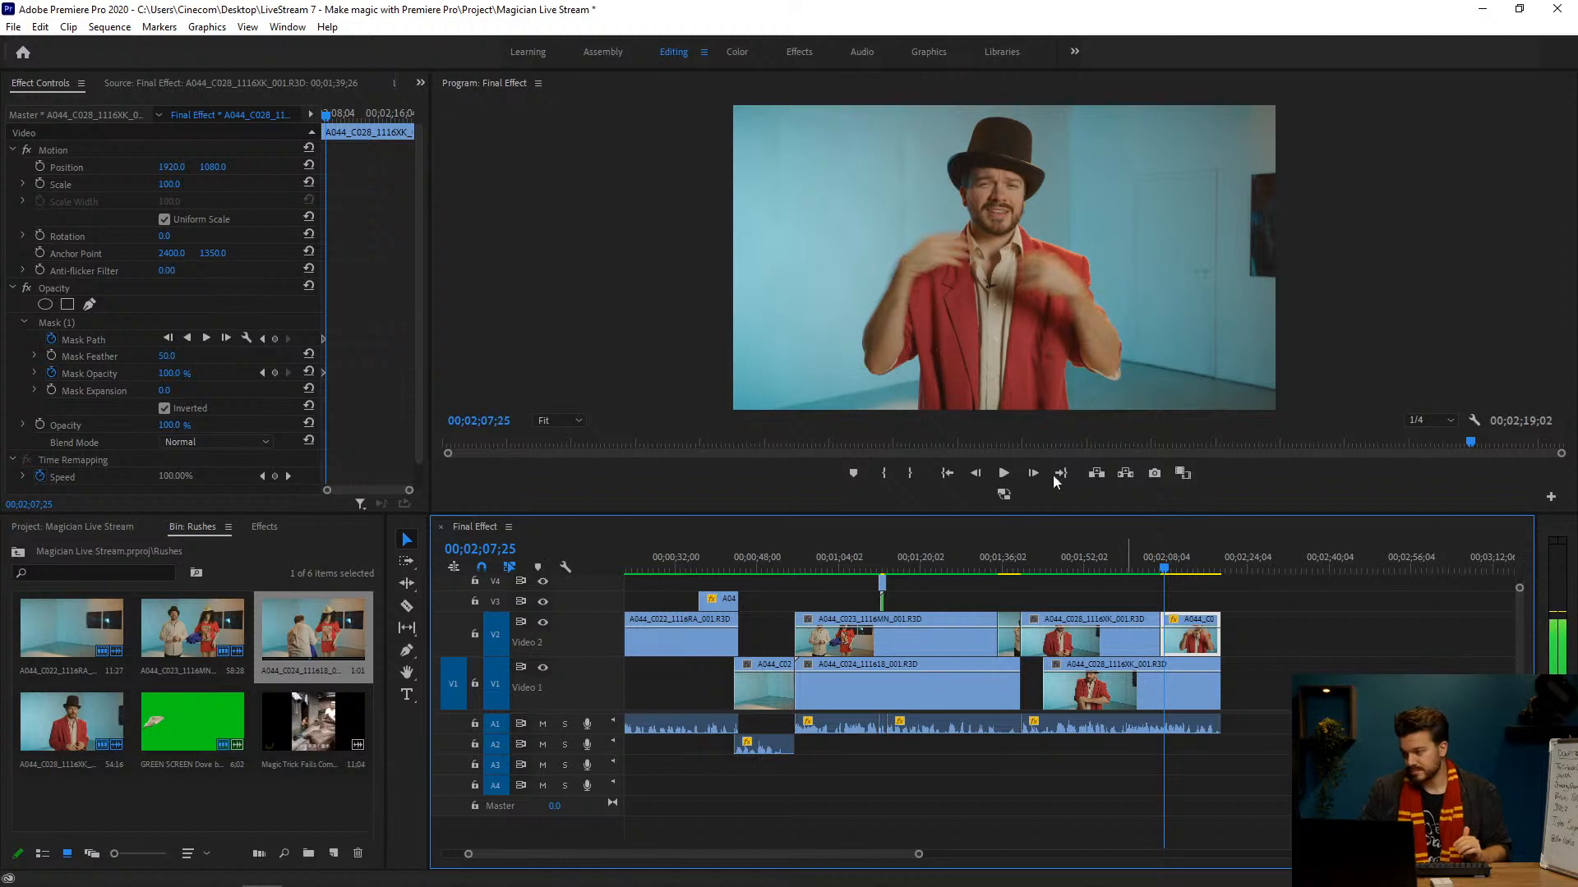
{"action": "left_click", "coordinate": [1161, 567]}
{"action": "left_click_drag", "start_coordinate": [1163, 567], "coordinate": [1173, 570]}
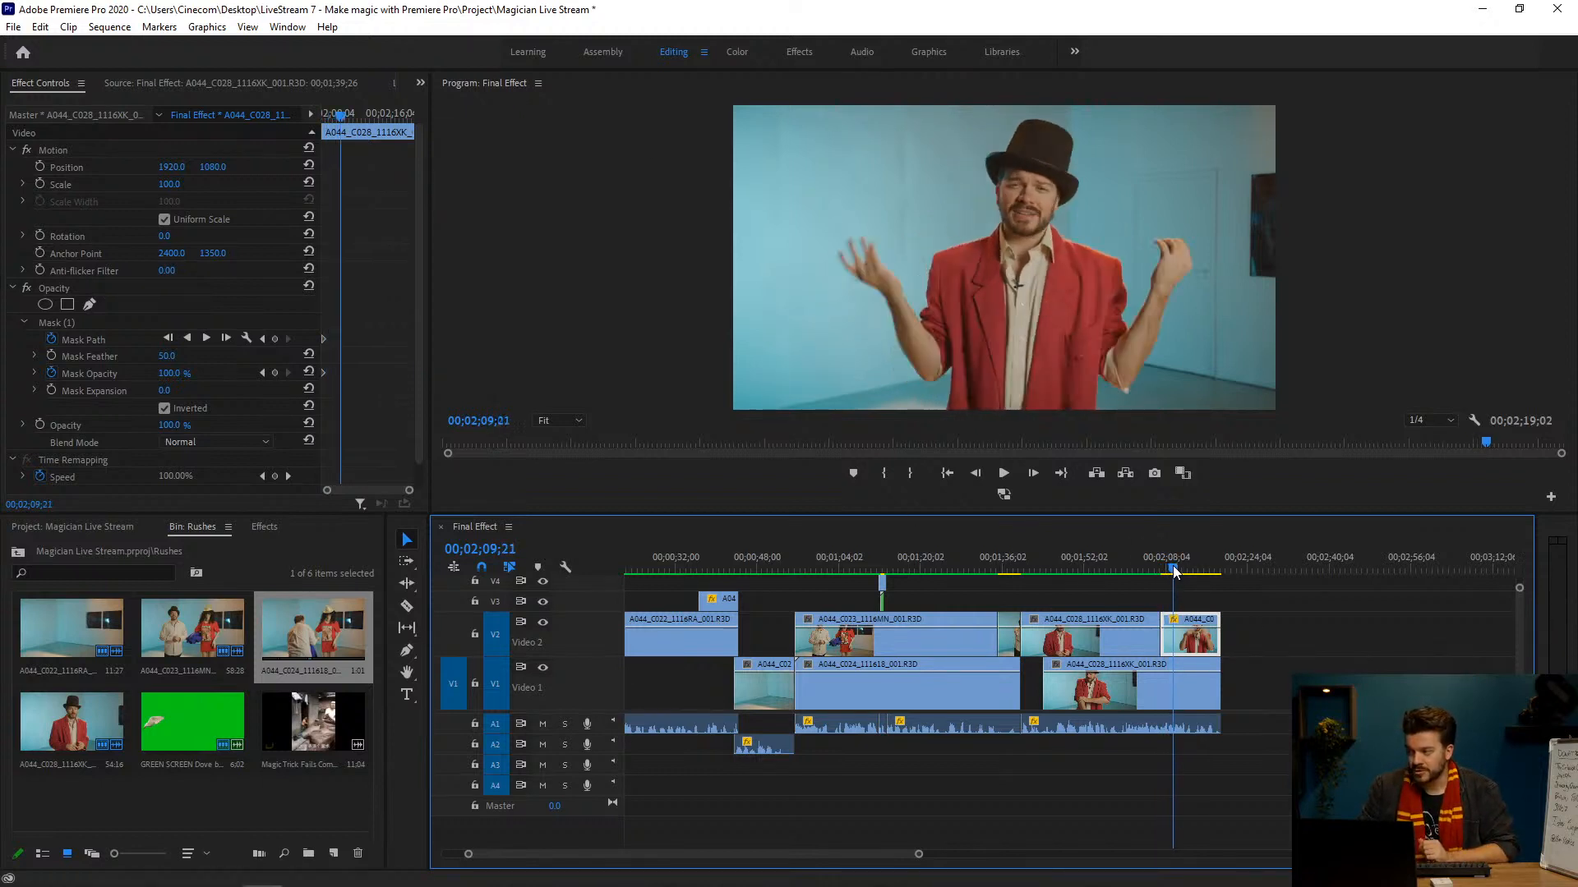